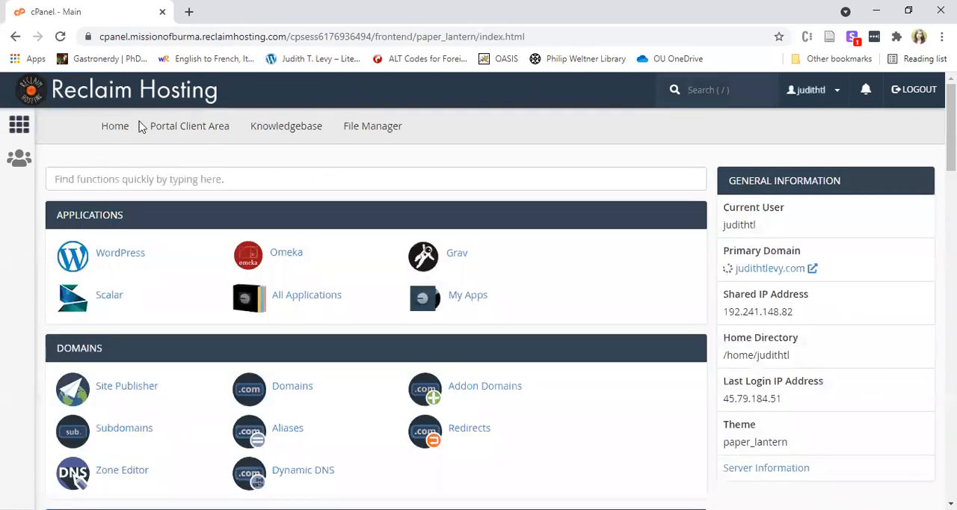
# Open the cPanel of the account's primary domain through the portal client area.
pyautogui.click(176, 131)
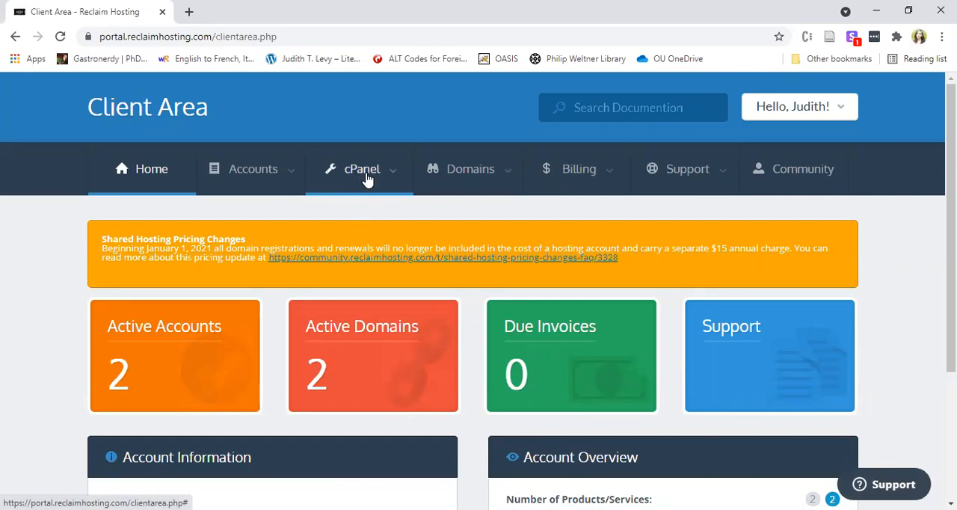
pyautogui.click(366, 182)
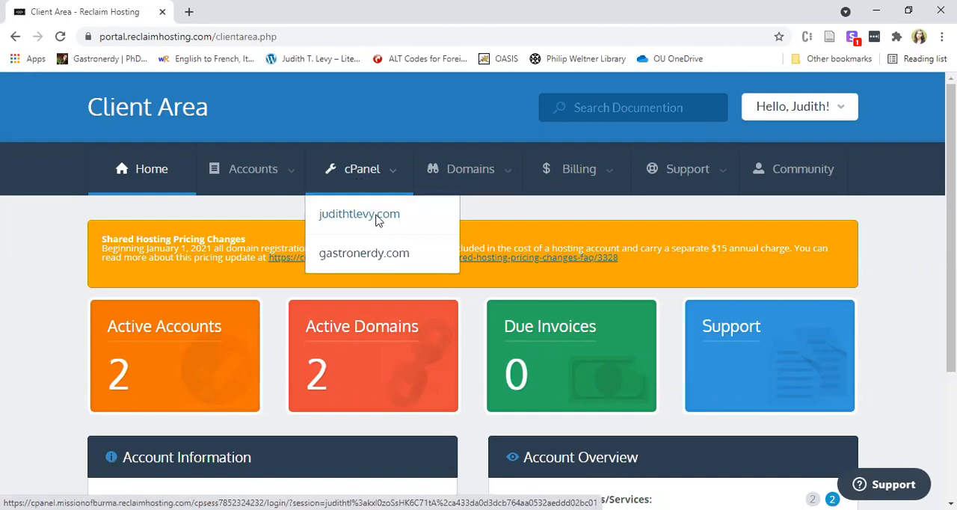
pyautogui.click(377, 217)
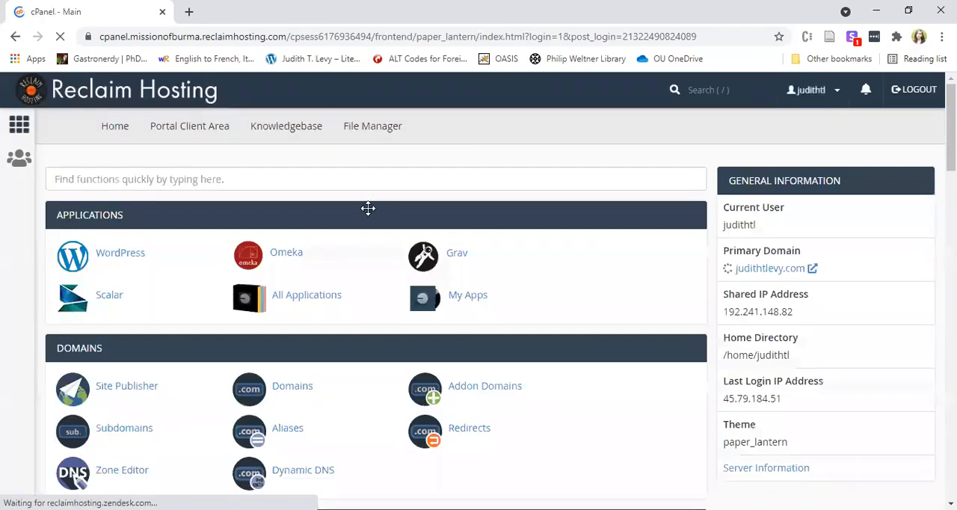
# Create a subdomain named coreexample under the primary domain, with the automatically filled document root.
pyautogui.scroll(-1, 523, 216)
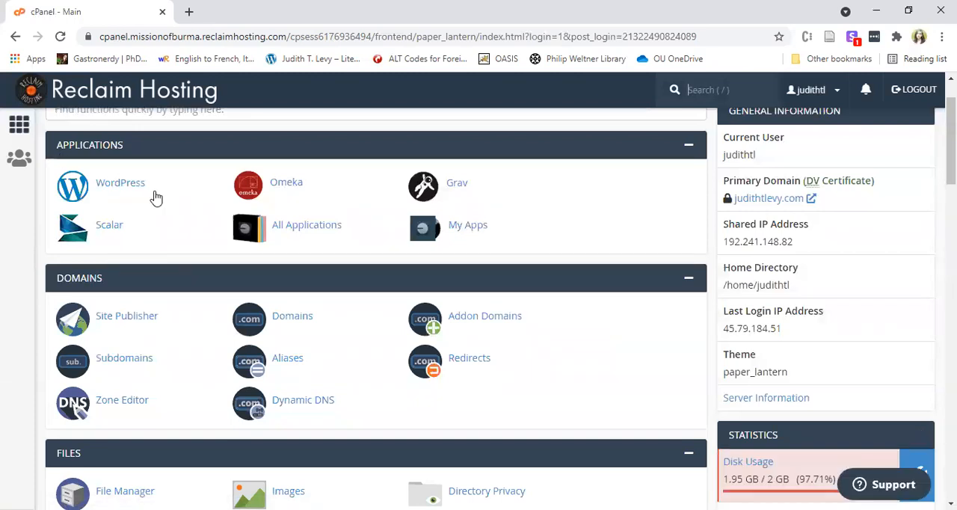
pyautogui.click(146, 362)
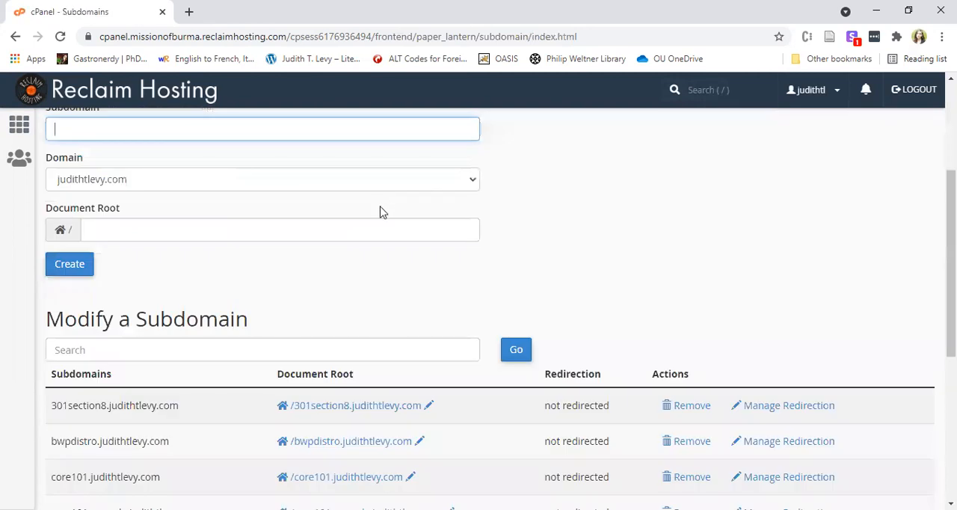
pyautogui.scroll(2, 91, 269)
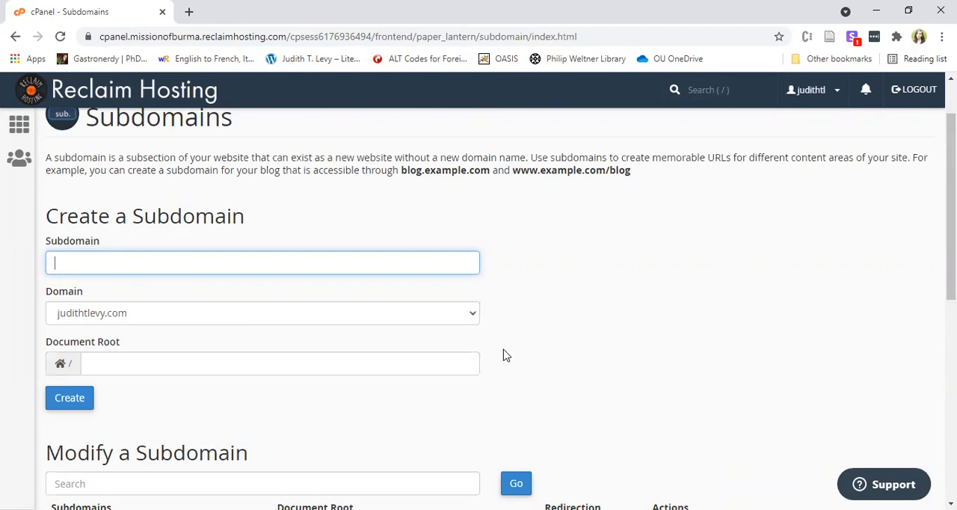
pyautogui.write('coreexample')
pyautogui.click(189, 395)
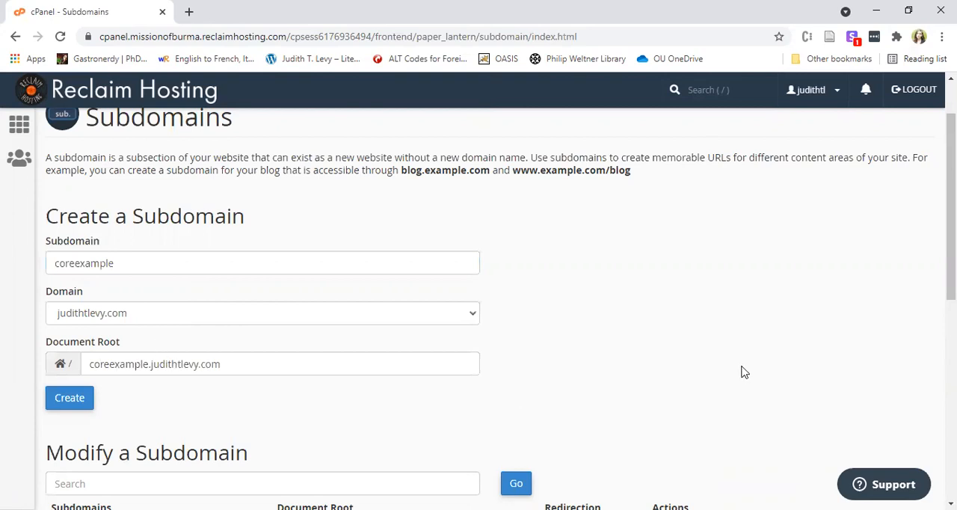
pyautogui.scroll(-1, 382, 325)
pyautogui.click(73, 329)
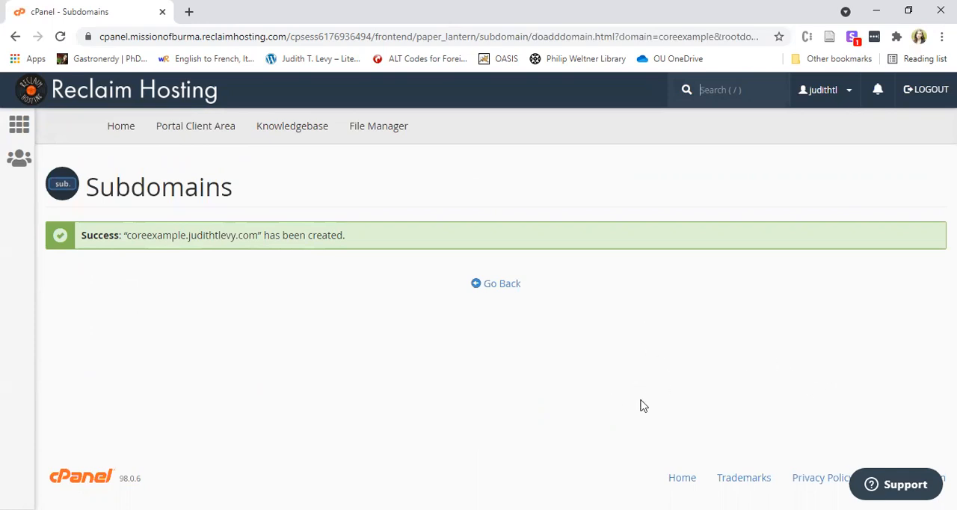
# Return to the cPanel home page and start a new WordPress installation.
pyautogui.click(508, 286)
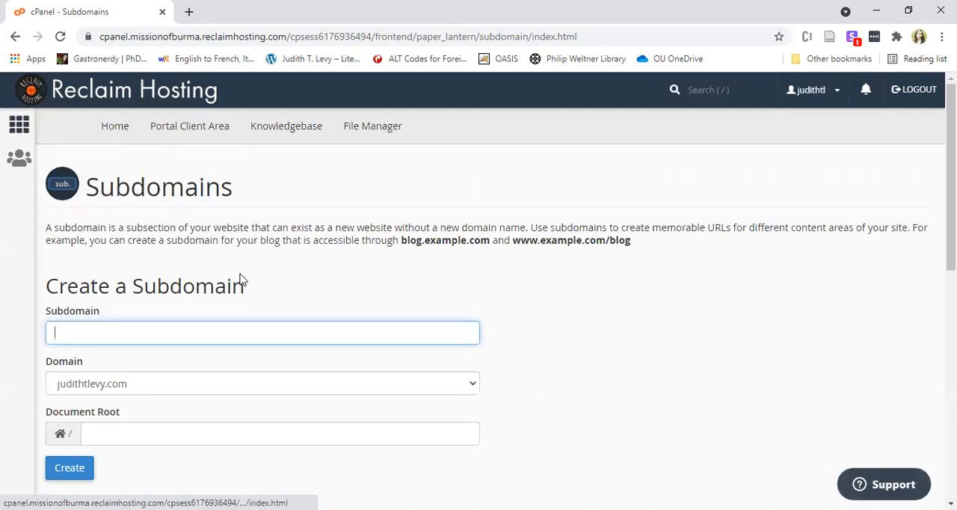
pyautogui.click(23, 126)
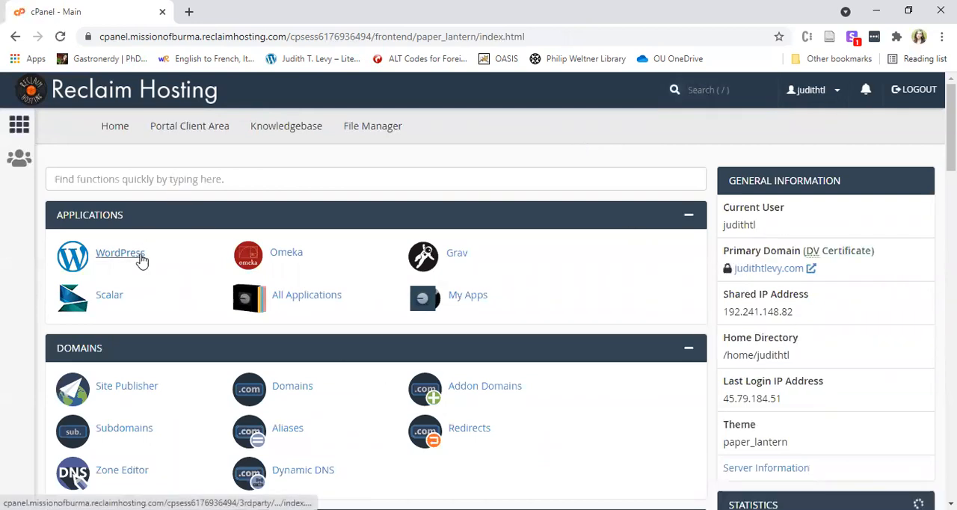
pyautogui.click(142, 260)
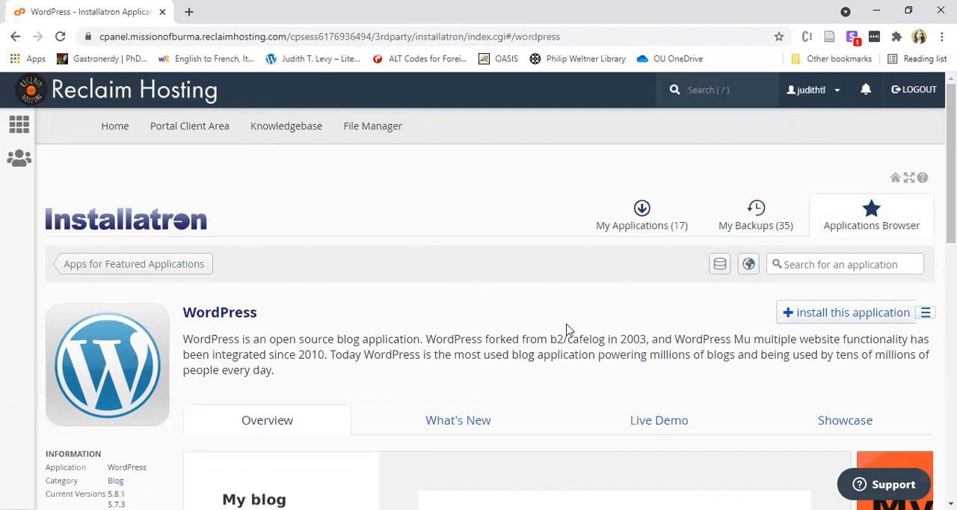
pyautogui.scroll(-1, 670, 329)
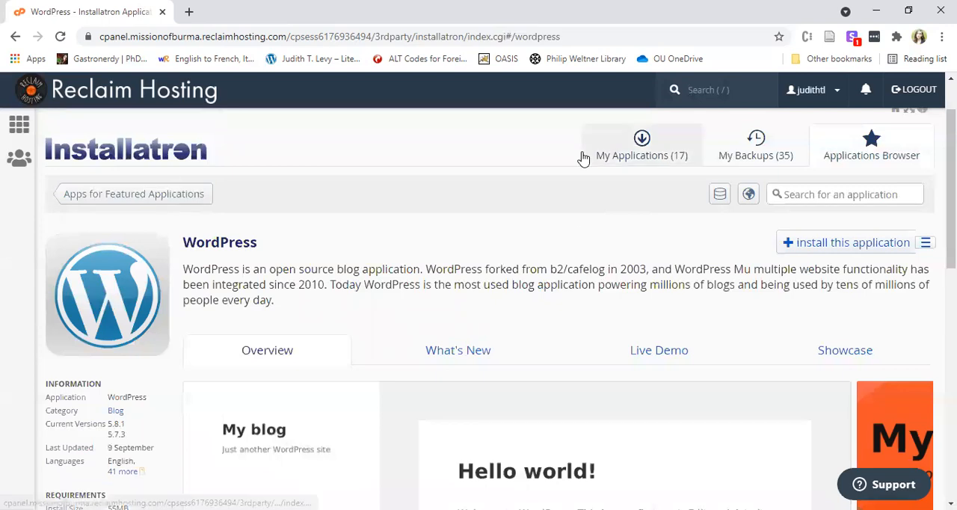
pyautogui.click(835, 245)
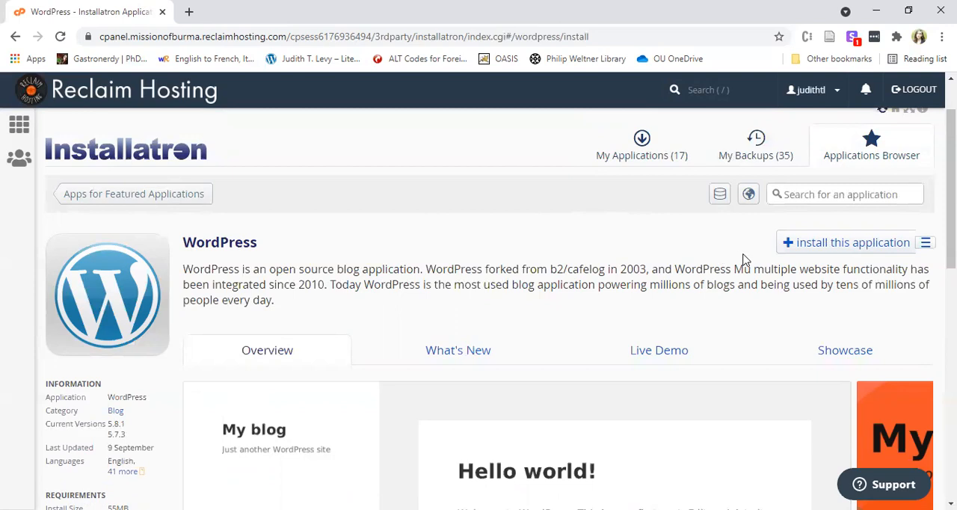
pyautogui.scroll(-2, 523, 255)
pyautogui.scroll(-1, 486, 243)
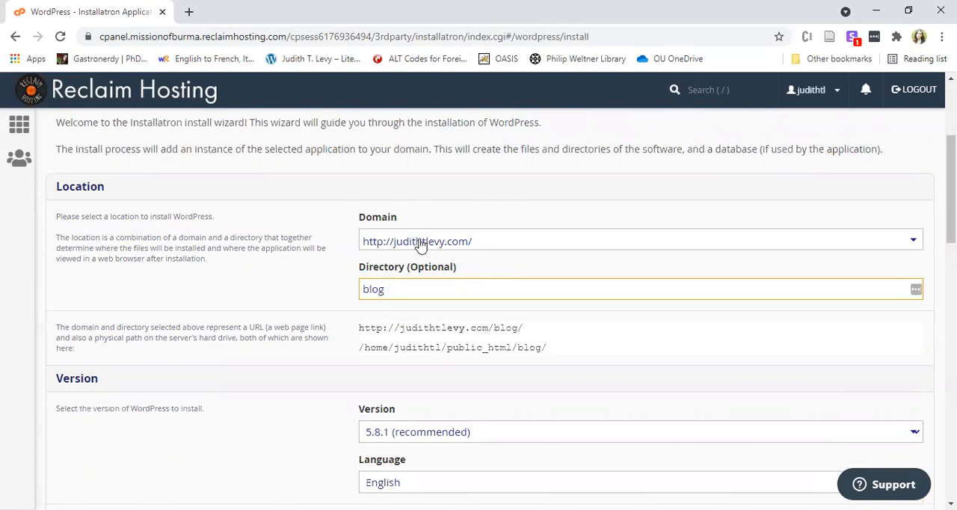
pyautogui.click(478, 243)
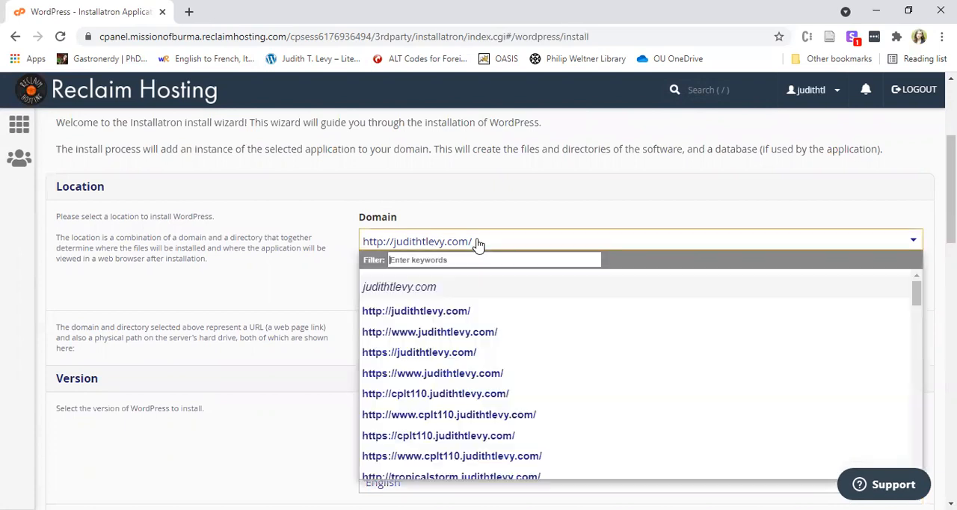
pyautogui.scroll(-1, 508, 221)
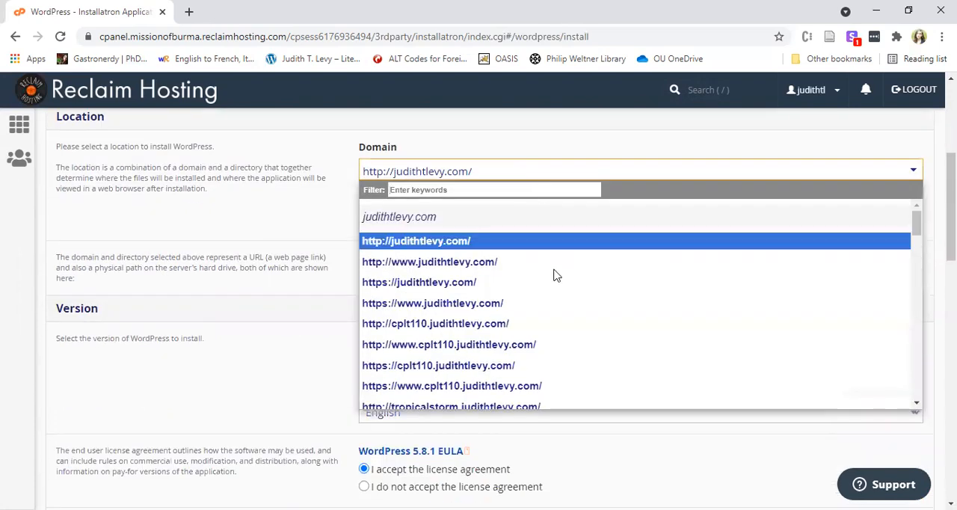
pyautogui.scroll(-5, 586, 315)
pyautogui.scroll(-4, 609, 316)
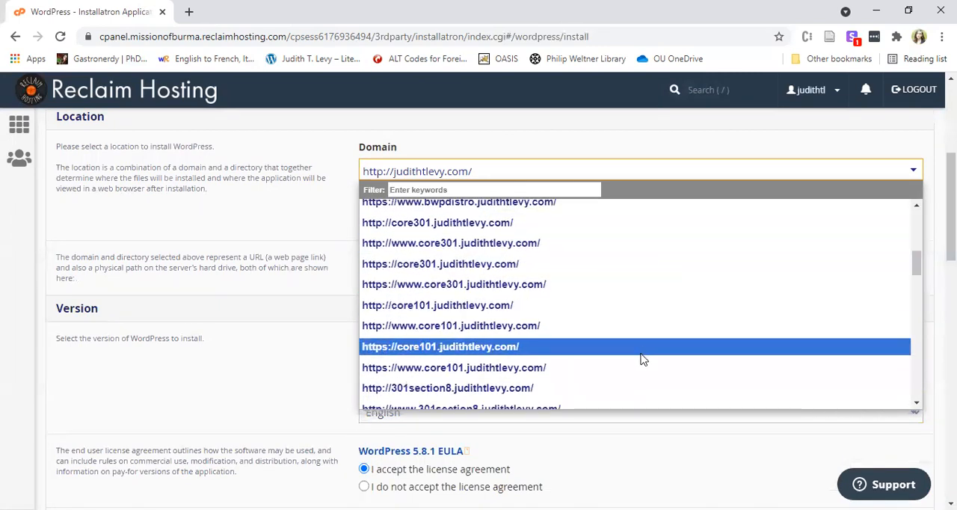
pyautogui.scroll(-2, 643, 340)
pyautogui.scroll(-6, 643, 340)
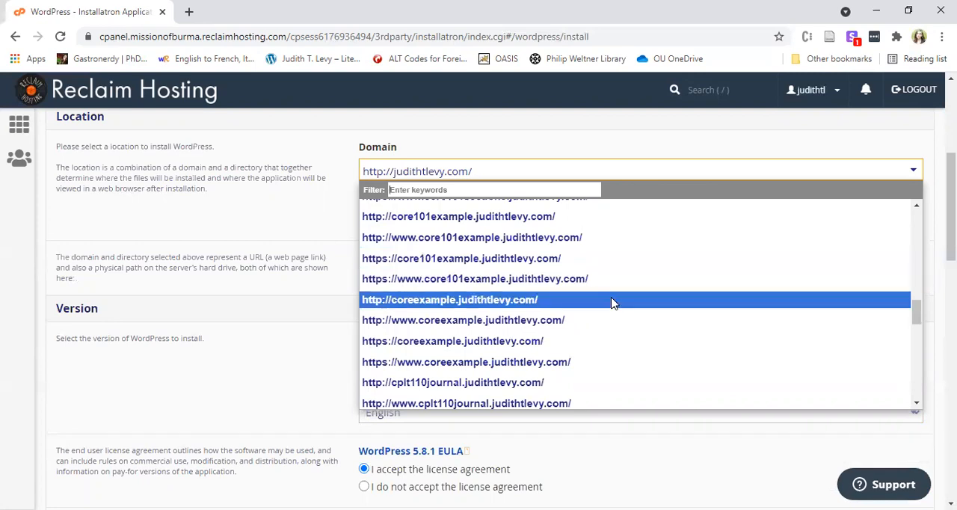
pyautogui.scroll(-2, 611, 299)
pyautogui.scroll(1, 609, 299)
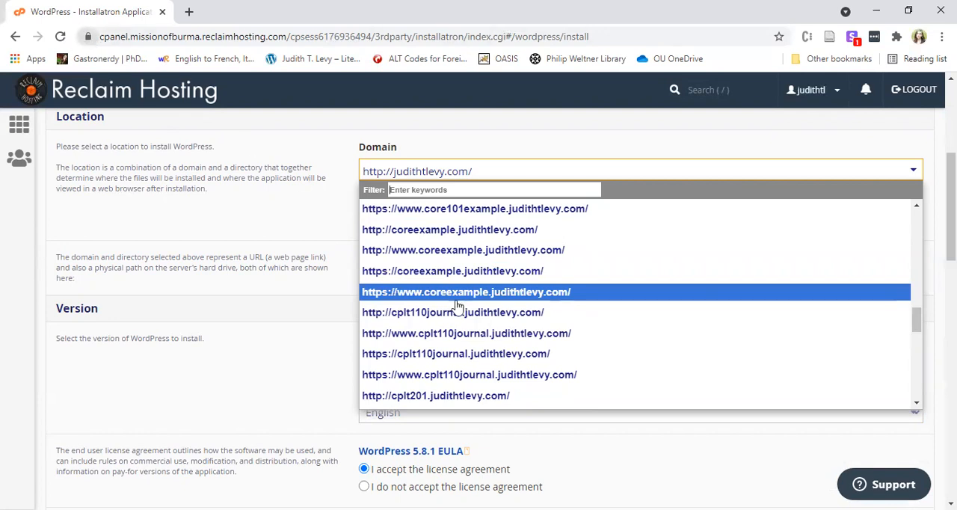
pyautogui.click(551, 274)
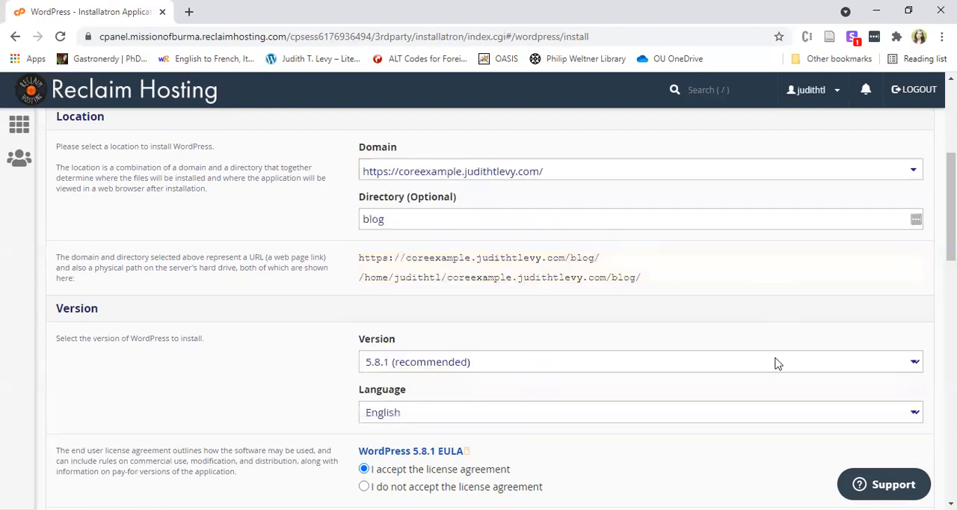
# Clear the optional installation directory so WordPress installs at the root of the coreexample subdomain.
pyautogui.scroll(1, 698, 363)
pyautogui.moveTo(397, 297); pyautogui.dragTo(326, 283)
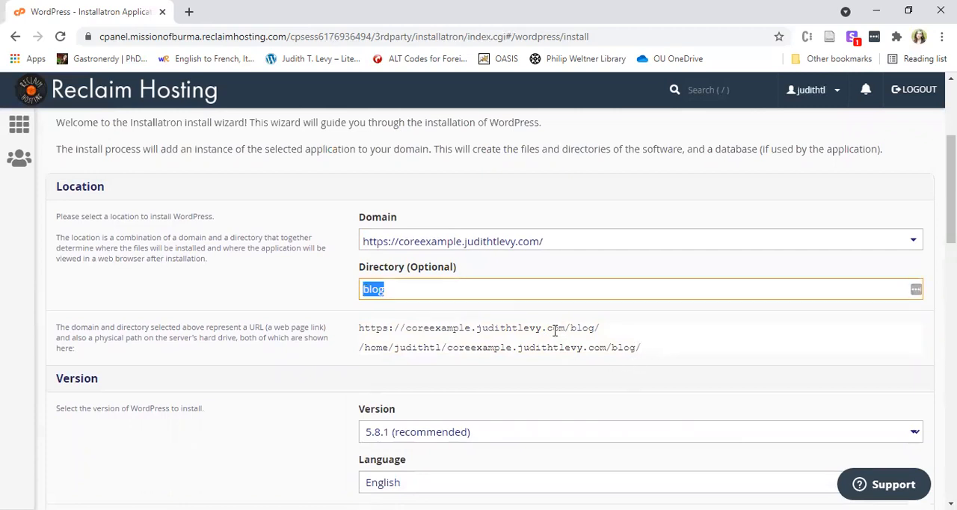
pyautogui.moveTo(657, 355); pyautogui.dragTo(508, 347)
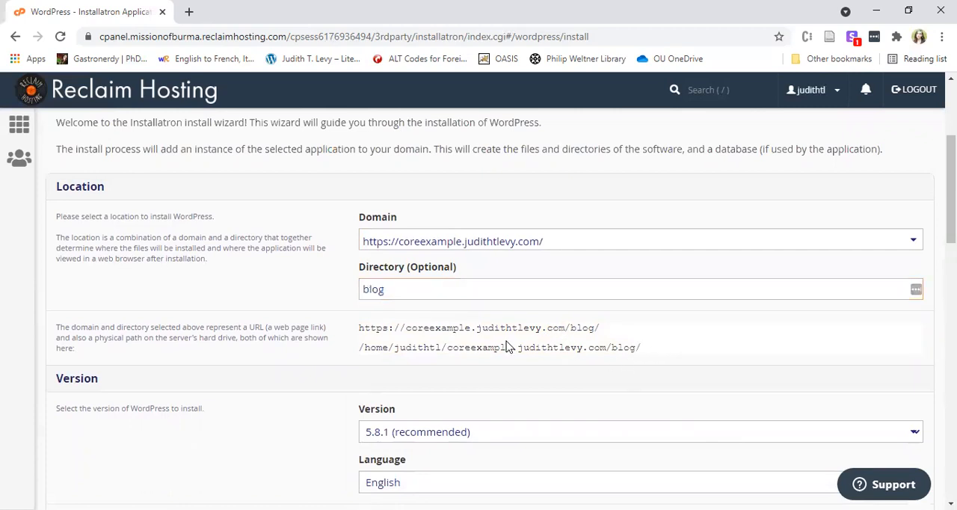
pyautogui.click(604, 338)
pyautogui.doubleClick(586, 329)
pyautogui.click(610, 338)
pyautogui.click(385, 289)
pyautogui.doubleClick(385, 289)
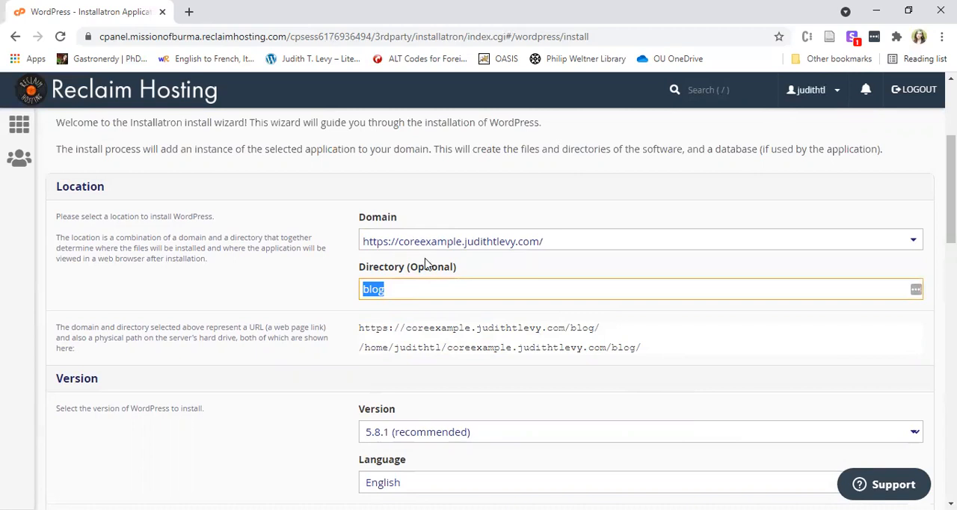
pyautogui.press('BackSpace')
pyautogui.click(556, 359)
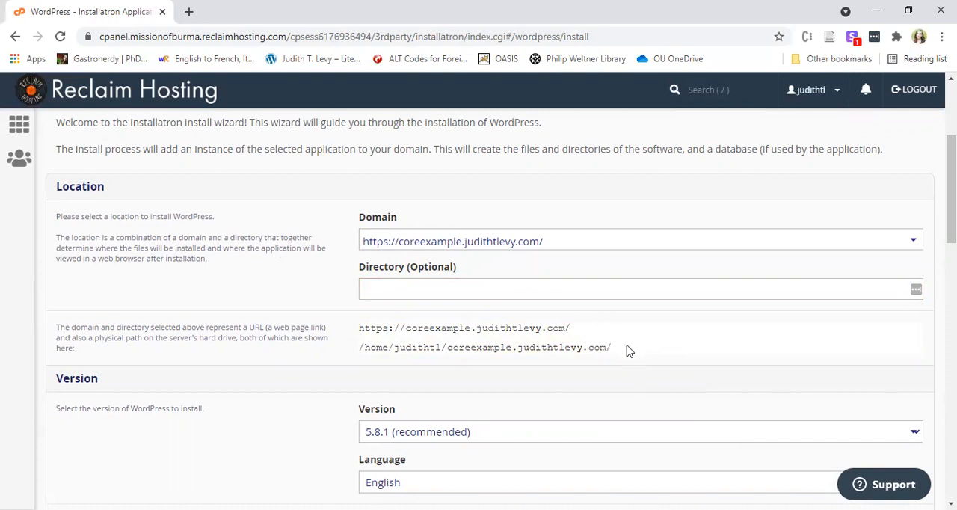
pyautogui.click(390, 288)
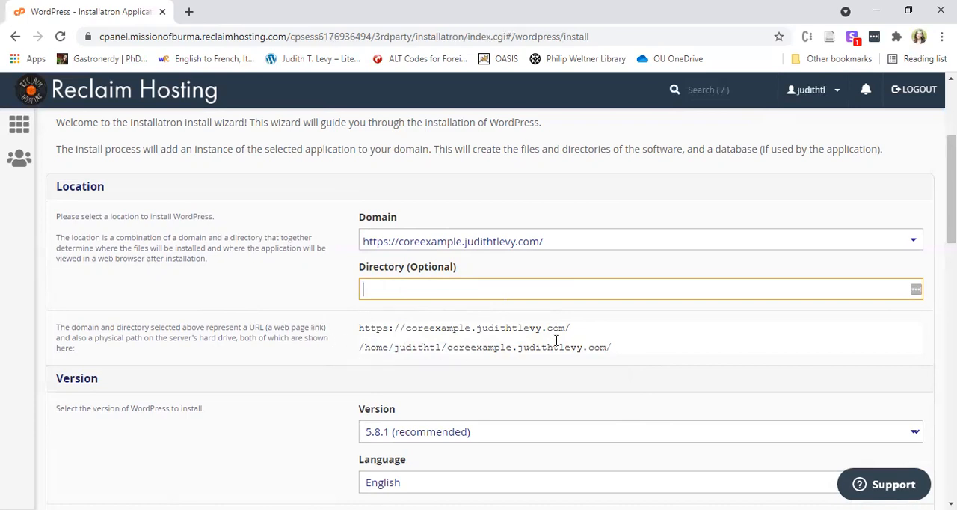
pyautogui.moveTo(571, 327); pyautogui.dragTo(355, 332)
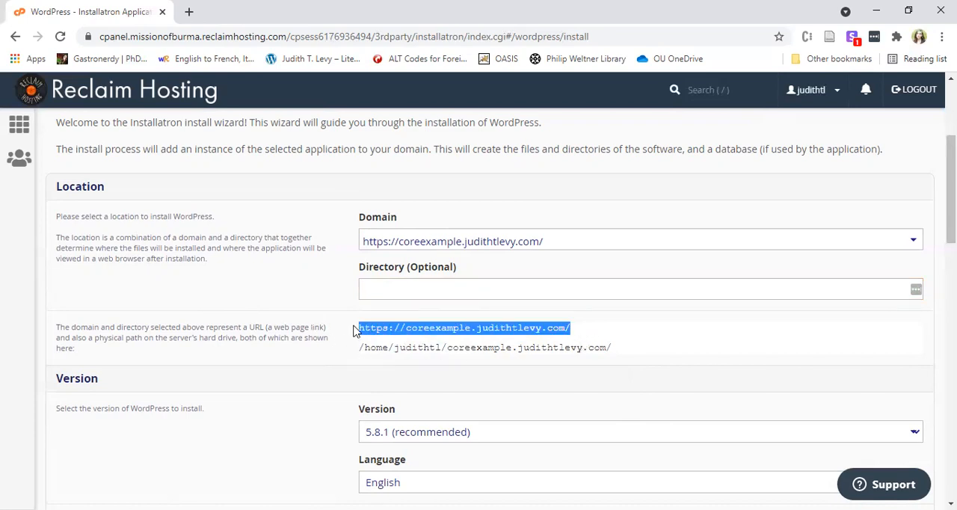
pyautogui.click(412, 316)
pyautogui.click(427, 293)
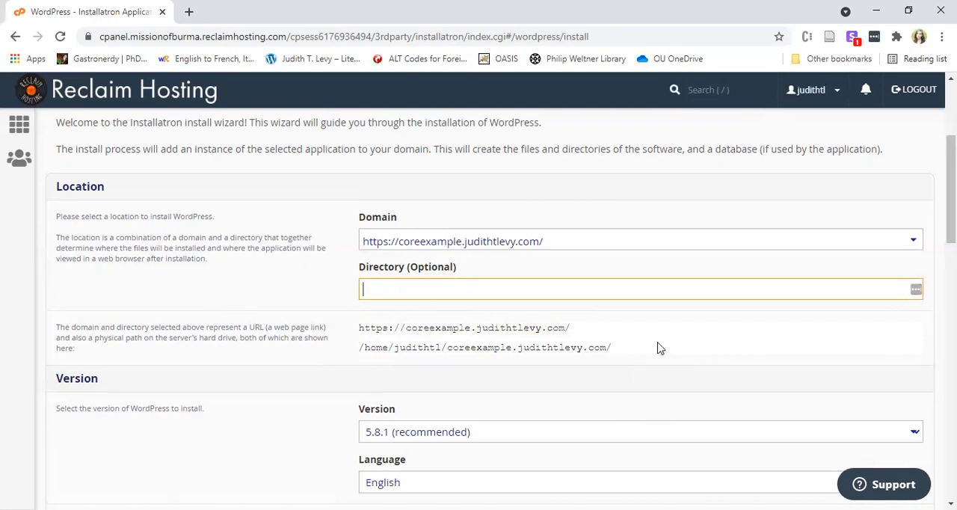
pyautogui.write('blog')
pyautogui.doubleClick(612, 282)
pyautogui.press('BackSpace')
# Review the WordPress version, language, licence agreement, automatic update and update backup options of the installation.
pyautogui.scroll(-2, 562, 352)
pyautogui.scroll(-1, 561, 352)
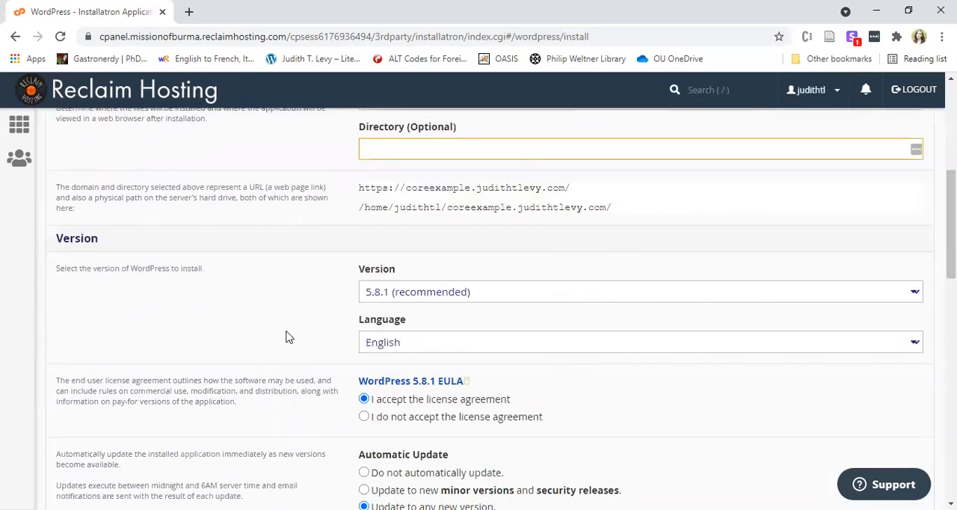
pyautogui.scroll(-2, 289, 337)
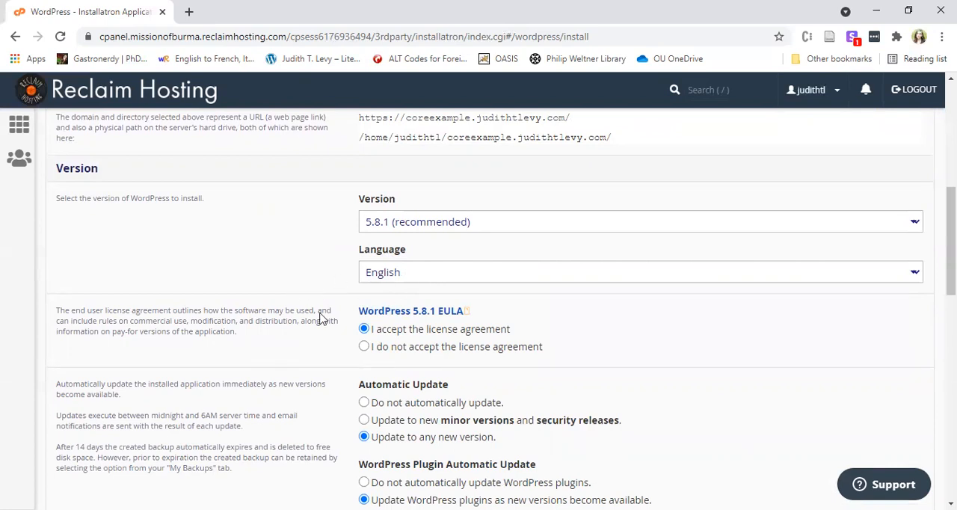
pyautogui.scroll(-3, 304, 310)
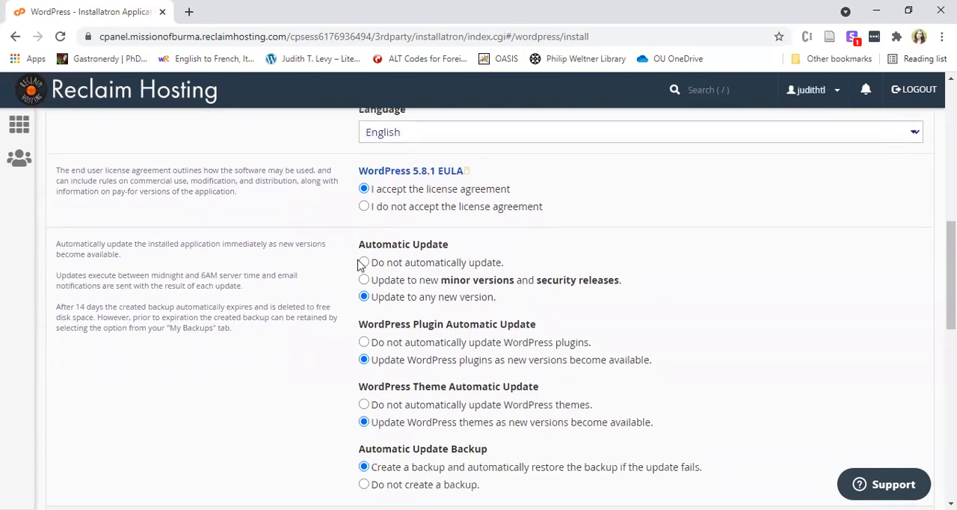
pyautogui.scroll(-6, 545, 321)
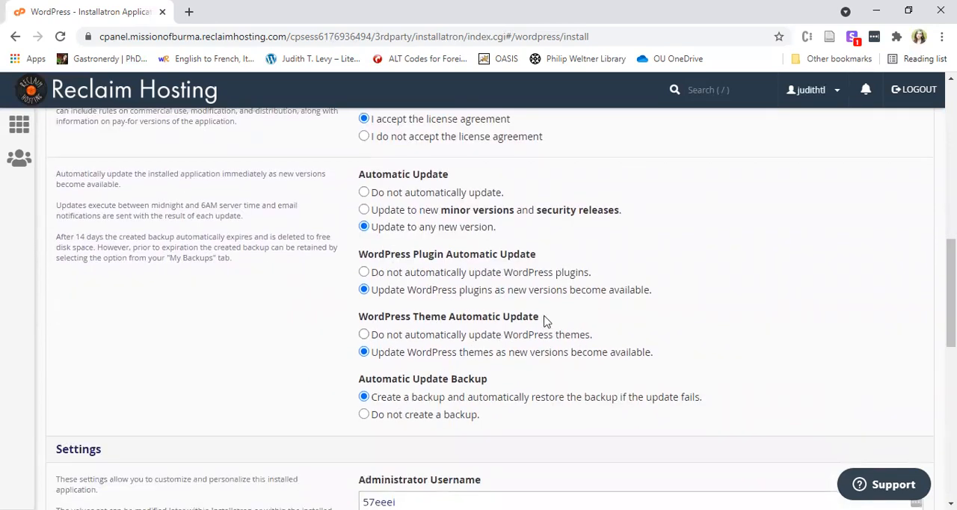
pyautogui.scroll(-2, 611, 247)
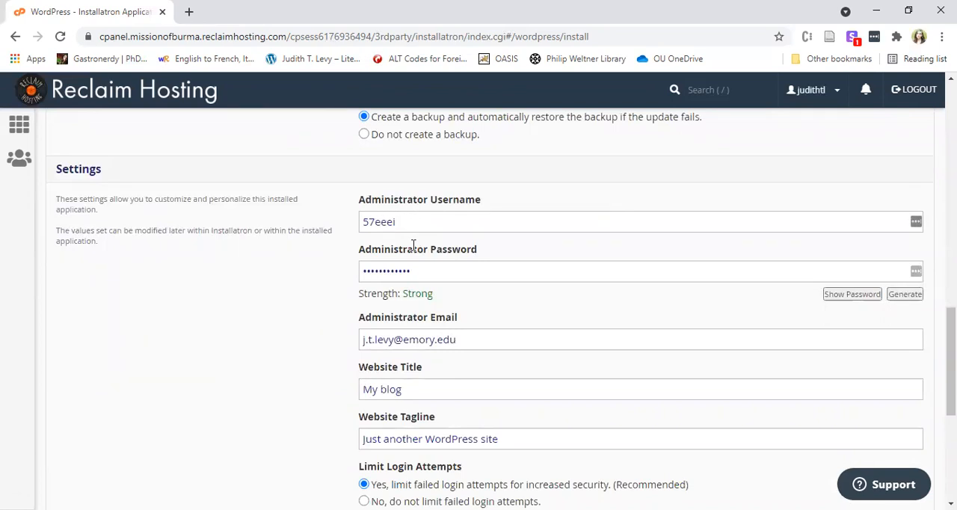
# Check the generated administrator username, and reveal the generated administrator password before hiding it again.
pyautogui.doubleClick(388, 221)
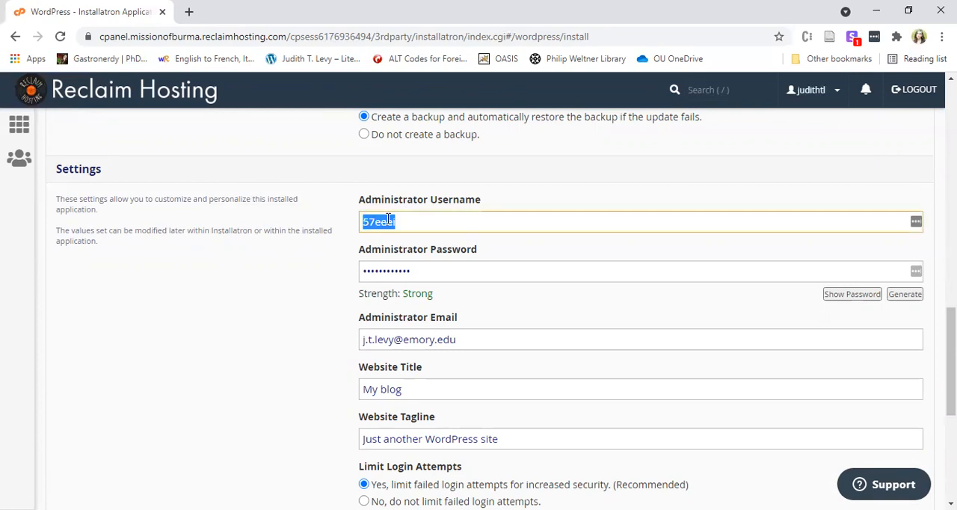
pyautogui.doubleClick(402, 271)
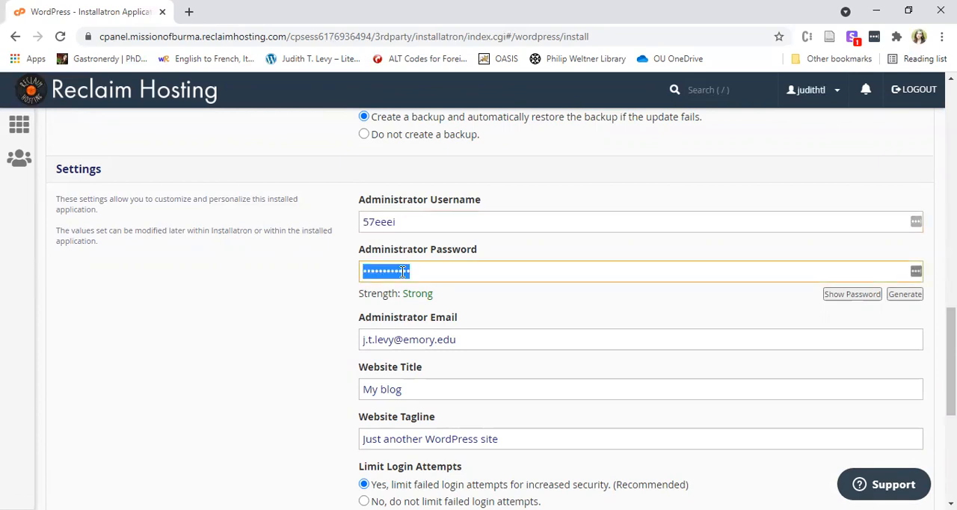
pyautogui.click(406, 222)
pyautogui.doubleClick(380, 223)
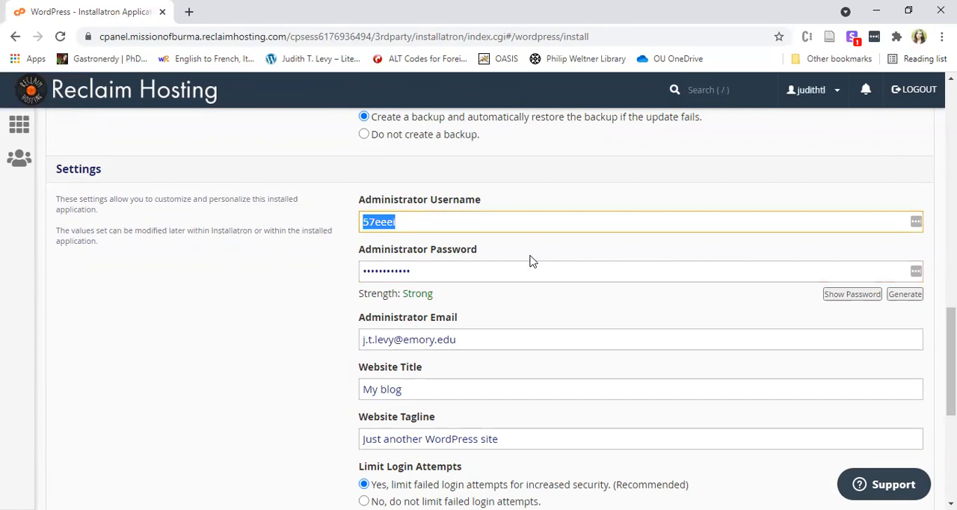
pyautogui.click(549, 284)
pyautogui.click(853, 295)
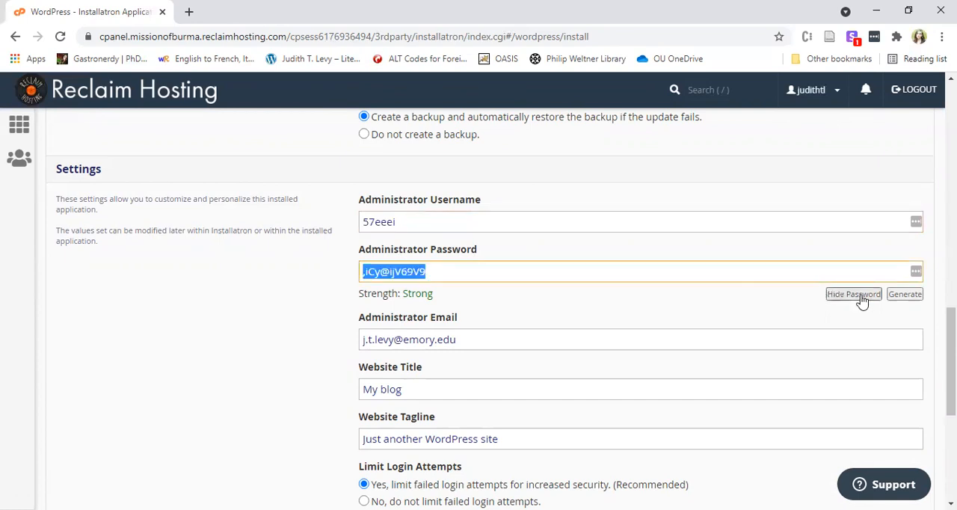
pyautogui.click(862, 300)
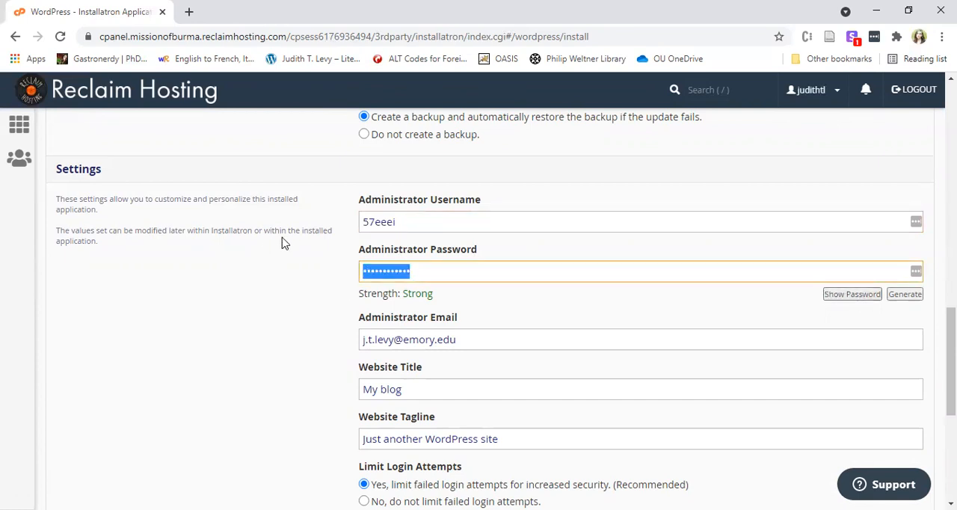
# Replace the generated administrator username with a personal one and enter a new administrator password.
pyautogui.doubleClick(379, 222)
pyautogui.press('BackSpace')
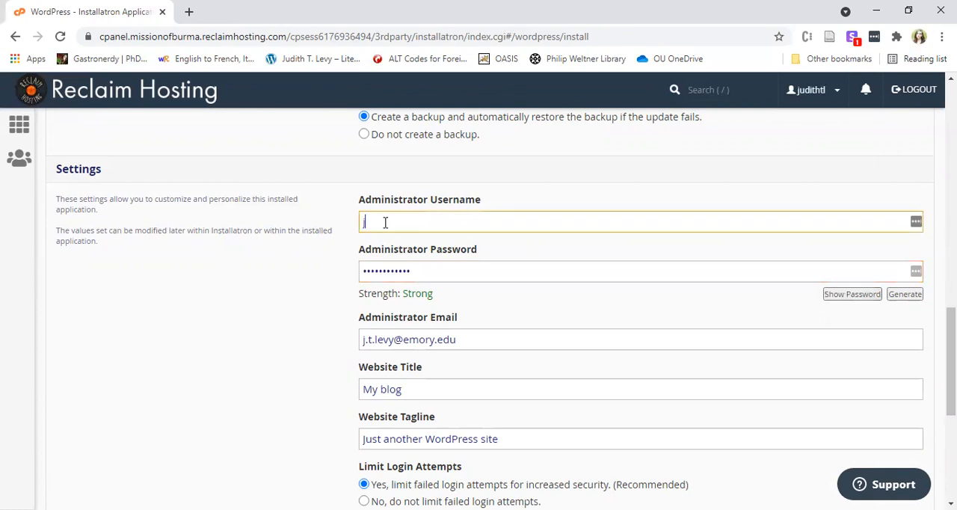
pyautogui.press('Tab')
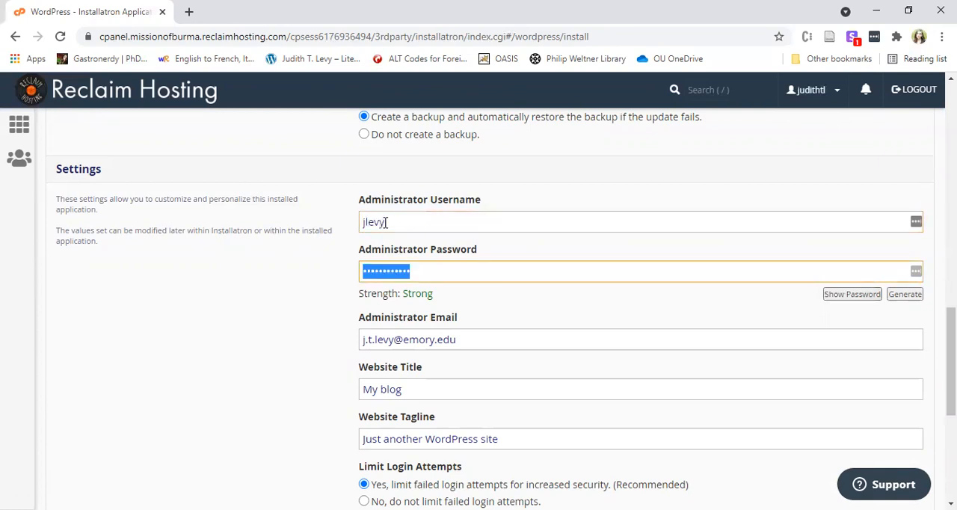
pyautogui.write('*********')
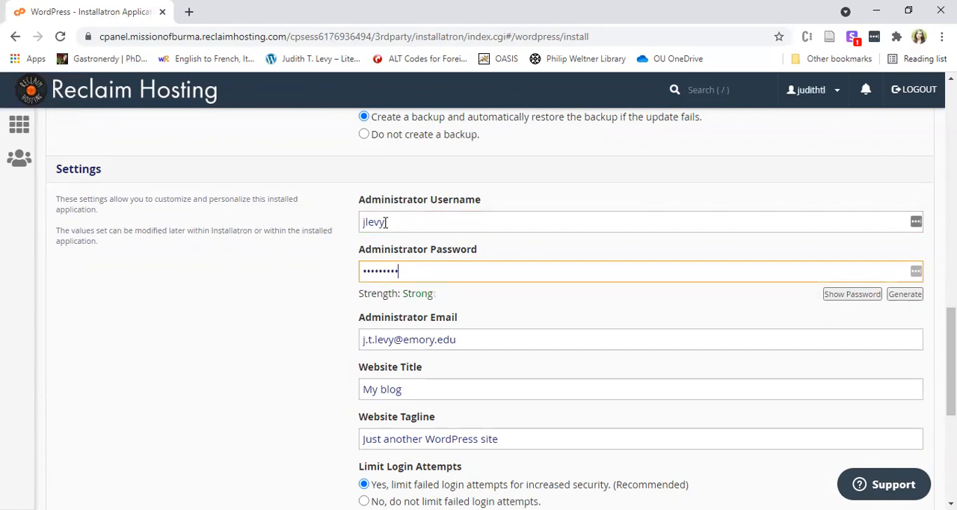
# Replace the prefilled administrator email with the administrator's Oglethorpe e-mail address.
pyautogui.scroll(-1, 444, 299)
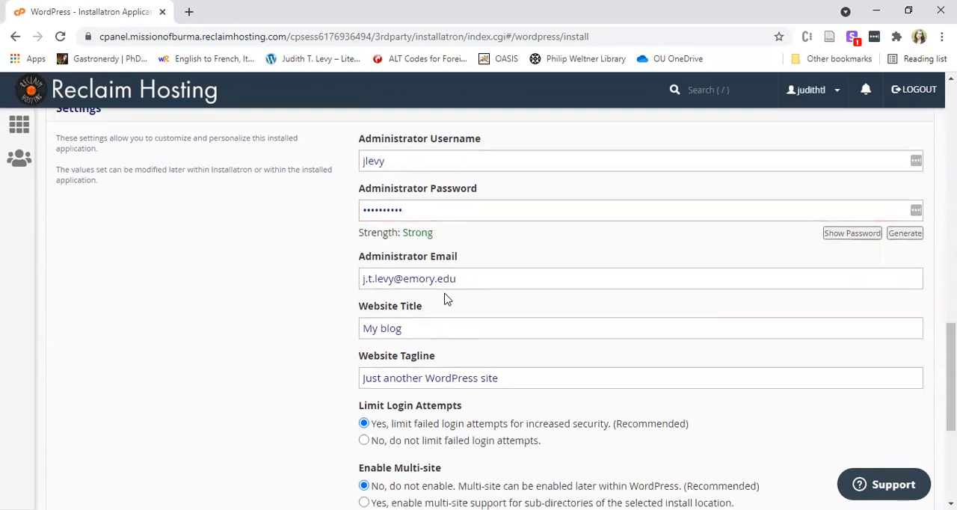
pyautogui.moveTo(435, 269); pyautogui.dragTo(344, 271)
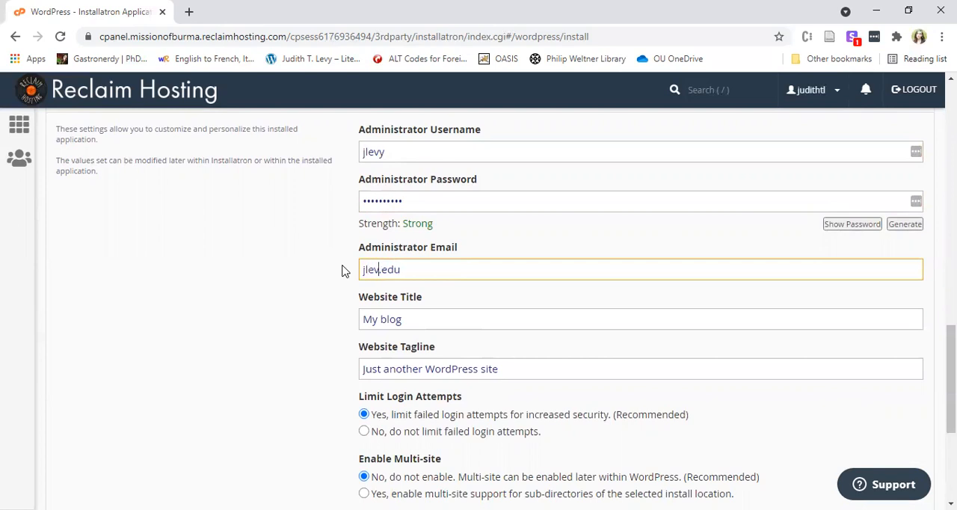
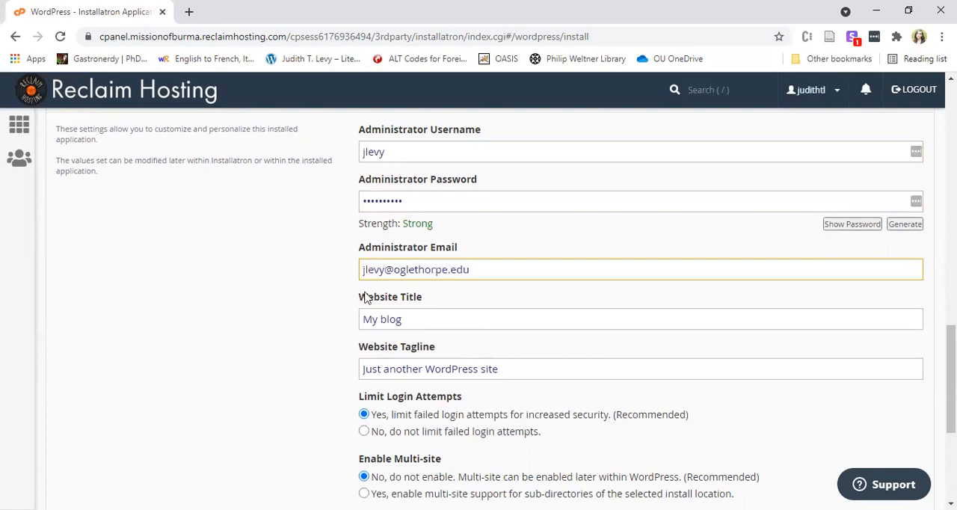
# Set the website title to "Core Courses", keeping the default tagline.
pyautogui.moveTo(416, 319); pyautogui.dragTo(353, 325)
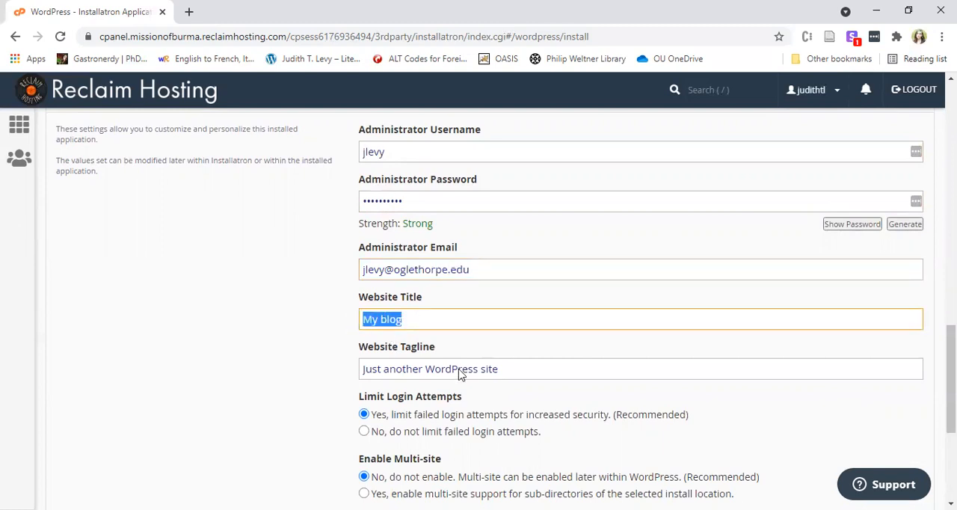
pyautogui.moveTo(505, 372); pyautogui.dragTo(369, 374)
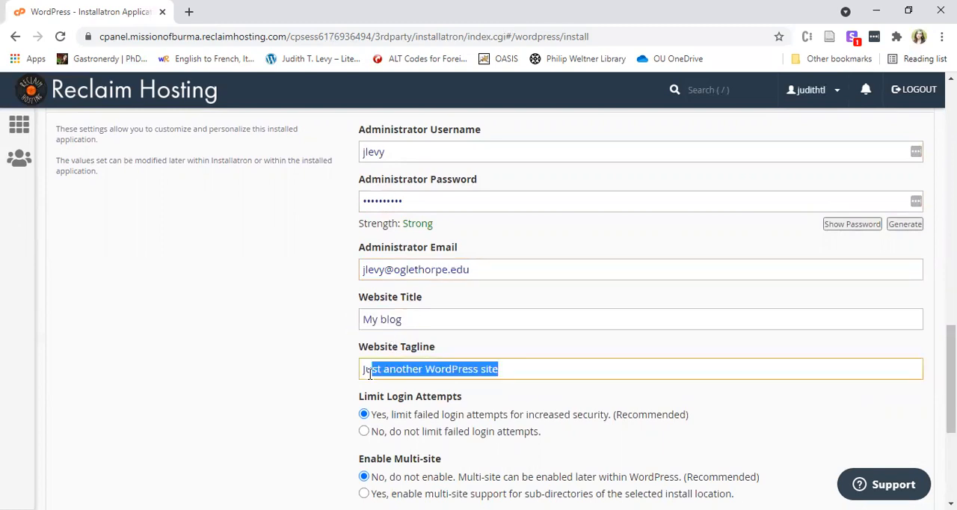
pyautogui.doubleClick(412, 317)
pyautogui.moveTo(430, 325); pyautogui.dragTo(352, 335)
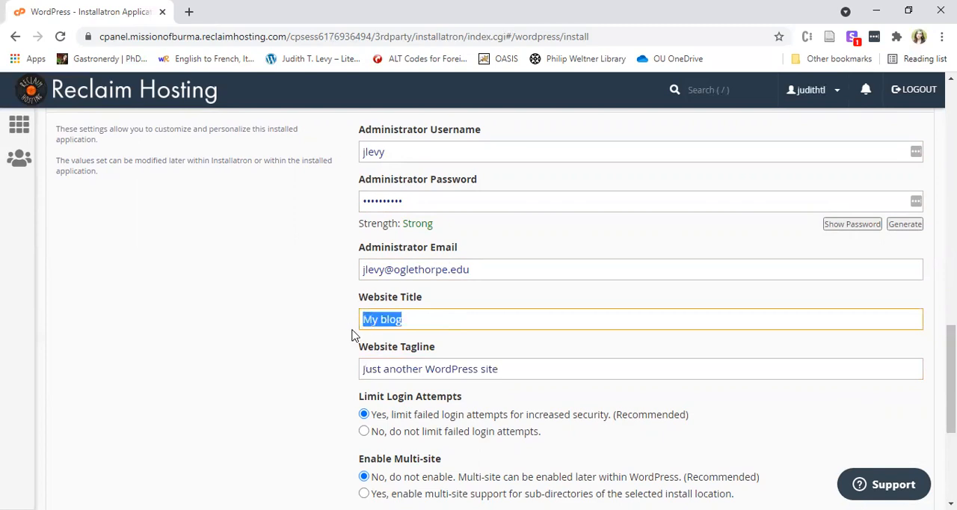
pyautogui.write('Core Course')
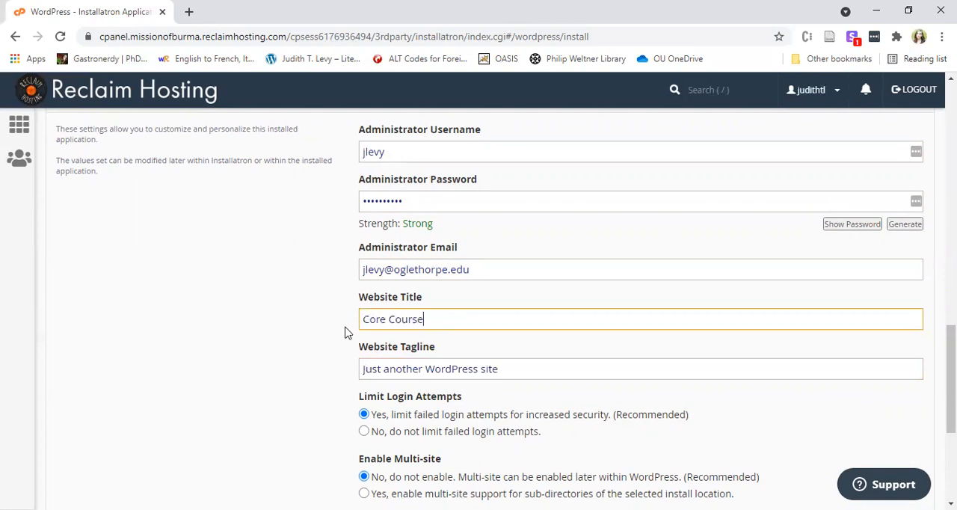
pyautogui.click(346, 327)
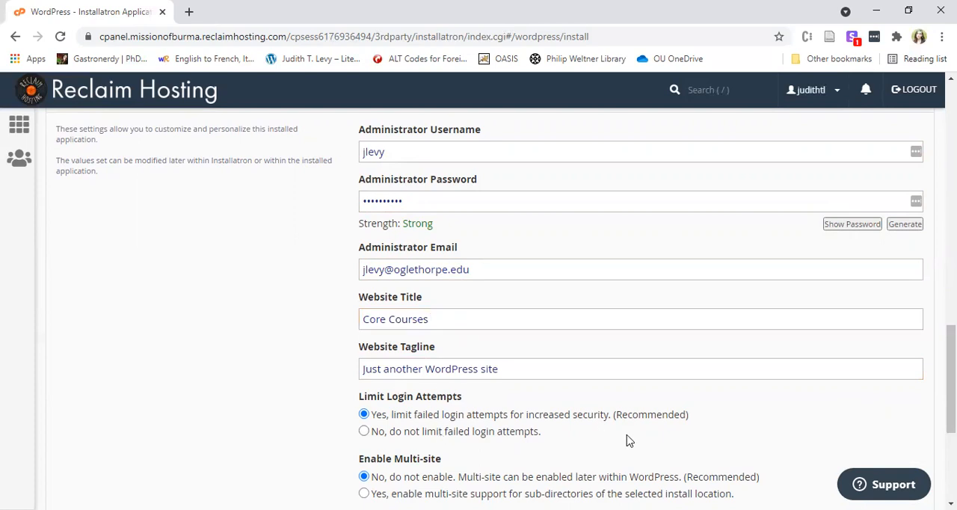
# Start the WordPress installation with the default login limit, multi-site and automatically managed advanced settings.
pyautogui.scroll(-2, 628, 440)
pyautogui.scroll(-1, 628, 434)
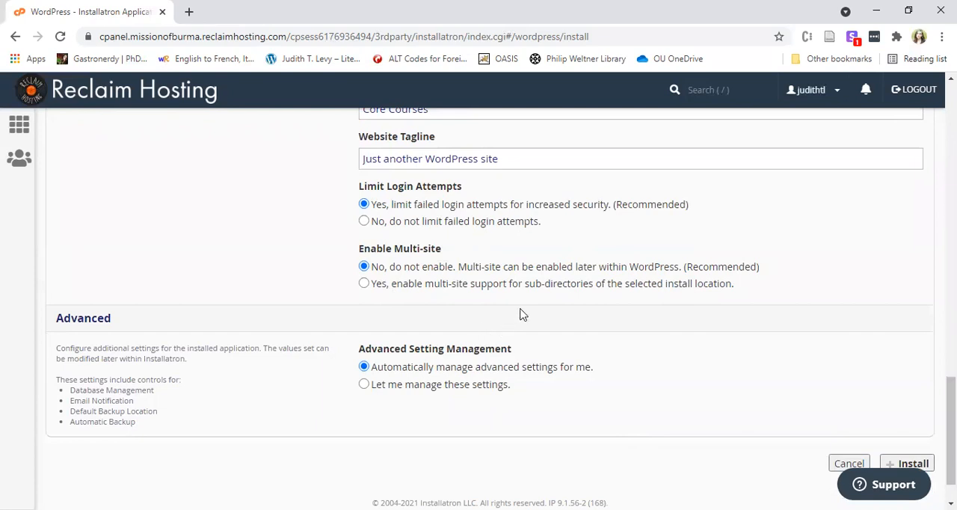
pyautogui.scroll(-1, 733, 411)
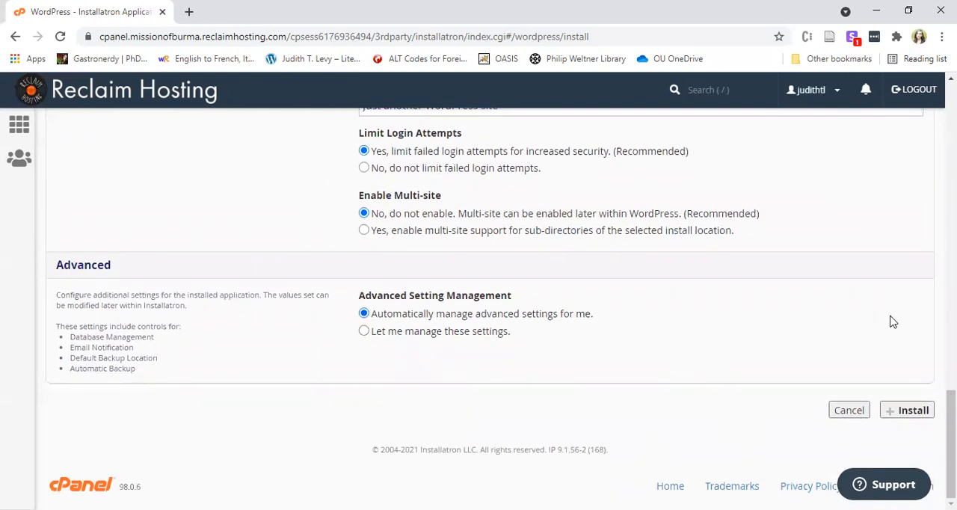
pyautogui.click(904, 411)
pyautogui.click(914, 412)
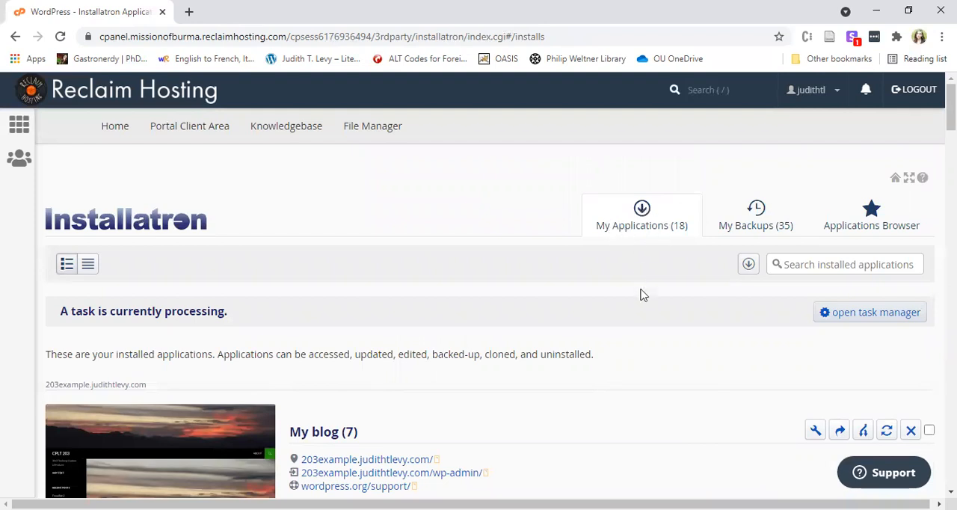
# Find the Core Courses installation among the installed applications, view its public coreexample site, and close the site again.
pyautogui.scroll(-15, 641, 298)
pyautogui.scroll(-7, 643, 301)
pyautogui.scroll(1, 632, 296)
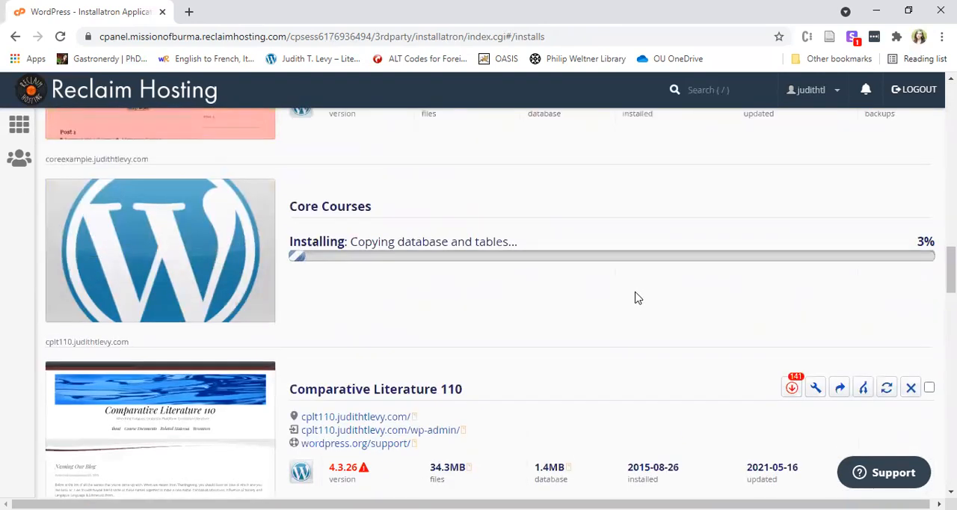
pyautogui.scroll(1, 656, 327)
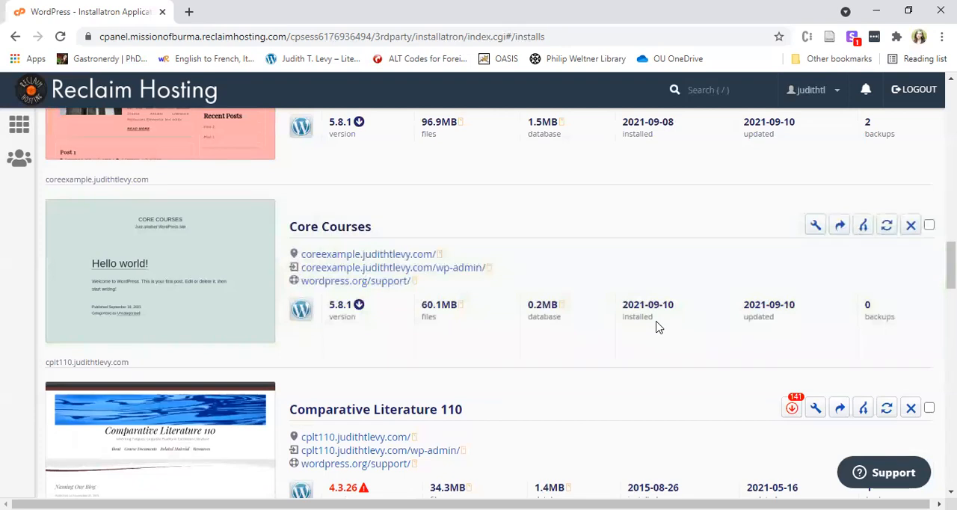
pyautogui.click(424, 256)
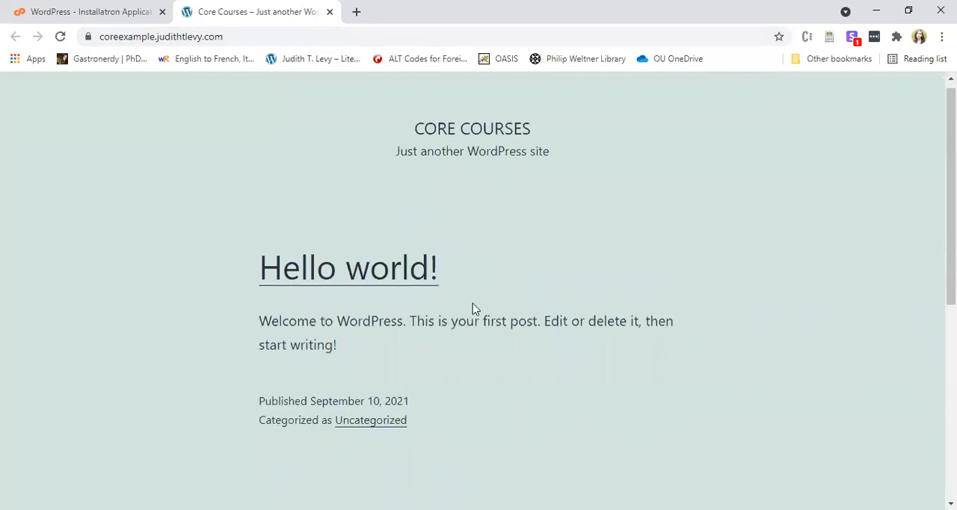
pyautogui.scroll(-6, 472, 308)
pyautogui.scroll(6, 476, 317)
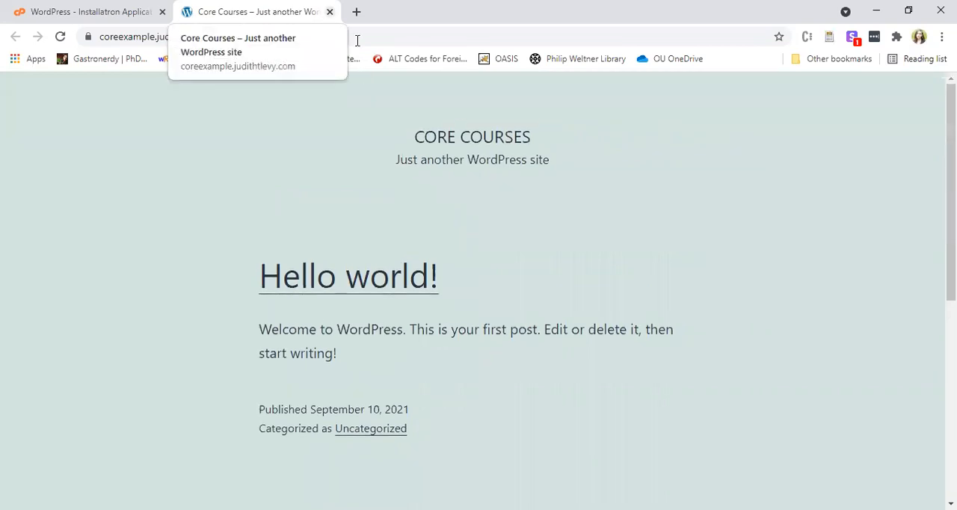
pyautogui.moveTo(533, 131); pyautogui.dragTo(585, 143)
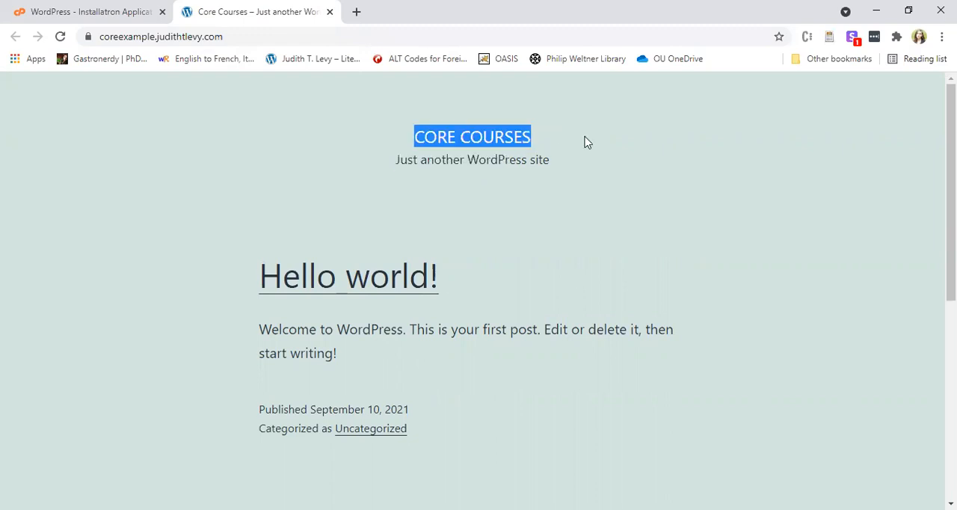
pyautogui.click(330, 12)
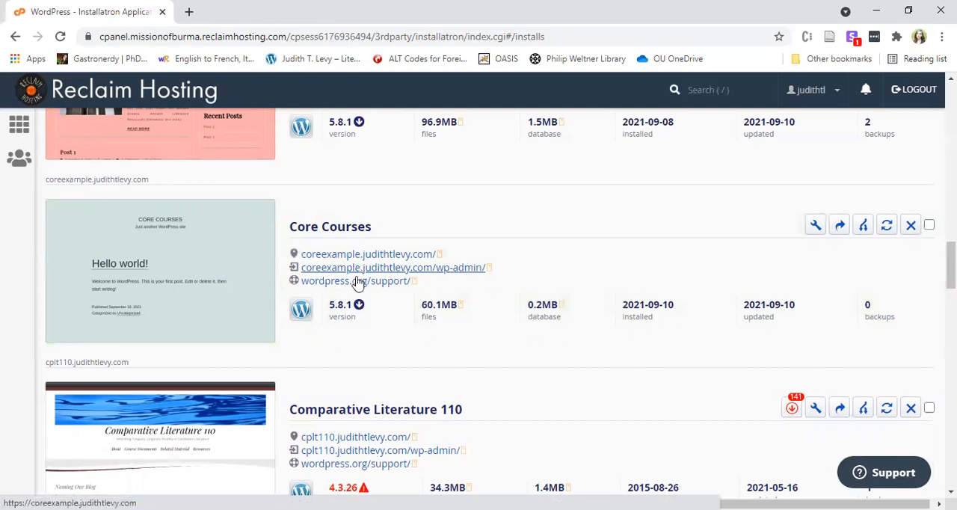
# Open the WordPress dashboard of the Core Courses site and examine the wp-admin ending of its address.
pyautogui.click(405, 271)
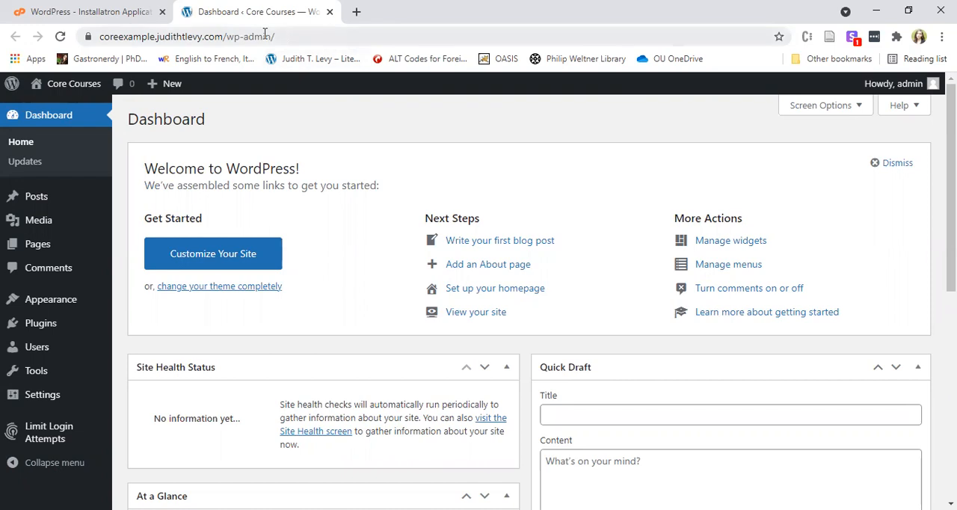
pyautogui.doubleClick(296, 37)
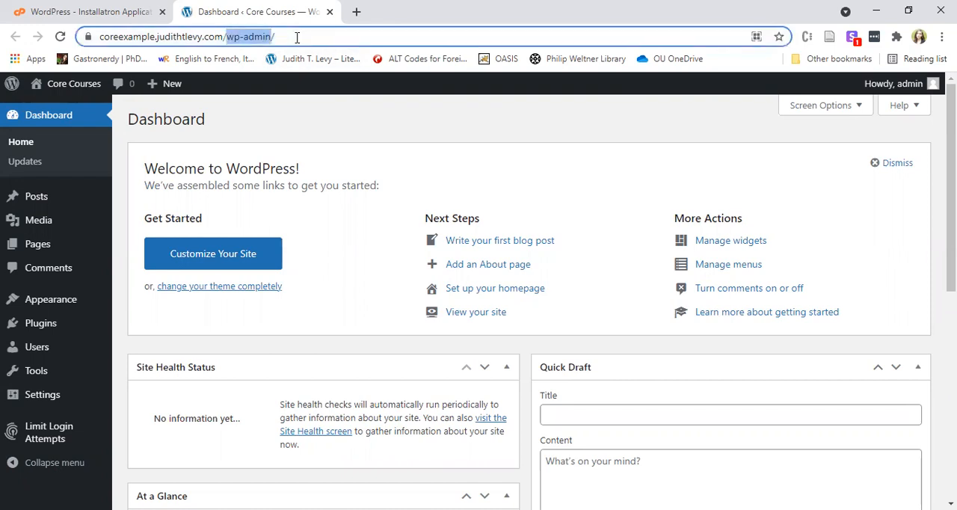
pyautogui.click(297, 37)
pyautogui.doubleClick(266, 37)
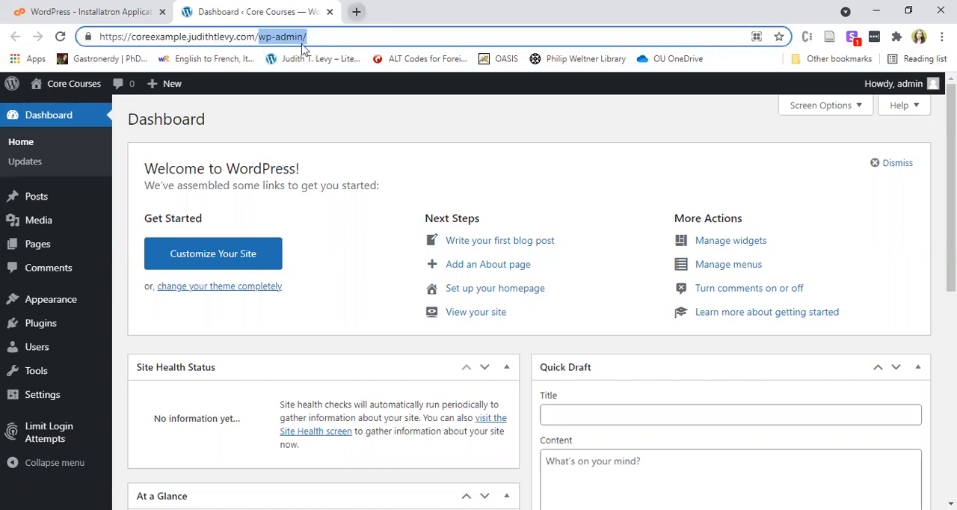
# Open the wp-admin login page of the existing Core 101 site in a new browser tab.
pyautogui.click(93, 10)
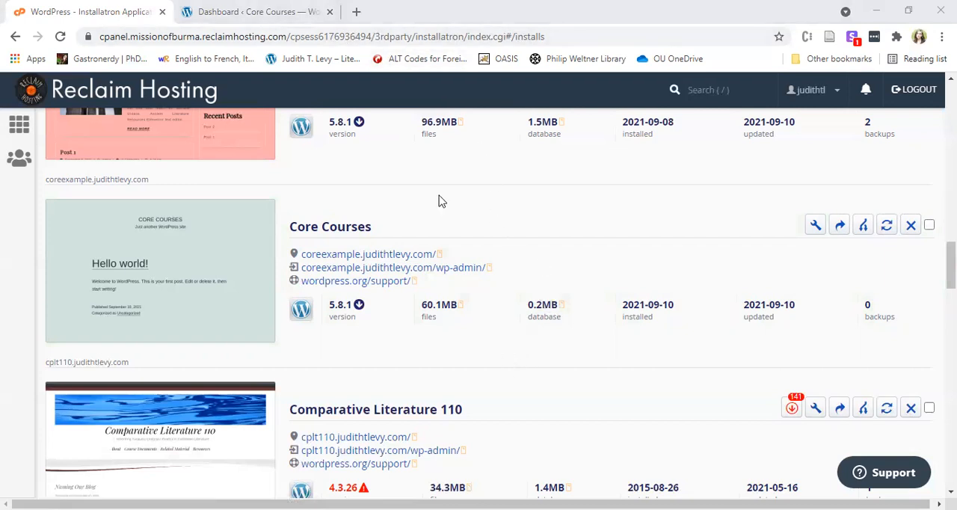
pyautogui.hotkey('ctrl', 't')
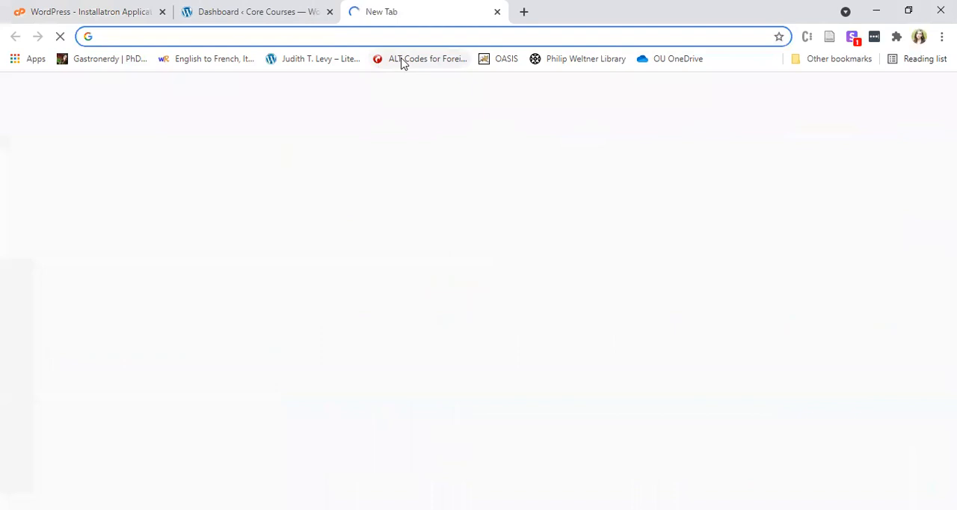
pyautogui.write('core')
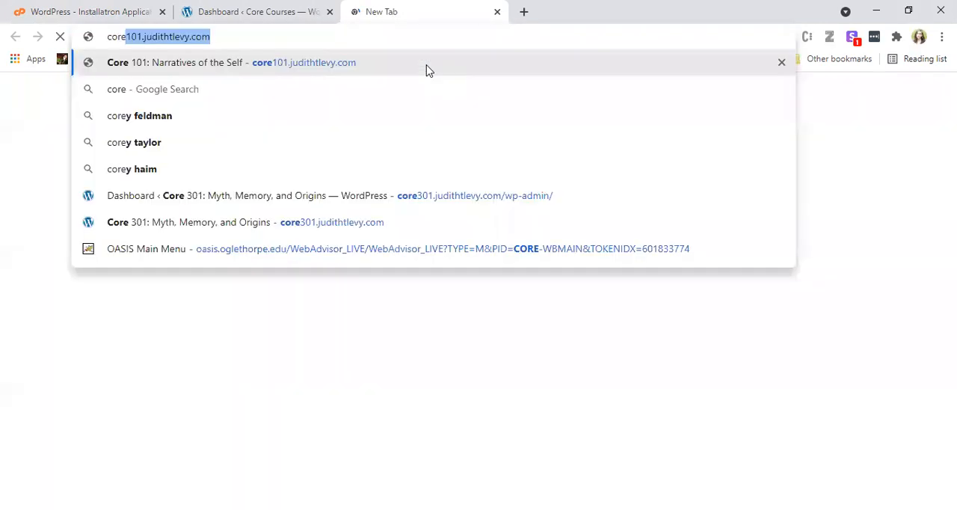
pyautogui.press('Right')
pyautogui.write('/wp')
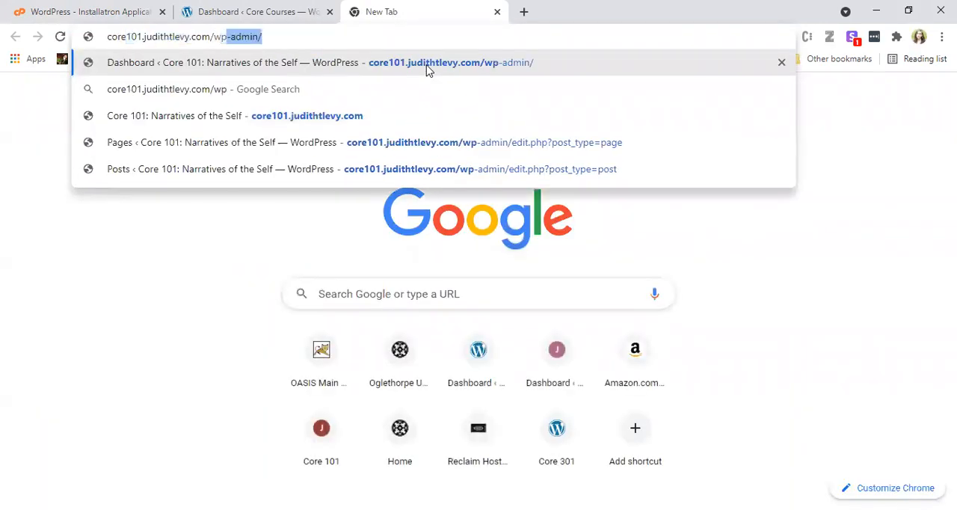
pyautogui.press('Right')
pyautogui.press('Return')
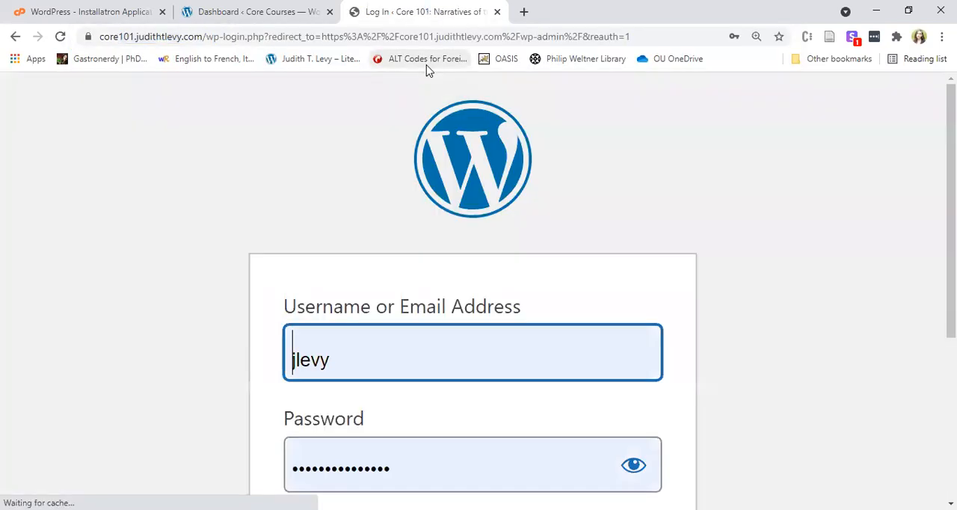
pyautogui.hotkey('ctrl', '-')
pyautogui.hotkey('ctrl', '-')
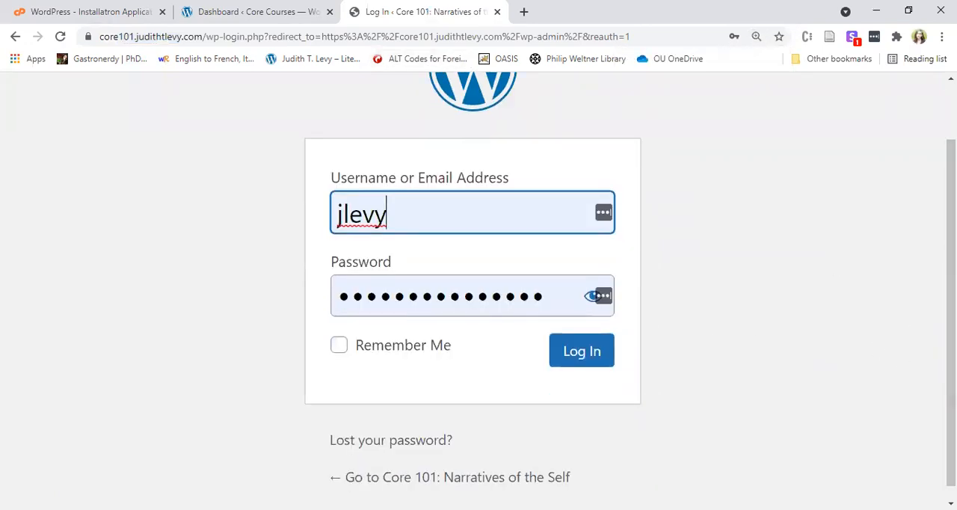
pyautogui.hotkey('ctrl', '-')
pyautogui.hotkey('ctrl', '-')
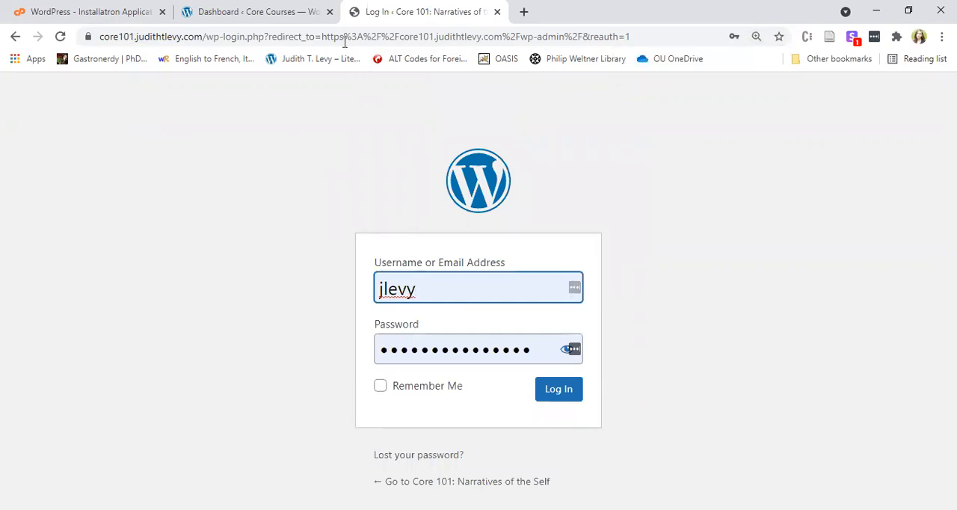
# Go back to the Core Courses dashboard, view the site's public front page, and return to the dashboard.
pyautogui.click(220, 6)
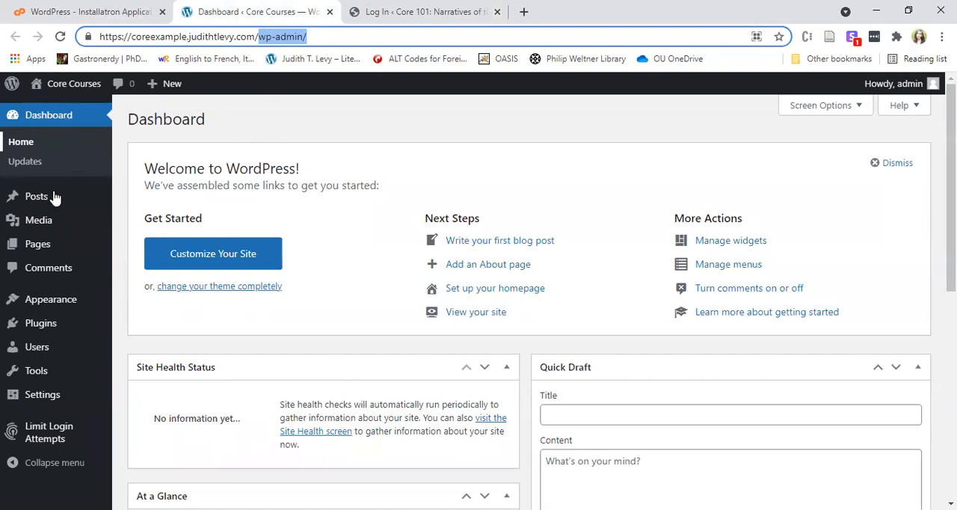
pyautogui.click(81, 85)
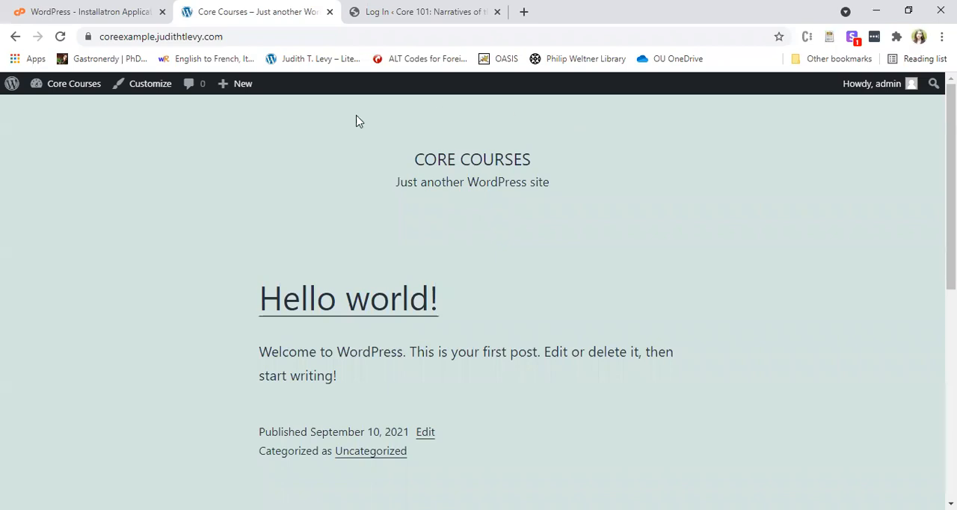
pyautogui.moveTo(82, 88)
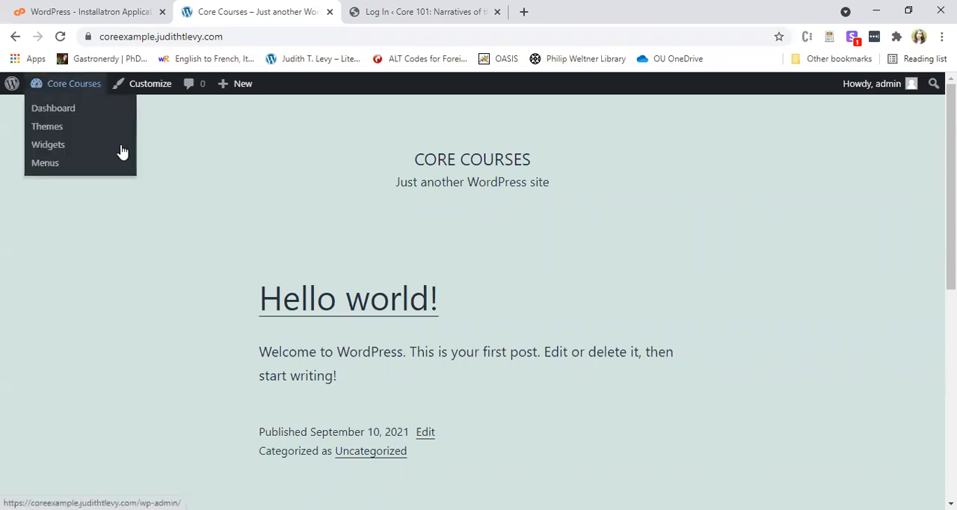
pyautogui.scroll(-3, 683, 387)
pyautogui.scroll(3, 681, 376)
pyautogui.click(77, 86)
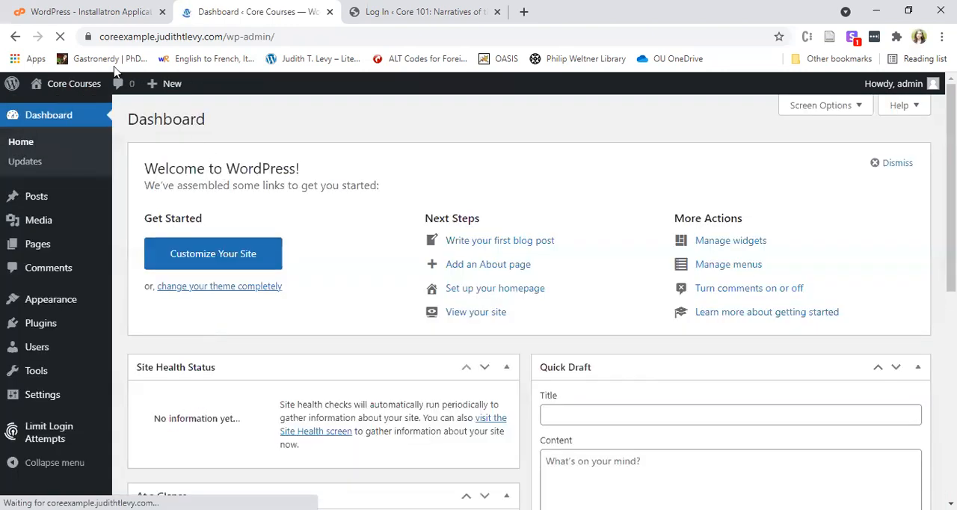
# Open the installed themes of the Core Courses site and start adding a new theme.
pyautogui.moveTo(78, 88)
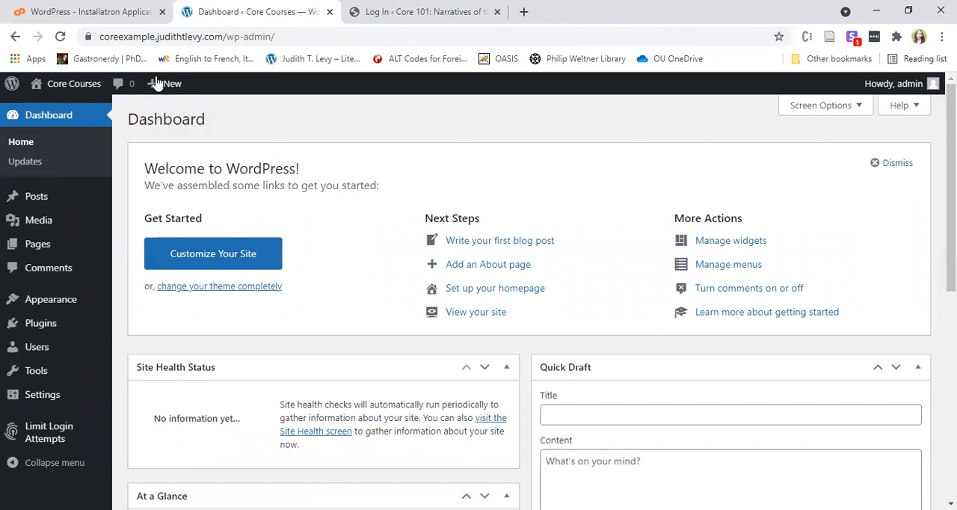
pyautogui.moveTo(105, 313)
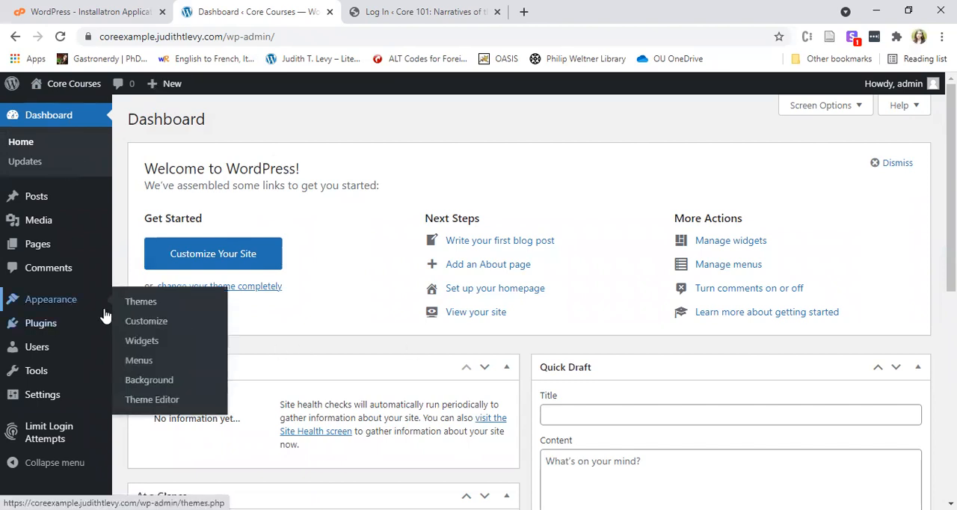
pyautogui.click(148, 307)
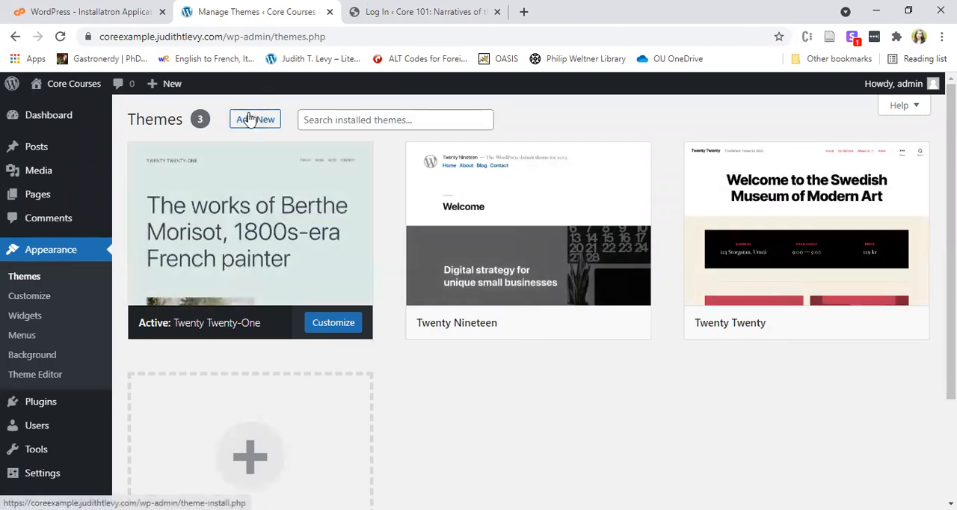
pyautogui.scroll(-1, 321, 247)
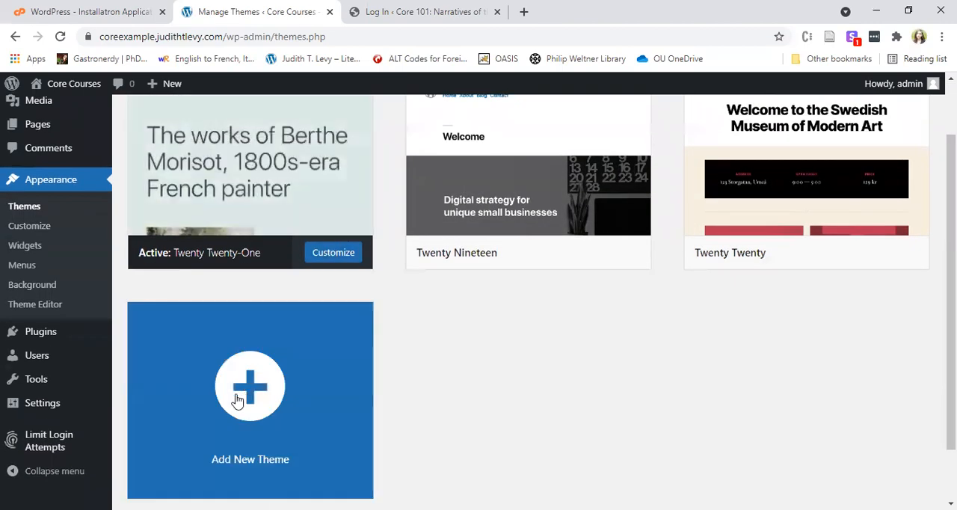
pyautogui.click(254, 385)
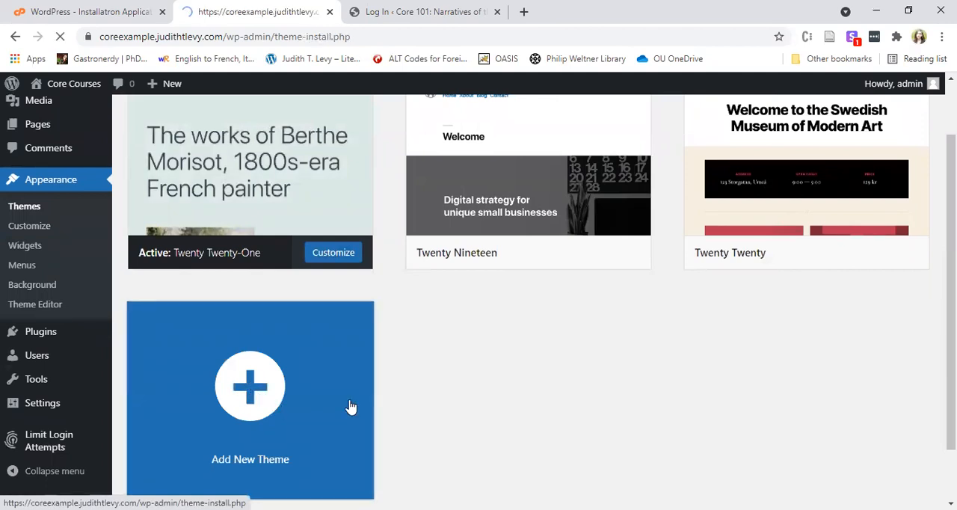
# Look through the popular themes and search the theme library for "food blog".
pyautogui.scroll(-1, 738, 472)
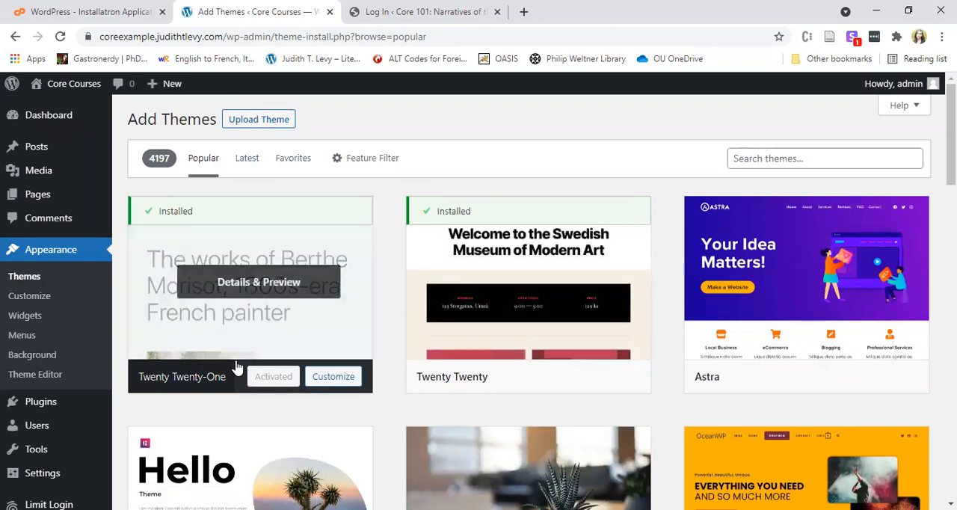
pyautogui.scroll(-6, 561, 385)
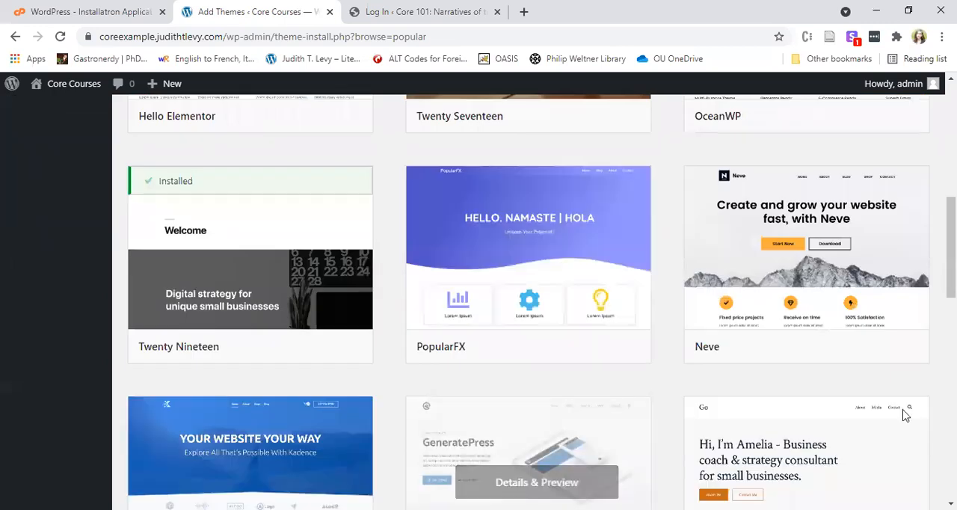
pyautogui.scroll(-3, 523, 376)
pyautogui.scroll(9, 675, 235)
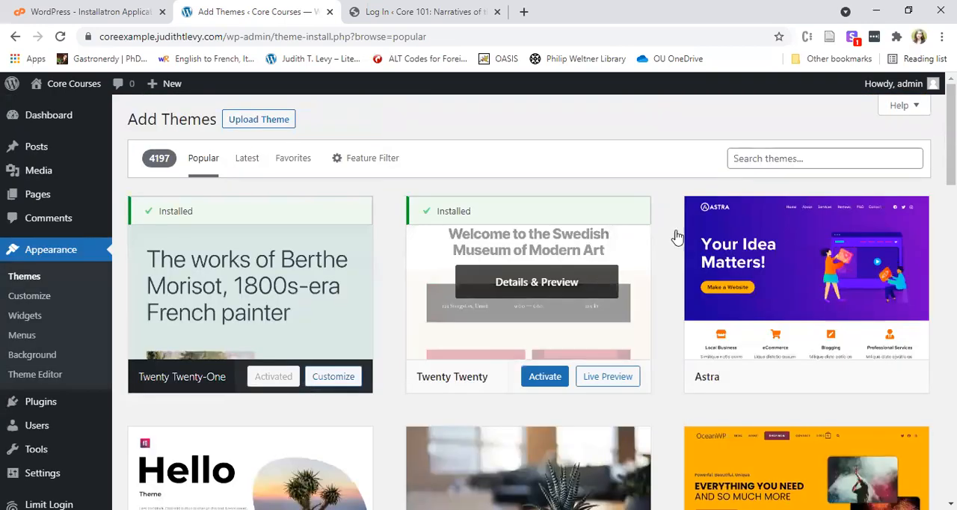
pyautogui.click(813, 165)
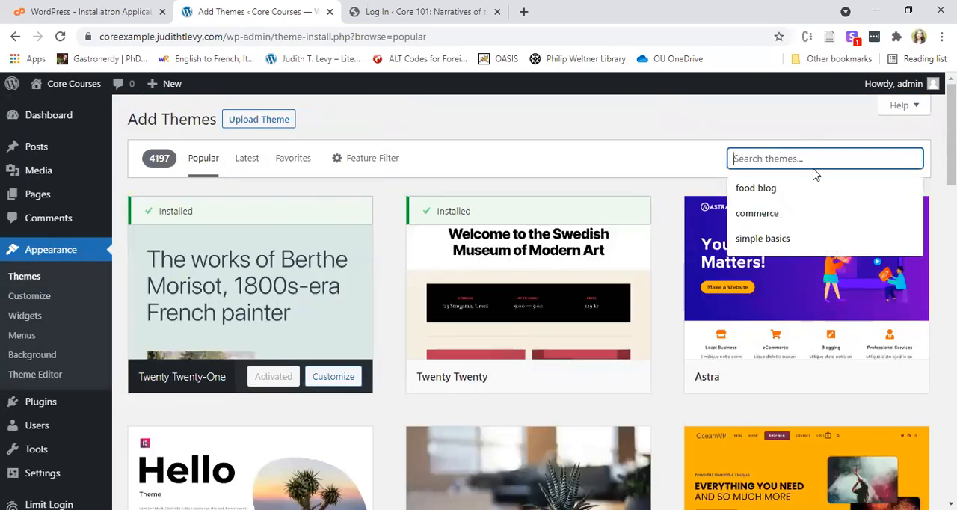
pyautogui.click(804, 193)
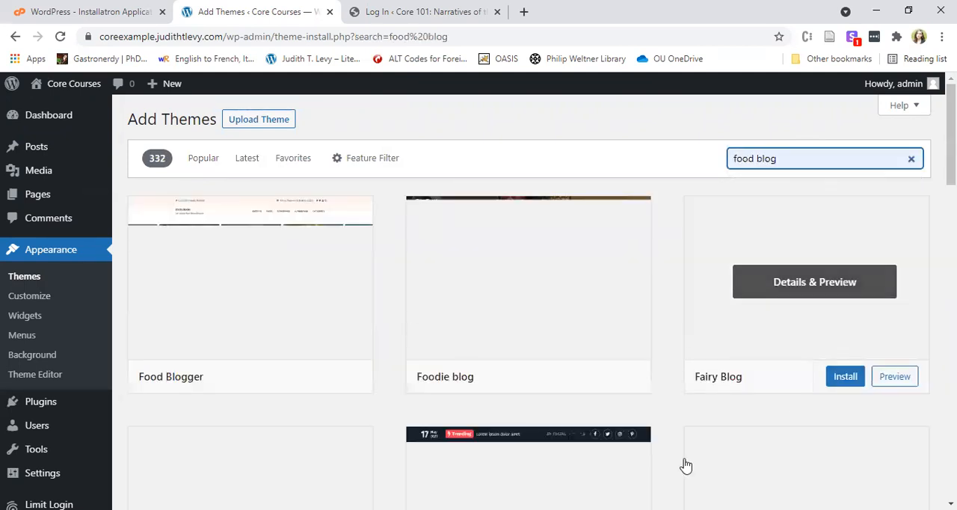
# Examine the designs of the themes found for food blogs.
pyautogui.scroll(-1, 873, 440)
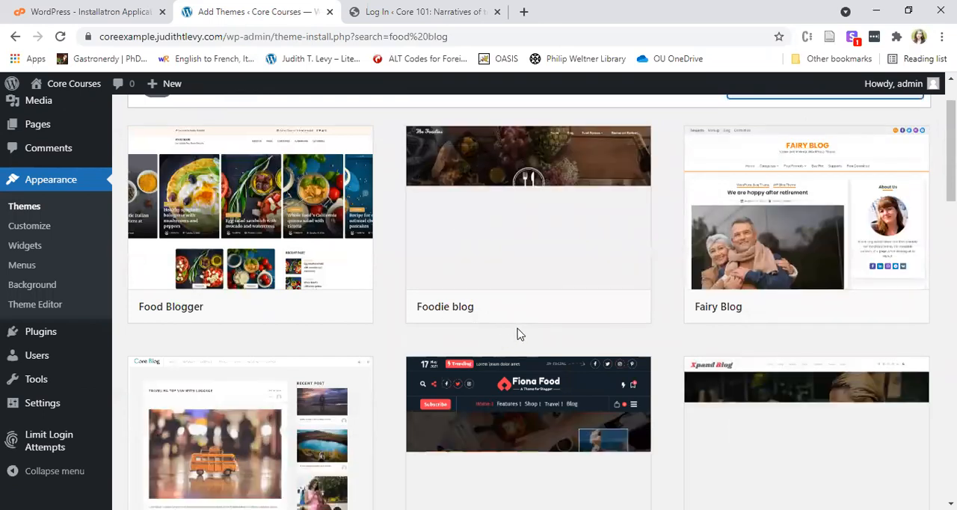
pyautogui.scroll(-4, 516, 332)
pyautogui.scroll(-1, 387, 388)
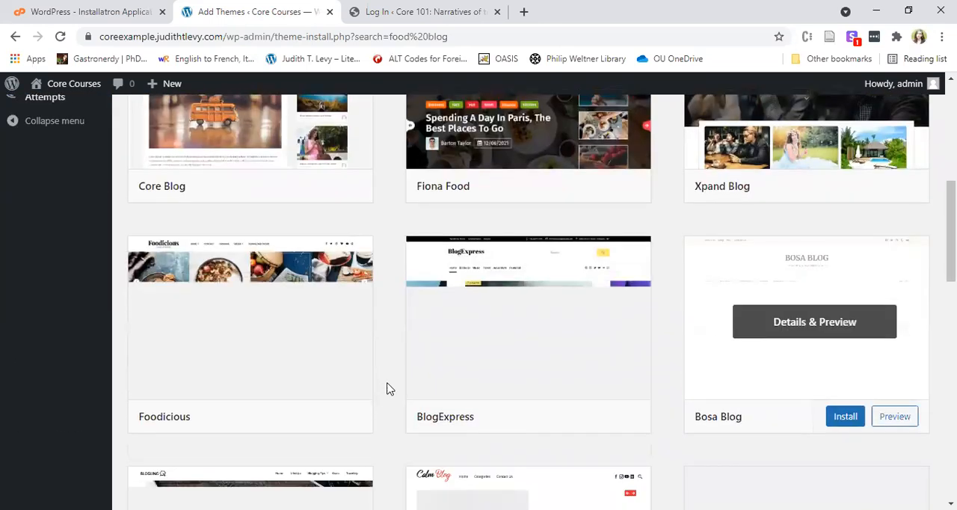
pyautogui.scroll(2, 293, 342)
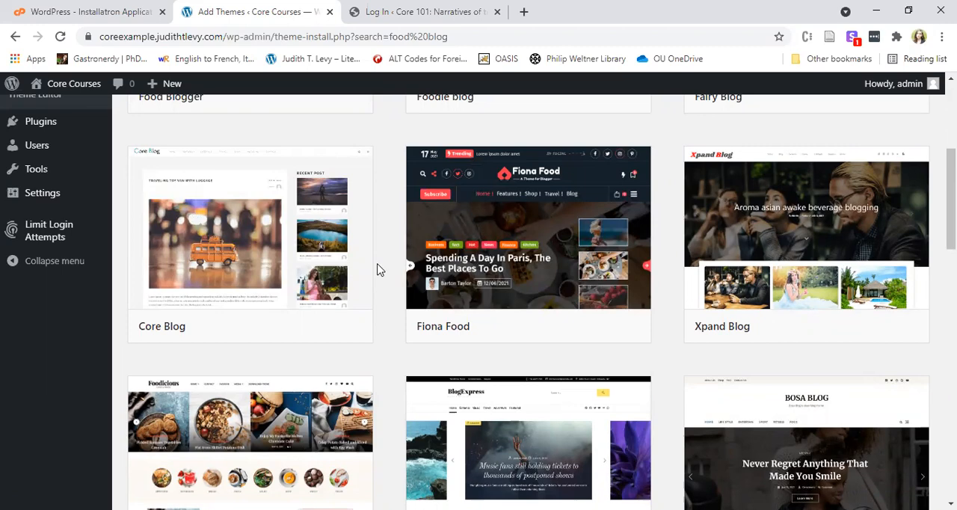
pyautogui.scroll(-5, 379, 293)
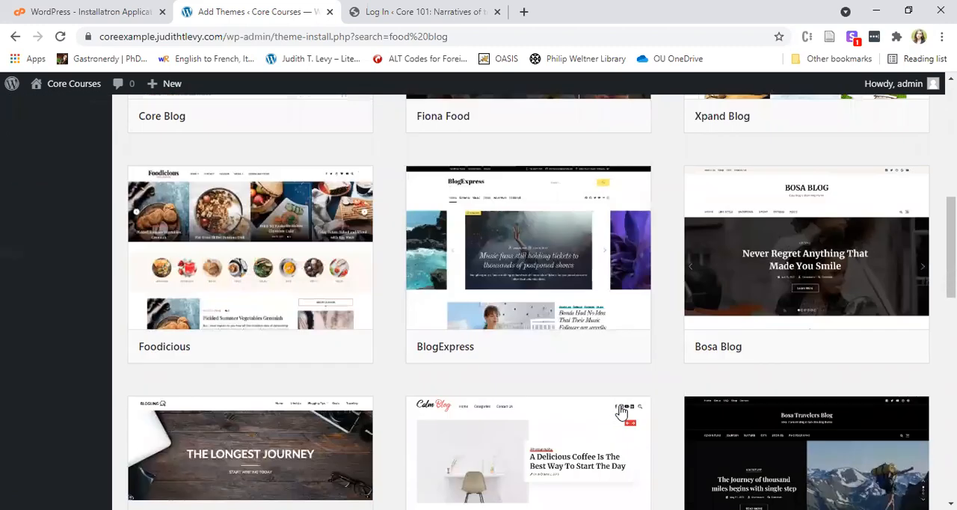
pyautogui.scroll(-3, 334, 447)
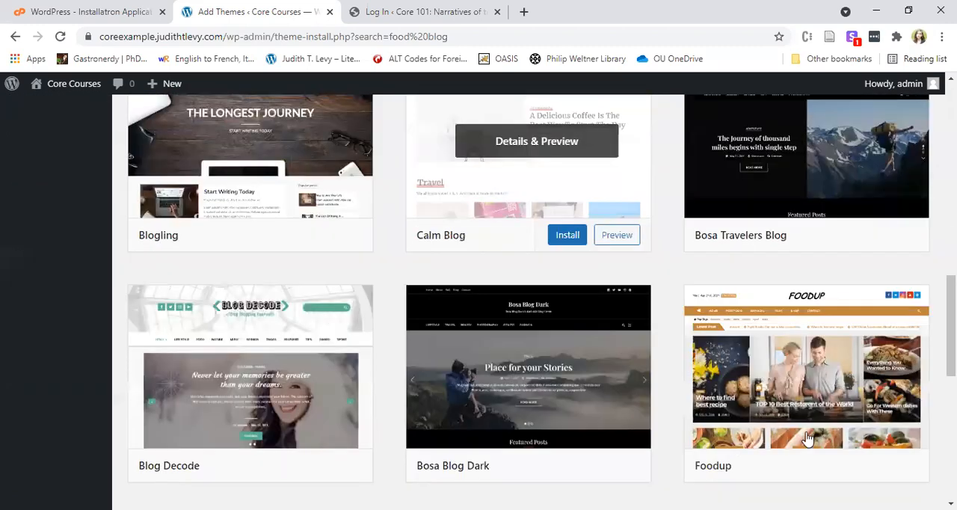
pyautogui.scroll(-4, 576, 359)
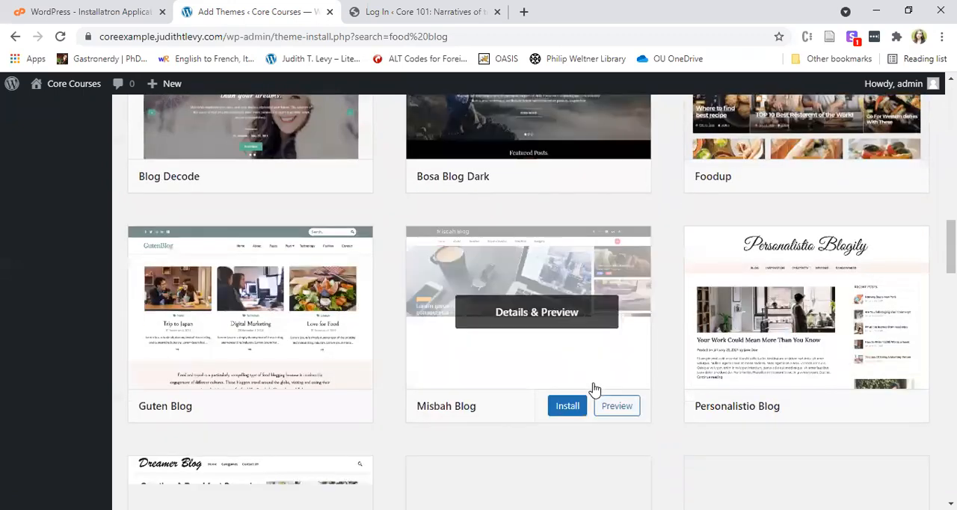
pyautogui.scroll(-1, 583, 373)
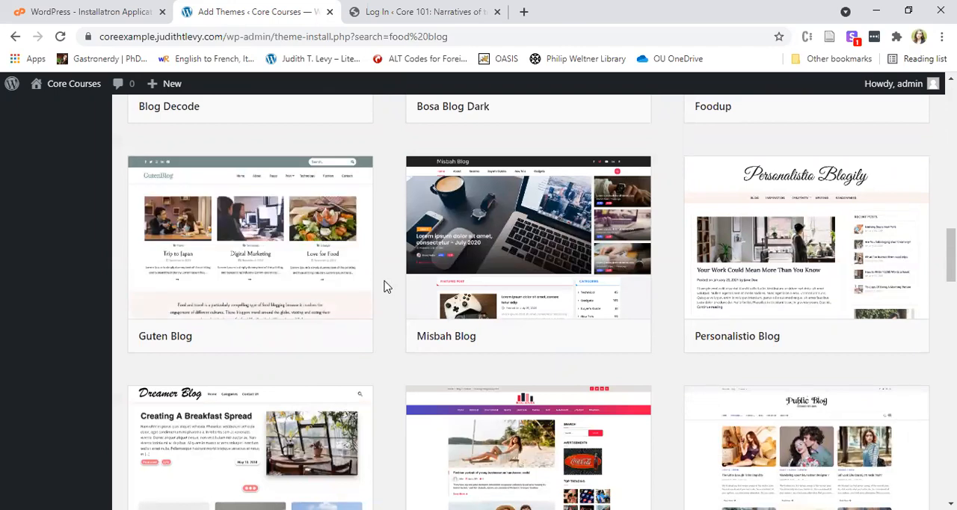
pyautogui.scroll(4, 412, 314)
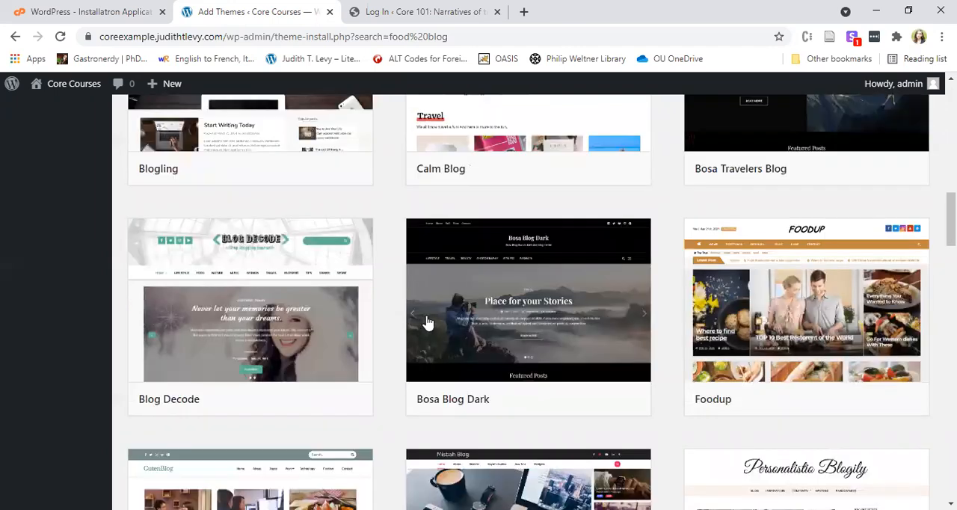
pyautogui.scroll(10, 449, 323)
pyautogui.scroll(1, 853, 155)
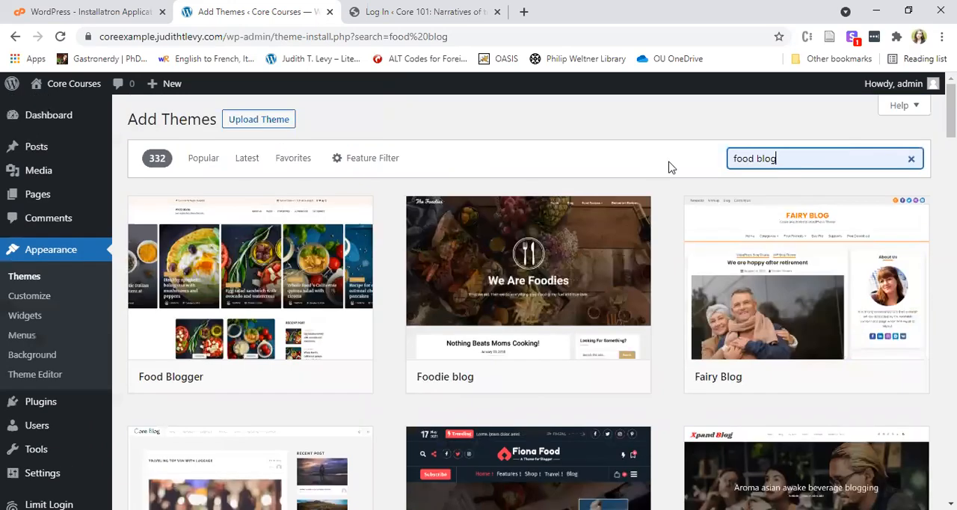
# Replace the theme search with "writing" and look through the matching themes.
pyautogui.hotkey('ctrl', 'a')
pyautogui.press('BackSpace')
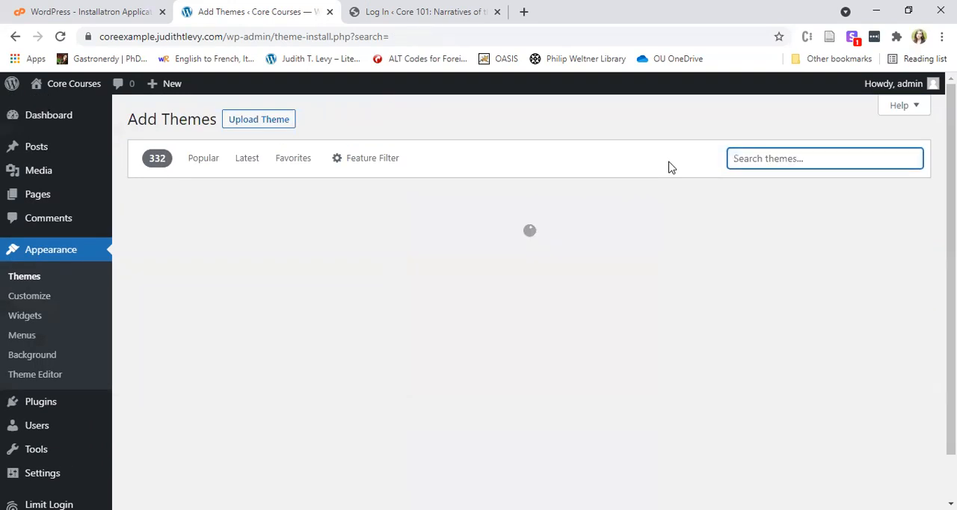
pyautogui.click(774, 165)
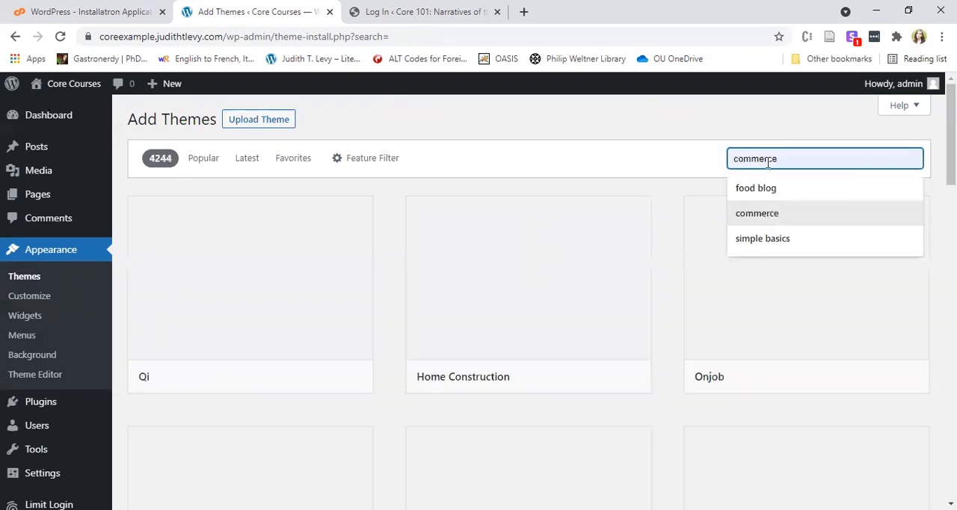
pyautogui.write('w')
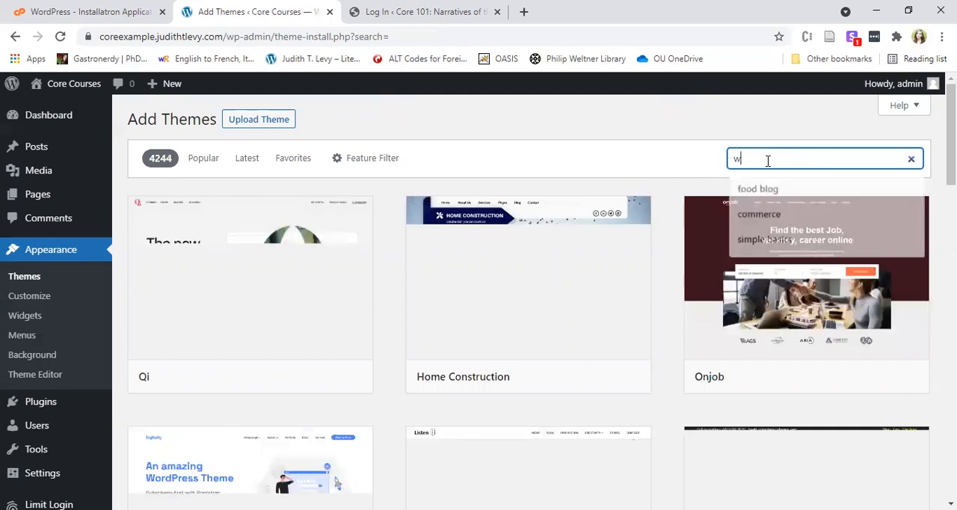
pyautogui.write('riting')
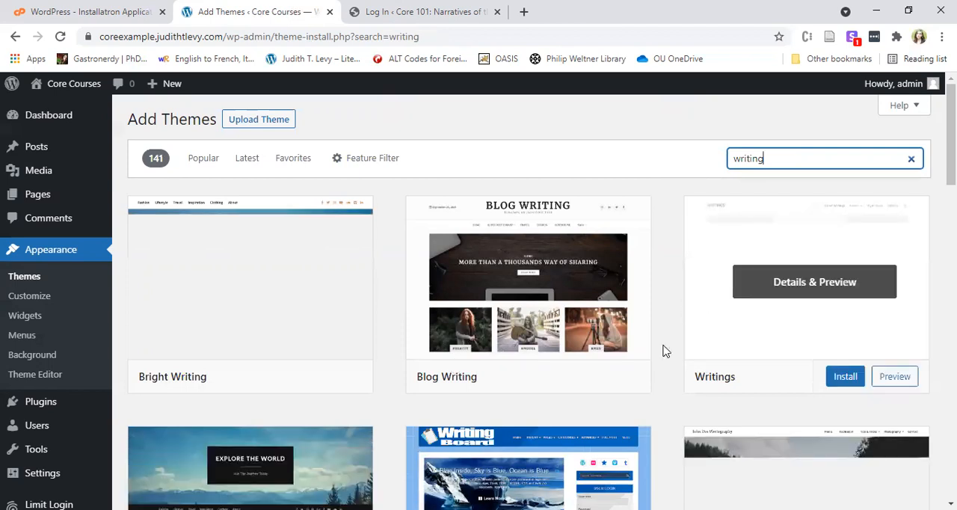
pyautogui.scroll(-2, 663, 353)
pyautogui.scroll(-3, 663, 353)
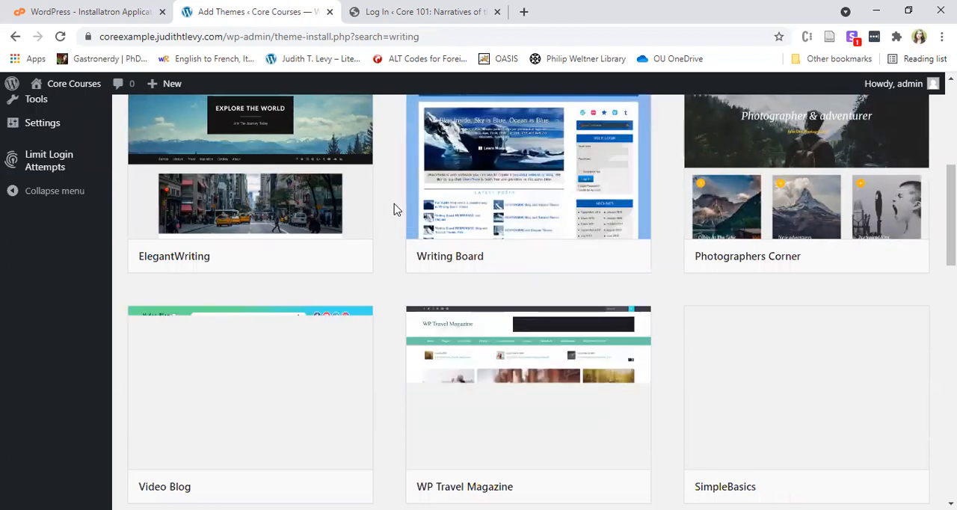
# Install the SimpleBasics theme from the "writing" search results and activate it on the site.
pyautogui.scroll(-1, 394, 210)
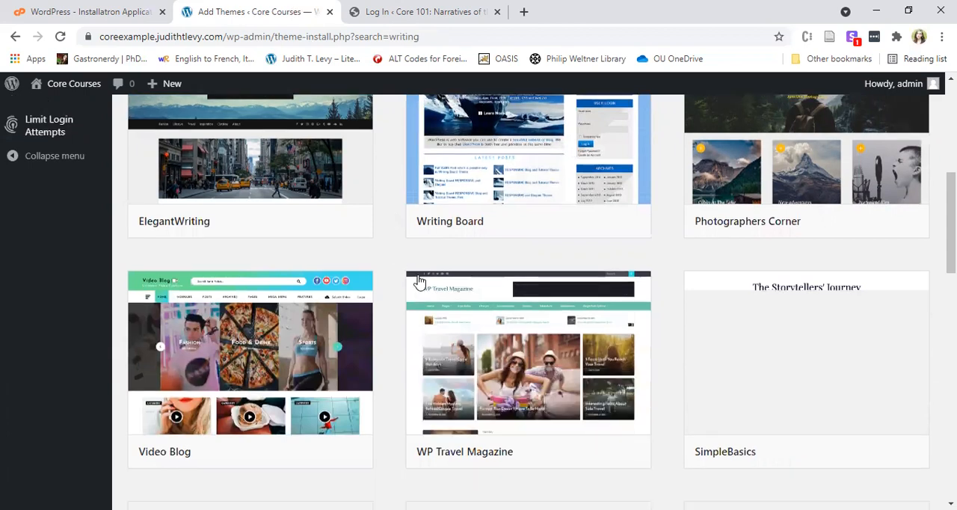
pyautogui.scroll(-3, 691, 246)
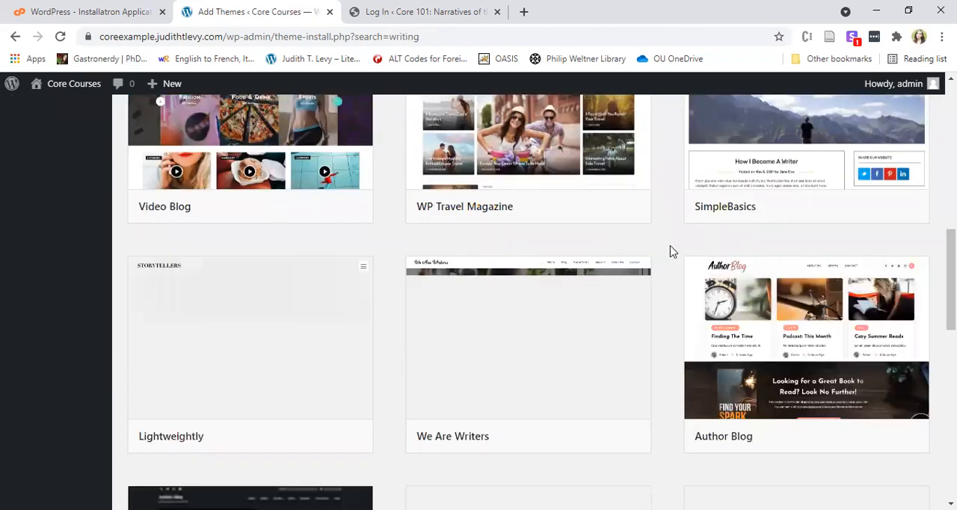
pyautogui.scroll(2, 916, 260)
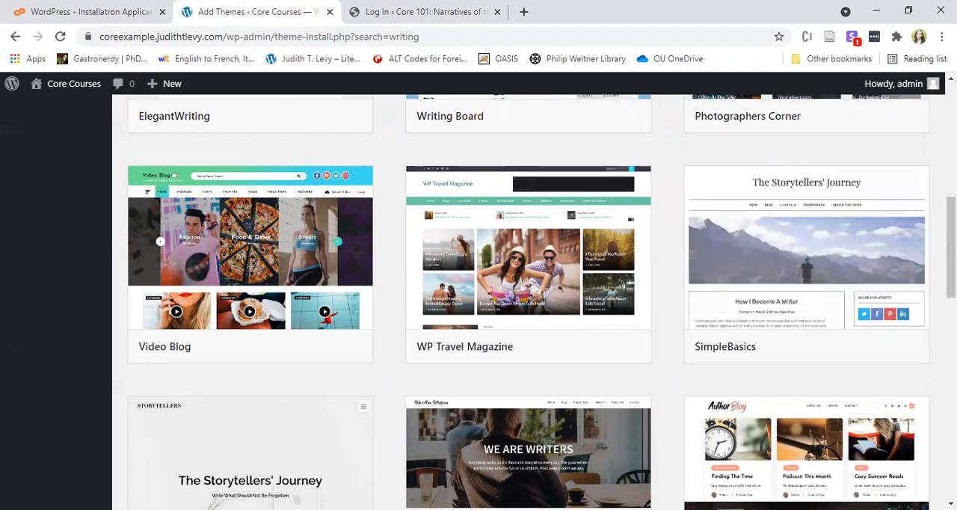
pyautogui.scroll(-1, 524, 299)
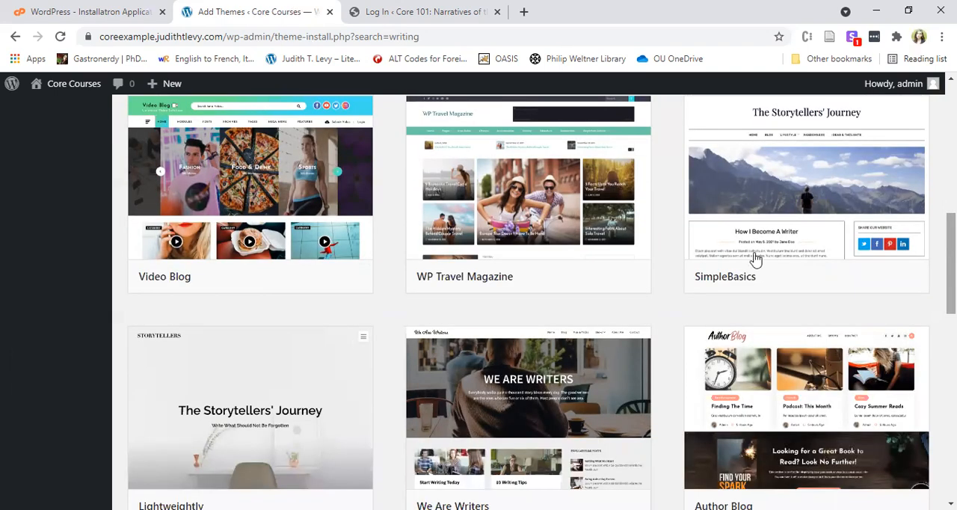
pyautogui.moveTo(924, 291)
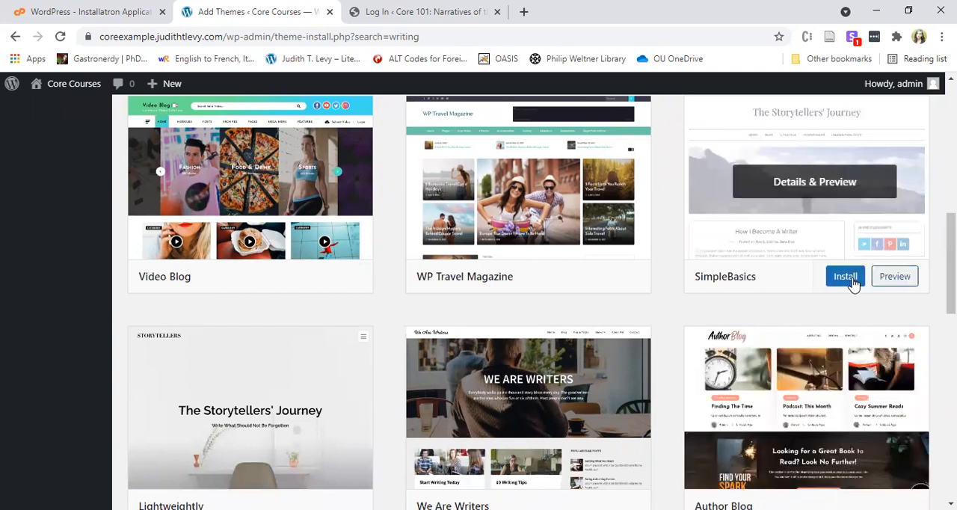
pyautogui.click(846, 277)
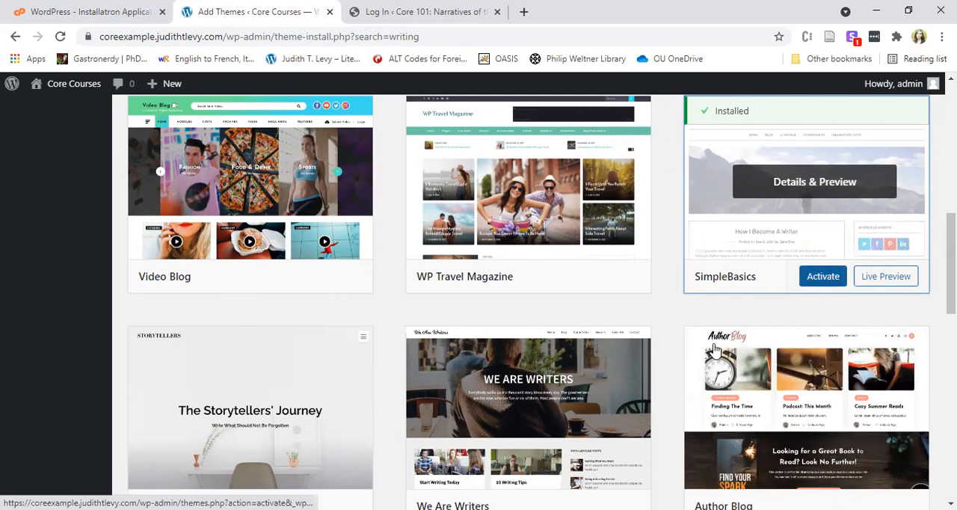
pyautogui.click(822, 276)
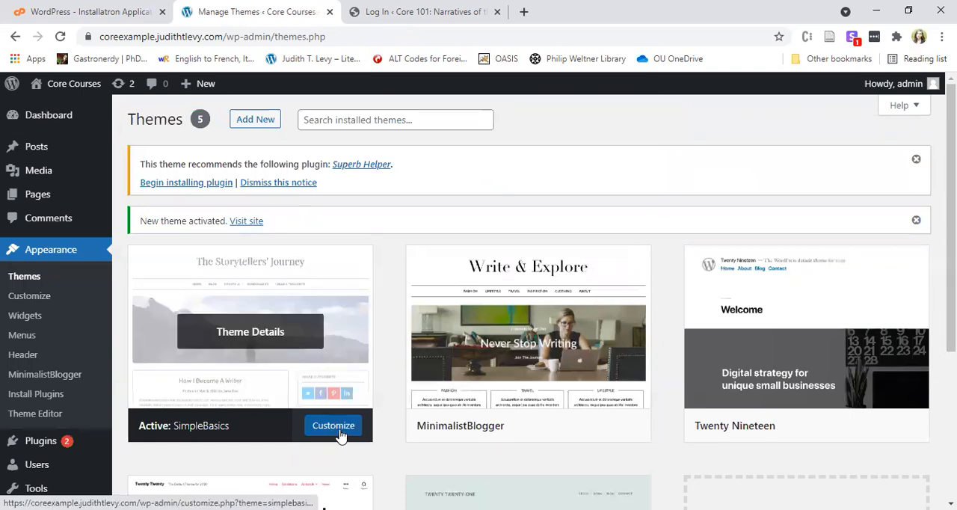
# Open the Site Identity settings in the theme customizer and set the tagline to "Ancient Texts that Inform Today".
pyautogui.click(30, 298)
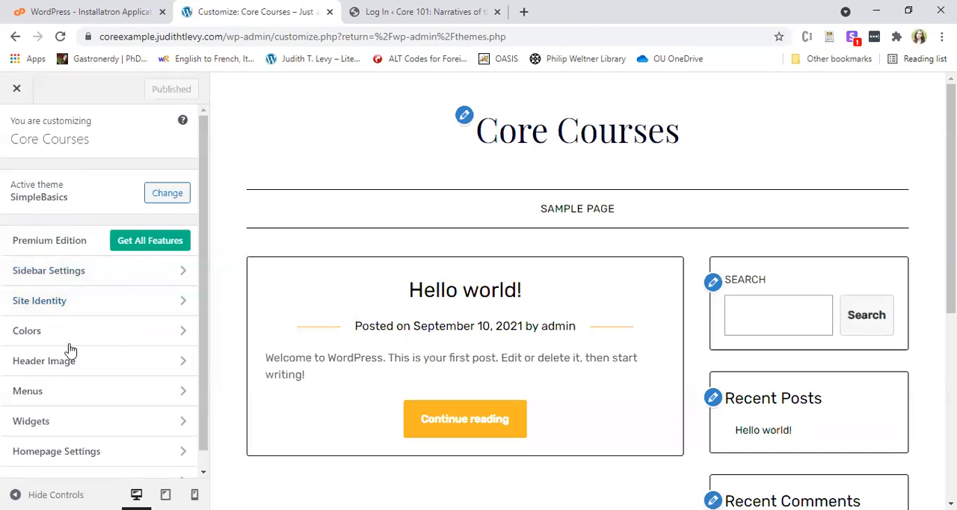
pyautogui.click(82, 313)
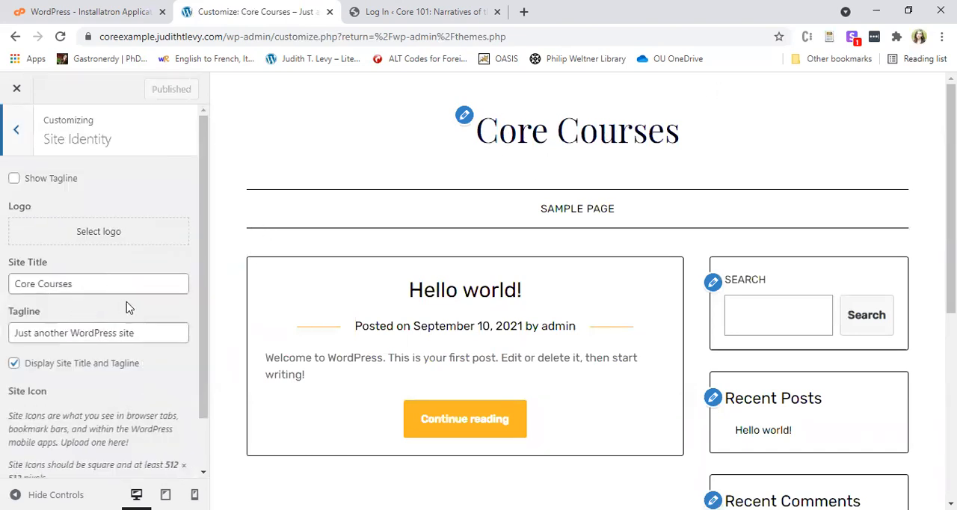
pyautogui.moveTo(116, 287); pyautogui.dragTo(2, 271)
pyautogui.click(138, 286)
pyautogui.scroll(-1, 153, 314)
pyautogui.moveTo(150, 272); pyautogui.dragTo(2, 275)
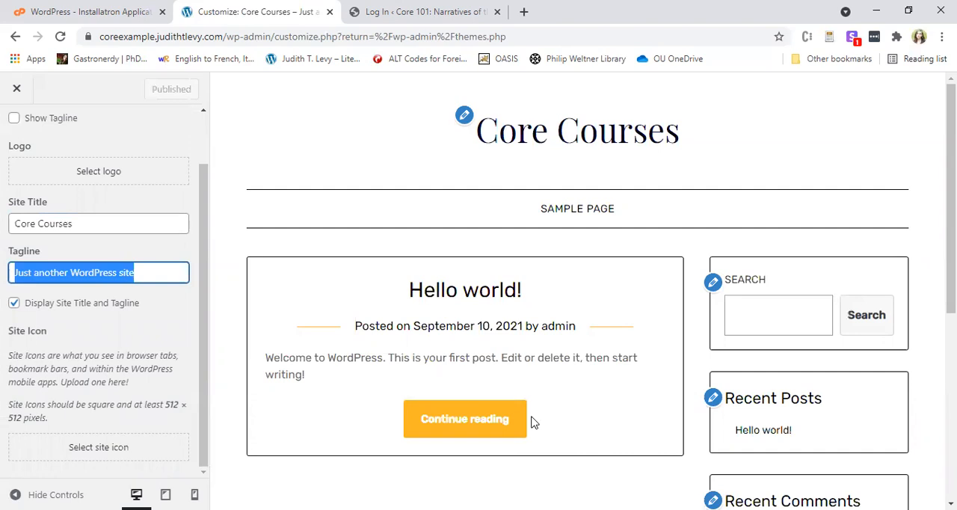
pyautogui.write("Oglethorpe's")
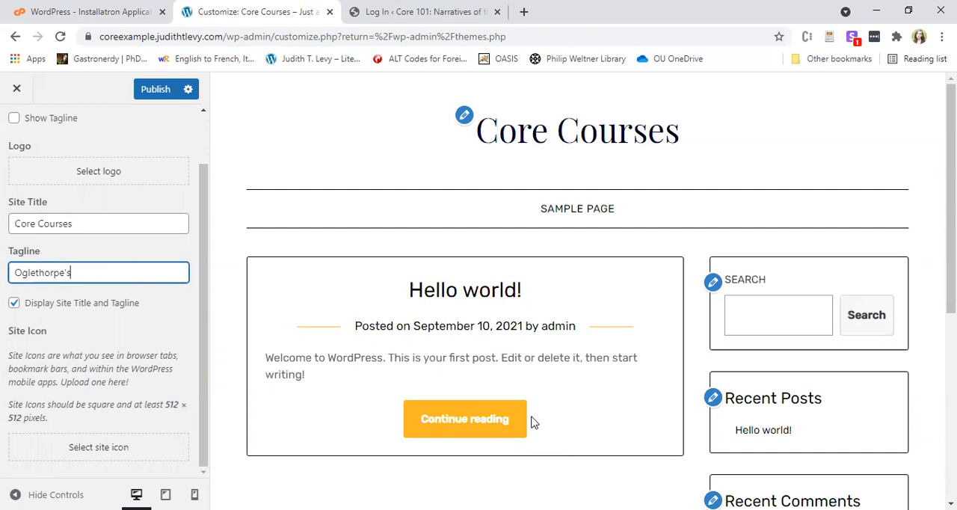
pyautogui.press('BackSpace')
pyautogui.press('BackSpace')
pyautogui.press('BackSpace')
pyautogui.press('BackSpace')
pyautogui.press('BackSpace')
pyautogui.press('BackSpace')
pyautogui.press('BackSpace')
pyautogui.press('BackSpace')
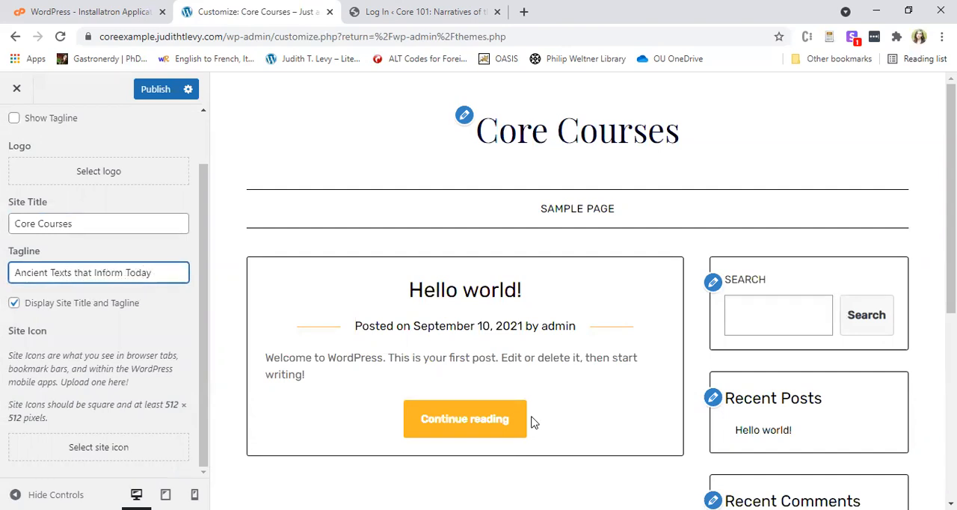
# Try hiding the site title and tagline in the site preview, and turn their display back on.
pyautogui.click(93, 308)
pyautogui.scroll(-5, 864, 186)
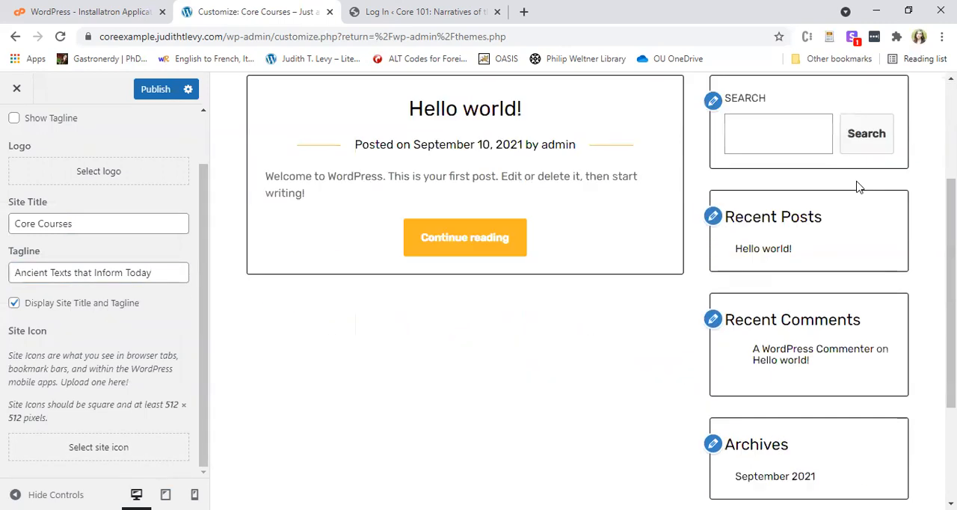
pyautogui.scroll(5, 797, 186)
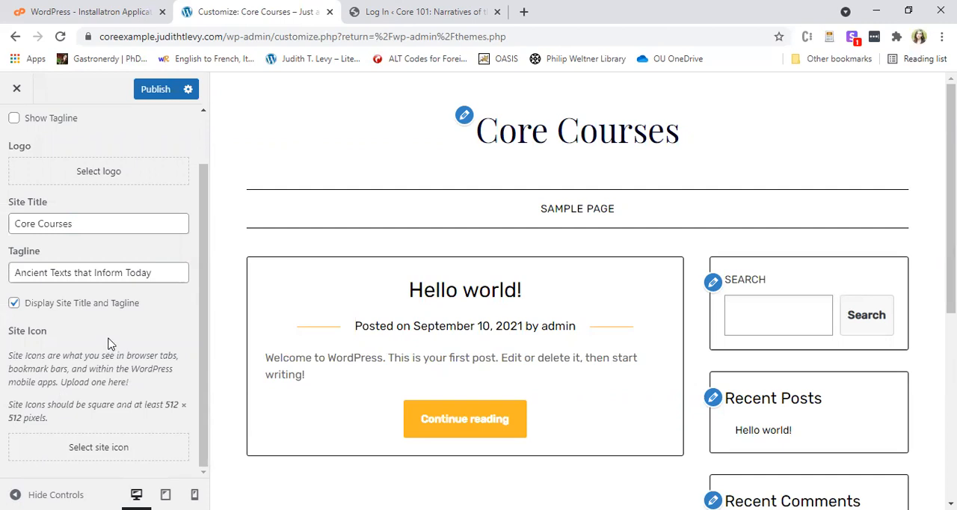
pyautogui.click(81, 303)
pyautogui.scroll(2, 193, 316)
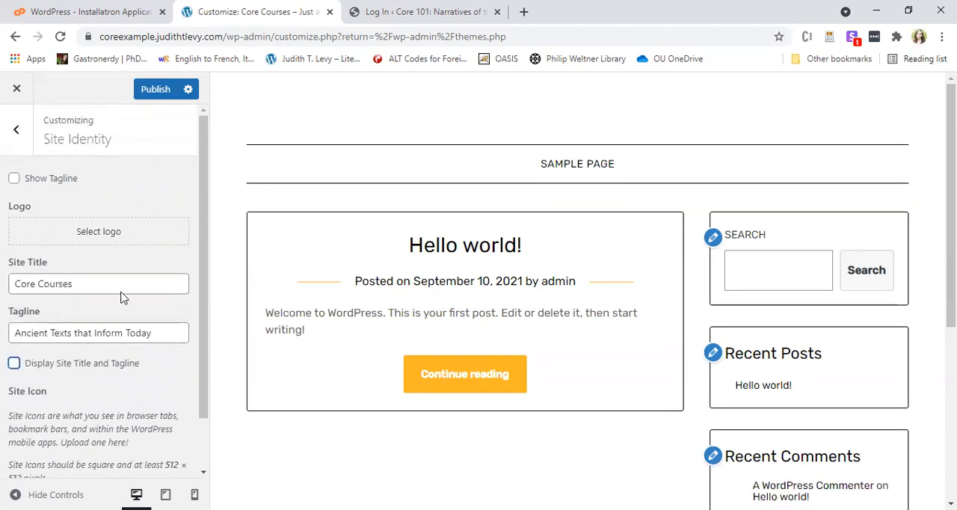
pyautogui.scroll(-1, 74, 300)
pyautogui.click(62, 303)
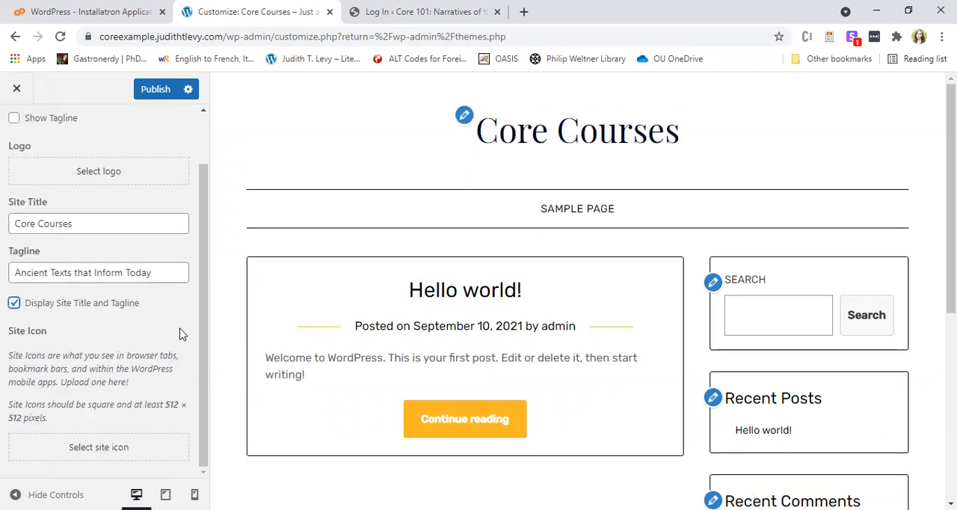
# Check the site title in the preview, publish the site identity changes and close the customizer.
pyautogui.click(465, 113)
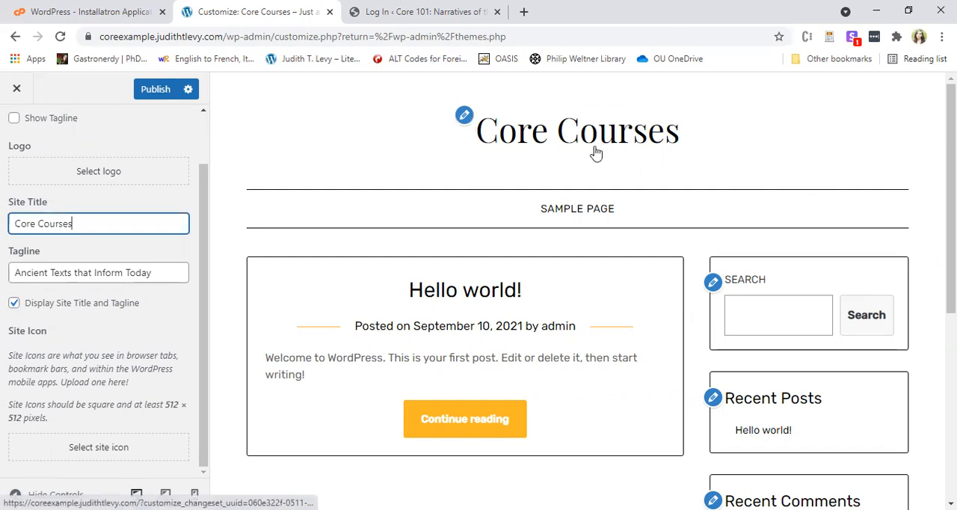
pyautogui.scroll(-3, 860, 163)
pyautogui.scroll(-2, 867, 419)
pyautogui.scroll(5, 889, 420)
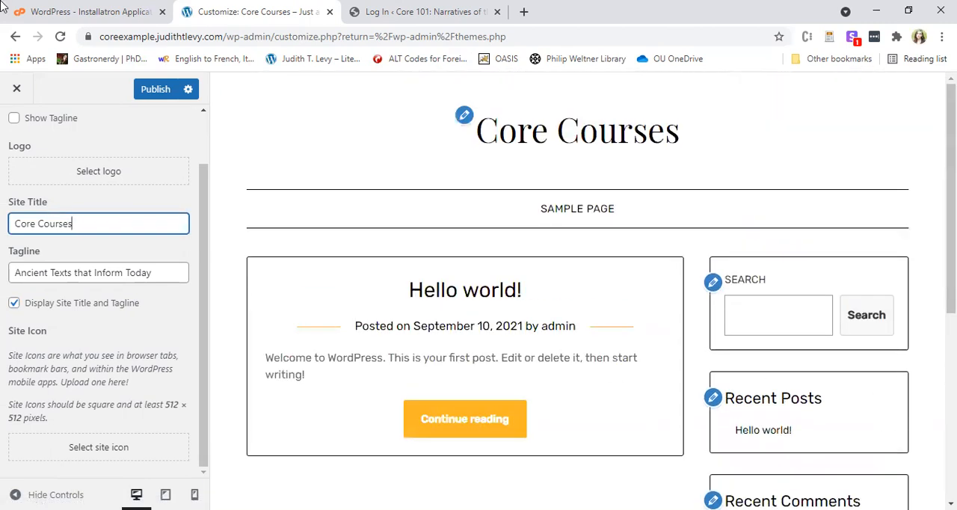
pyautogui.click(159, 92)
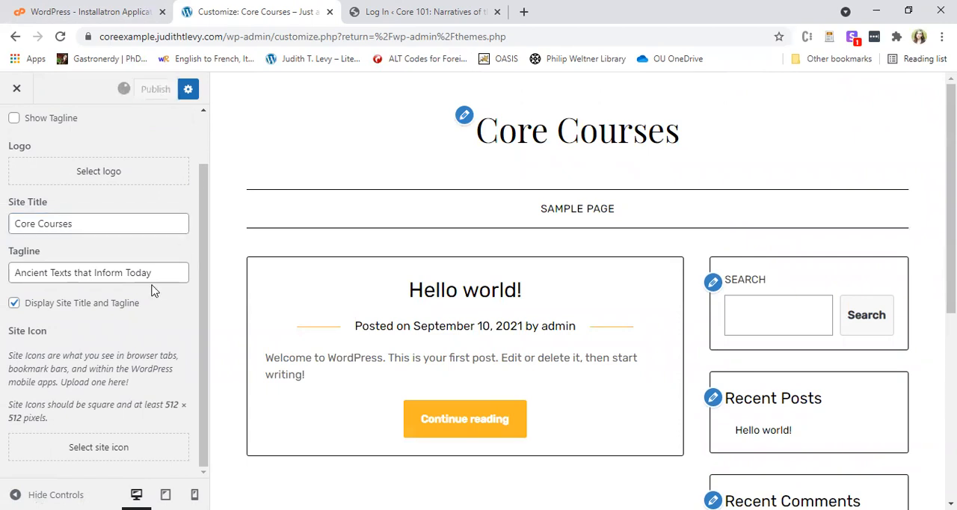
pyautogui.click(17, 89)
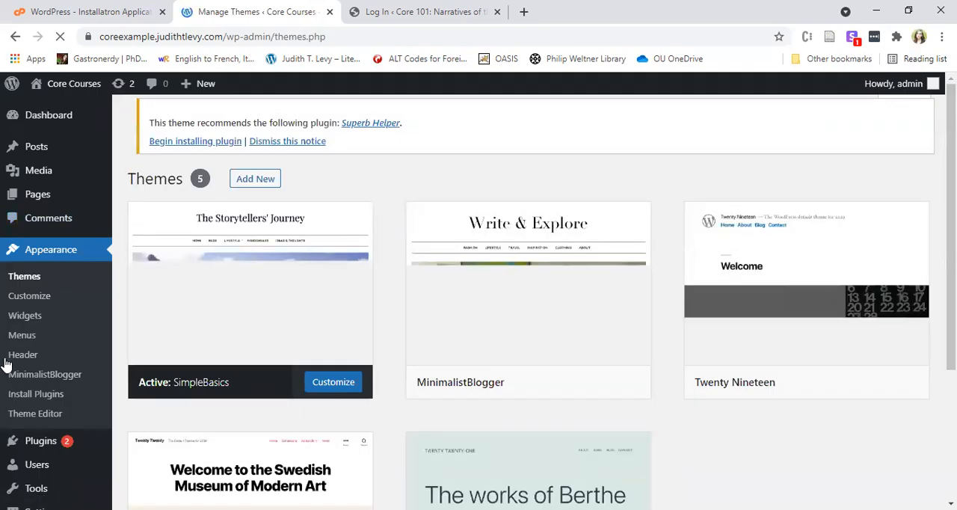
# Start adding another theme from the installed themes and look through the popular themes.
pyautogui.scroll(-3, 401, 413)
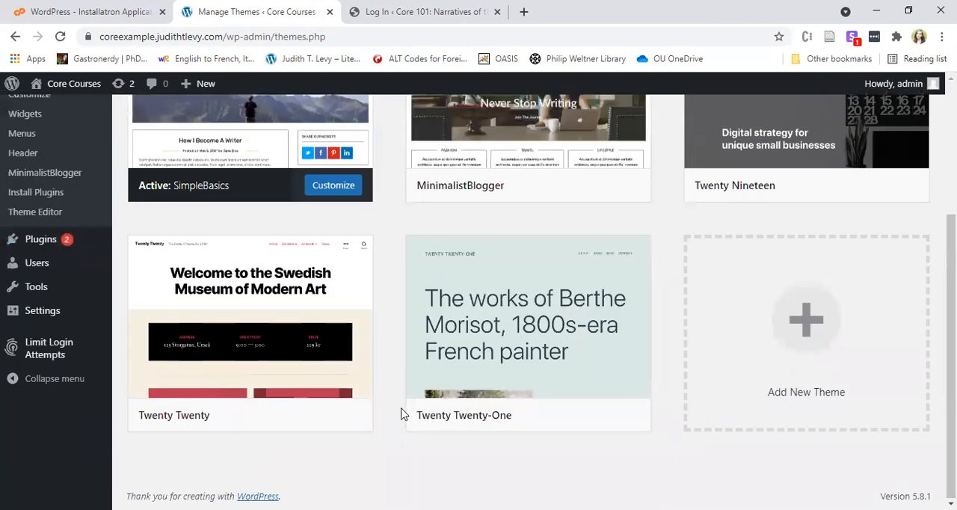
pyautogui.click(823, 366)
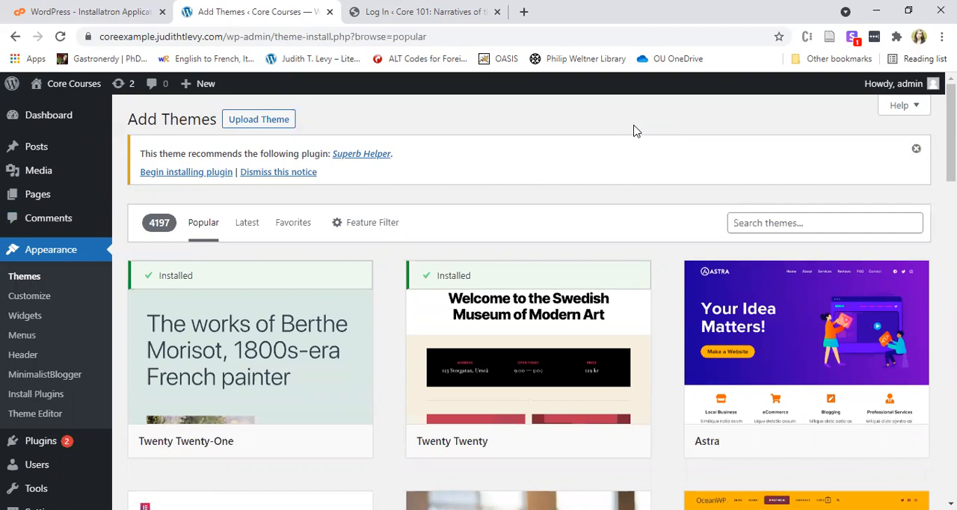
pyautogui.scroll(-5, 576, 213)
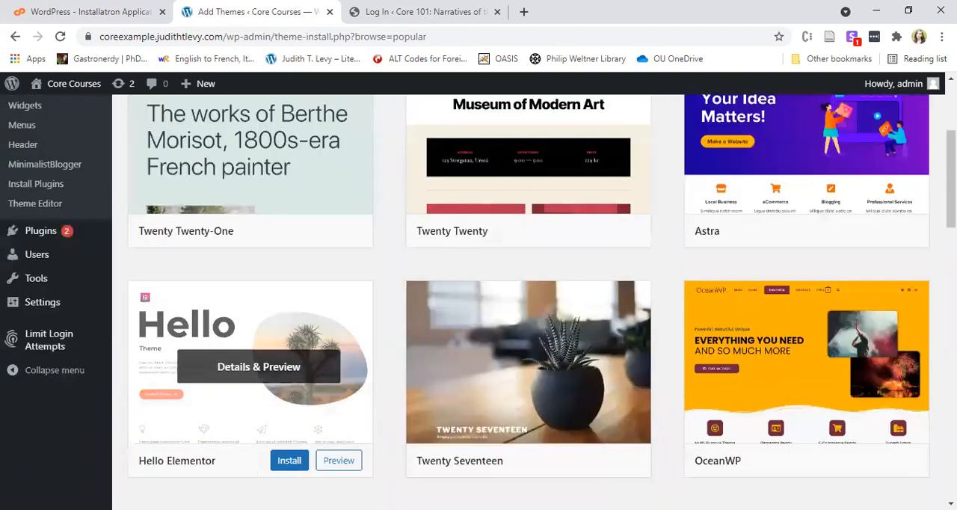
pyautogui.scroll(-3, 683, 364)
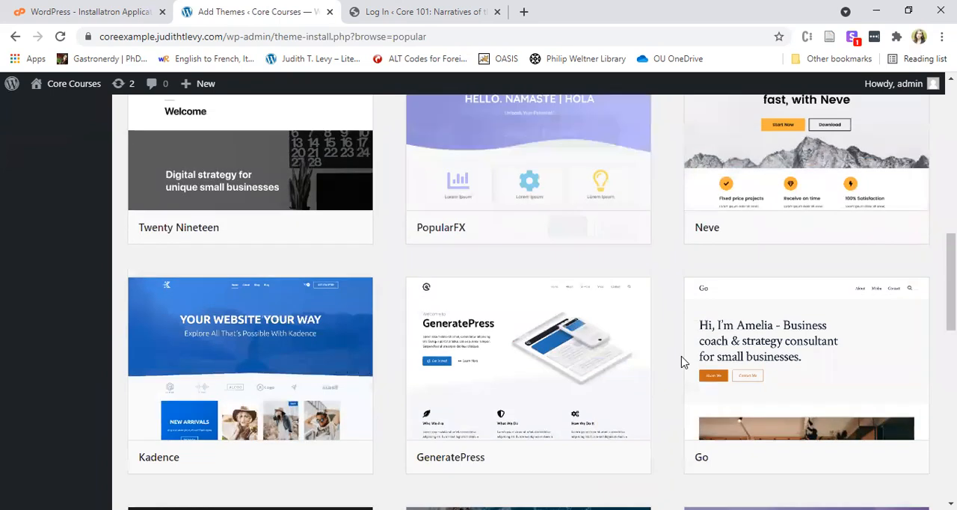
pyautogui.scroll(15, 664, 343)
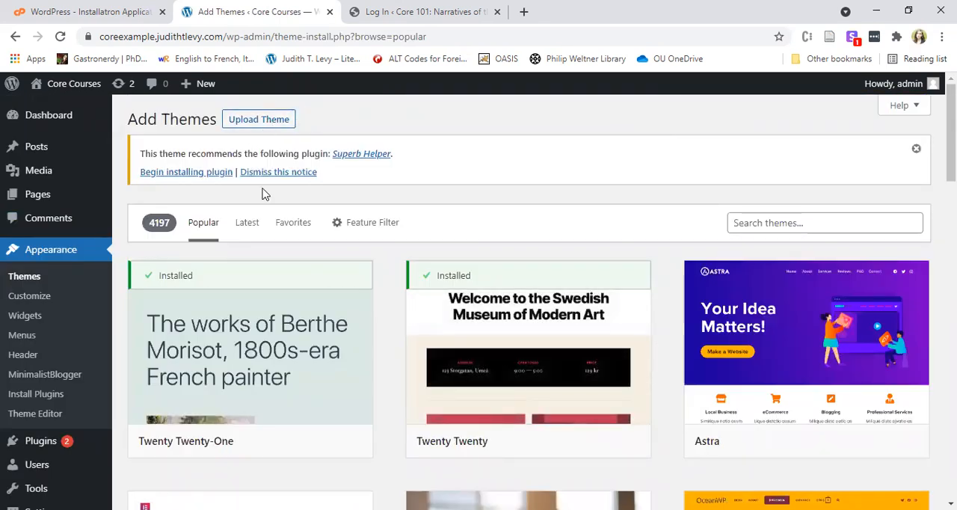
# Switch the theme library to the latest themes and look through their designs.
pyautogui.click(244, 224)
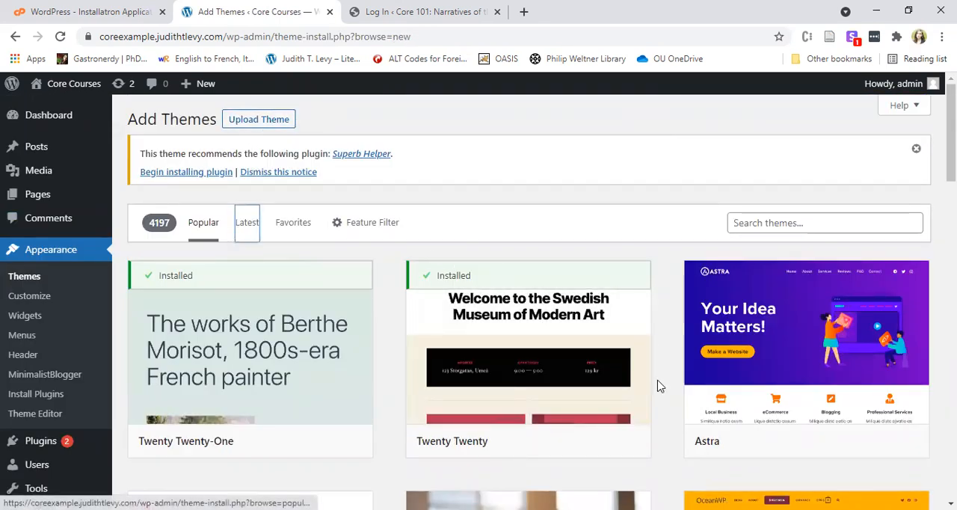
pyautogui.scroll(-5, 648, 365)
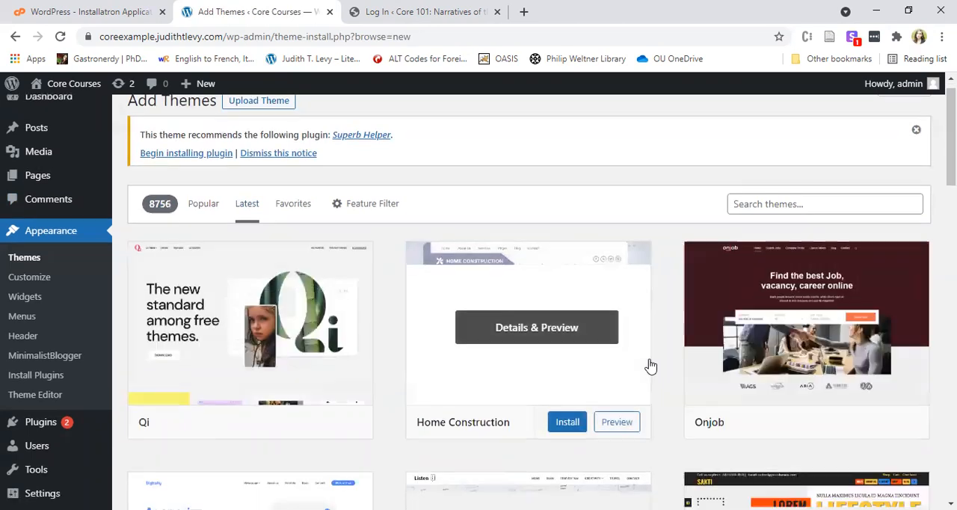
pyautogui.scroll(-7, 616, 365)
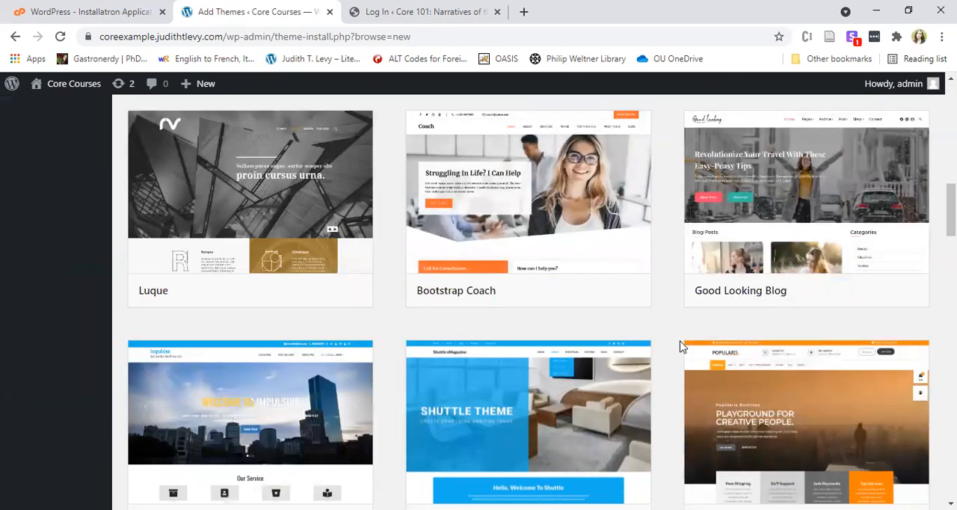
pyautogui.scroll(-5, 680, 345)
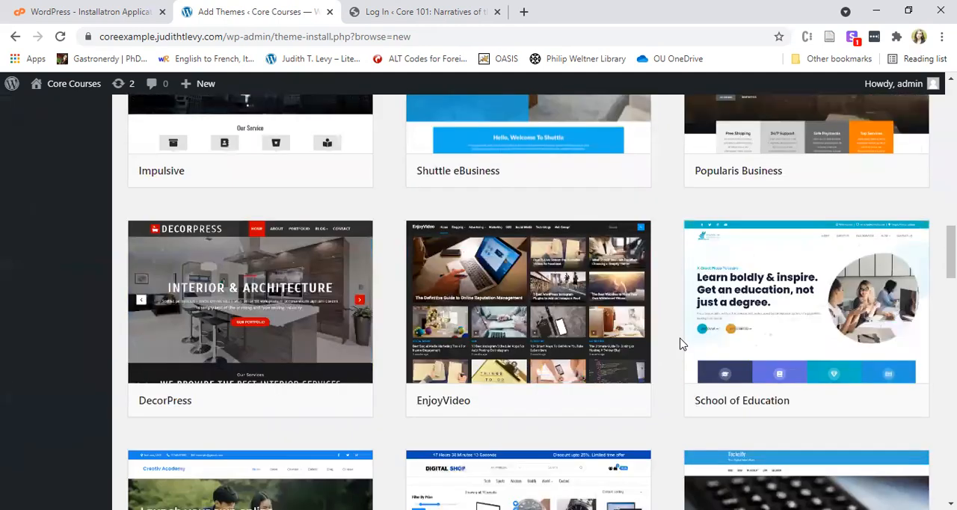
pyautogui.scroll(-7, 680, 344)
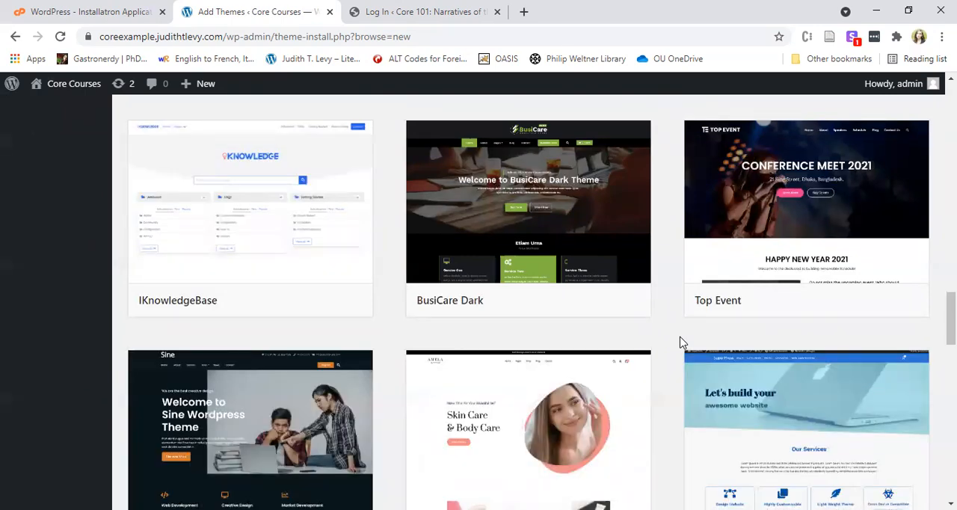
pyautogui.scroll(-3, 681, 343)
pyautogui.scroll(-2, 680, 342)
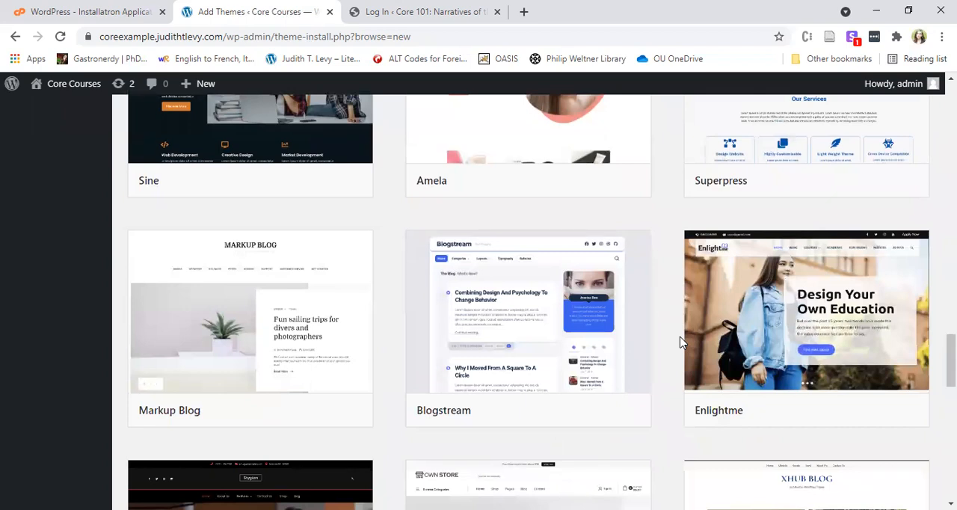
pyautogui.scroll(-4, 680, 343)
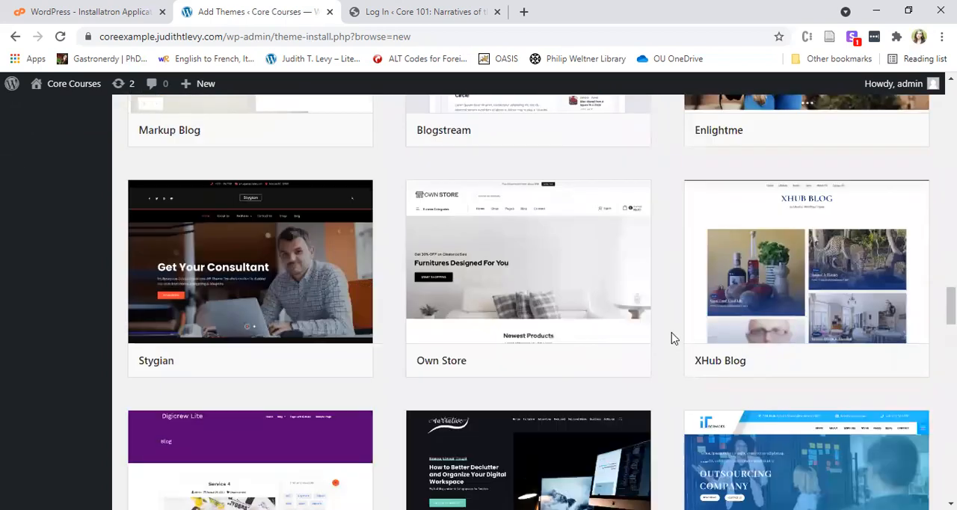
pyautogui.scroll(-4, 659, 296)
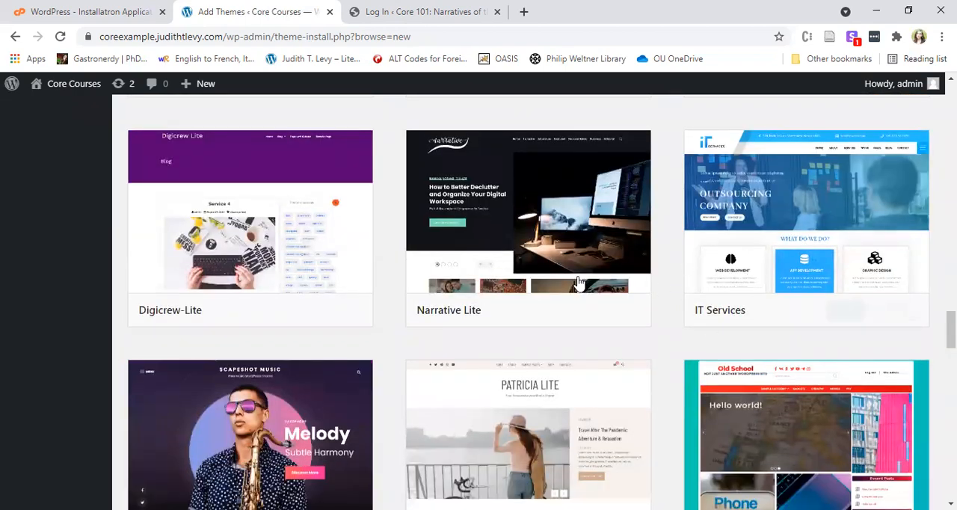
pyautogui.scroll(-4, 575, 283)
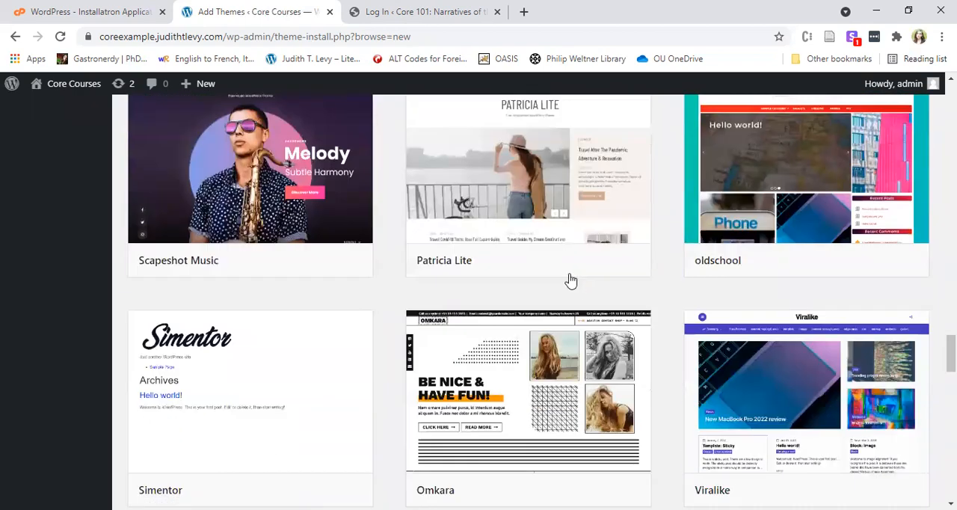
pyautogui.scroll(-4, 568, 278)
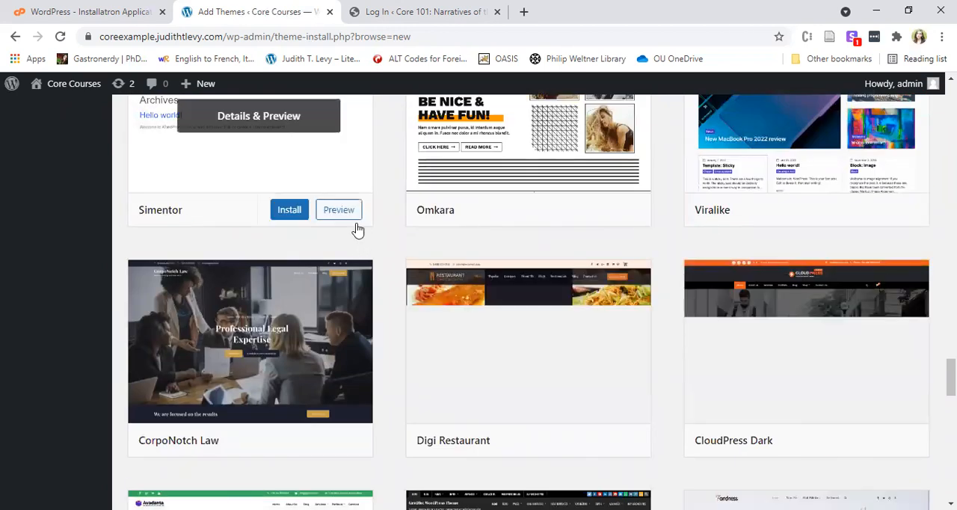
# Find the GridHot theme among the latest themes, install it and activate it.
pyautogui.scroll(-1, 380, 246)
pyautogui.scroll(-2, 380, 246)
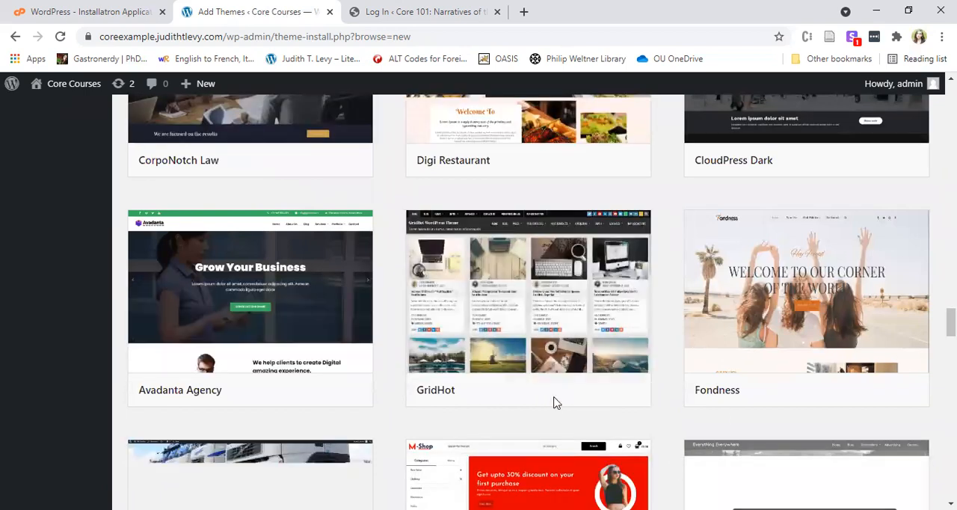
pyautogui.click(562, 393)
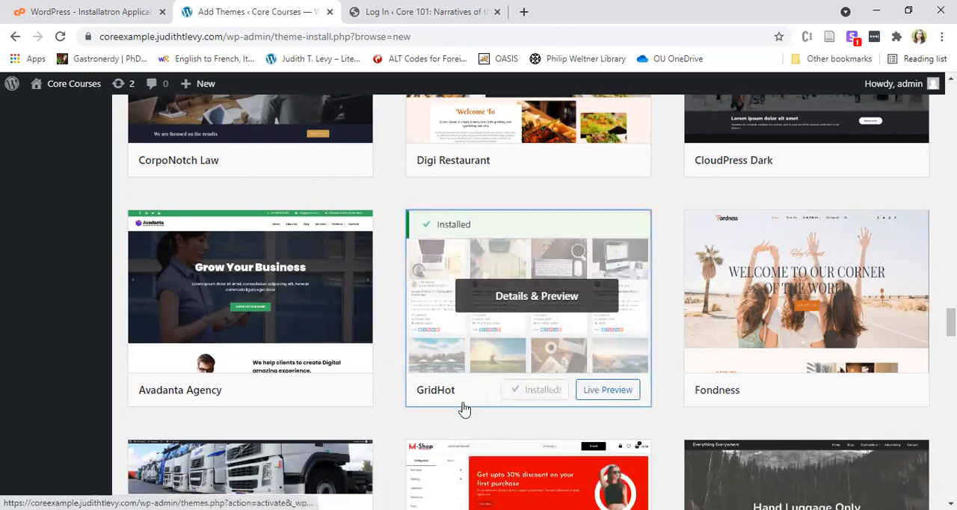
pyautogui.click(555, 401)
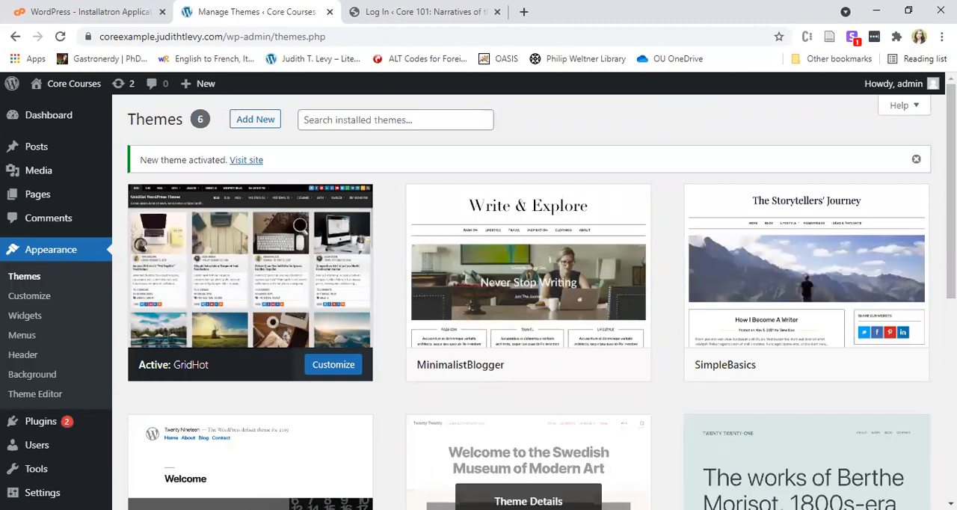
# Open the customizer for the GridHot theme and look through its available widget areas.
pyautogui.click(319, 370)
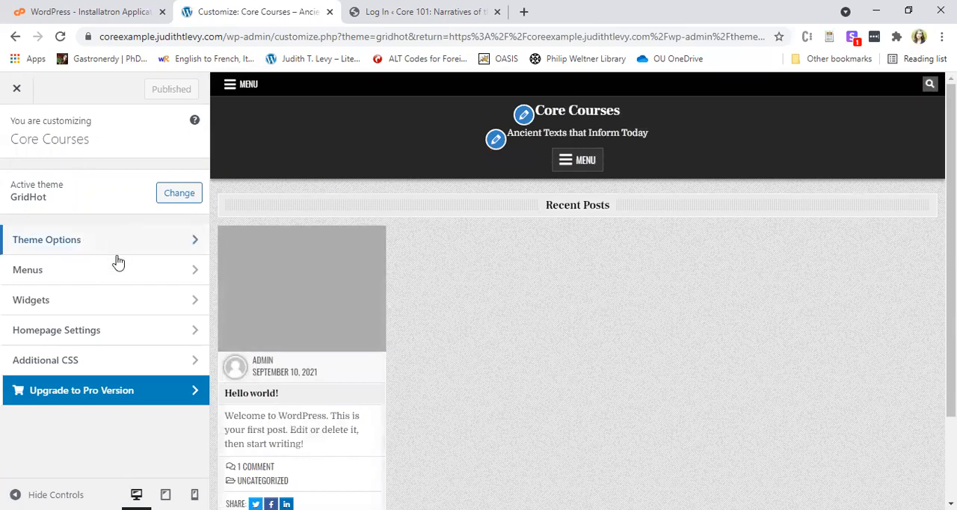
pyautogui.click(149, 301)
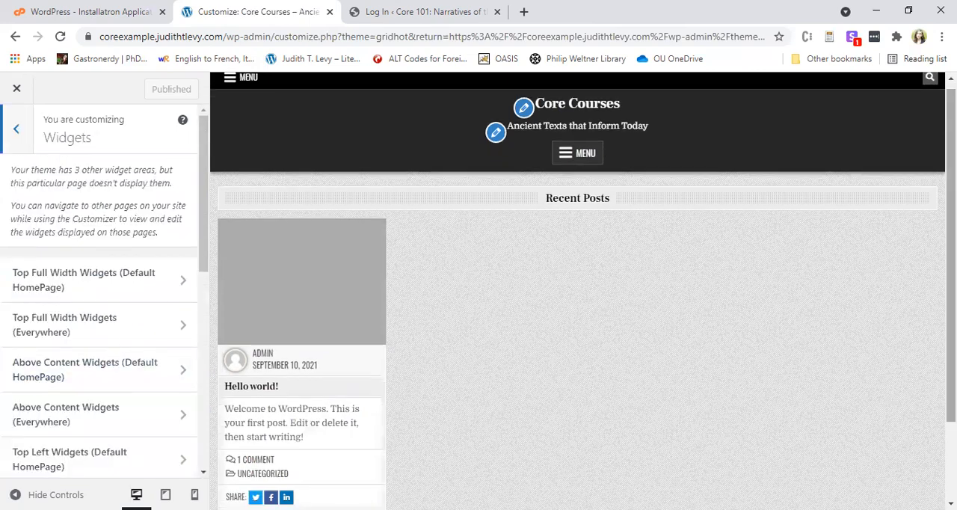
pyautogui.scroll(-2, 725, 440)
pyautogui.scroll(2, 533, 299)
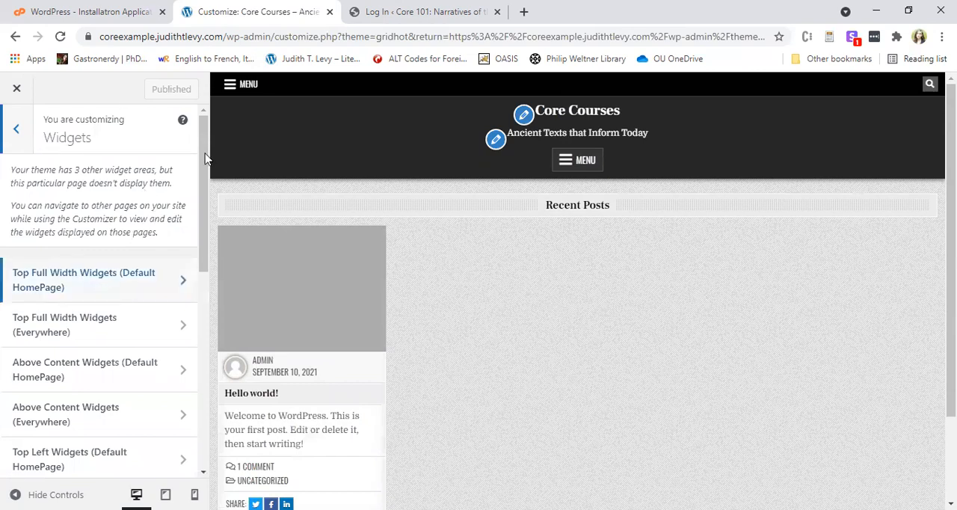
pyautogui.scroll(-2, 150, 217)
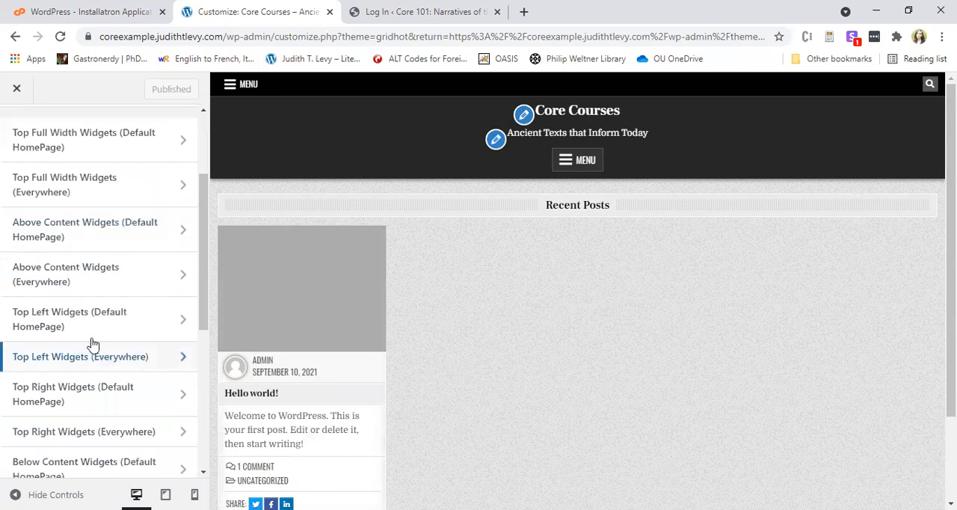
pyautogui.scroll(-3, 52, 299)
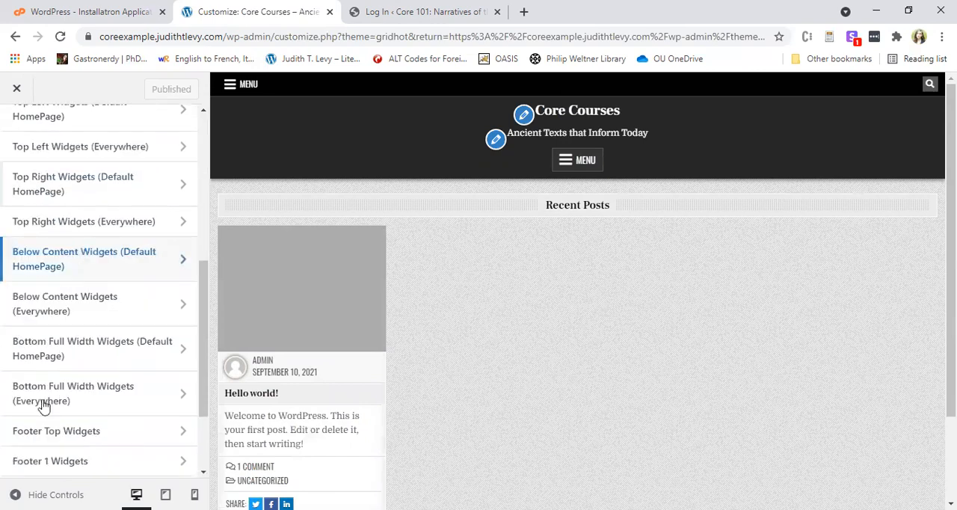
pyautogui.scroll(-2, 111, 224)
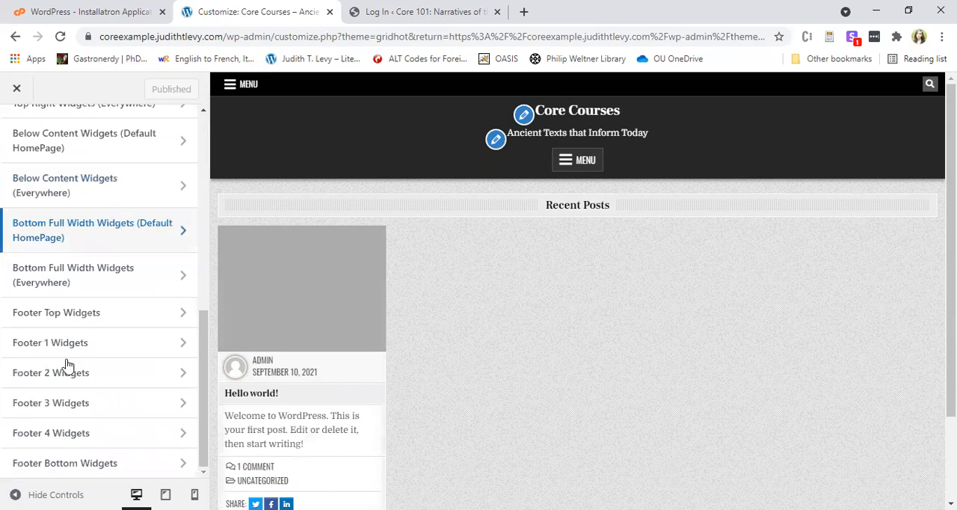
# Add a Calendar widget titled "Due Dates" to the Footer 1 widget area and check it in the site preview.
pyautogui.click(115, 342)
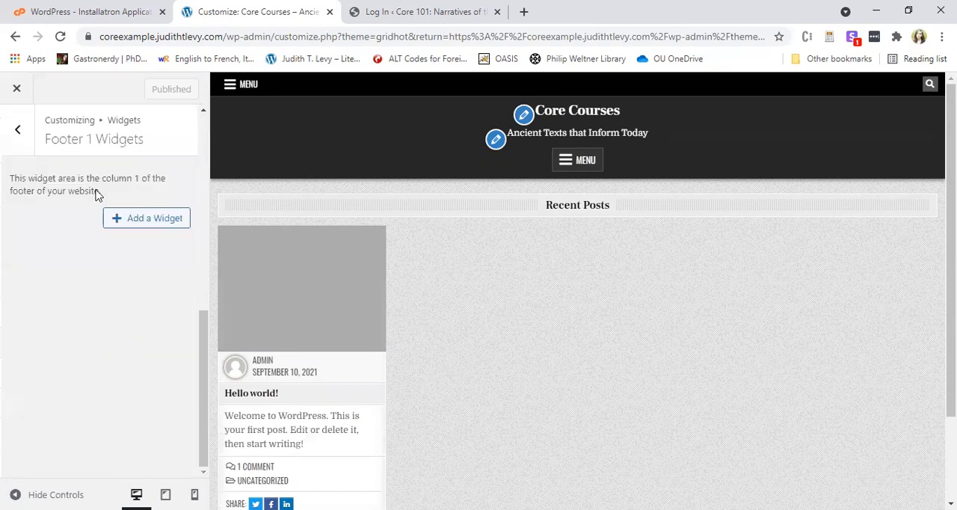
pyautogui.click(139, 223)
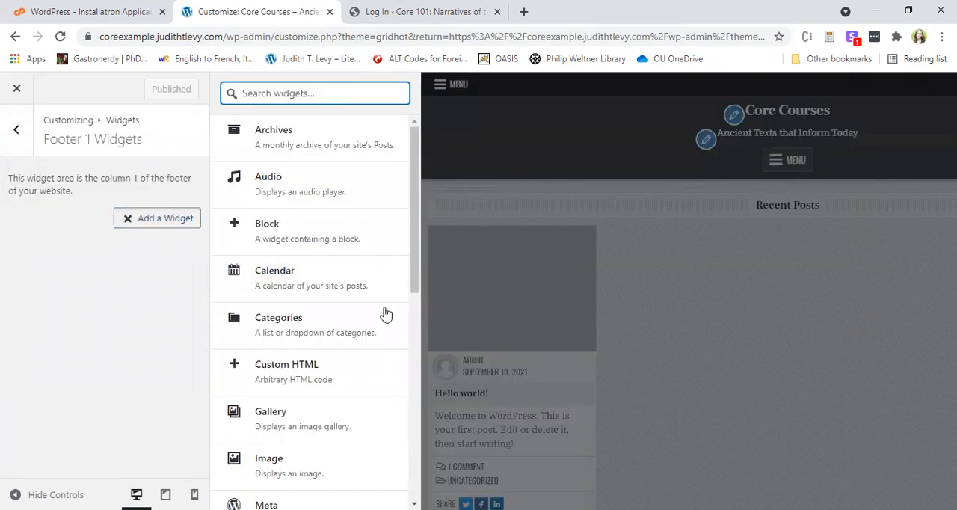
pyautogui.click(384, 299)
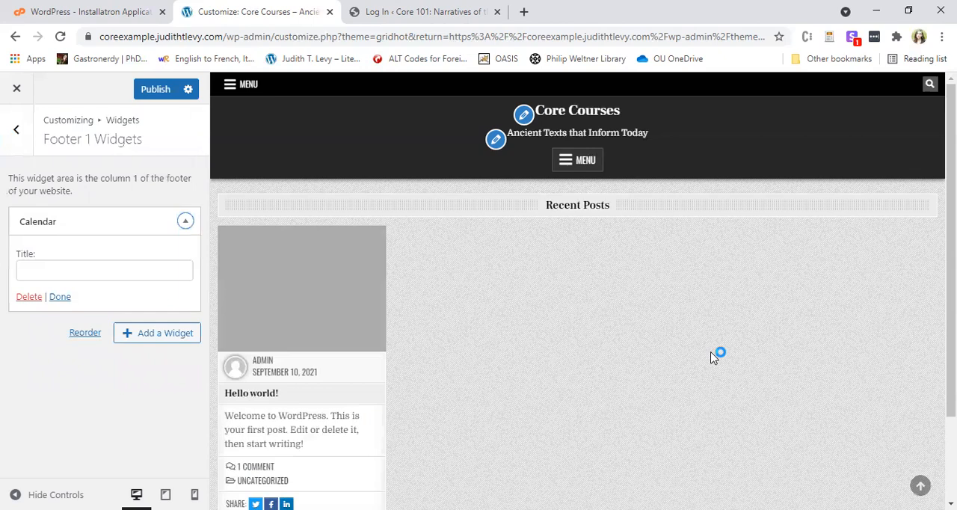
pyautogui.click(121, 277)
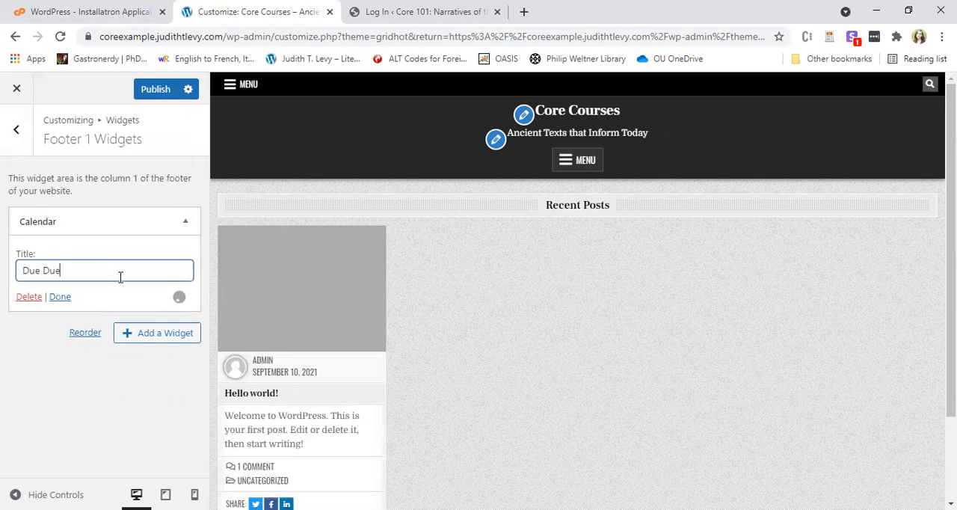
pyautogui.click(58, 298)
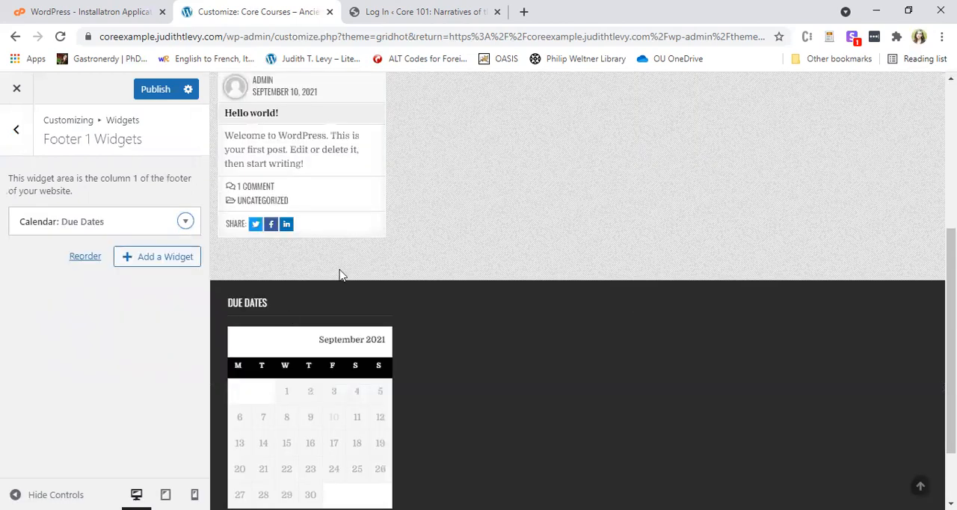
pyautogui.scroll(-2, 339, 275)
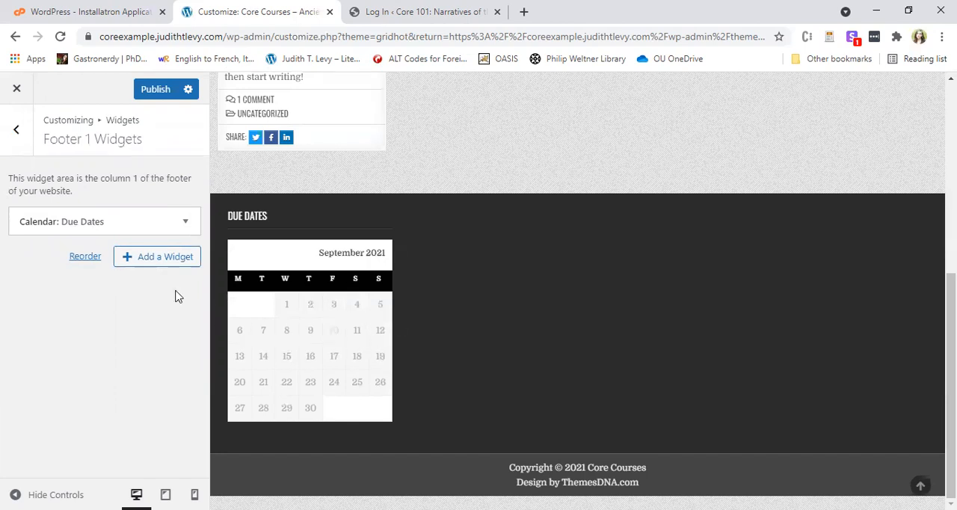
# Try to change the title of the footer's calendar widget to "Posts".
pyautogui.click(111, 219)
pyautogui.click(82, 227)
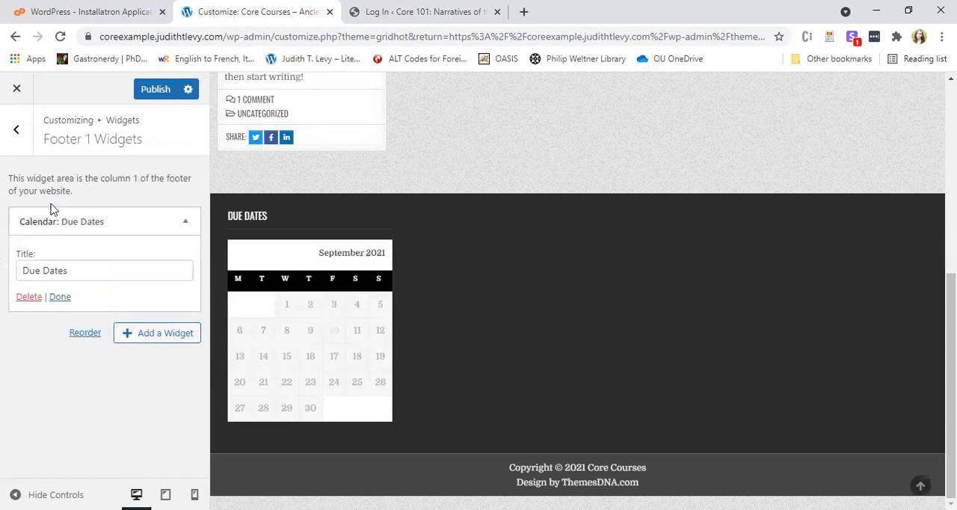
pyautogui.press('Tab')
pyautogui.write('Posts')
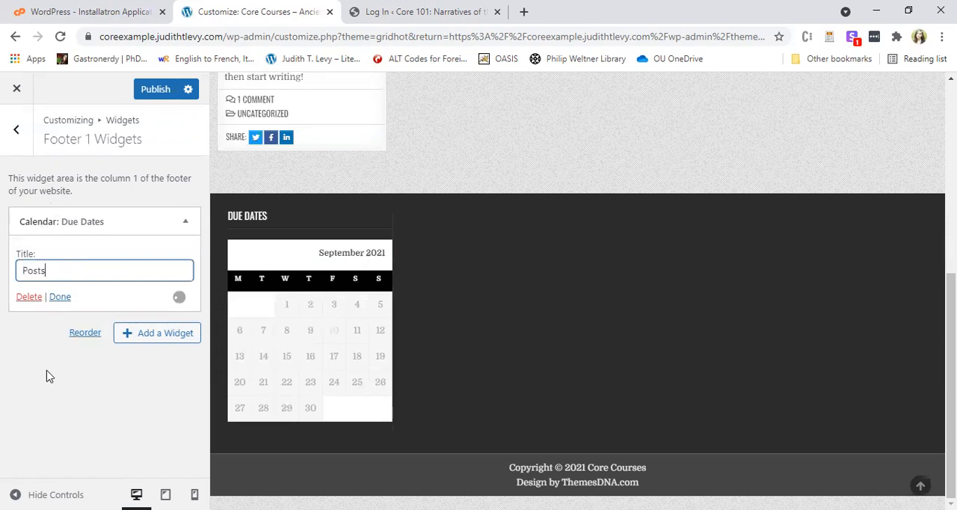
pyautogui.click(58, 299)
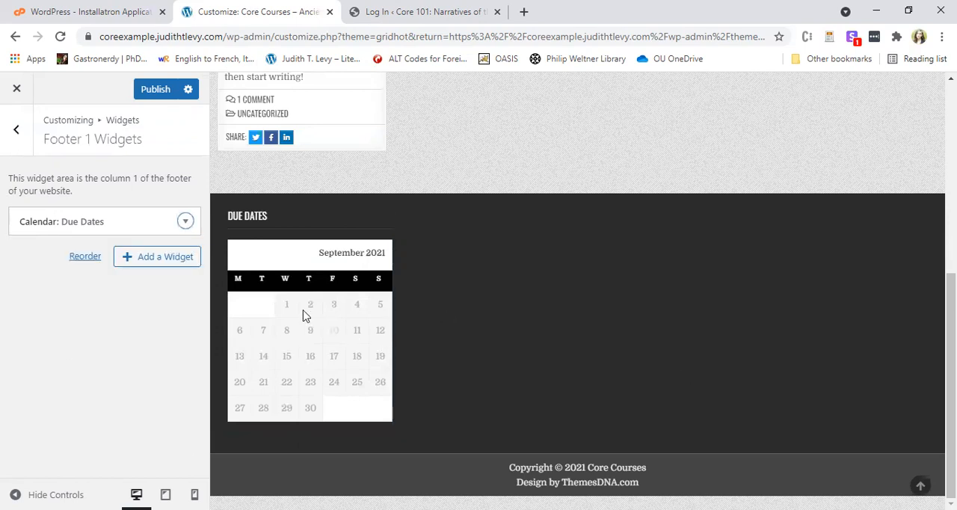
# Try selecting dates in the footer calendar and review the page preview from header to footer.
pyautogui.click(334, 336)
pyautogui.click(356, 329)
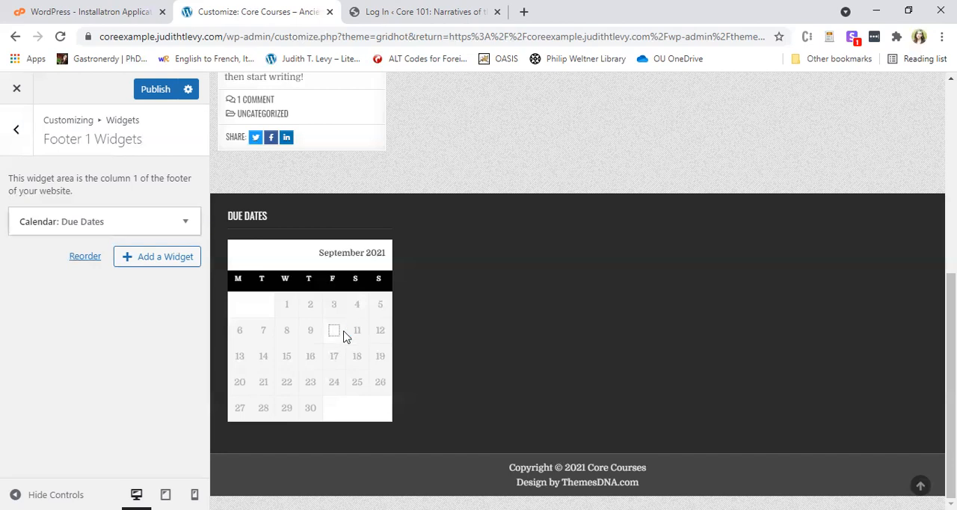
pyautogui.scroll(6, 455, 343)
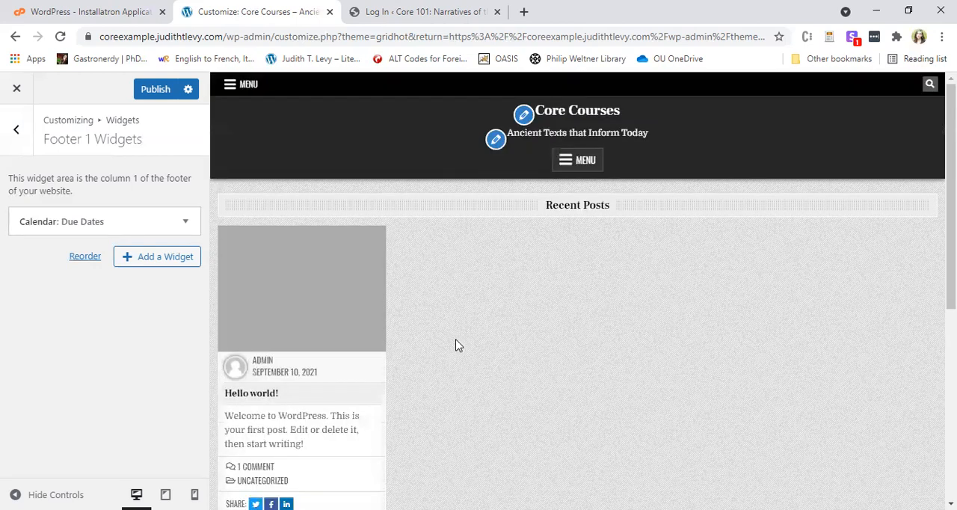
pyautogui.scroll(-3, 457, 340)
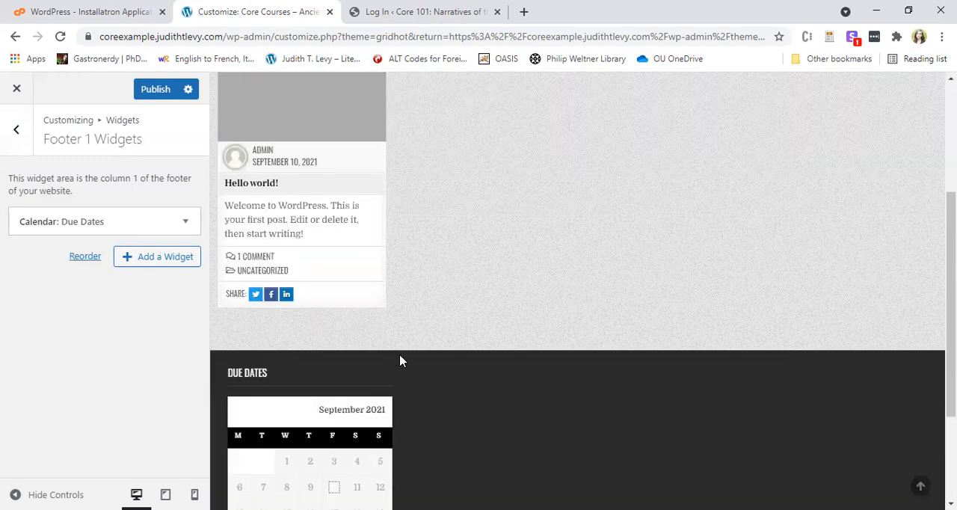
pyautogui.scroll(3, 403, 362)
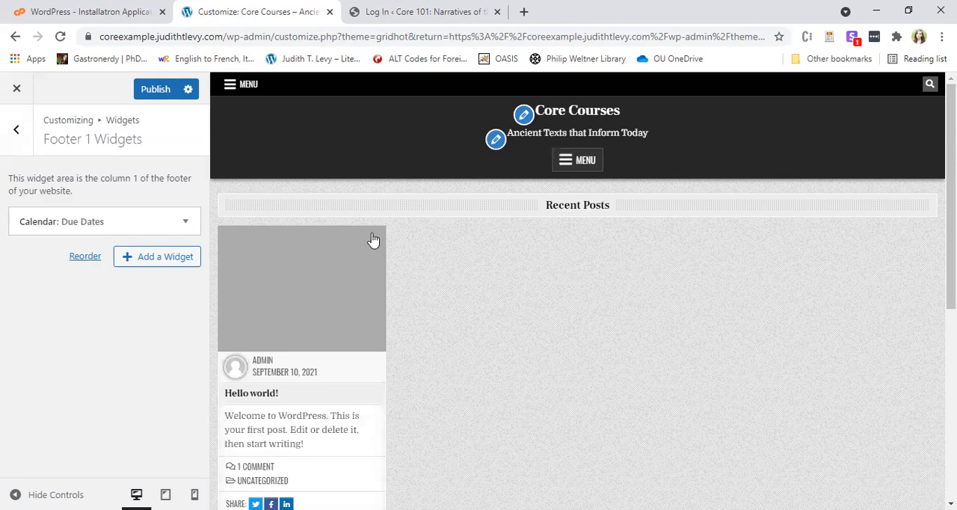
# Look through the widget types that can be added to Footer 1 and return to the main customizer sections.
pyautogui.click(162, 263)
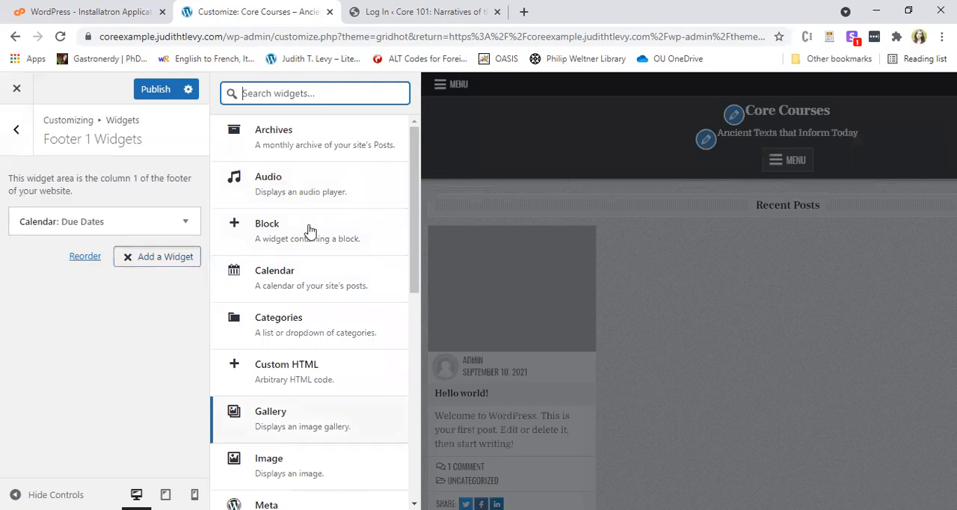
pyautogui.scroll(-3, 314, 329)
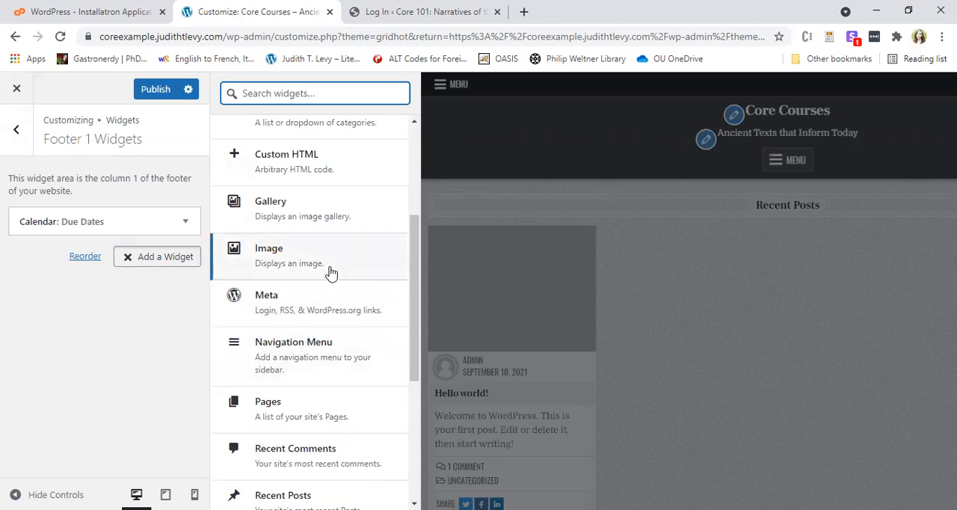
pyautogui.scroll(-2, 299, 381)
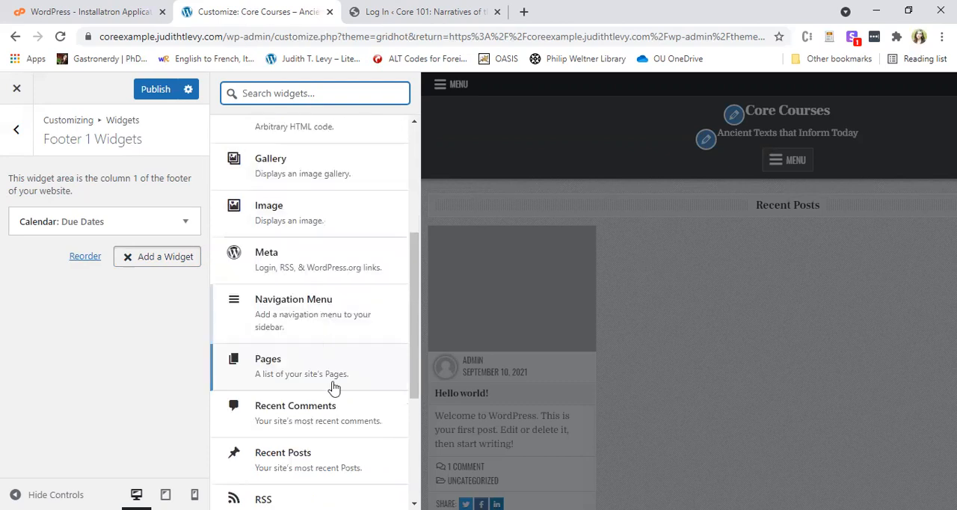
pyautogui.scroll(-2, 374, 366)
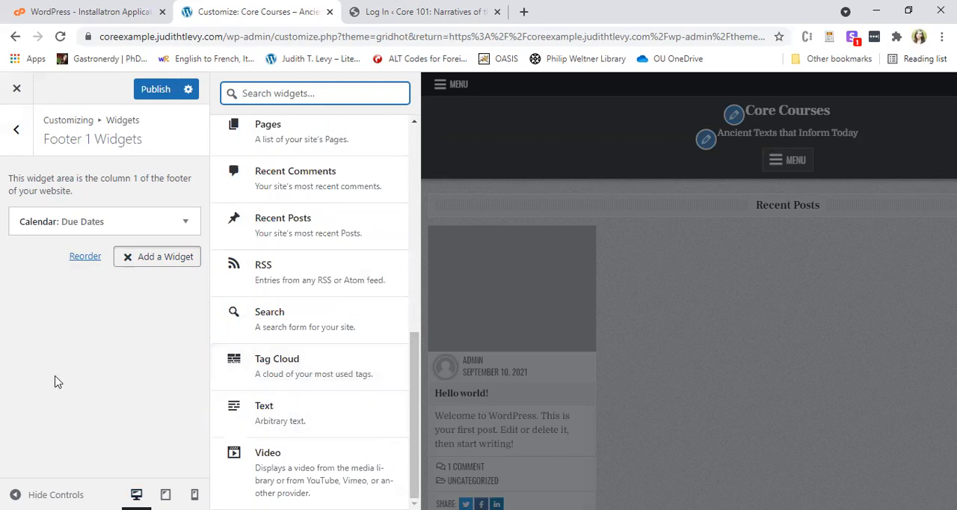
pyautogui.scroll(4, 299, 321)
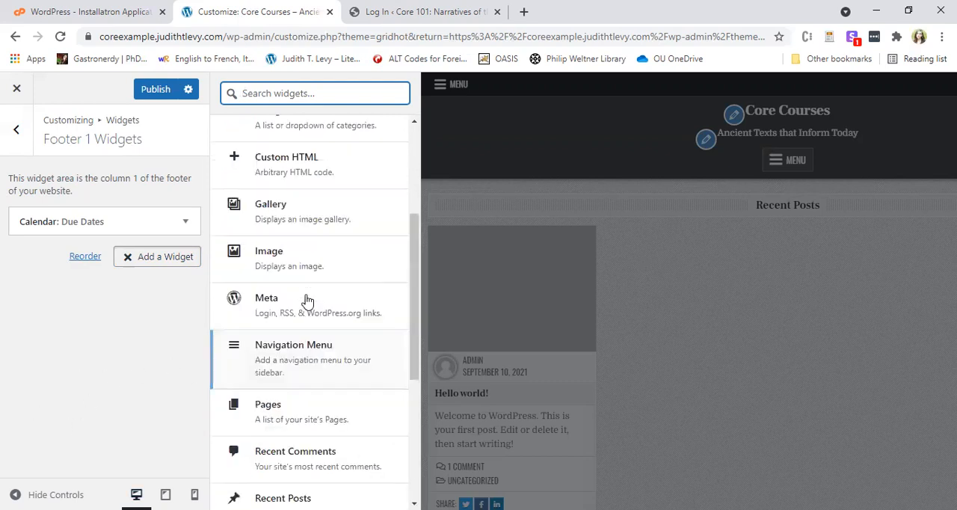
pyautogui.scroll(-4, 314, 304)
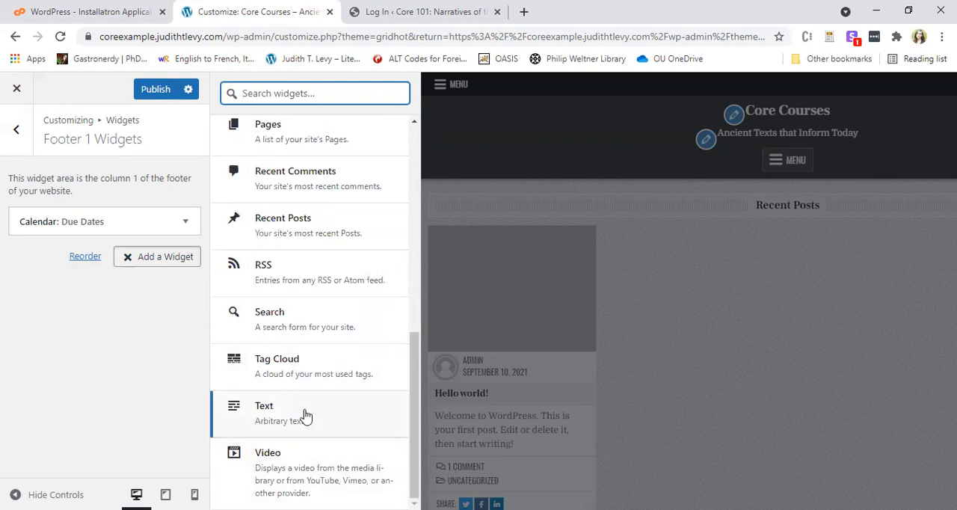
pyautogui.click(21, 132)
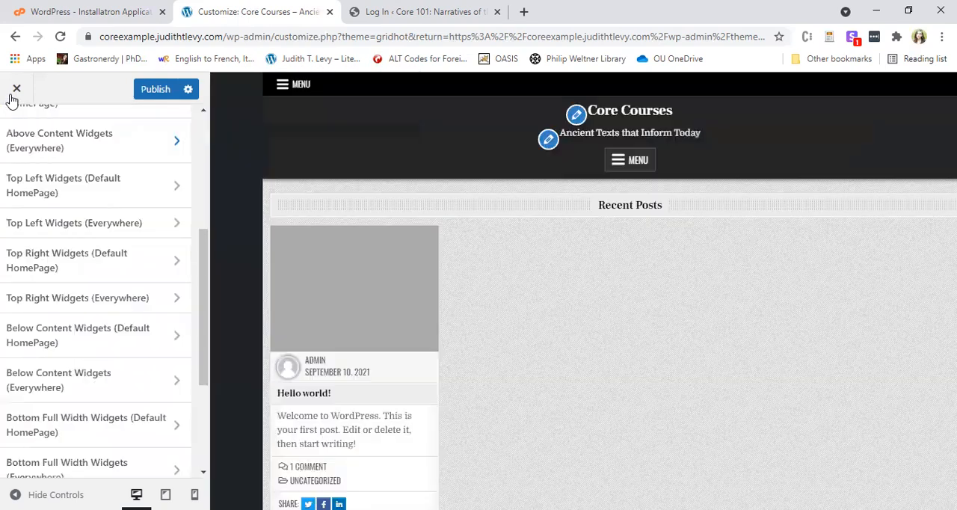
pyautogui.scroll(5, 128, 278)
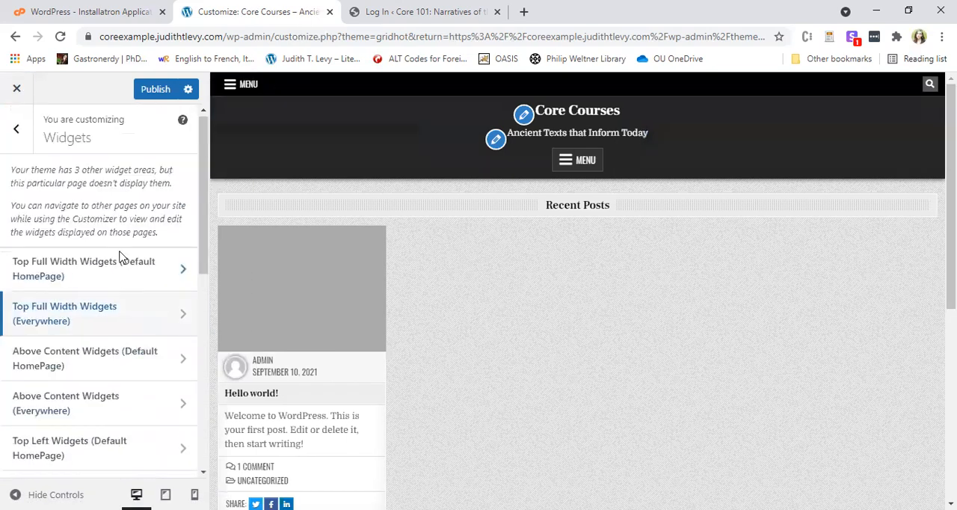
pyautogui.click(24, 142)
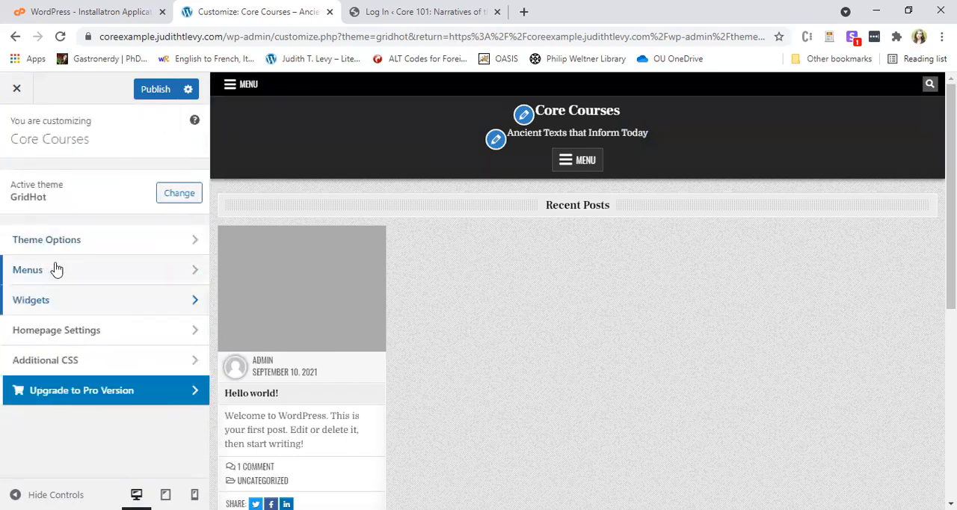
# Examine the GridHot theme options, including the header text and background color settings.
pyautogui.click(67, 242)
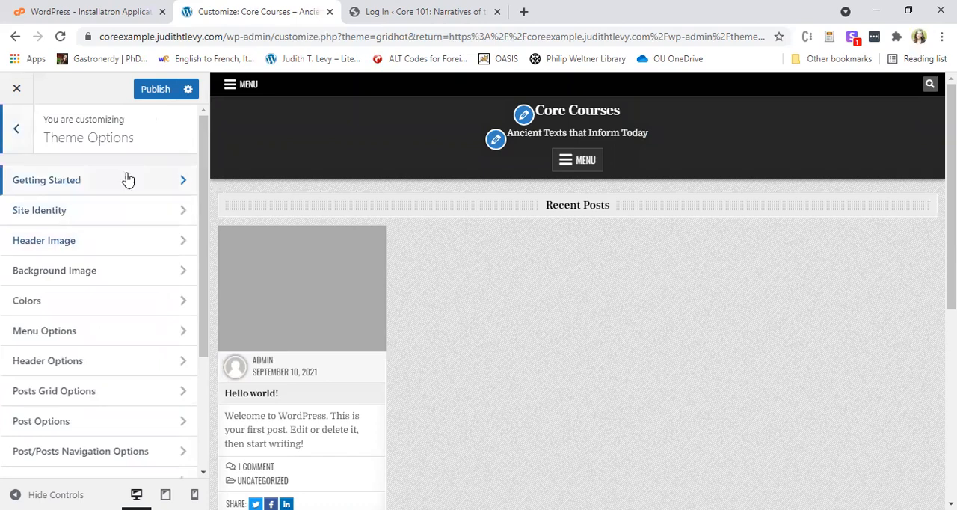
pyautogui.click(116, 303)
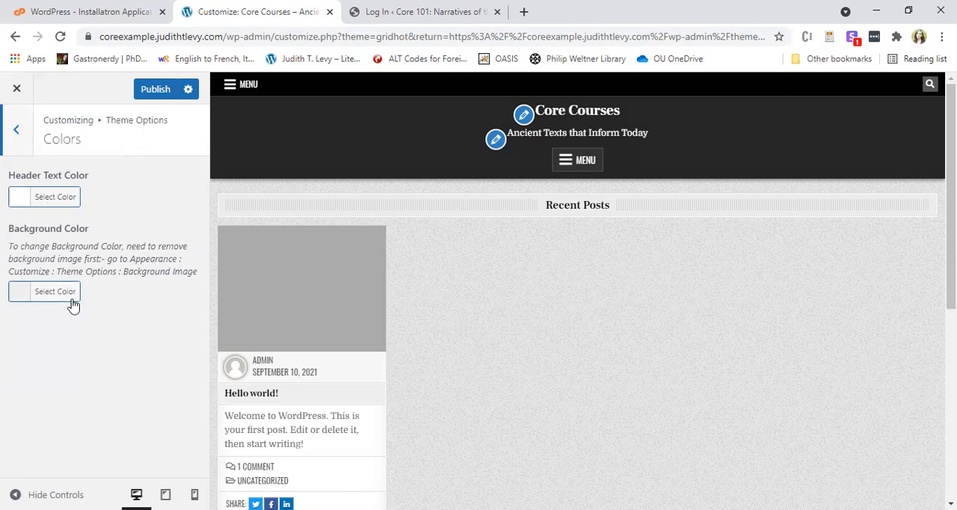
pyautogui.click(23, 153)
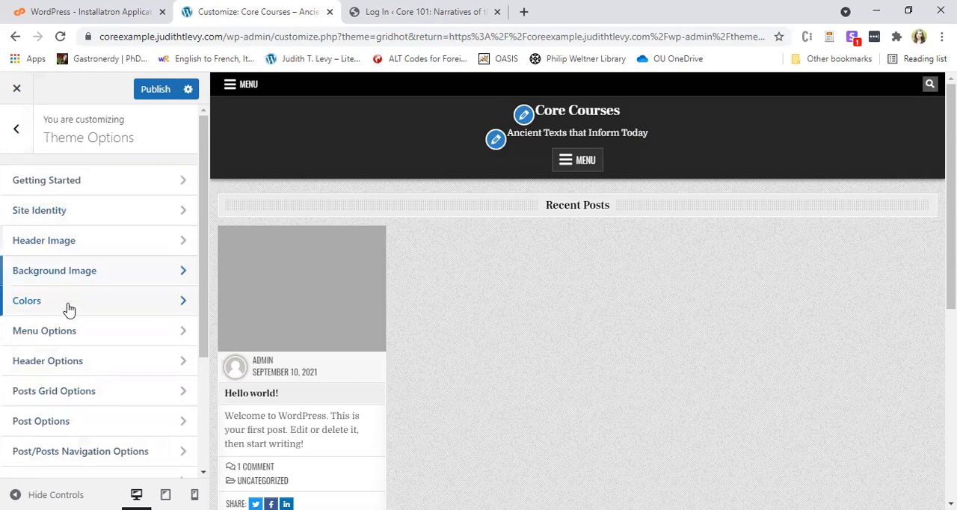
pyautogui.scroll(-3, 94, 453)
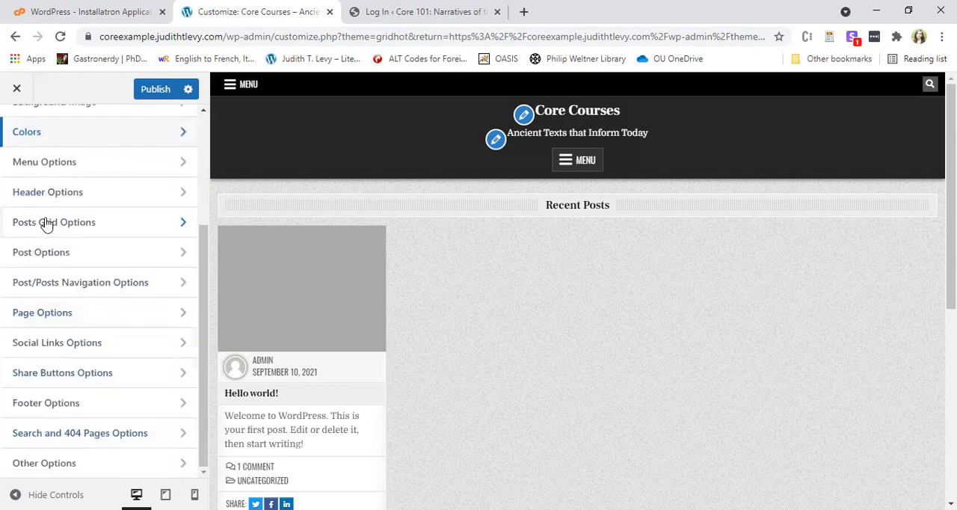
# Check the GridHot theme's Other Options and return to the list of theme options.
pyautogui.click(63, 467)
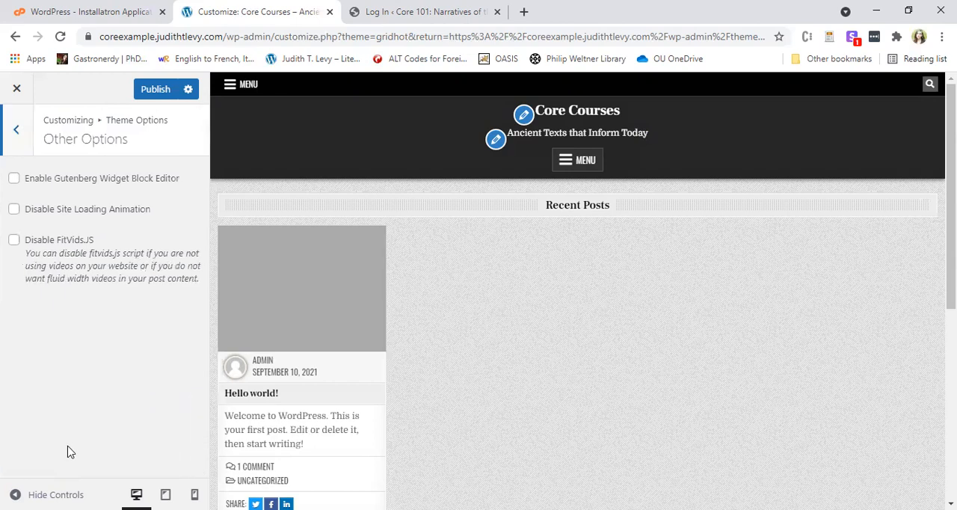
pyautogui.click(20, 136)
pyautogui.scroll(3, 142, 255)
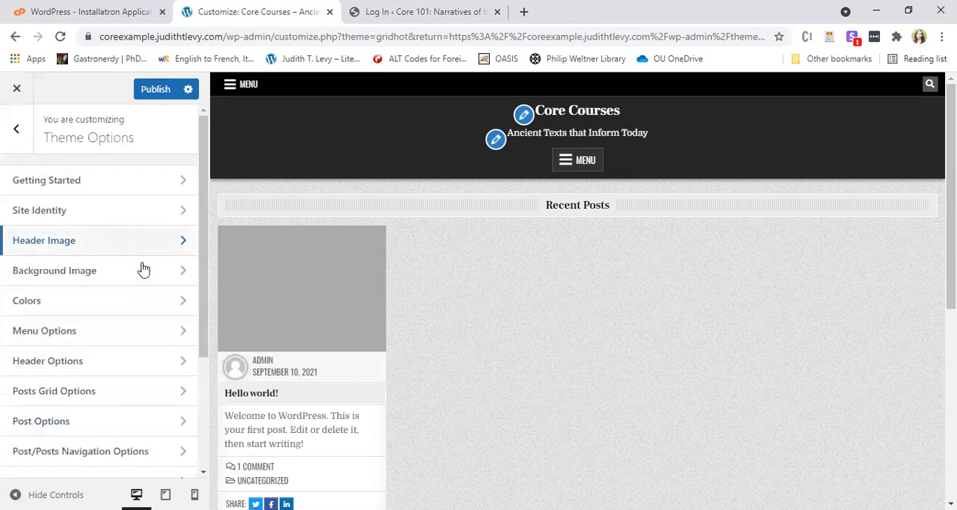
# Set the theme's header text color to light purple #b68ae2.
pyautogui.click(90, 303)
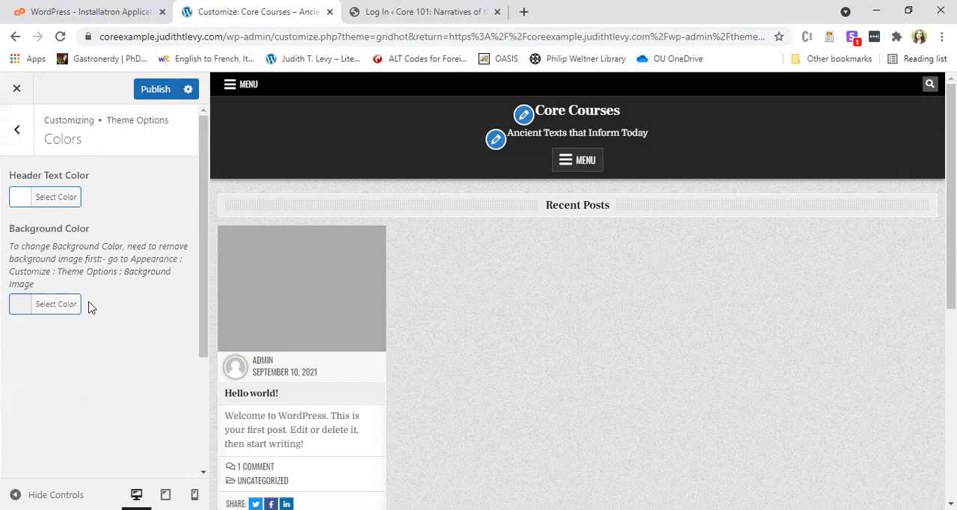
pyautogui.click(64, 207)
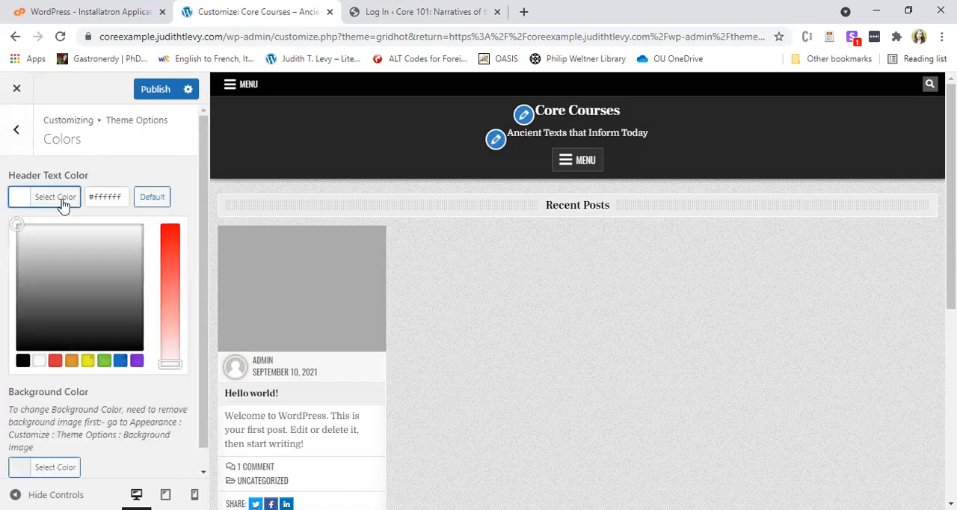
pyautogui.click(135, 365)
pyautogui.moveTo(177, 247); pyautogui.dragTo(162, 315)
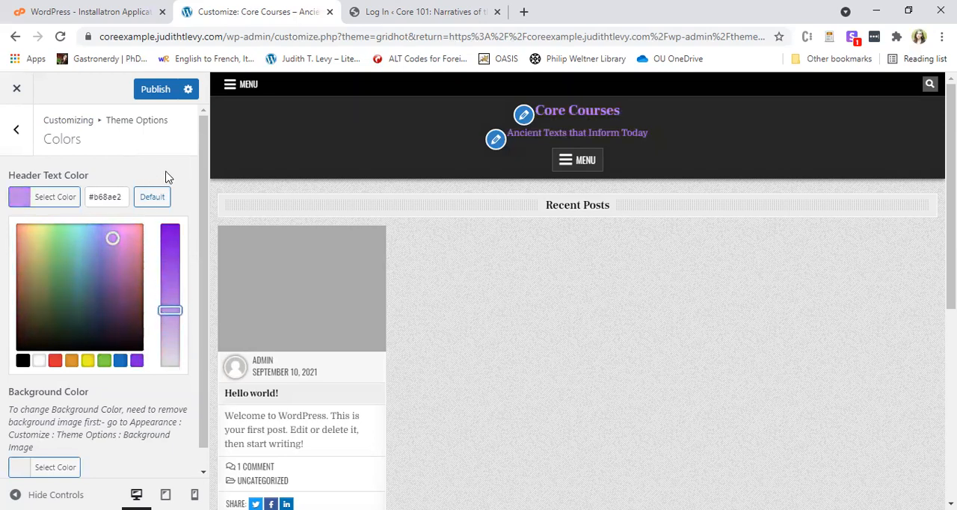
pyautogui.click(17, 130)
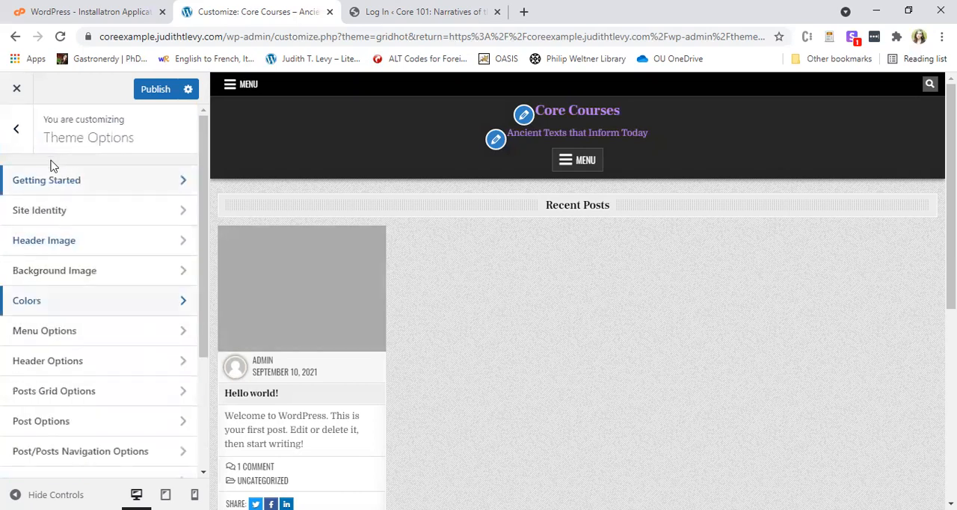
# Set the theme's background color to light blue #8ebece and check it in the page preview.
pyautogui.click(89, 301)
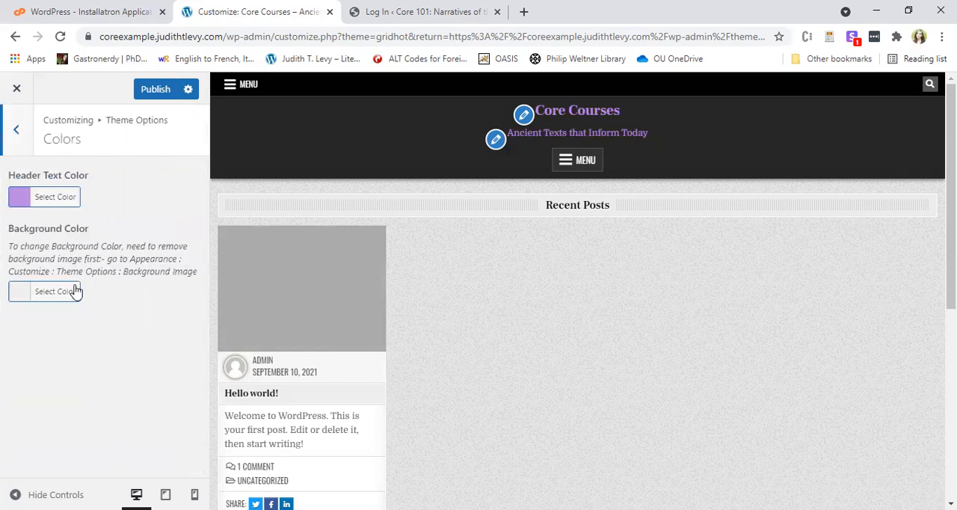
pyautogui.click(63, 299)
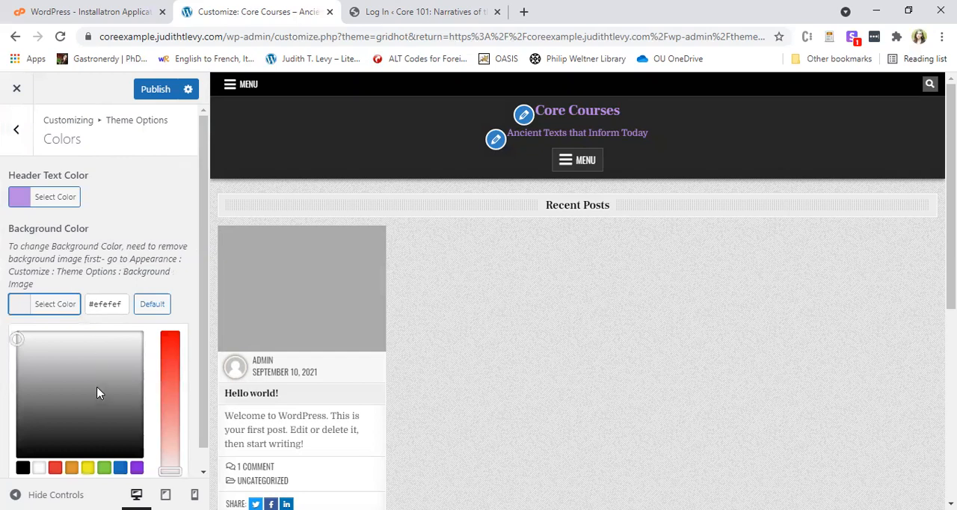
pyautogui.scroll(-1, 97, 337)
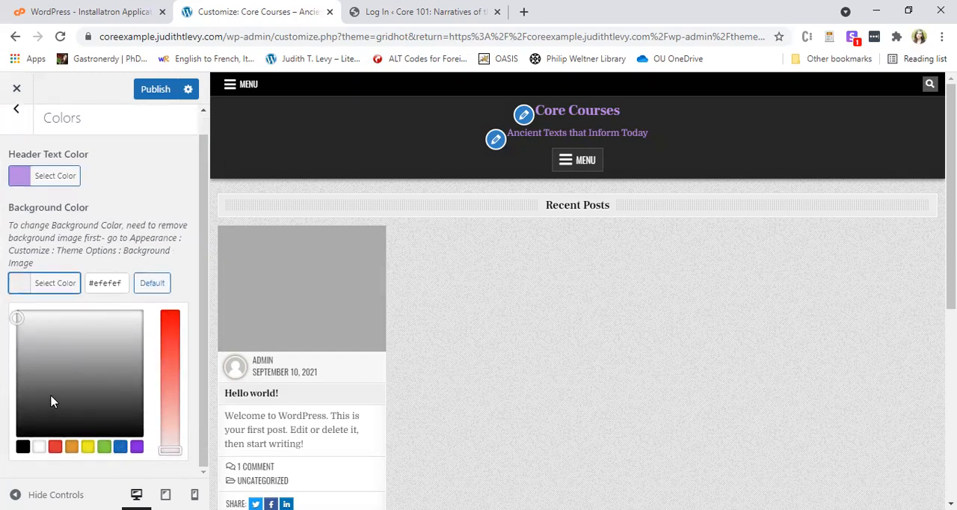
pyautogui.click(58, 369)
pyautogui.moveTo(107, 329); pyautogui.dragTo(82, 334)
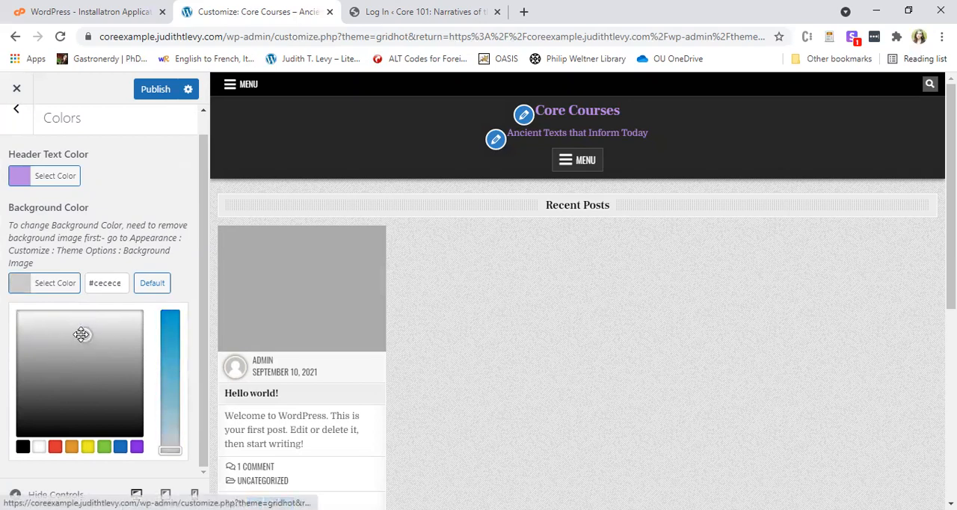
pyautogui.click(167, 408)
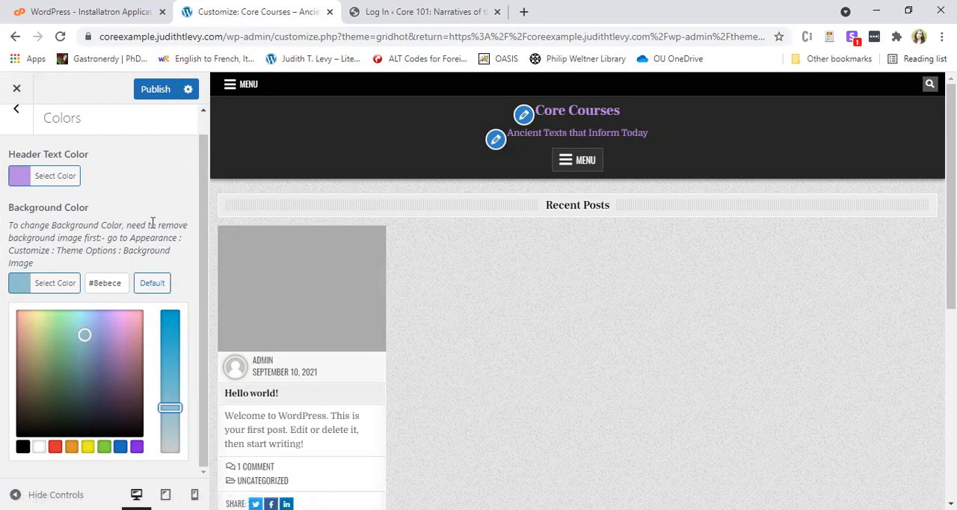
pyautogui.click(166, 201)
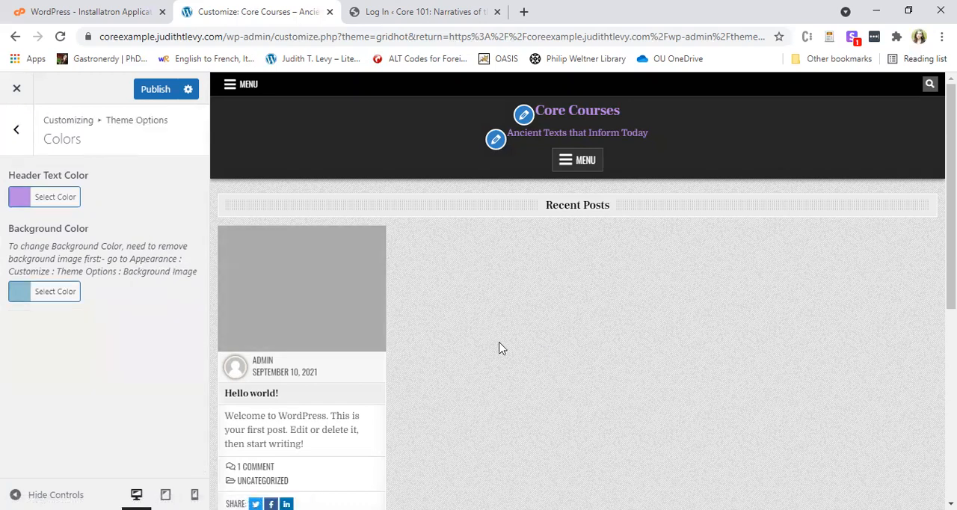
pyautogui.scroll(-4, 498, 346)
pyautogui.scroll(4, 494, 419)
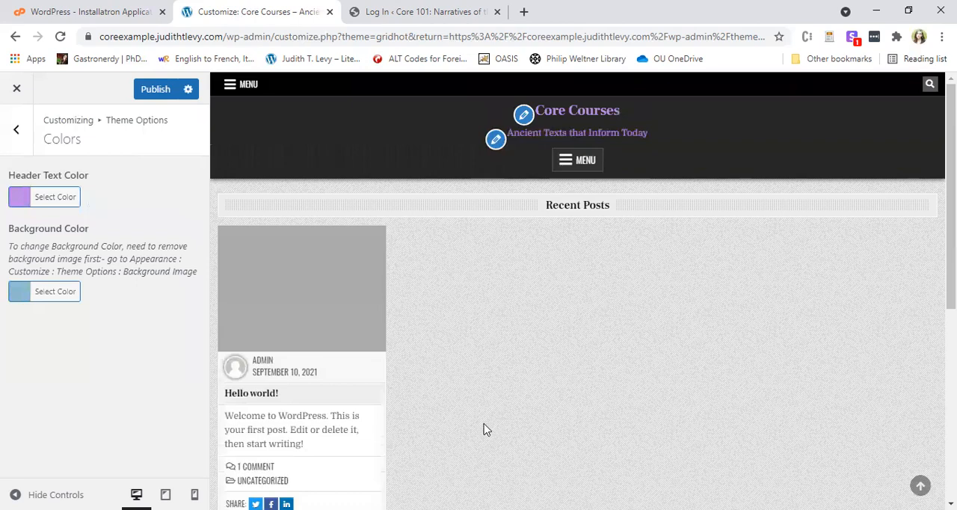
# Change the background color to the more saturated blue #5fb2ce and publish the color changes.
pyautogui.click(73, 293)
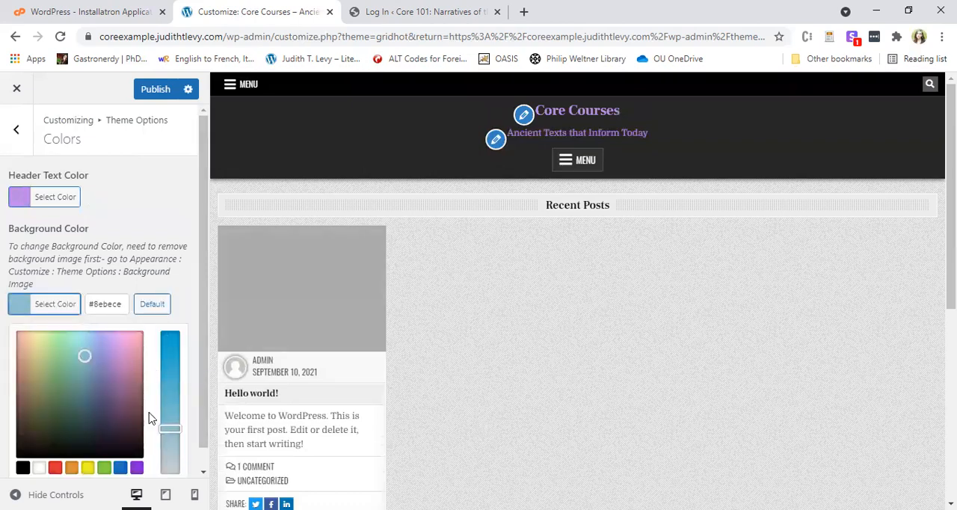
pyautogui.moveTo(169, 428); pyautogui.dragTo(170, 375)
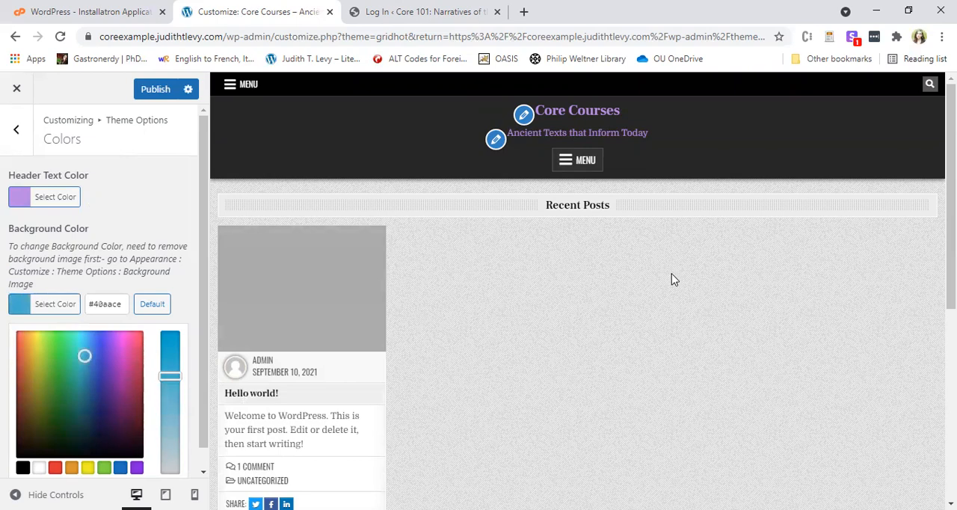
pyautogui.moveTo(170, 373); pyautogui.dragTo(171, 397)
pyautogui.scroll(-5, 780, 430)
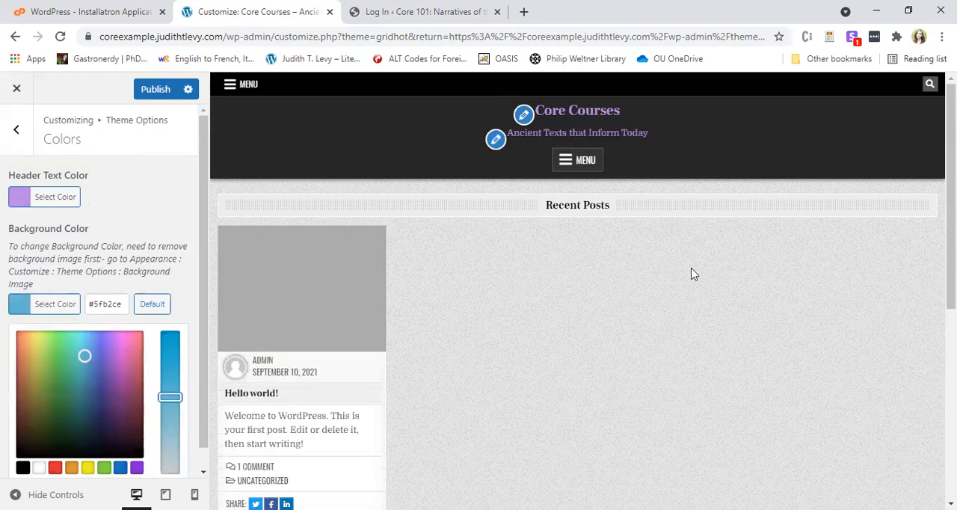
pyautogui.click(147, 92)
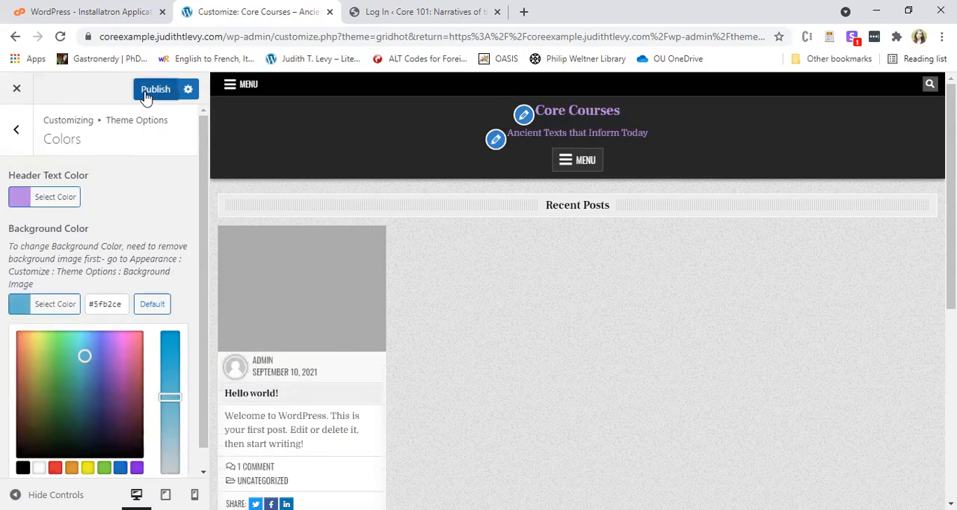
pyautogui.click(17, 128)
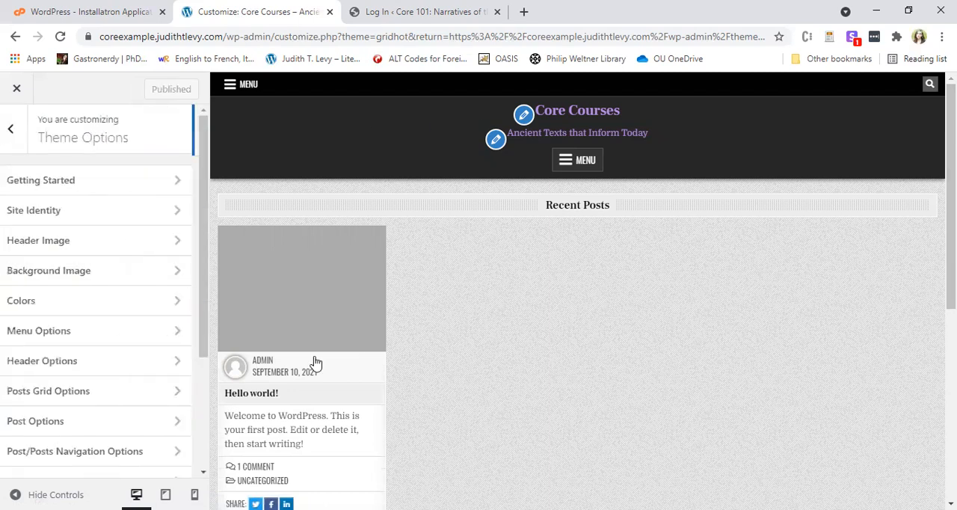
# Check the Background Image settings and review the Post Options for hiding parts of a full post.
pyautogui.click(142, 270)
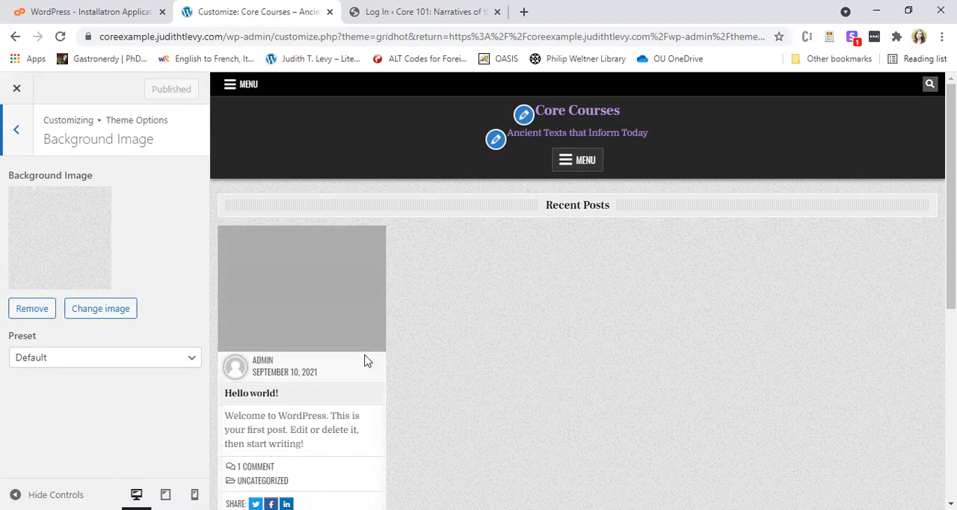
pyautogui.click(15, 130)
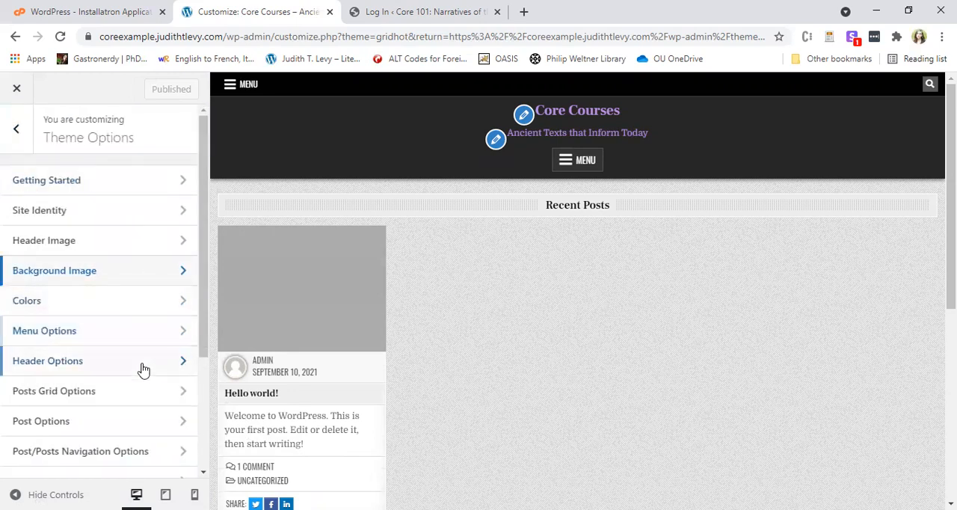
pyautogui.scroll(-1, 148, 374)
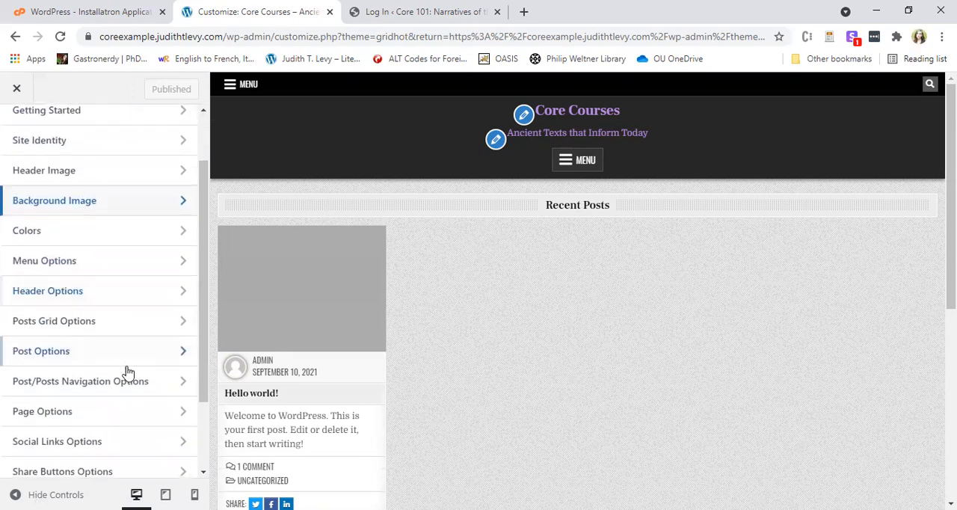
pyautogui.click(131, 364)
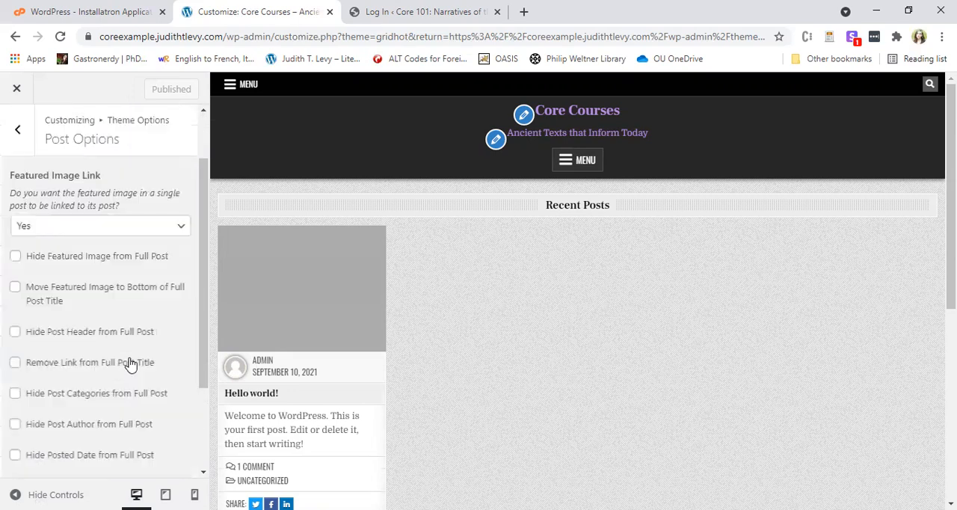
pyautogui.scroll(-2, 159, 275)
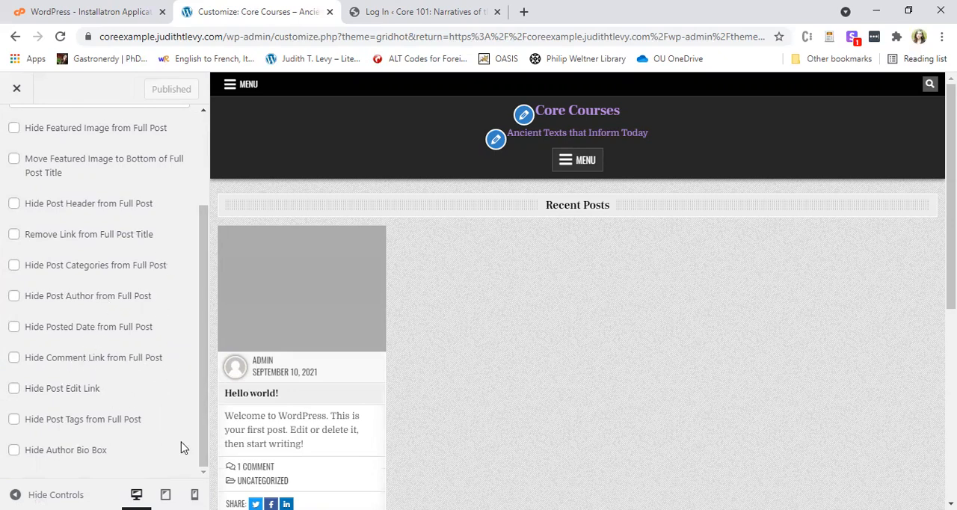
pyautogui.scroll(3, 182, 447)
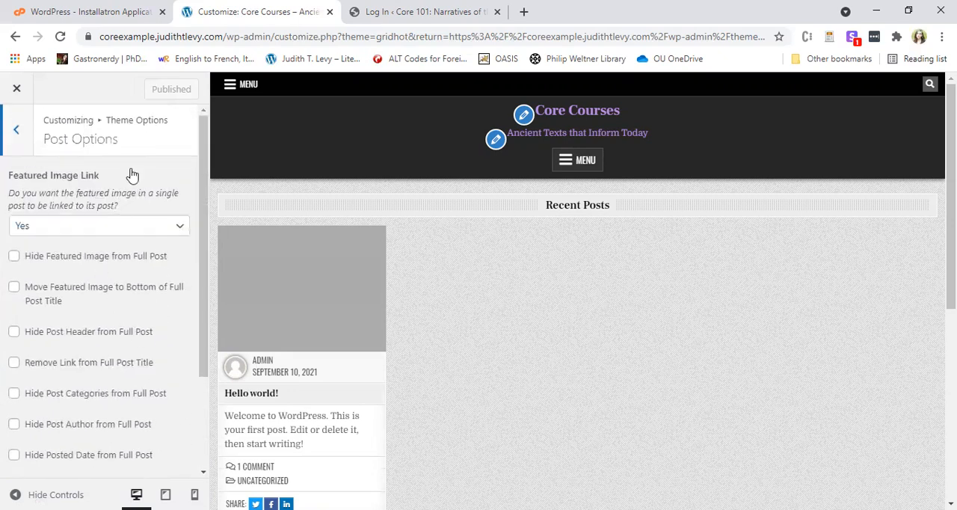
pyautogui.scroll(-1, 149, 364)
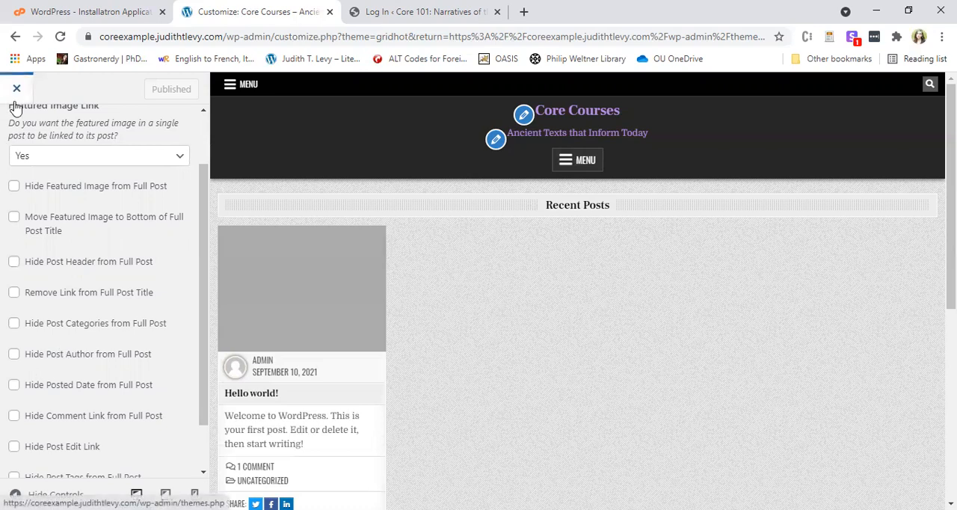
pyautogui.scroll(1, 22, 113)
pyautogui.click(28, 131)
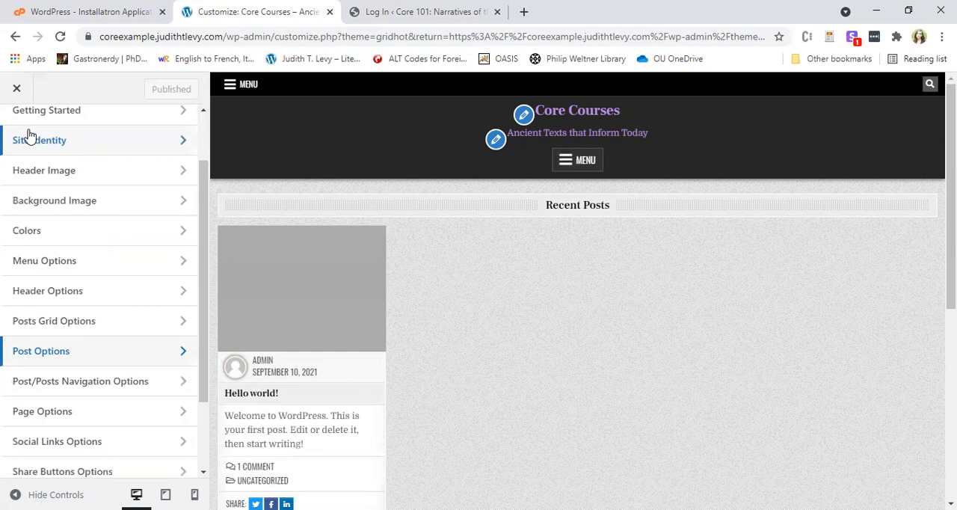
# Review the Social Links Options and leave the customizer for the installed themes page.
pyautogui.click(104, 446)
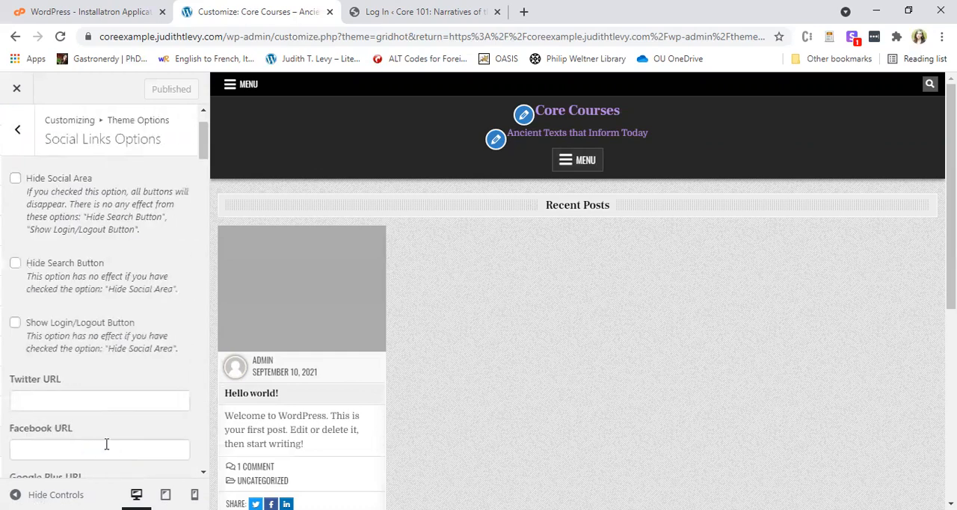
pyautogui.scroll(-1, 125, 266)
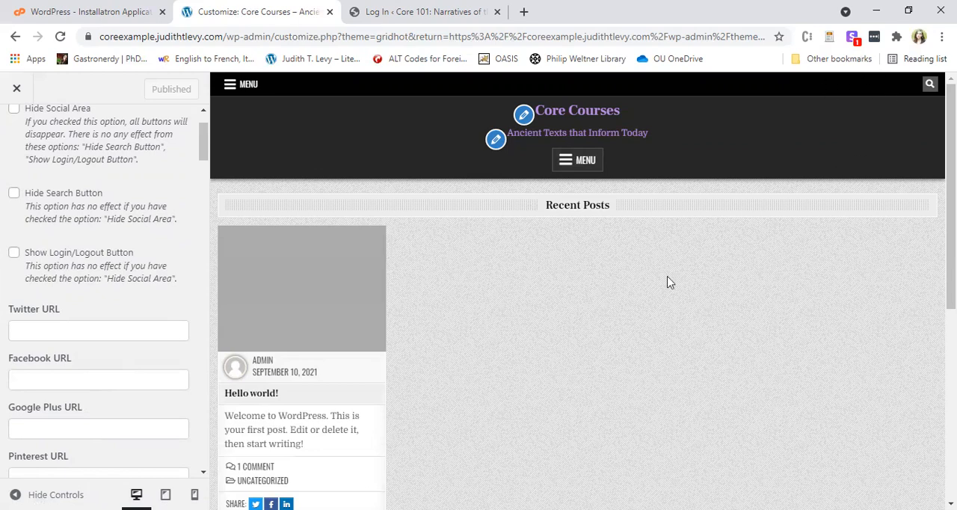
pyautogui.scroll(1, 112, 309)
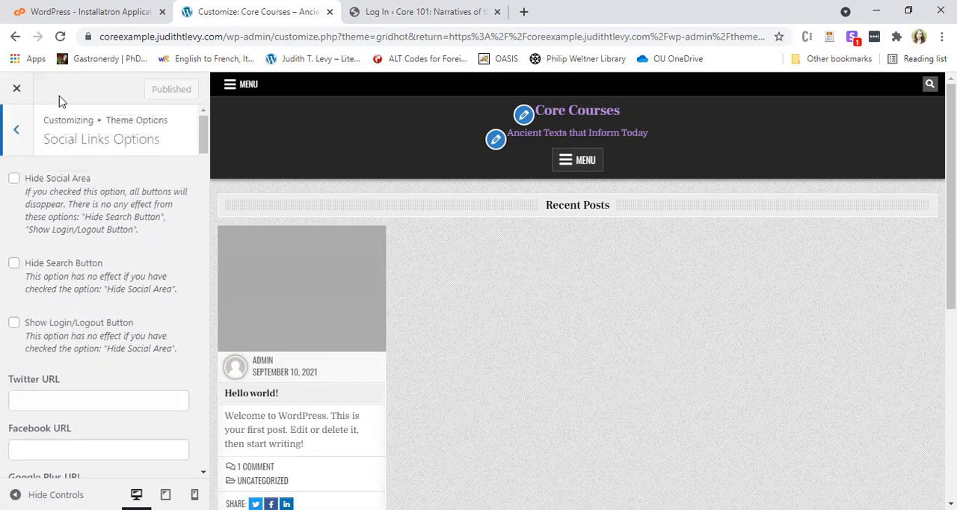
pyautogui.click(14, 135)
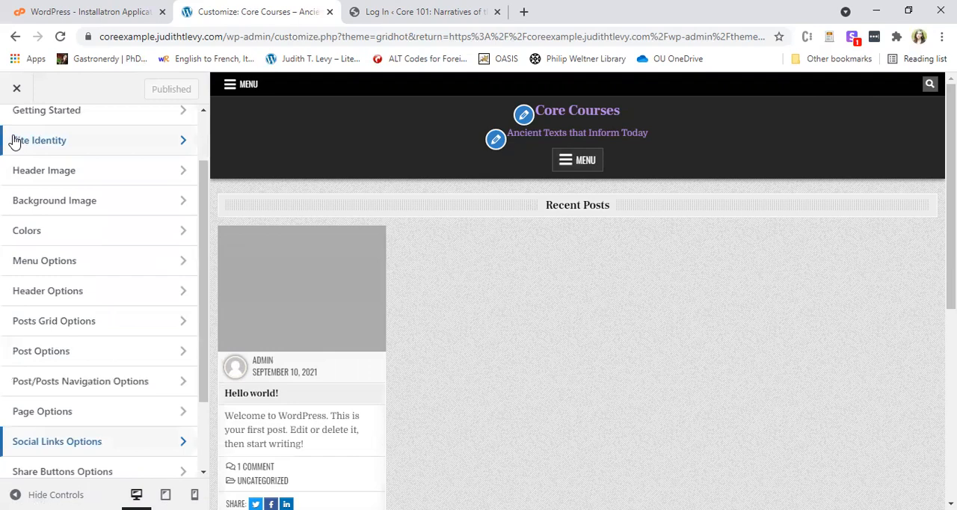
pyautogui.scroll(-2, 135, 344)
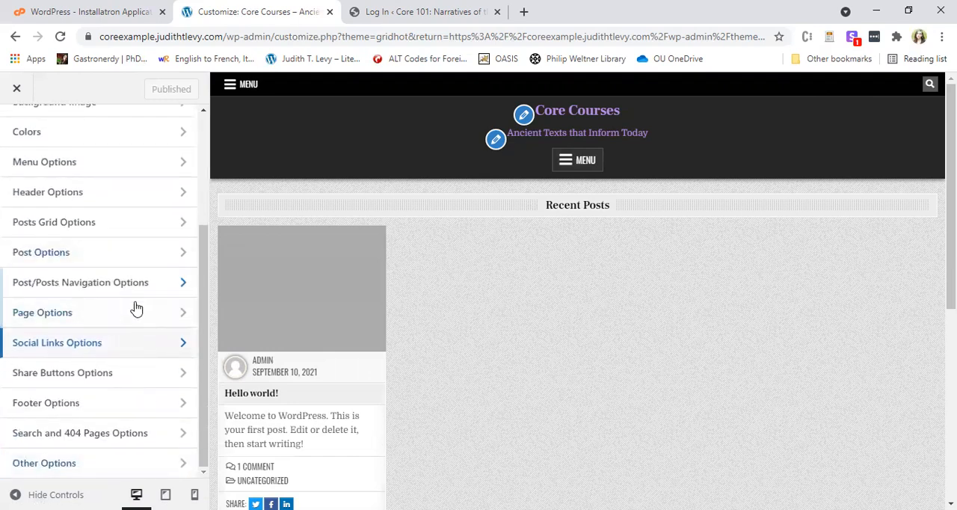
pyautogui.click(17, 91)
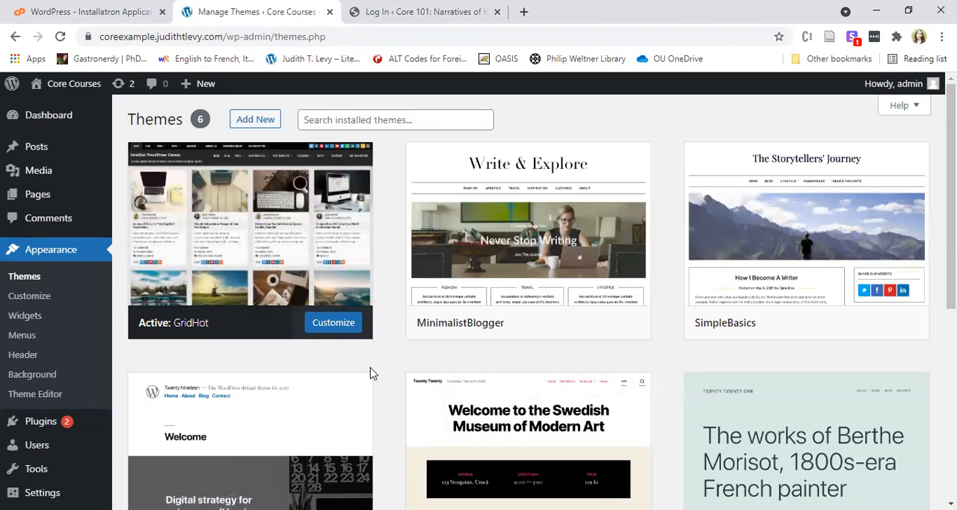
pyautogui.scroll(-2, 178, 367)
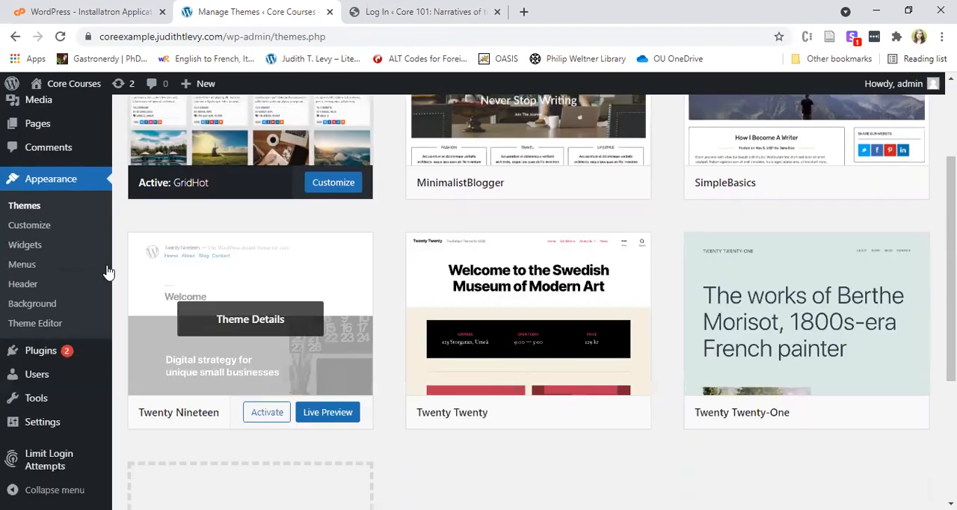
# Open the installed plugins list and search it for "embed".
pyautogui.click(43, 352)
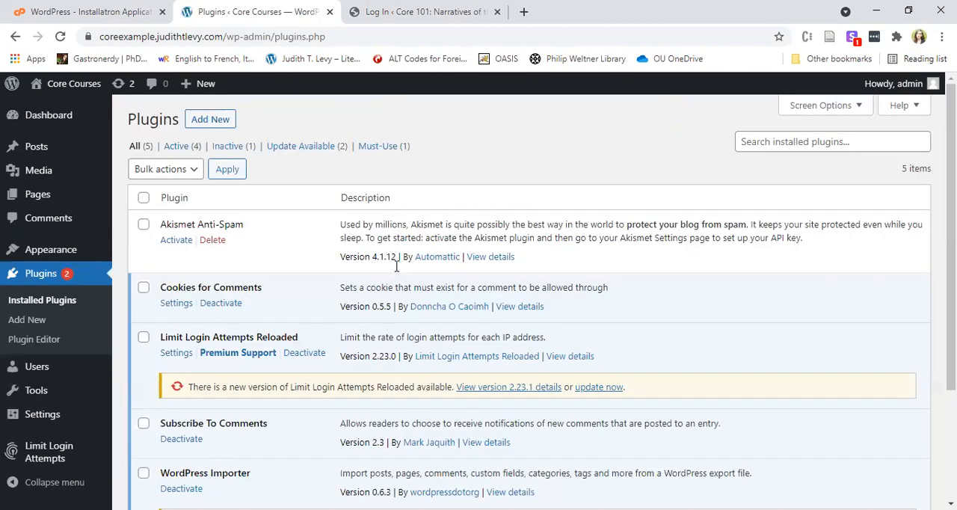
pyautogui.click(814, 142)
pyautogui.write('e')
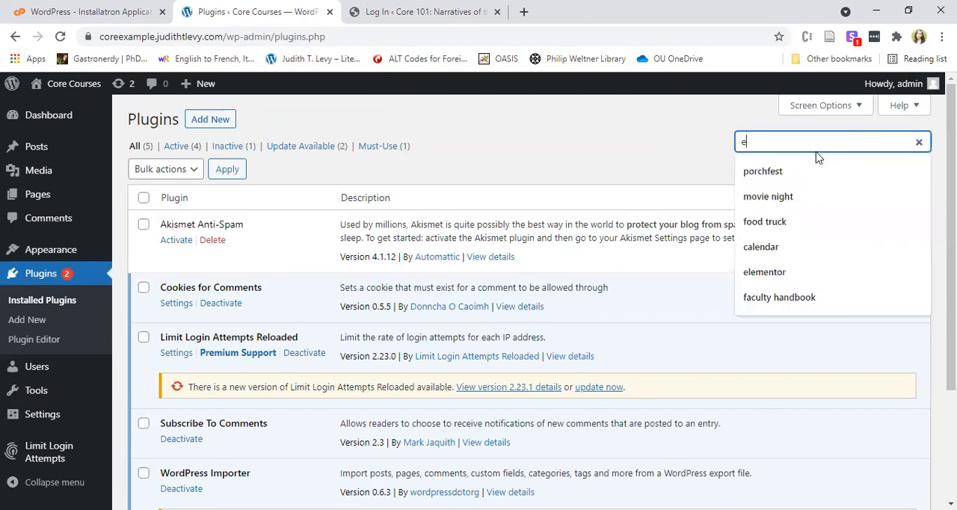
pyautogui.write('mbed')
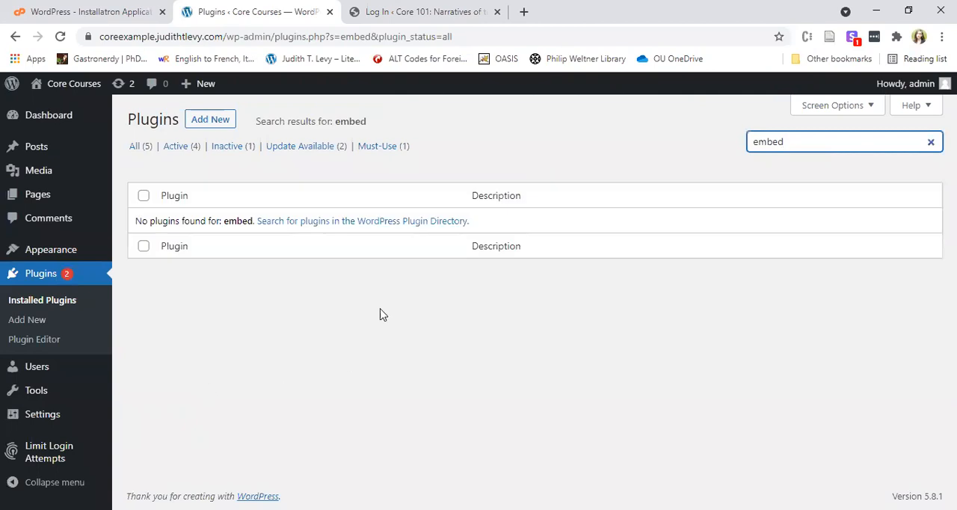
pyautogui.moveTo(822, 143); pyautogui.dragTo(744, 142)
# Search the directory of new plugins for "embed" and review the embedding plugins offered.
pyautogui.click(214, 127)
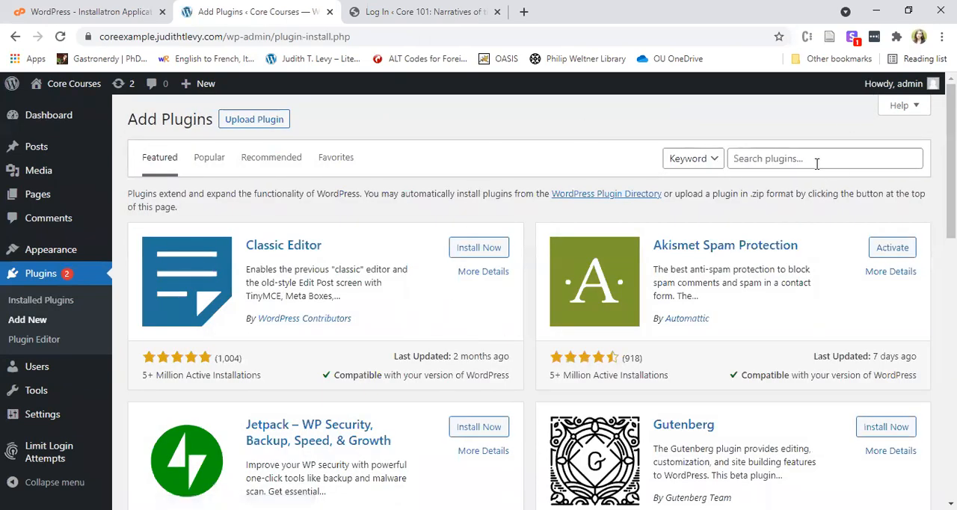
pyautogui.click(841, 166)
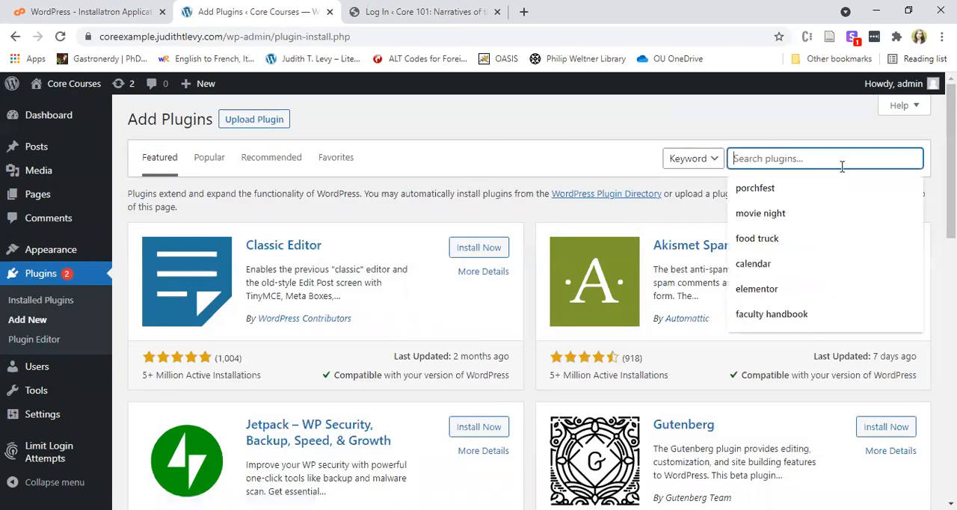
pyautogui.write('embed')
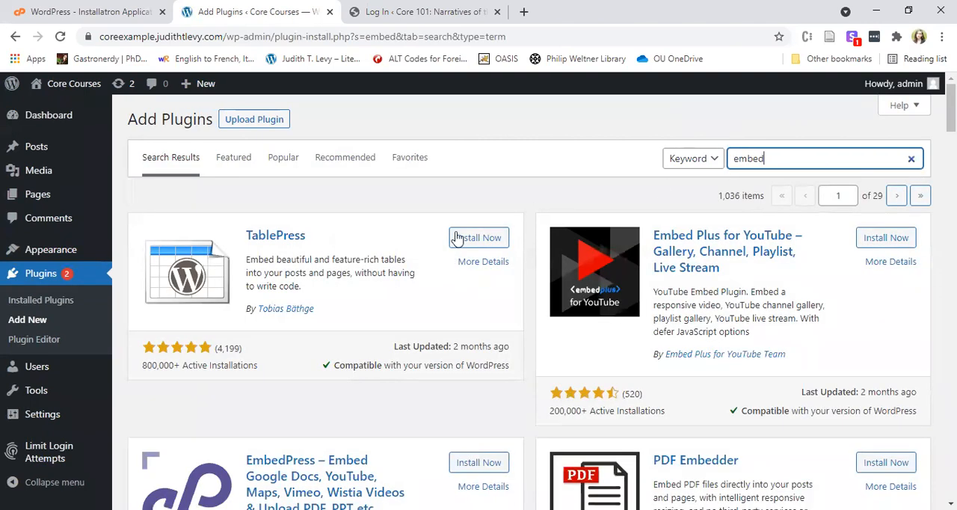
pyautogui.scroll(-3, 646, 223)
pyautogui.scroll(-3, 738, 299)
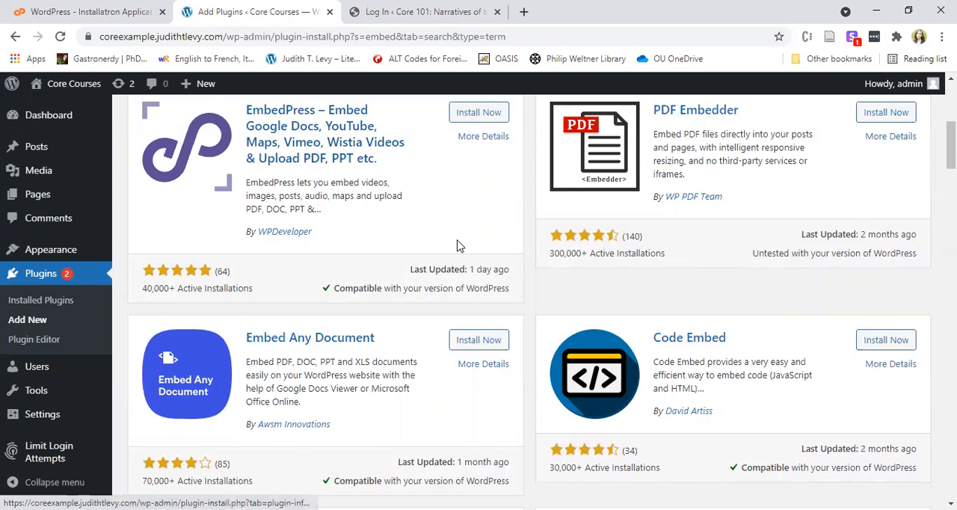
pyautogui.scroll(-1, 453, 273)
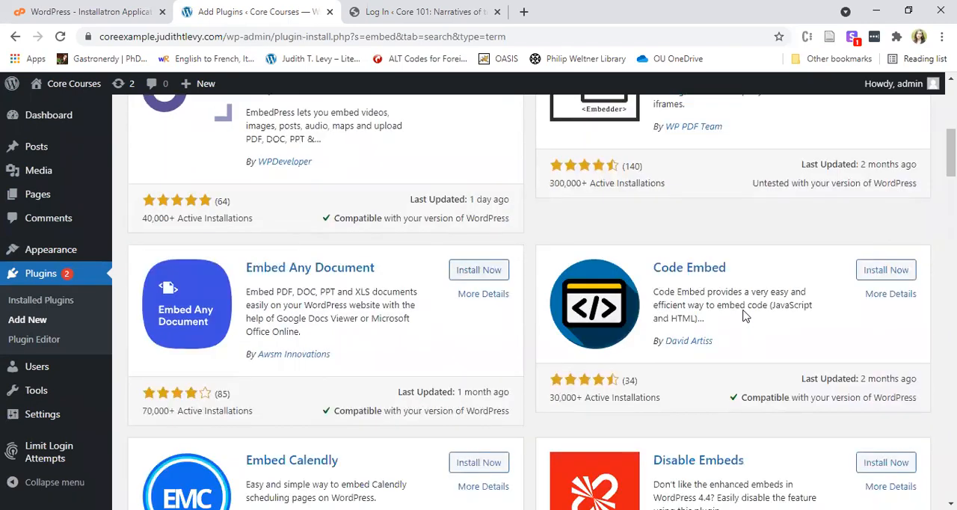
pyautogui.scroll(4, 716, 338)
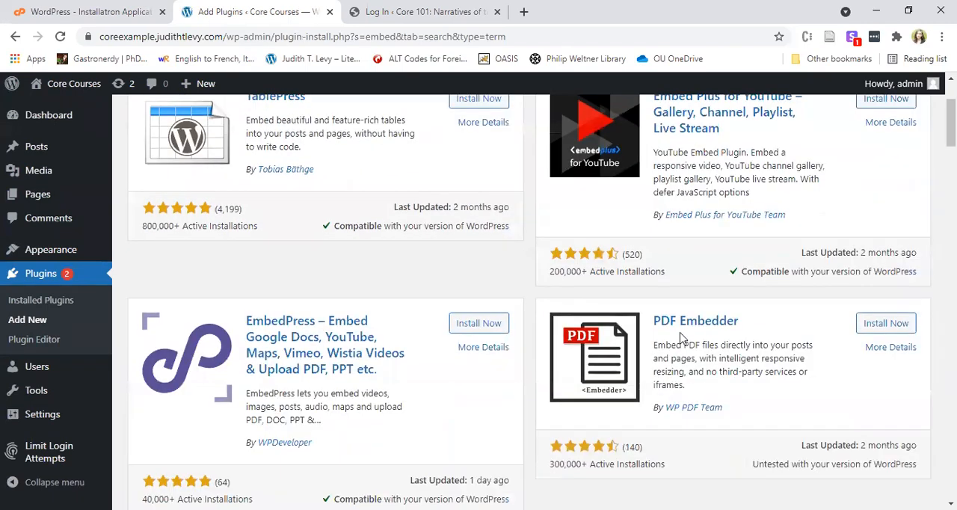
pyautogui.scroll(1, 680, 337)
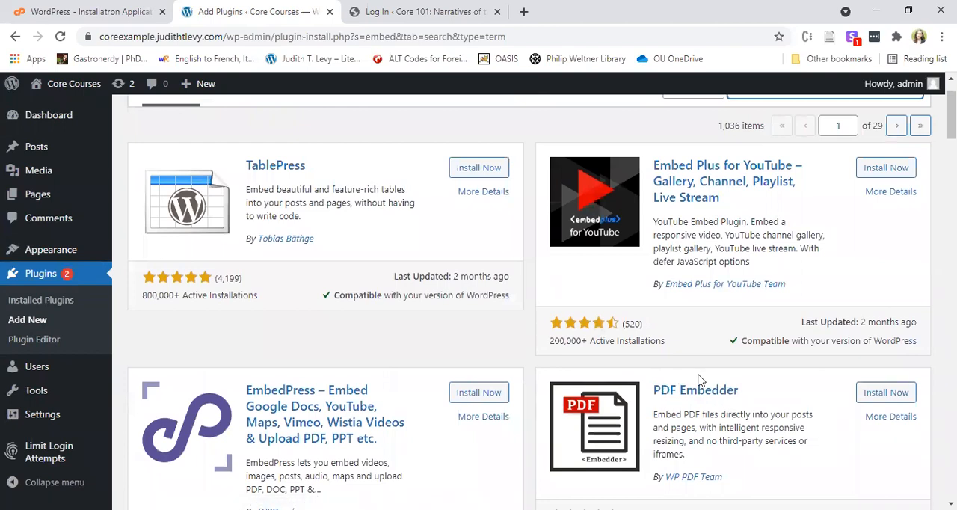
pyautogui.scroll(1, 696, 383)
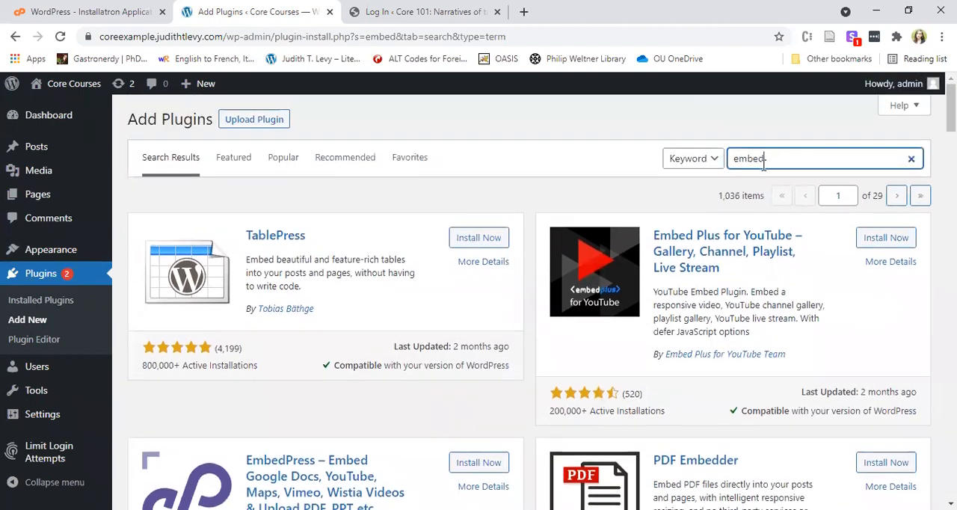
# Replace the plugin directory search keyword with "elementor".
pyautogui.doubleClick(763, 166)
pyautogui.write('eleme')
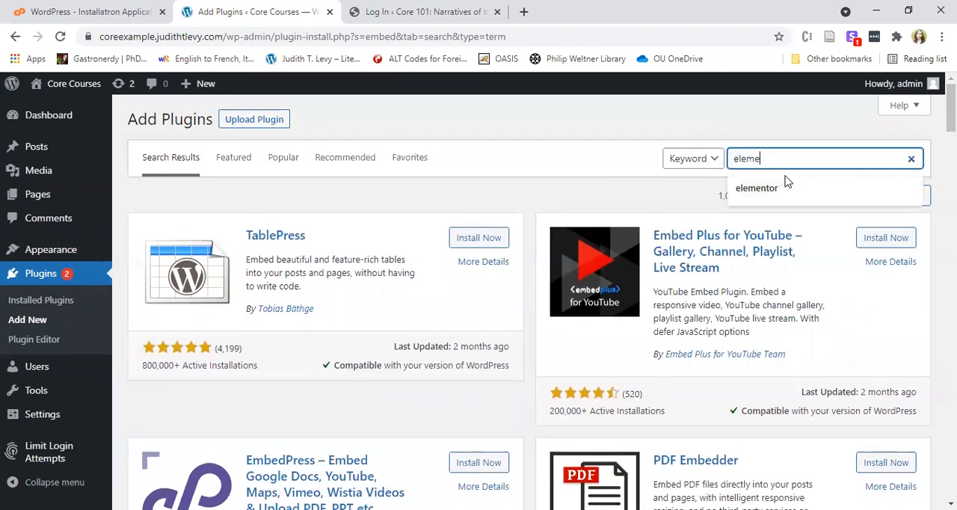
pyautogui.click(787, 182)
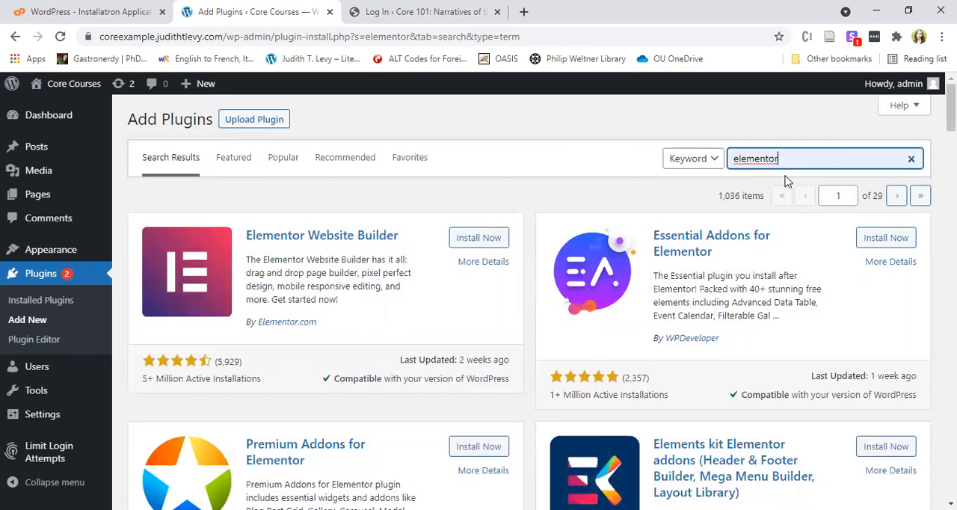
# Install and activate the Elementor Website Builder plugin.
pyautogui.click(482, 240)
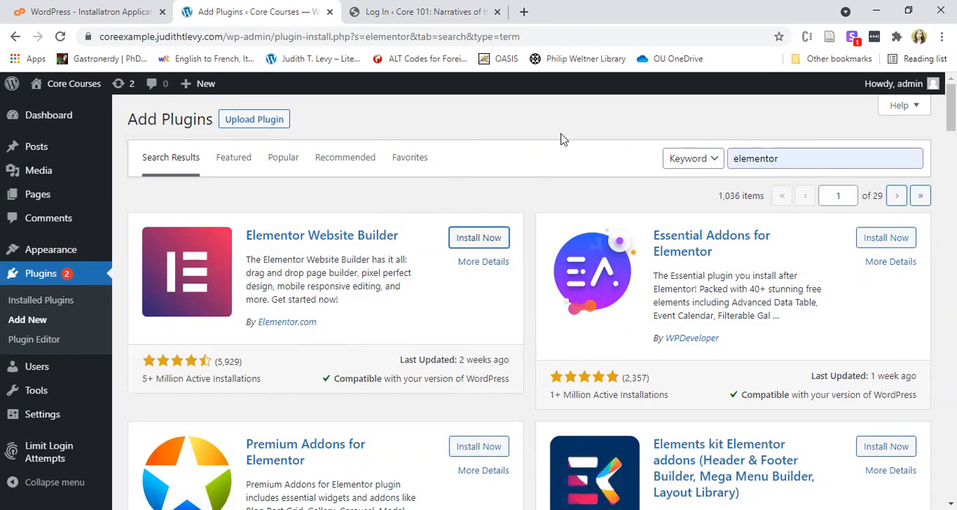
pyautogui.click(475, 240)
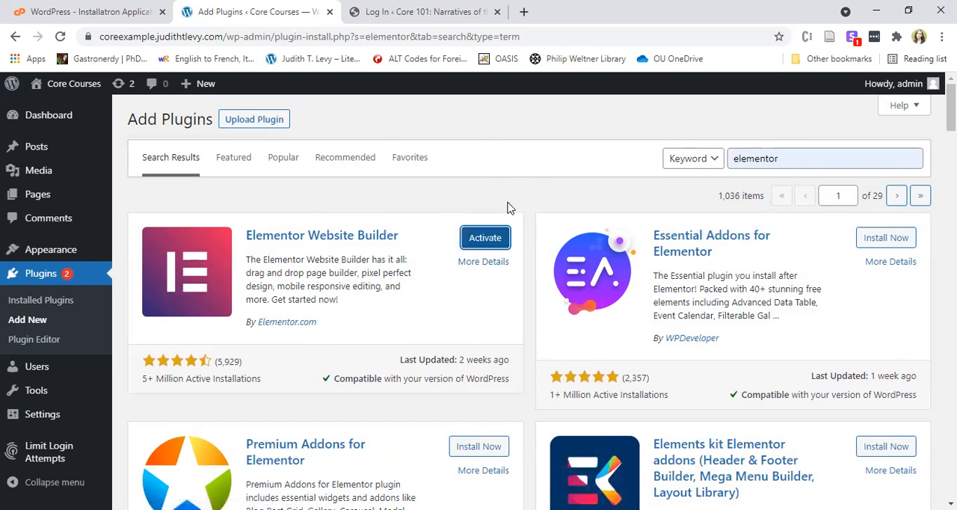
pyautogui.click(500, 238)
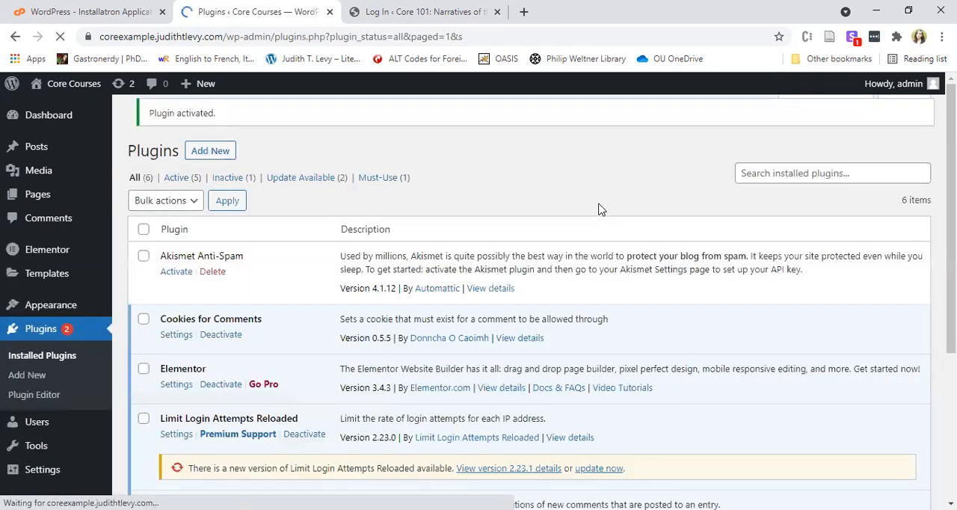
# View the list of all posts and go to the Core Courses site's front page.
pyautogui.click(36, 153)
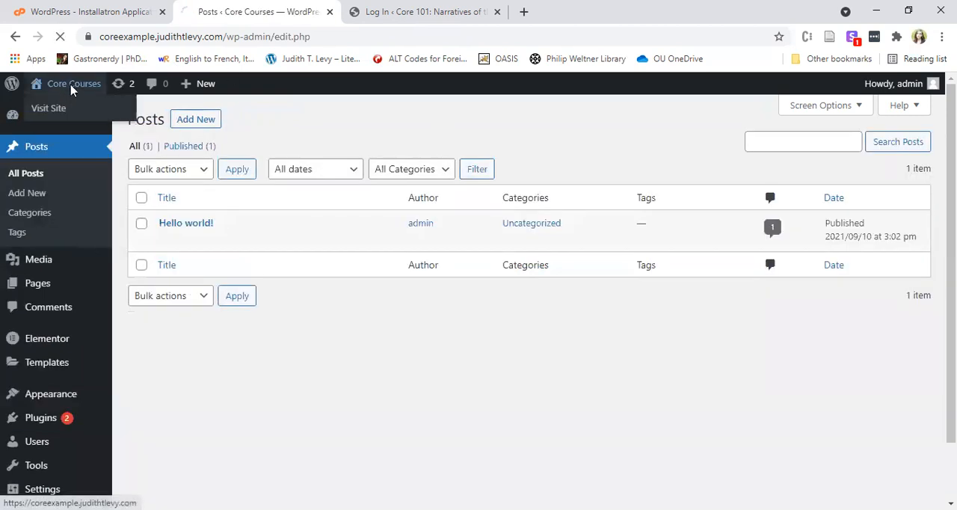
pyautogui.click(71, 85)
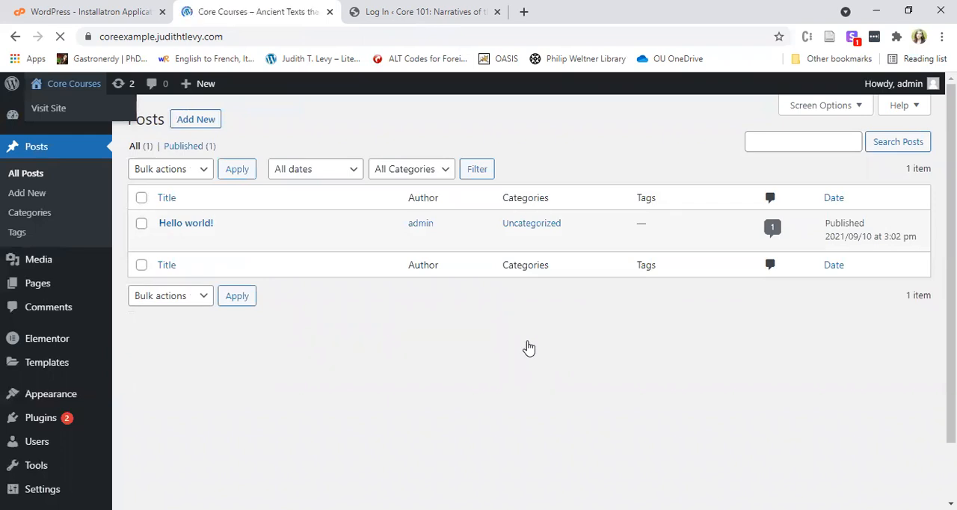
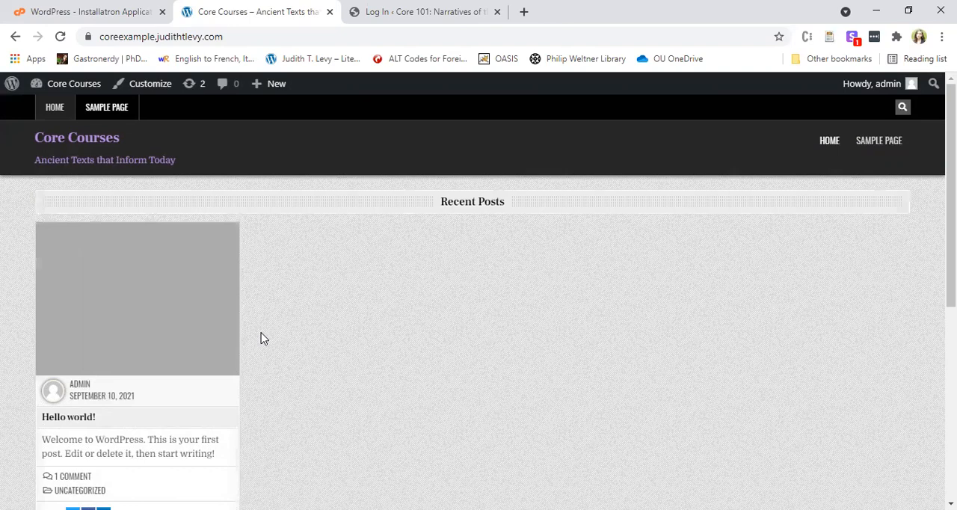
# Return to the site's admin area, open the "Hello world!" post for editing and dismiss the block editor welcome guide.
pyautogui.click(73, 88)
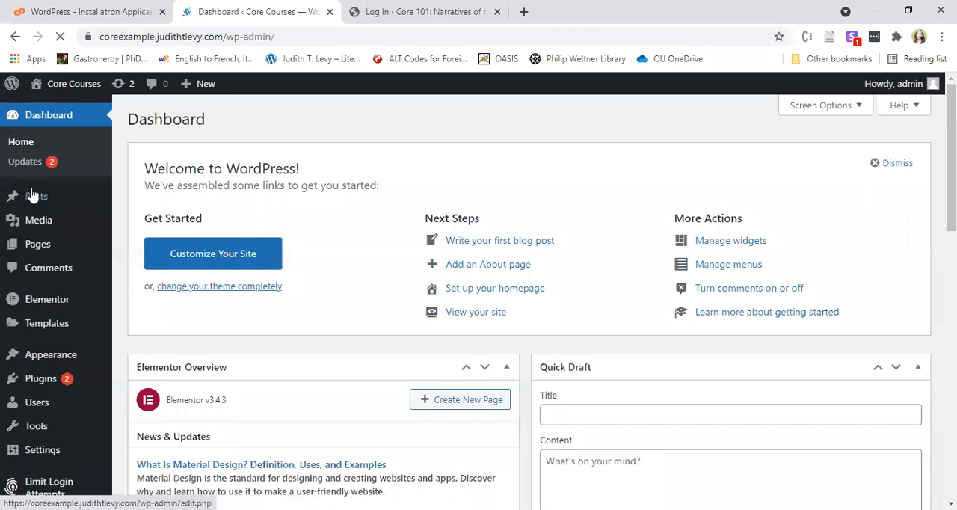
pyautogui.moveTo(36, 194)
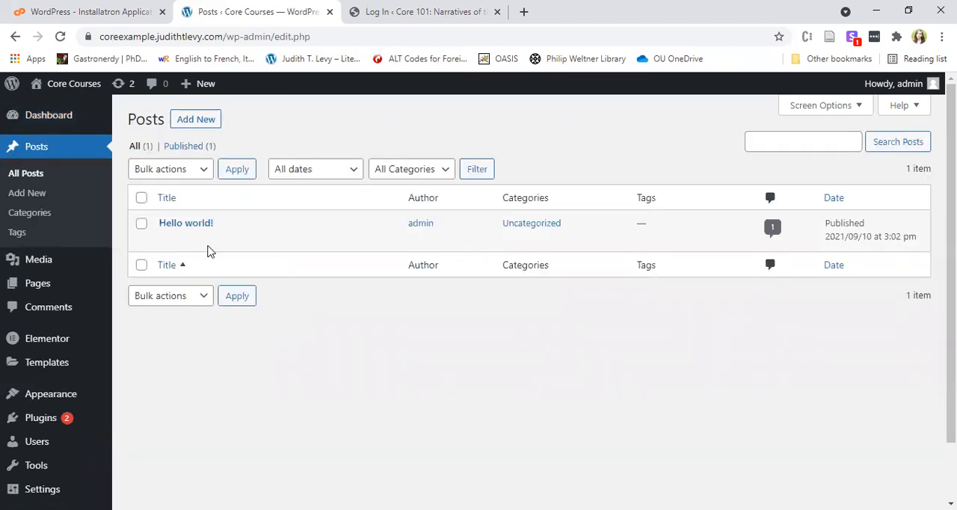
pyautogui.click(166, 240)
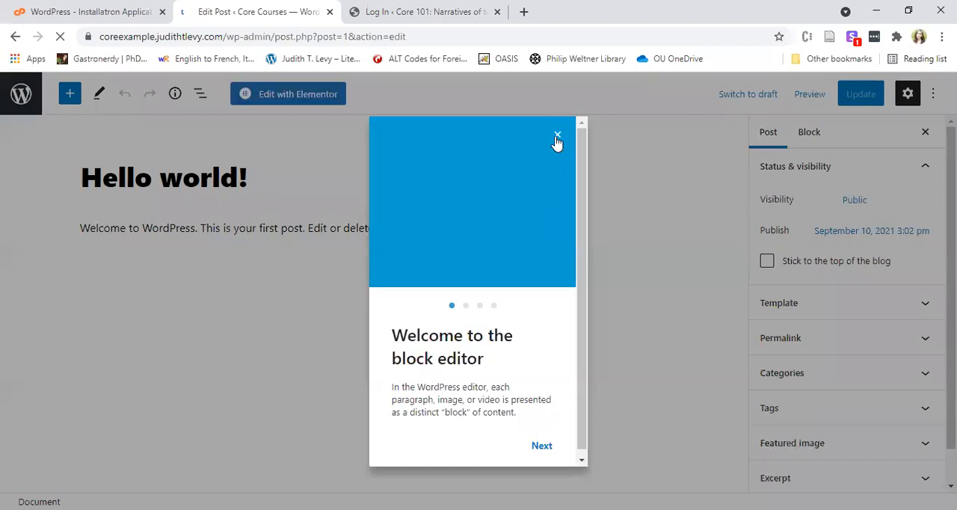
pyautogui.click(558, 135)
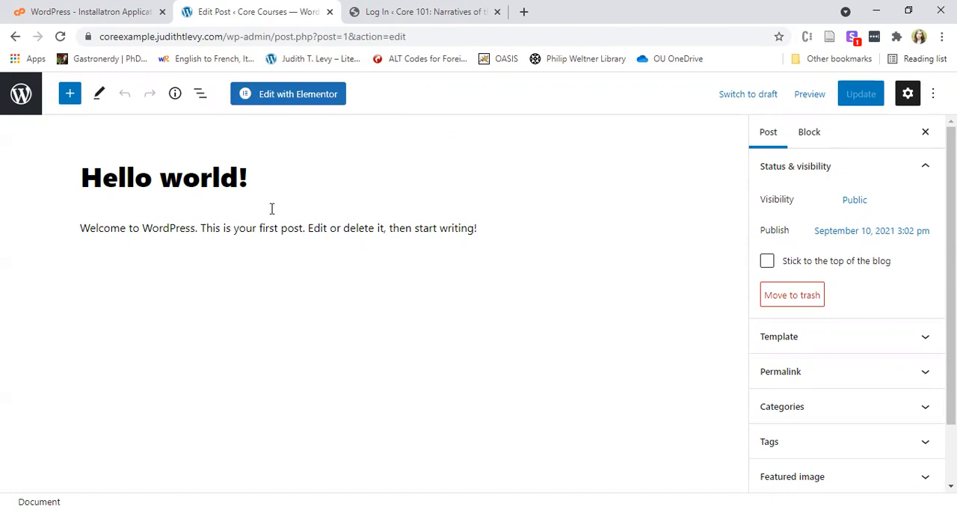
# Replace the post's title "Hello world!" with "Post 1".
pyautogui.moveTo(272, 174); pyautogui.dragTo(75, 175)
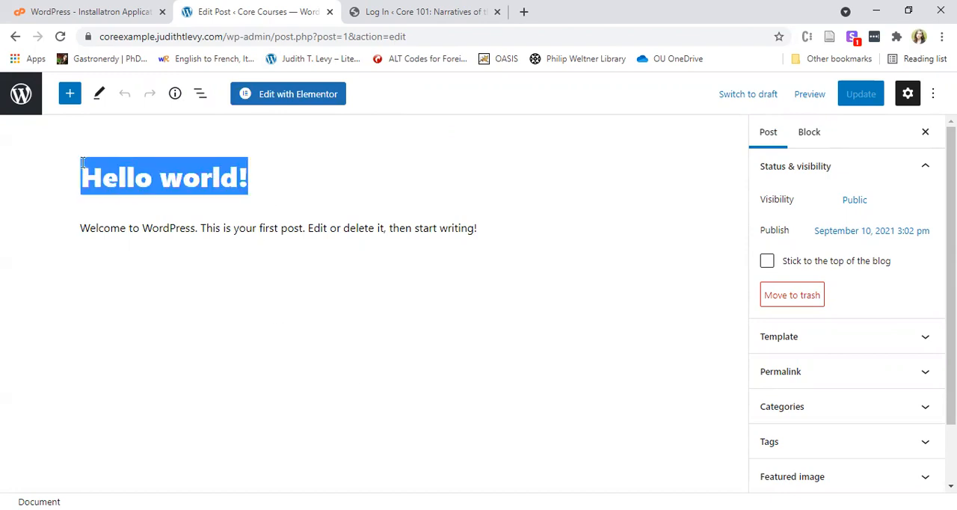
pyautogui.write('Post 2')
pyautogui.press('BackSpace')
pyautogui.write('1')
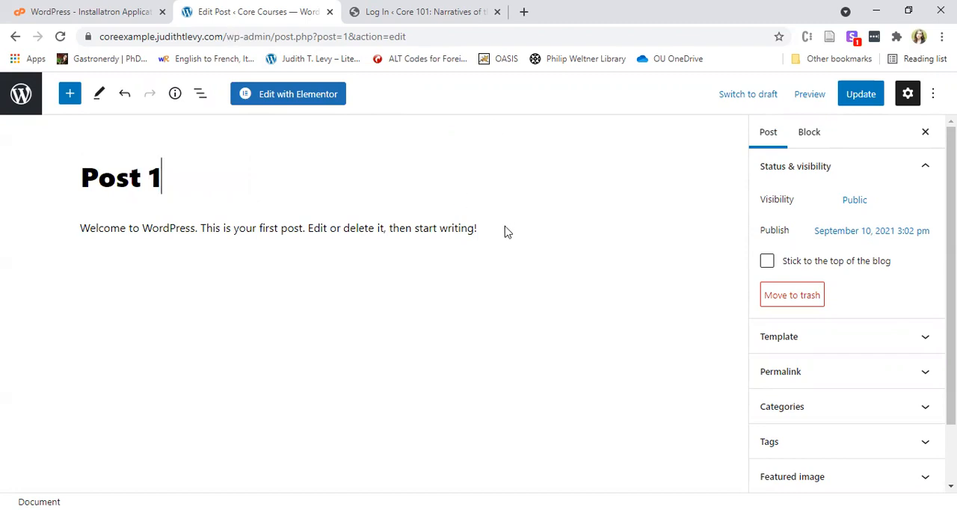
# Replace the post's paragraph with "A little bit of content for my first post!" and update the post.
pyautogui.moveTo(490, 227); pyautogui.dragTo(220, 189)
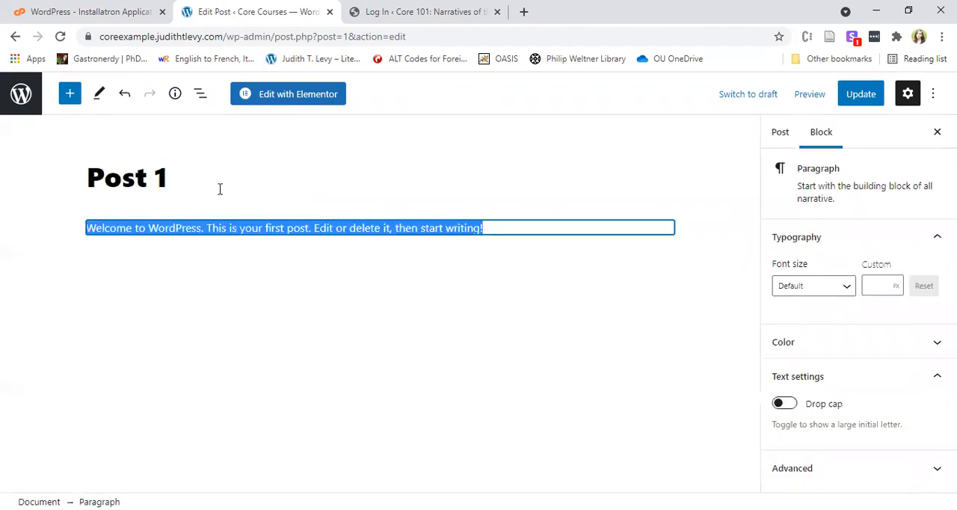
pyautogui.click(181, 180)
pyautogui.click(502, 231)
pyautogui.moveTo(502, 229); pyautogui.dragTo(81, 226)
pyautogui.write('A little b')
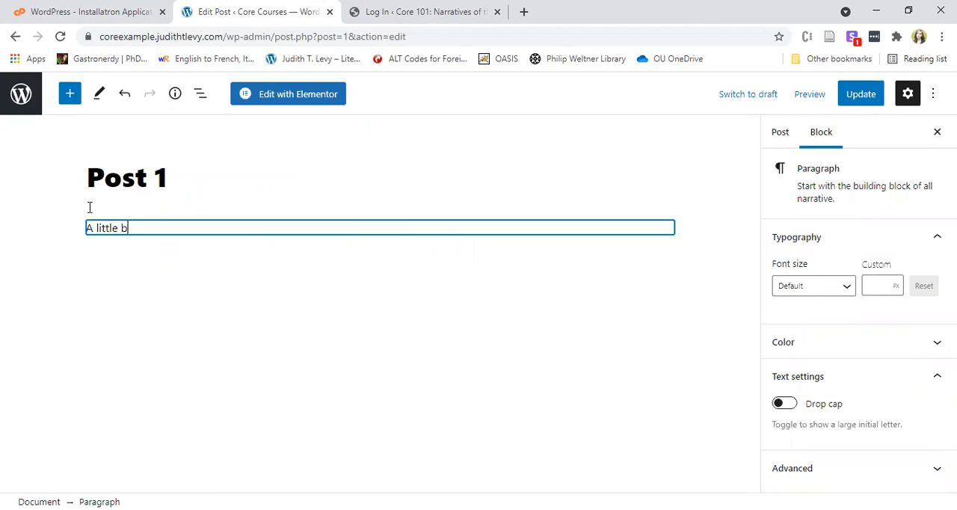
pyautogui.write('it of content for my first post!')
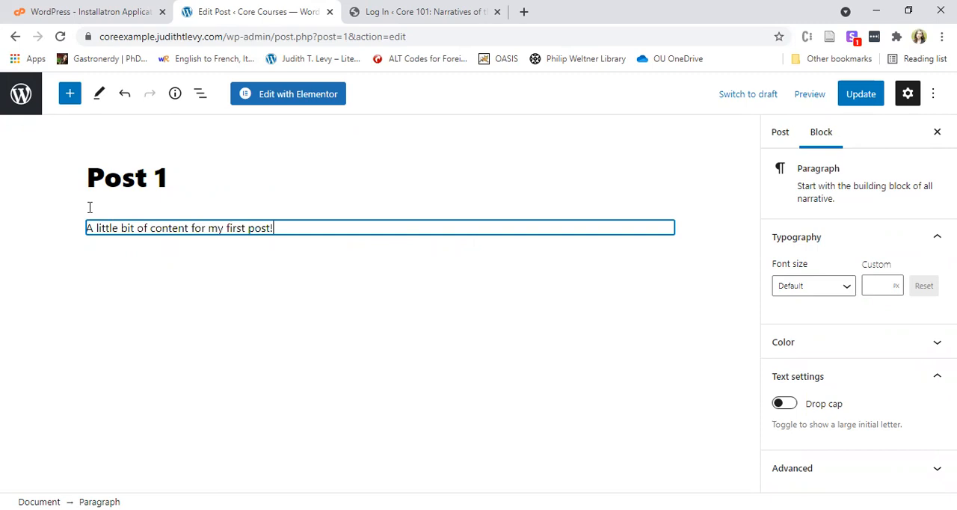
pyautogui.click(863, 98)
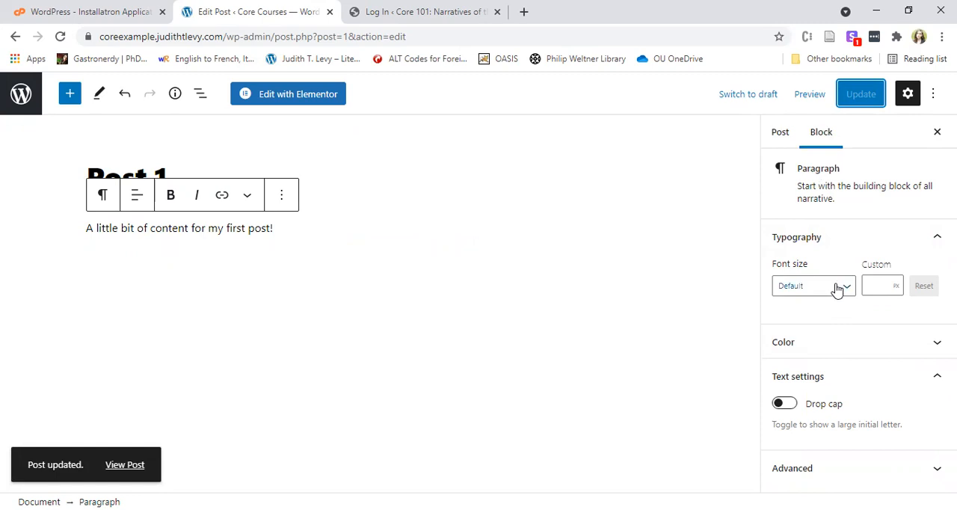
# Give the paragraph black text on a light blue background and update the post.
pyautogui.click(894, 345)
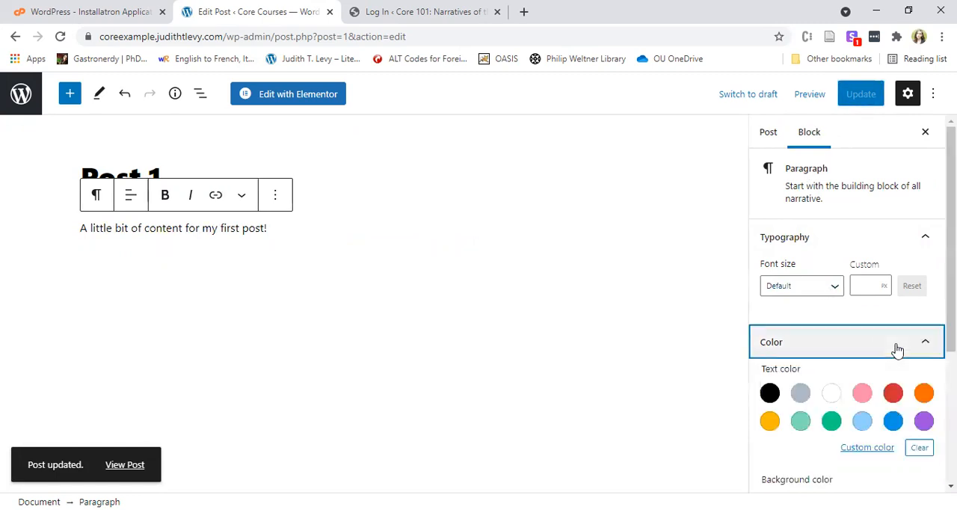
pyautogui.scroll(-1, 801, 220)
pyautogui.scroll(-1, 833, 400)
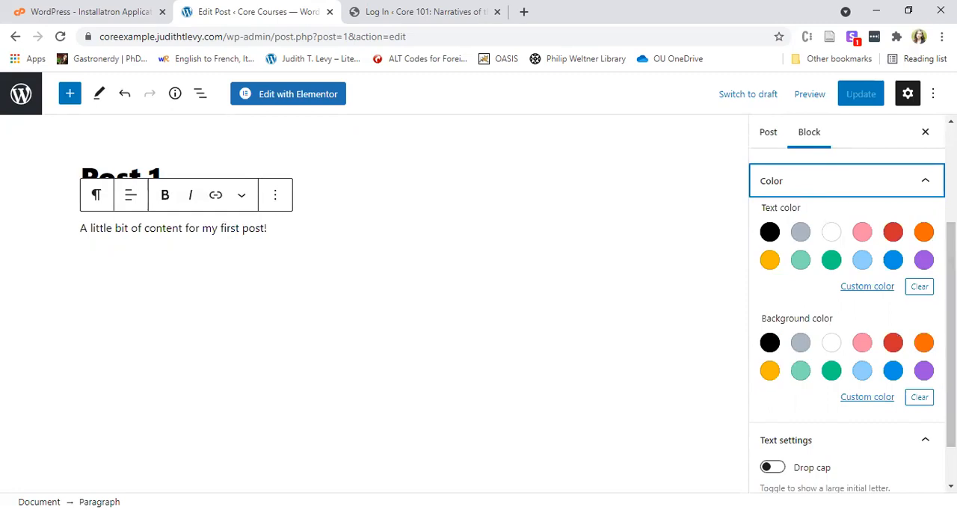
pyautogui.click(865, 261)
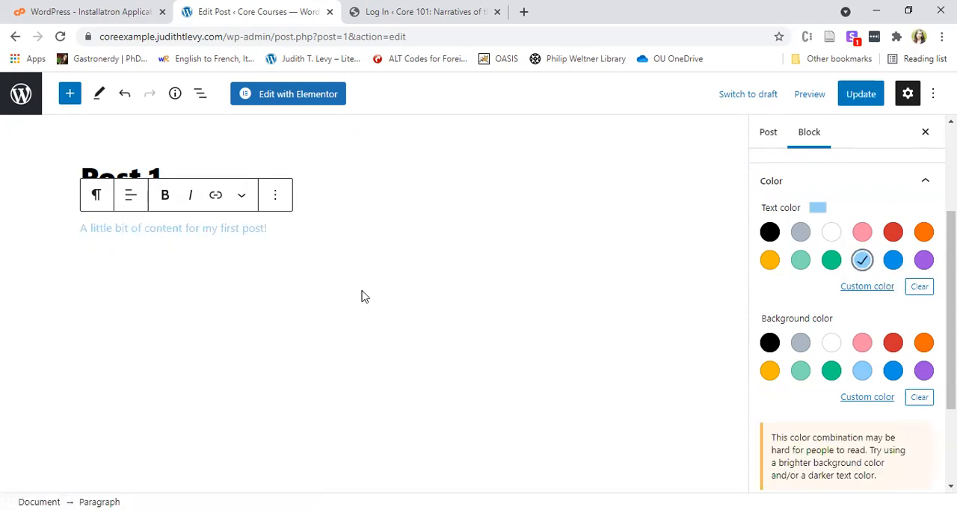
pyautogui.click(769, 234)
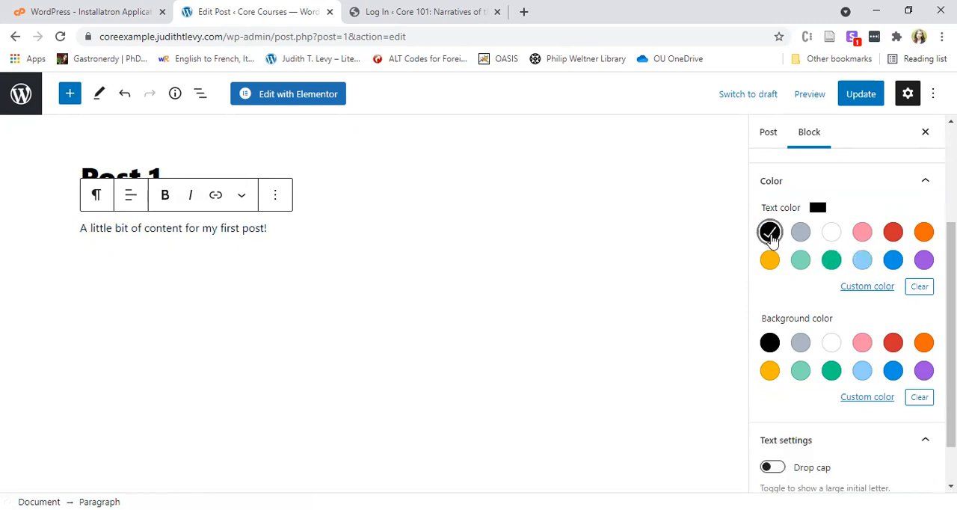
pyautogui.click(863, 373)
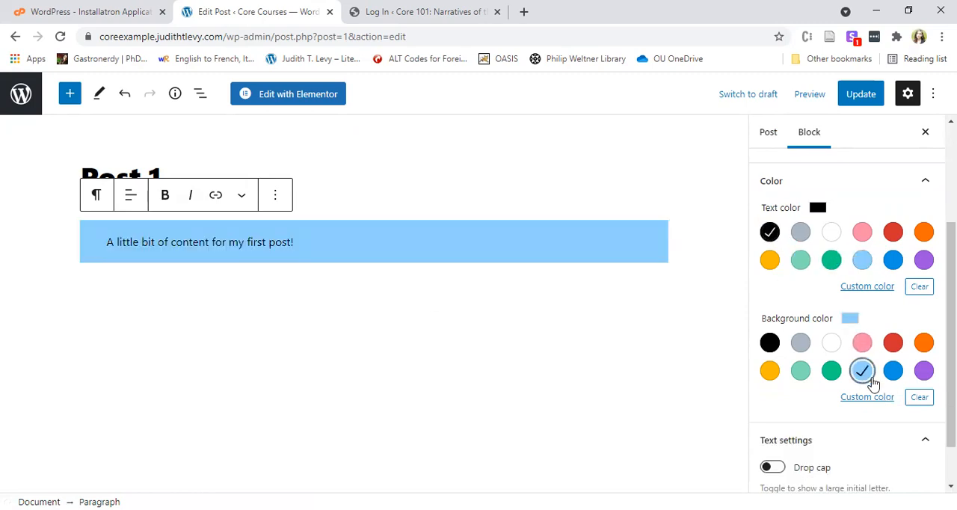
pyautogui.click(396, 329)
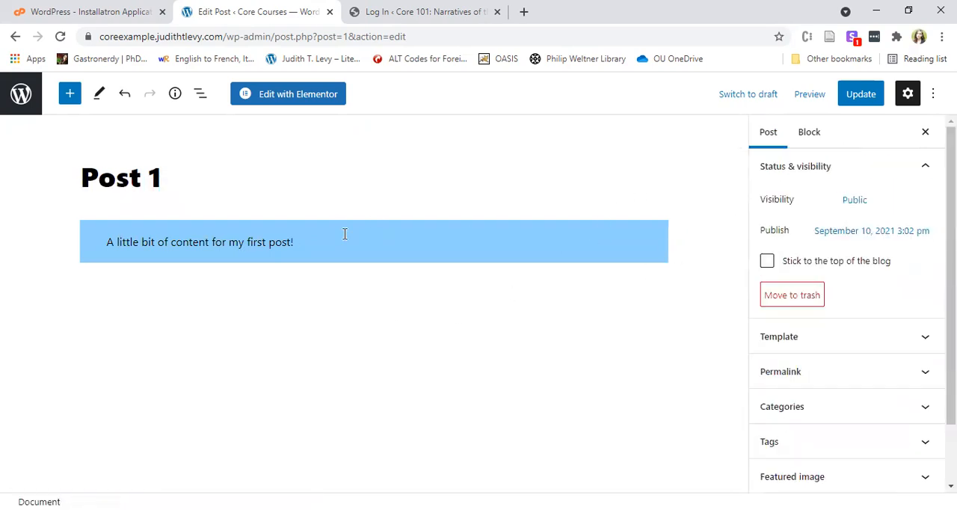
pyautogui.click(853, 94)
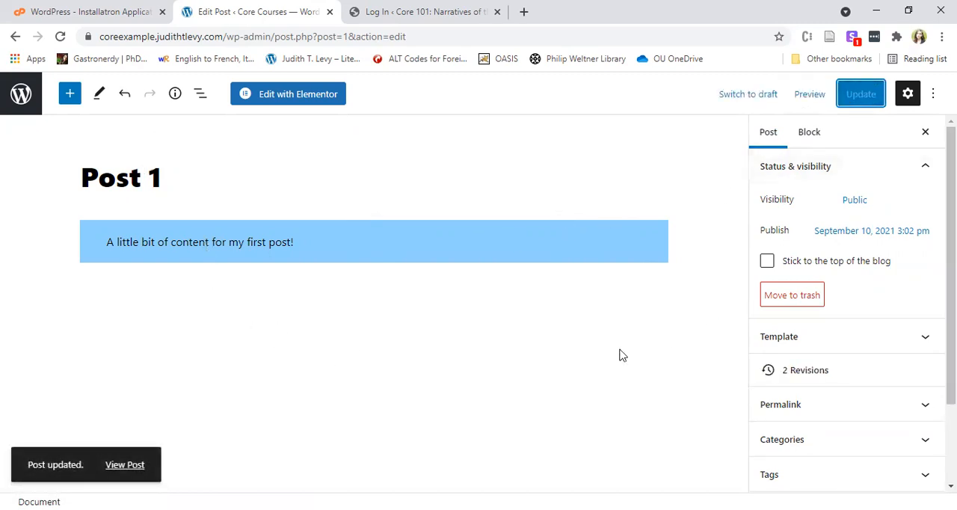
# Leave the editor, visit the Core Courses front page and view the published Post 1.
pyautogui.click(17, 96)
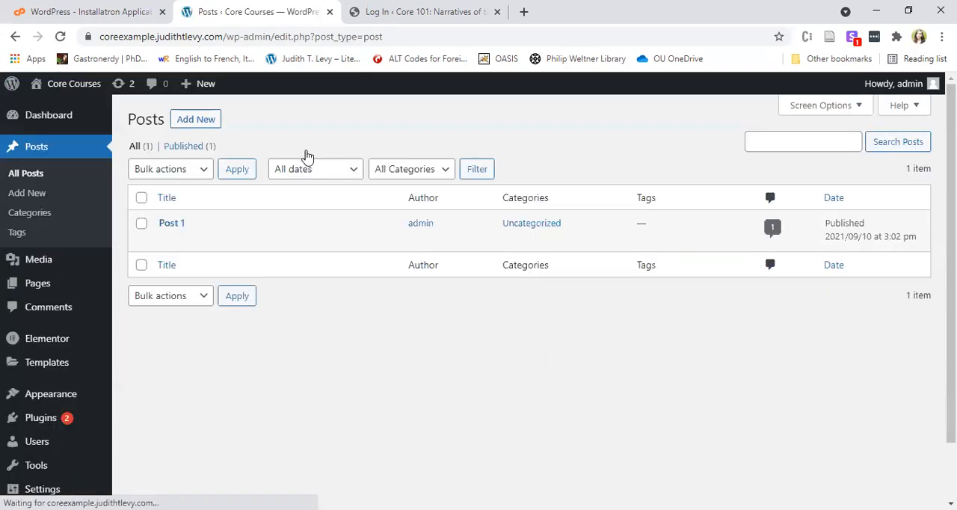
pyautogui.click(68, 88)
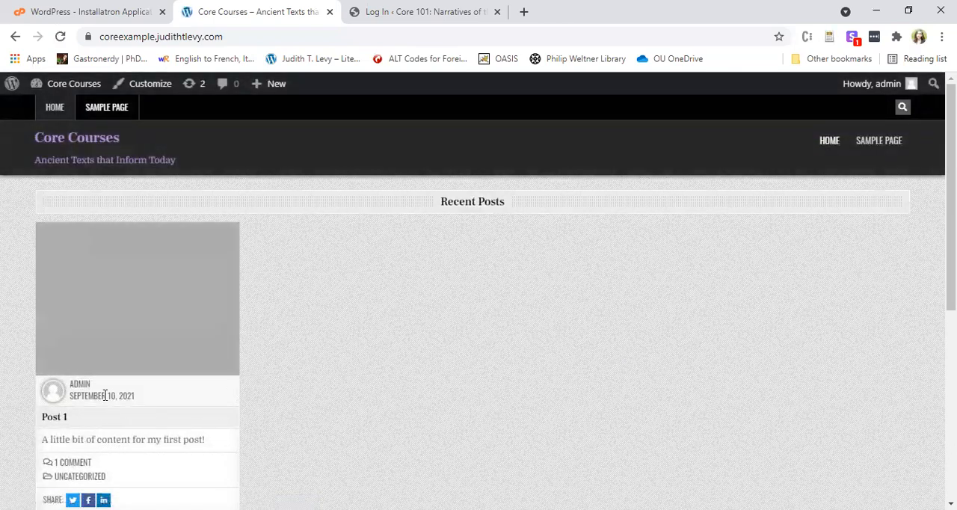
pyautogui.click(54, 424)
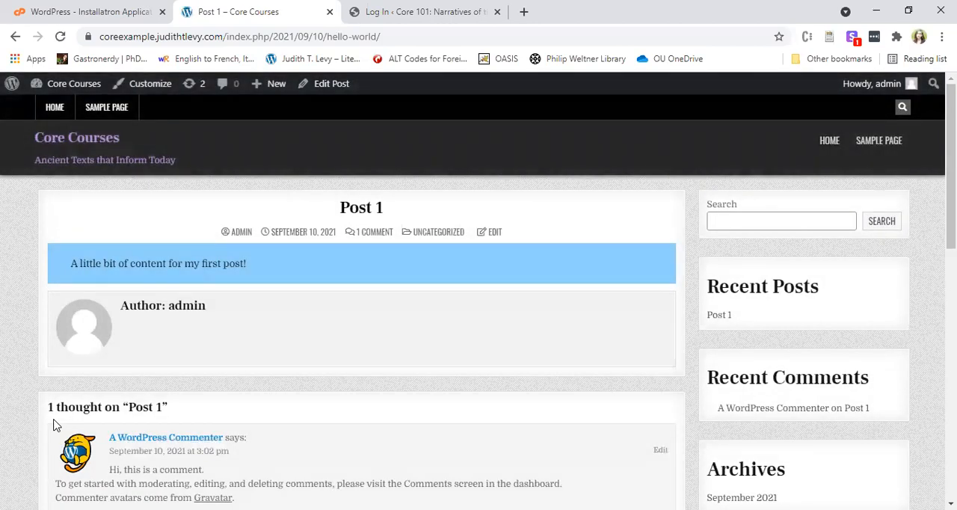
# Go back to the site's admin area and add a new post titled "Post 2".
pyautogui.click(80, 90)
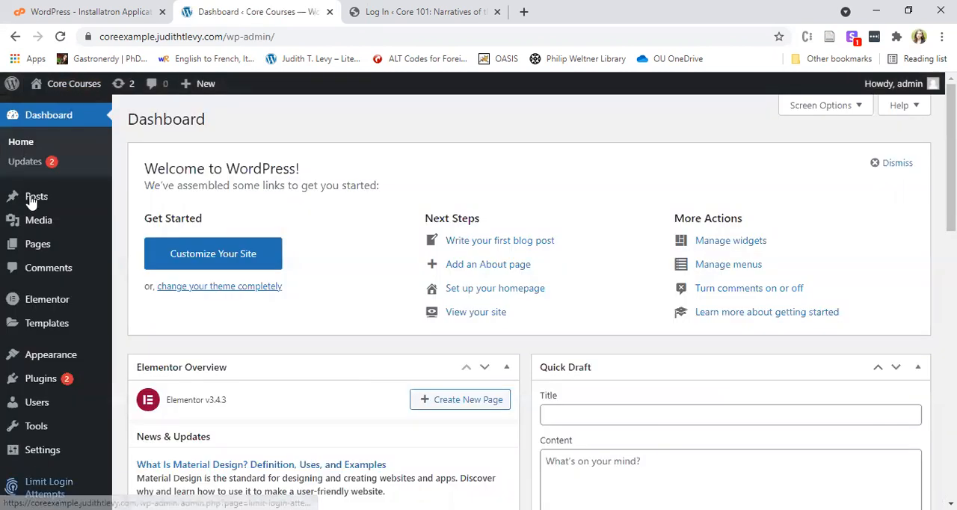
pyautogui.click(39, 203)
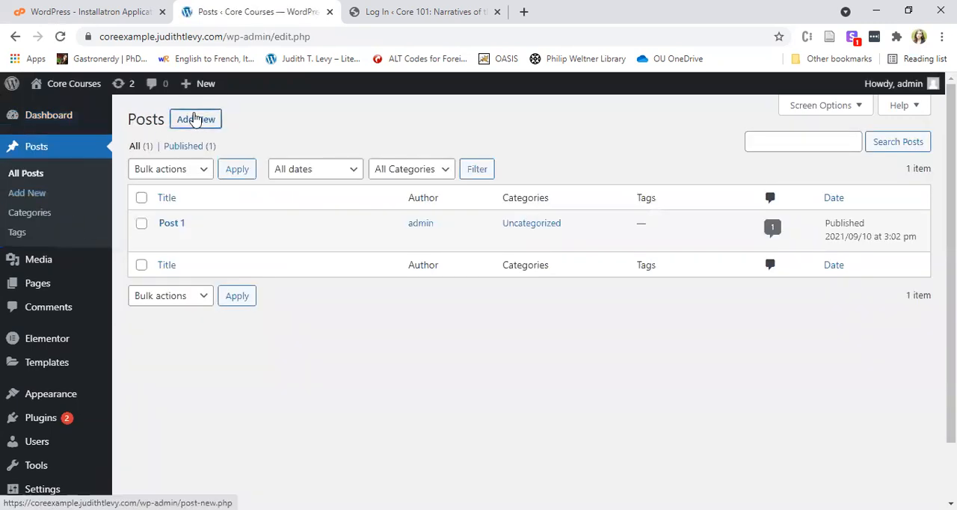
pyautogui.click(193, 118)
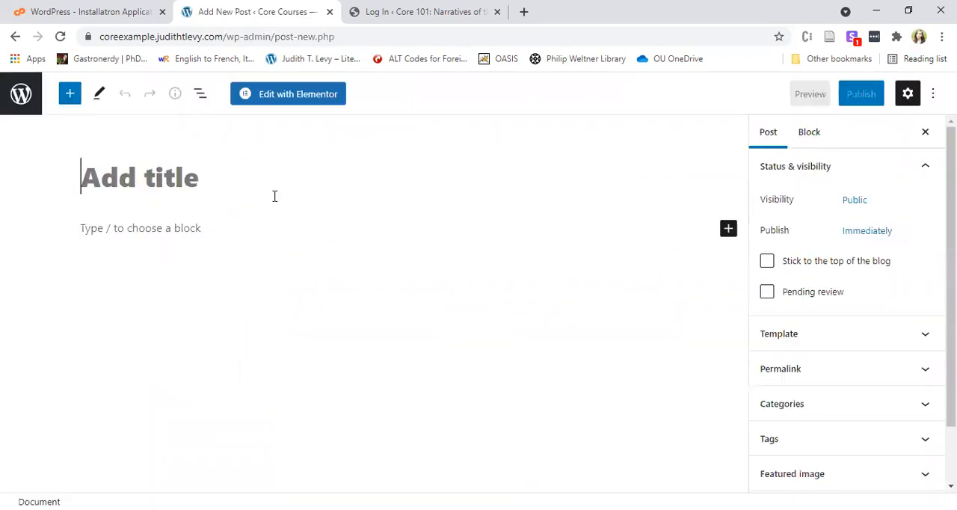
pyautogui.write('Post 2')
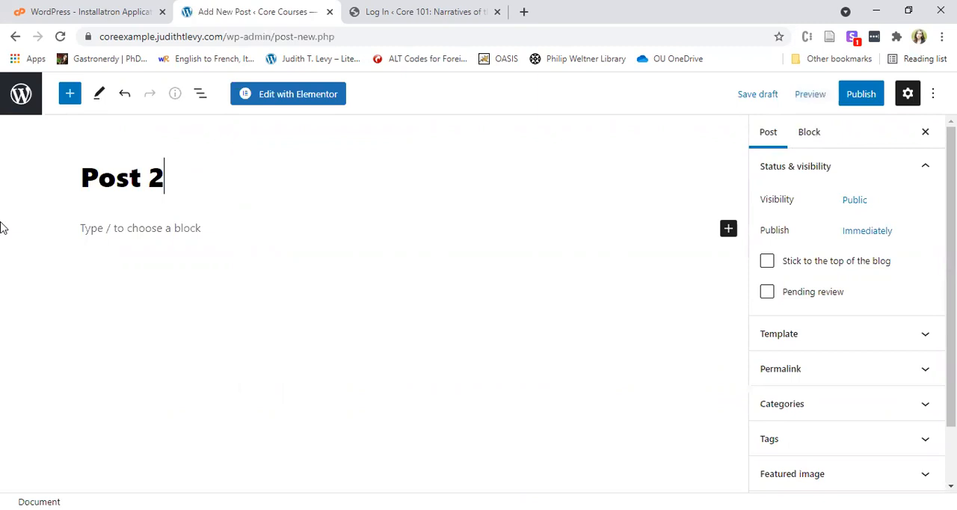
# Enter "A little content for post 2!" as the body paragraph and start an empty block below it.
pyautogui.click(150, 226)
pyautogui.write('A little contren')
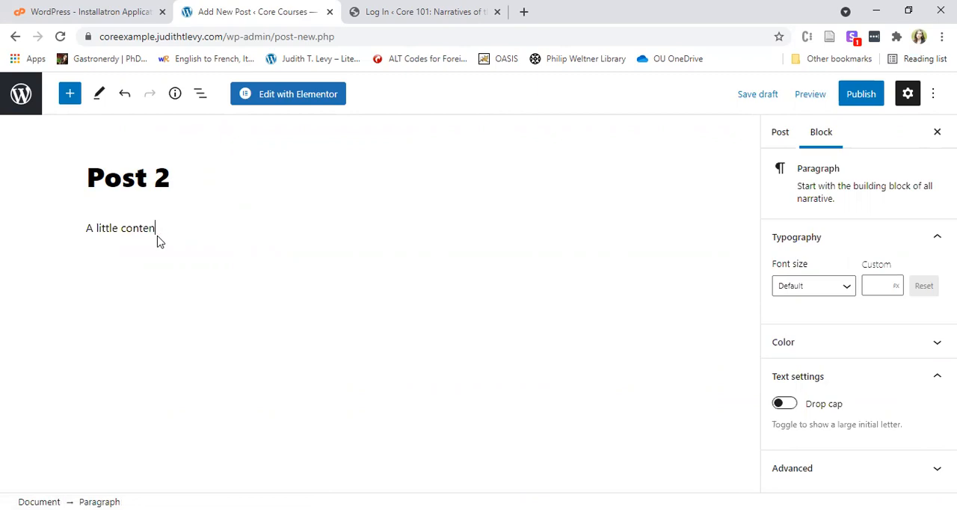
pyautogui.write('post 2!')
pyautogui.press('Return')
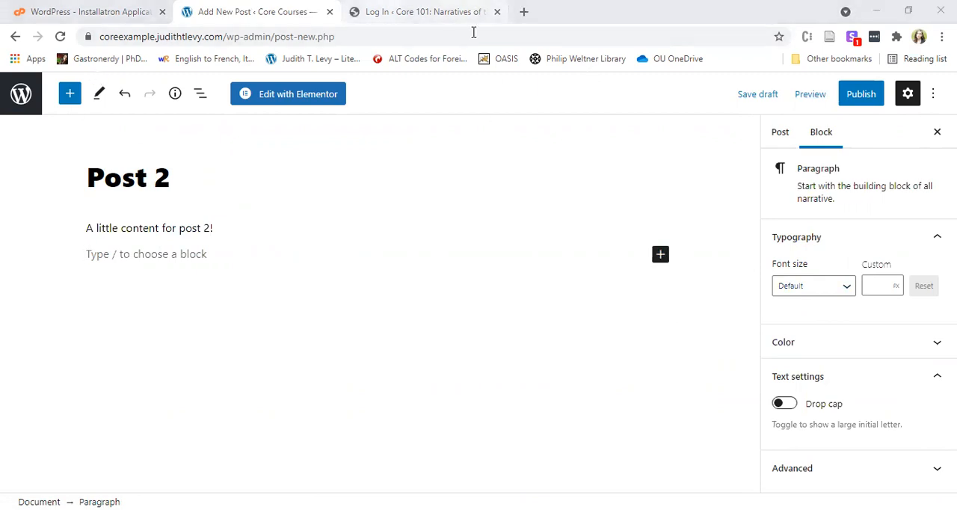
# Load flickr.com in place of the Core 101 login page and search Flickr for "ancient texts".
pyautogui.hotkey('ctrl', 'Tab')
pyautogui.click(408, 37)
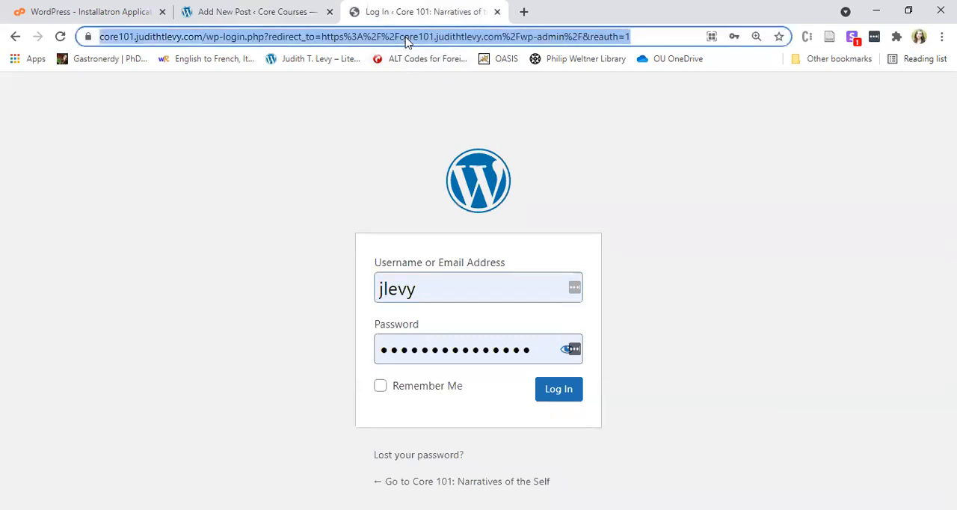
pyautogui.write('flickr.com')
pyautogui.press('Return')
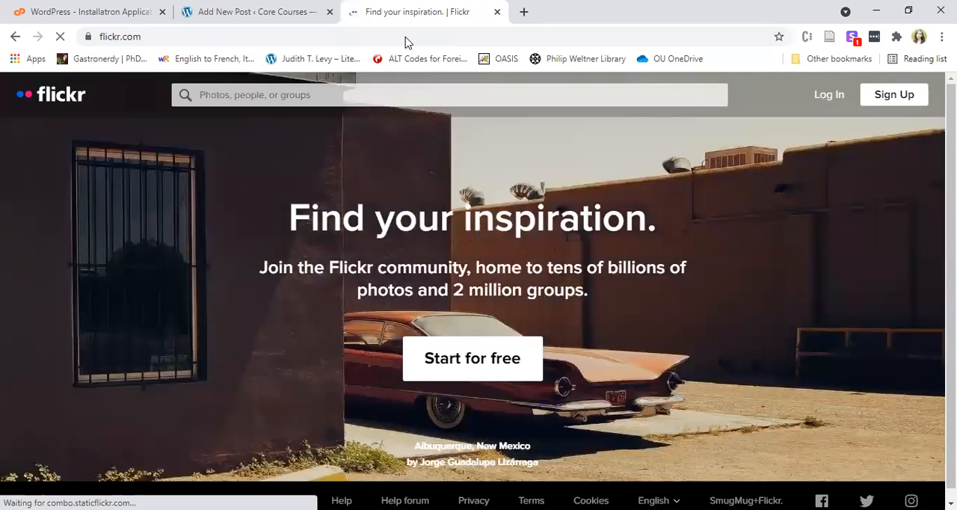
pyautogui.click(283, 96)
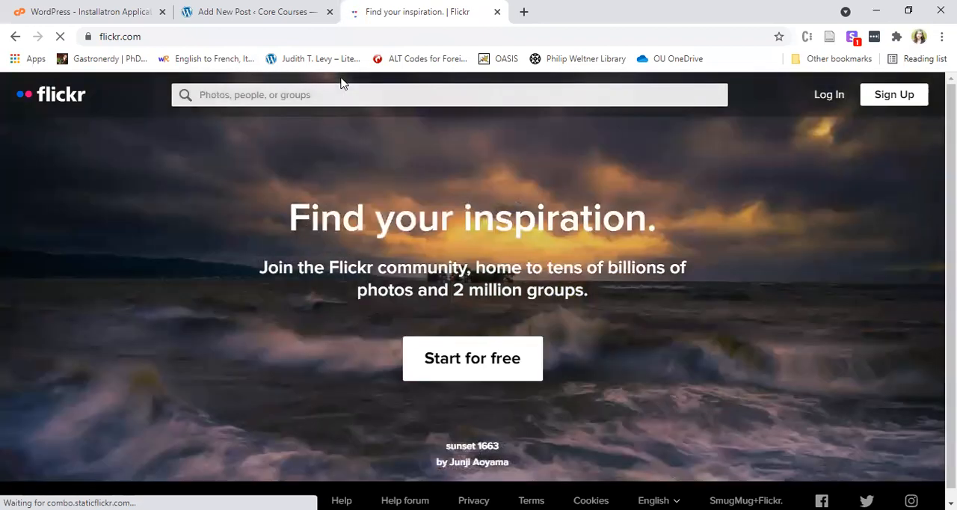
pyautogui.write('ancient texts')
pyautogui.press('Return')
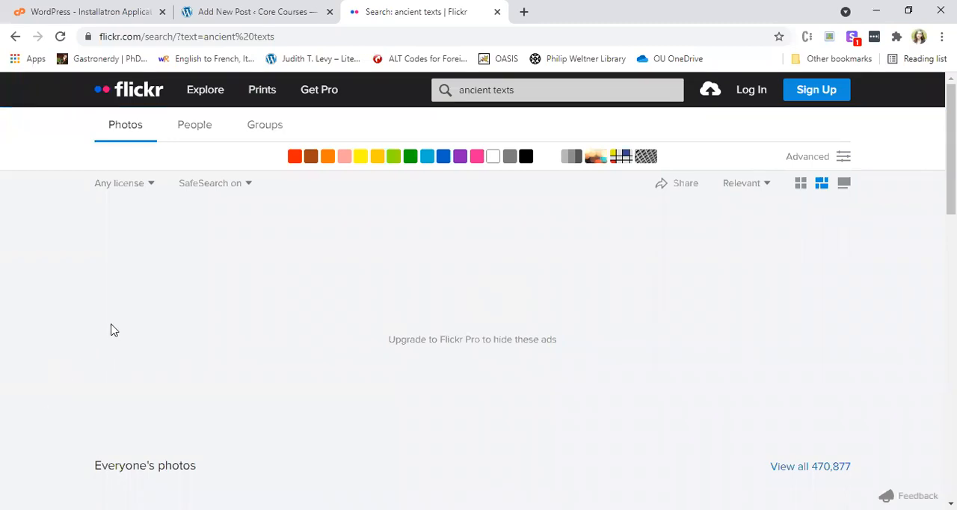
# Look through the Flickr photo results for "ancient texts".
pyautogui.scroll(-1, 115, 322)
pyautogui.scroll(-3, 116, 320)
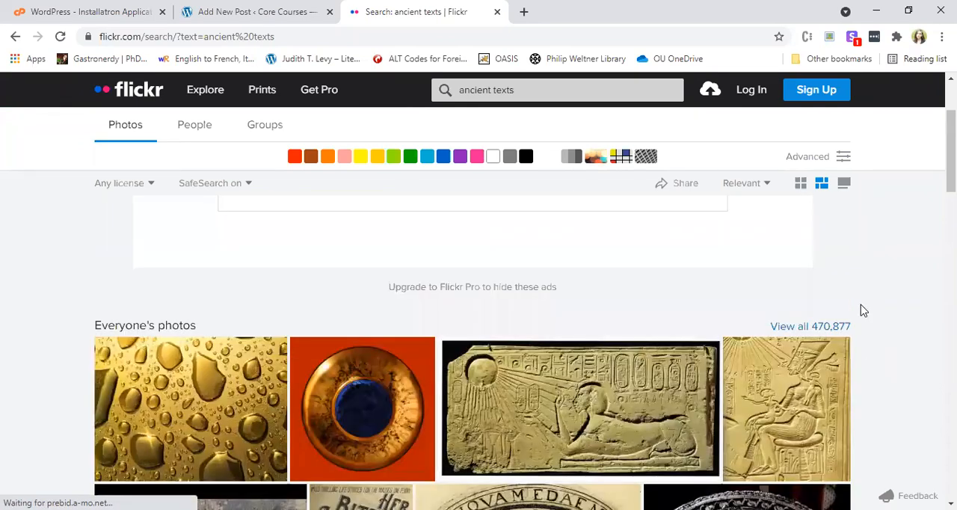
pyautogui.scroll(-2, 762, 290)
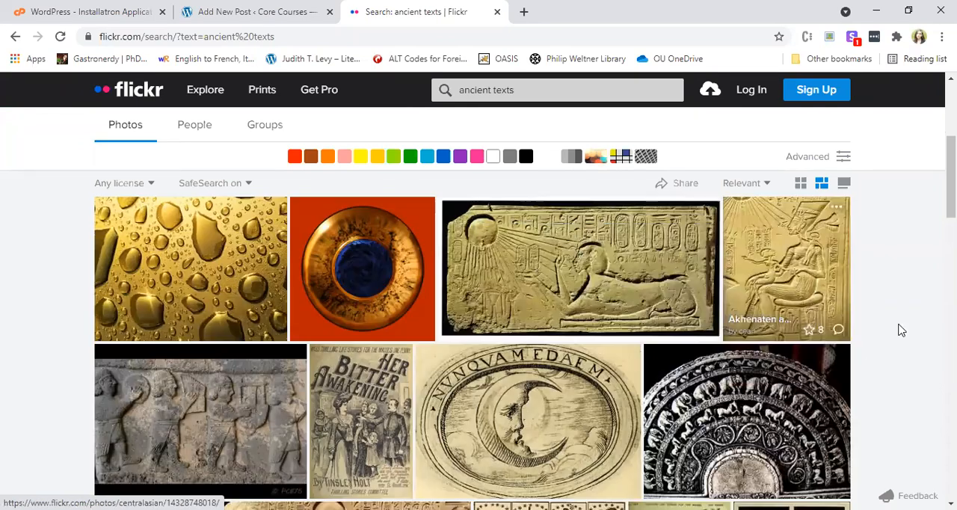
pyautogui.scroll(-2, 921, 326)
pyautogui.scroll(-1, 922, 326)
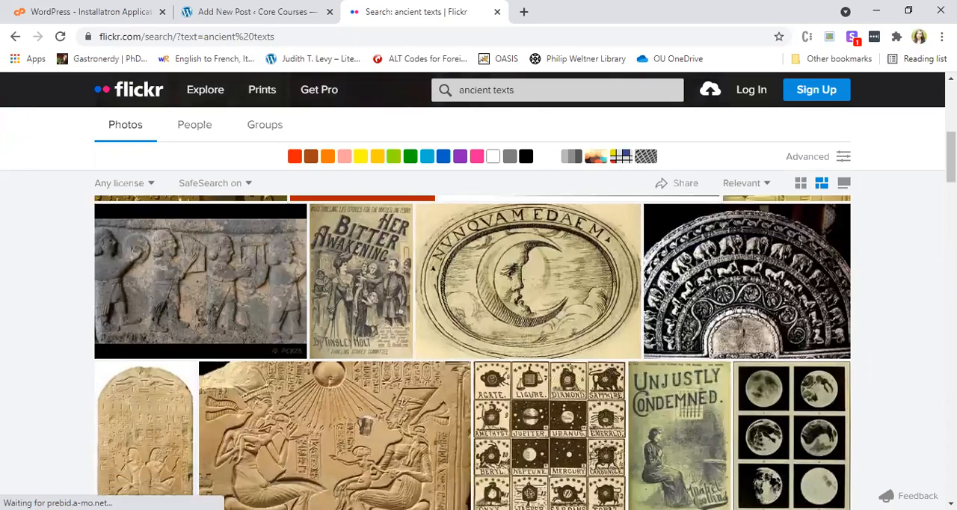
pyautogui.scroll(-1, 472, 352)
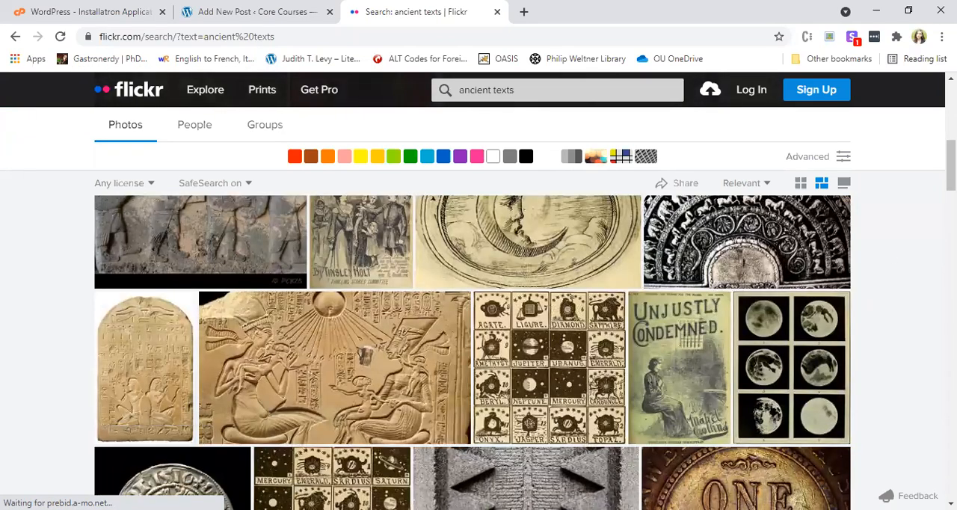
pyautogui.scroll(-2, 914, 270)
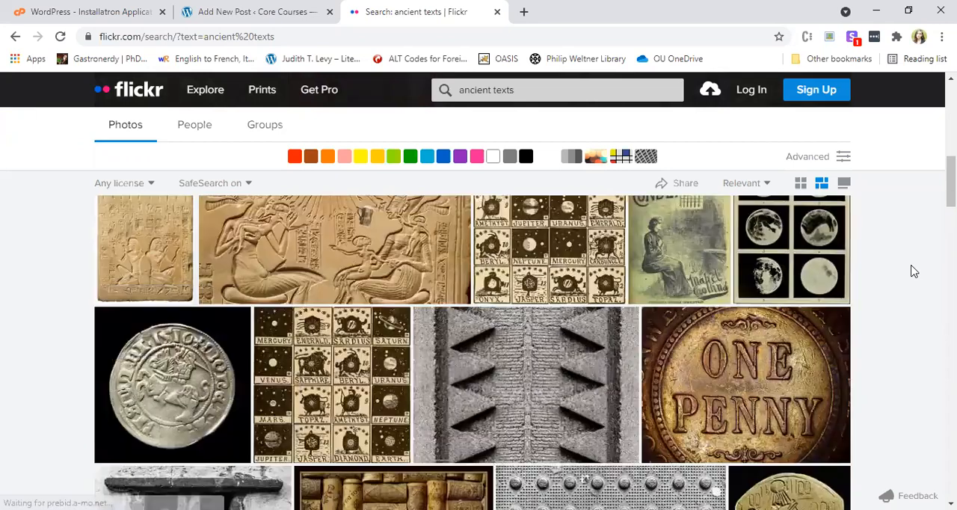
pyautogui.scroll(-2, 914, 271)
# Limit the "ancient texts" results to All creative commons licenses and look through the filtered photos.
pyautogui.scroll(4, 74, 202)
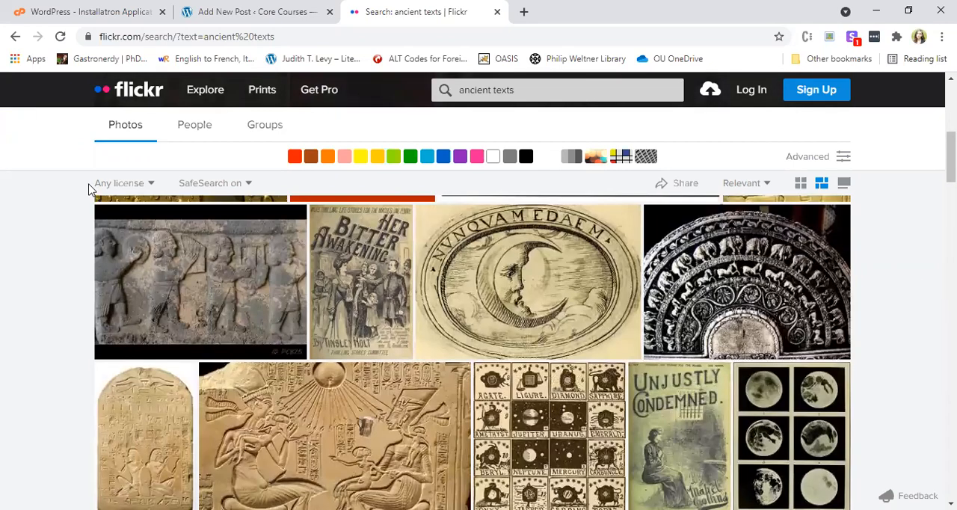
pyautogui.scroll(3, 128, 180)
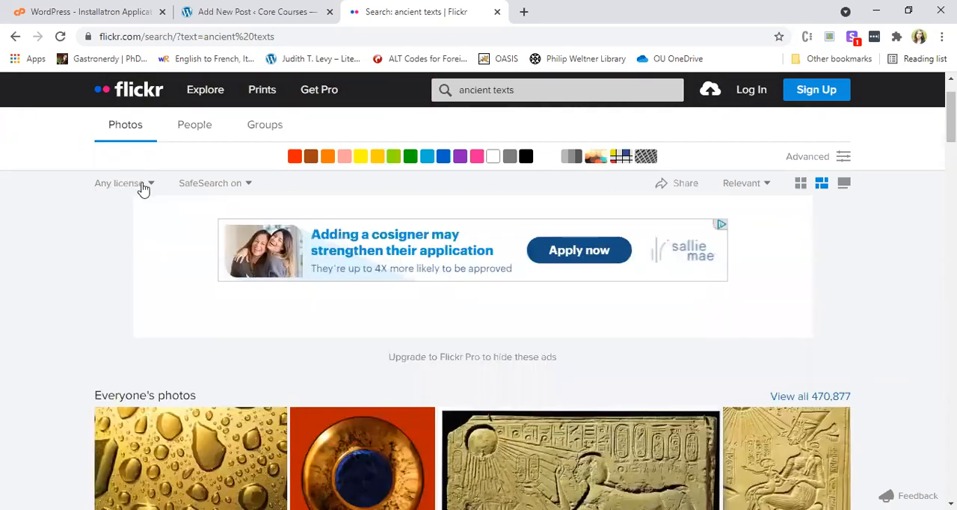
pyautogui.click(144, 188)
pyautogui.click(176, 226)
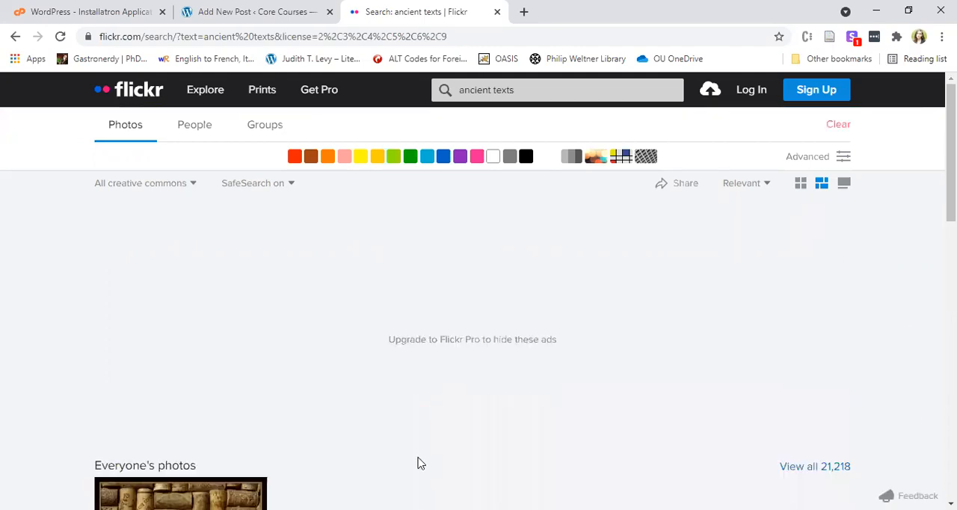
pyautogui.scroll(-3, 419, 464)
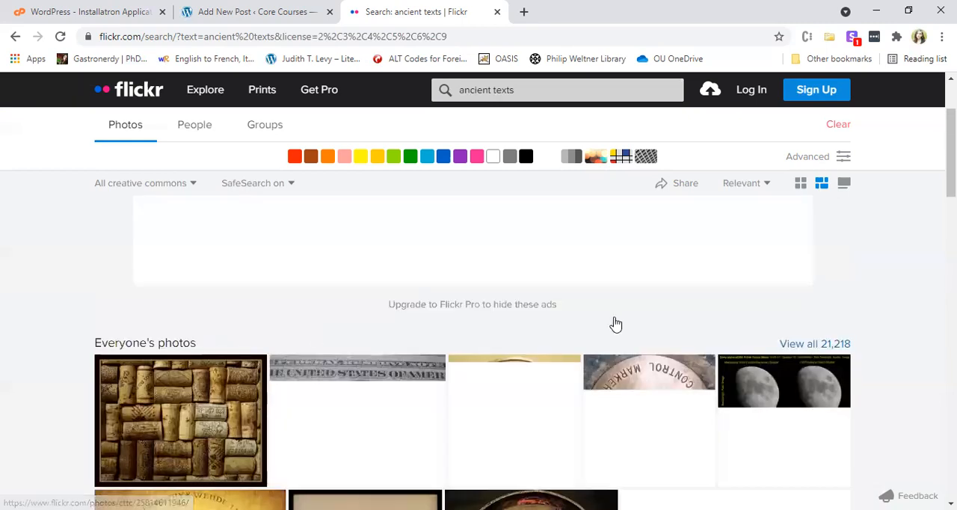
pyautogui.scroll(-4, 707, 362)
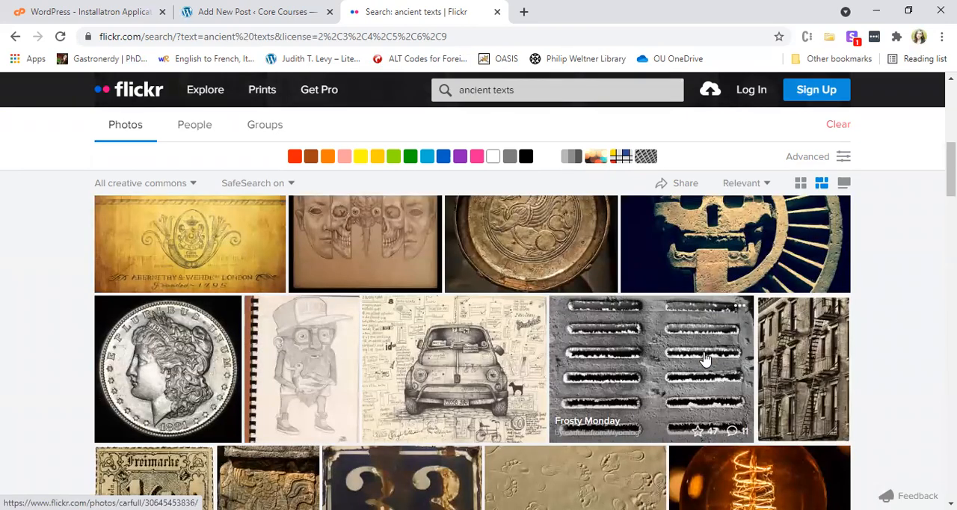
pyautogui.scroll(-2, 705, 359)
pyautogui.scroll(-2, 705, 359)
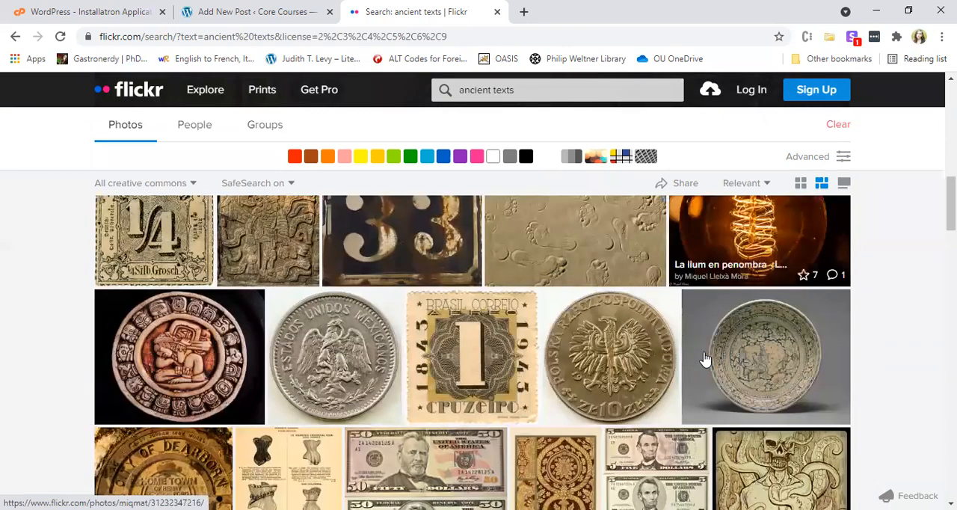
pyautogui.scroll(-2, 705, 358)
pyautogui.scroll(-1, 705, 359)
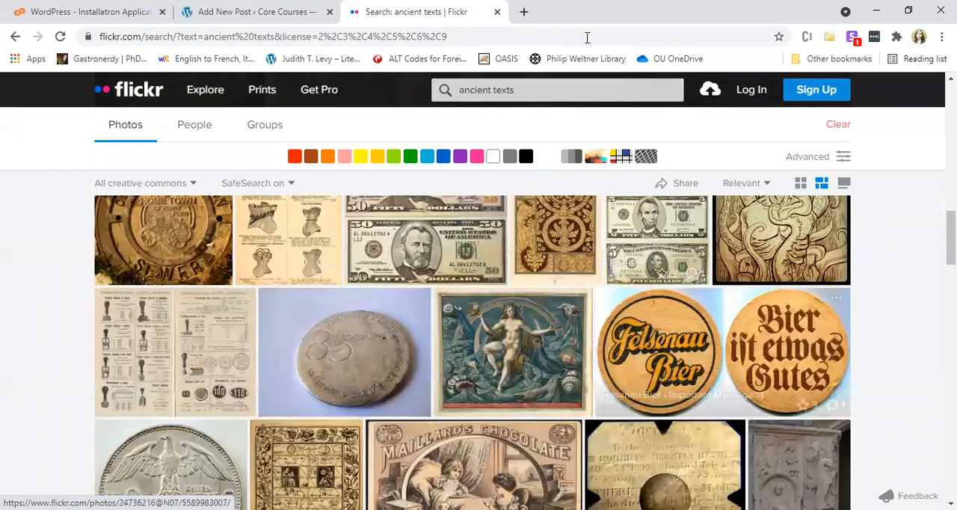
# Change the Flickr search to "ancient greece" and open the Ancient Corinth photo with the ruined arch and columns.
pyautogui.doubleClick(503, 90)
pyautogui.write('greece')
pyautogui.press('Return')
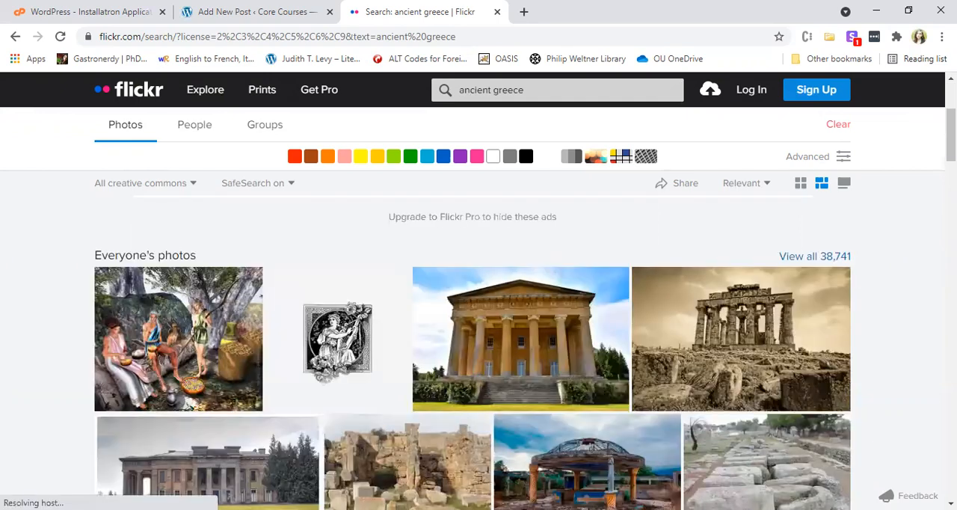
pyautogui.scroll(-3, 472, 351)
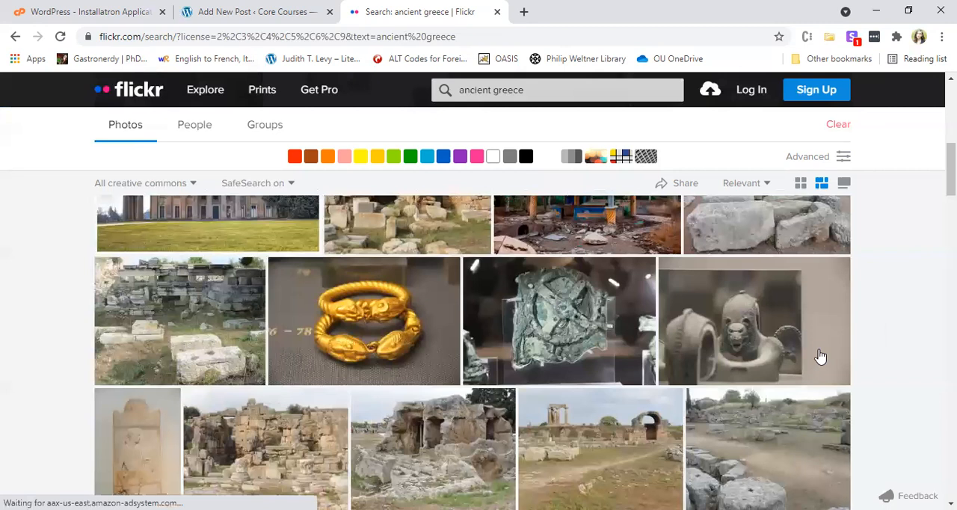
pyautogui.scroll(-2, 598, 310)
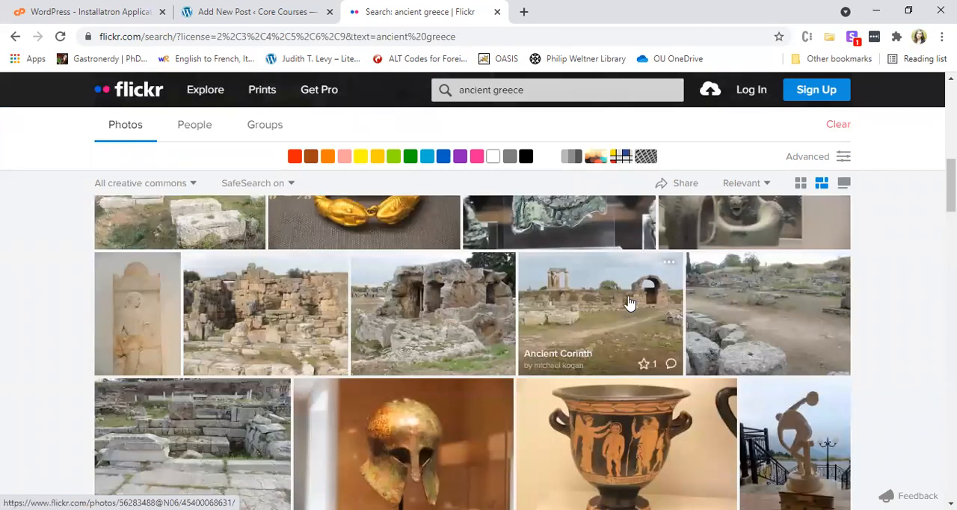
pyautogui.click(640, 310)
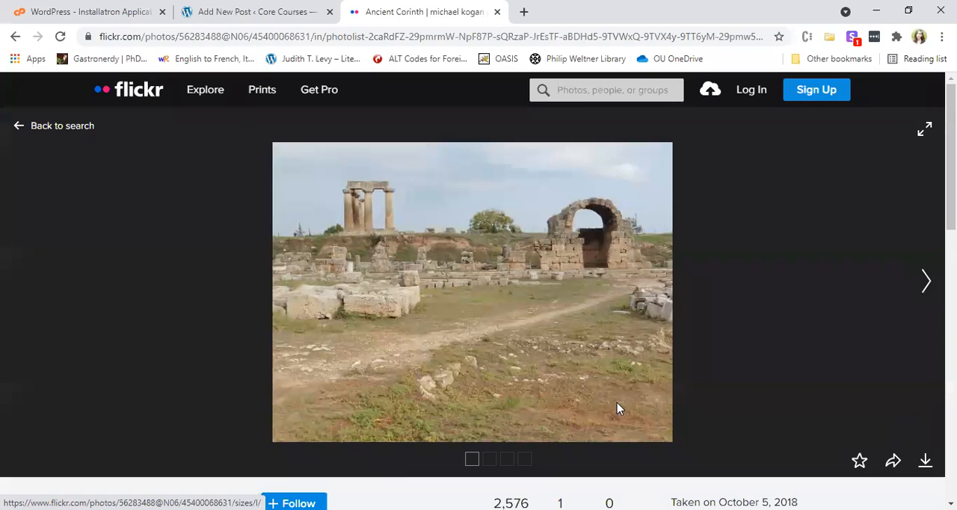
# Download the Ancient Corinth photo in its original size and open its "Some rights reserved" license page.
pyautogui.scroll(-2, 616, 373)
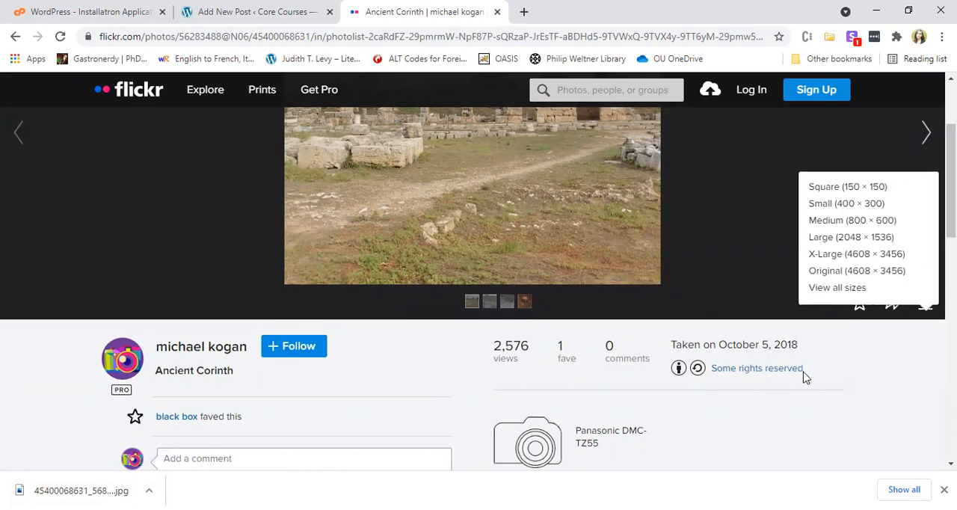
pyautogui.scroll(2, 803, 375)
pyautogui.scroll(-3, 801, 374)
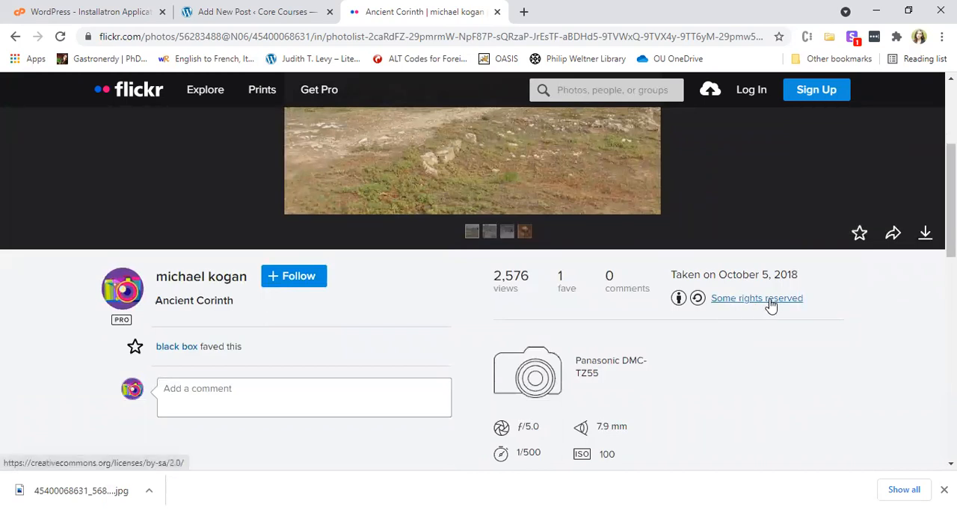
pyautogui.click(770, 300)
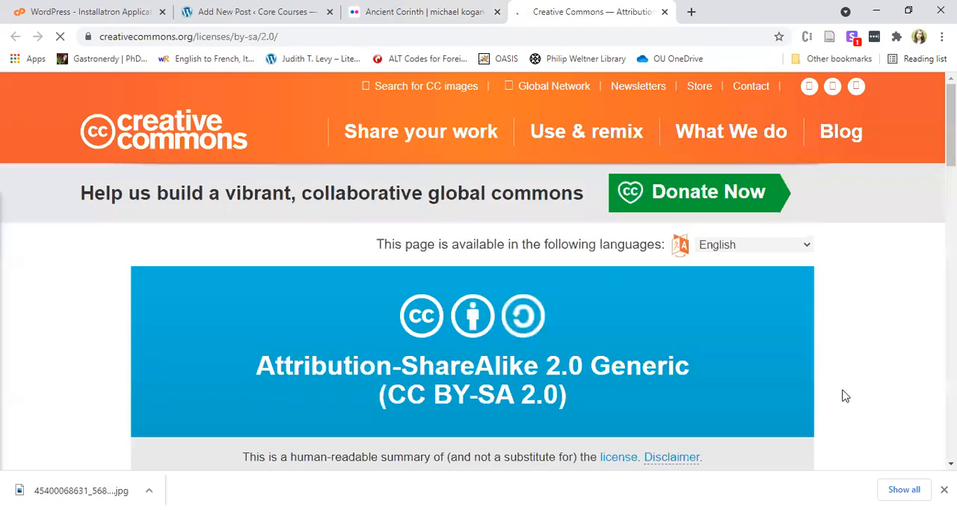
# Read the CC BY-SA 2.0 license summary, including the permitted uses and the attribution and ShareAlike terms.
pyautogui.scroll(-1, 843, 395)
pyautogui.moveTo(400, 327); pyautogui.dragTo(539, 326)
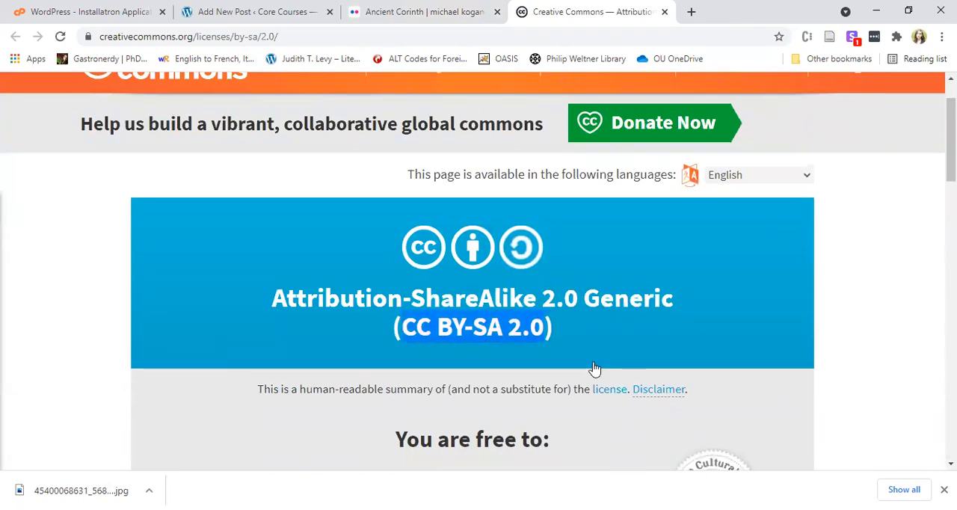
pyautogui.scroll(-3, 594, 367)
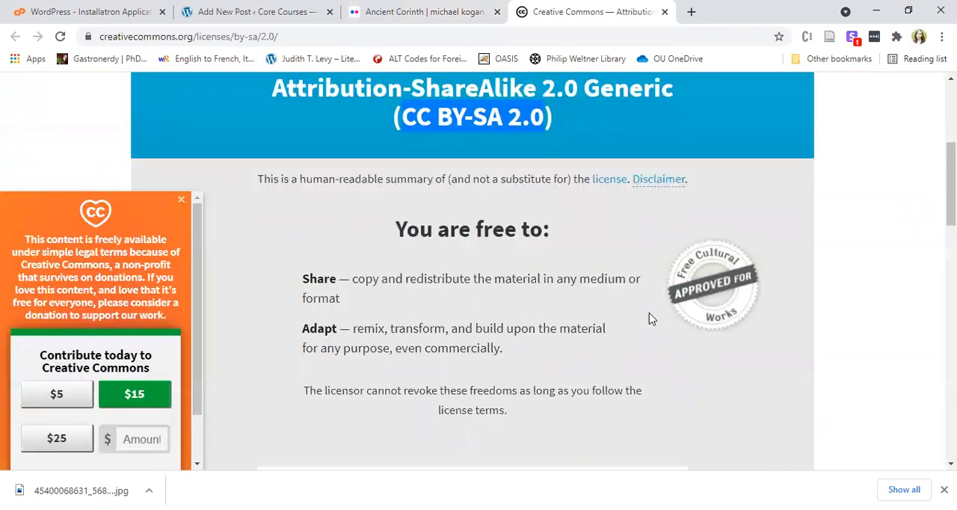
pyautogui.scroll(-1, 499, 323)
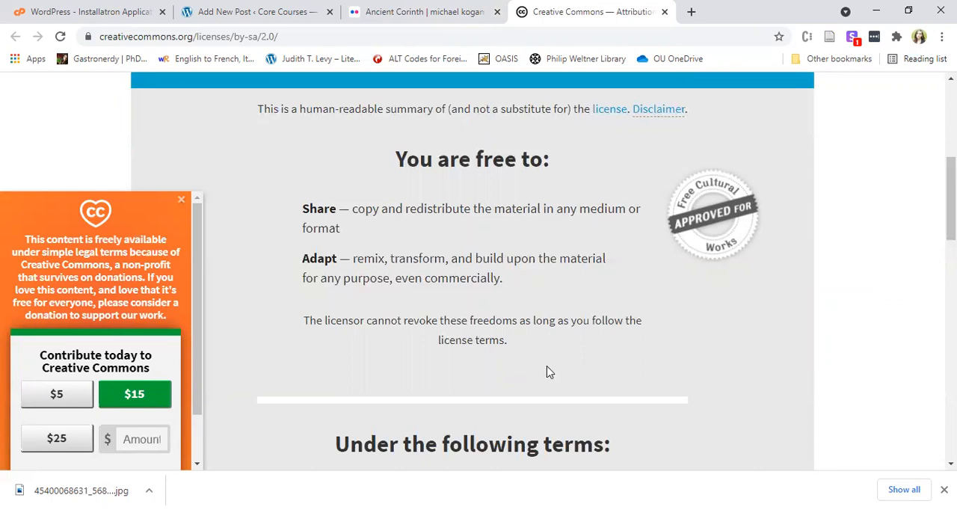
pyautogui.scroll(-2, 660, 430)
pyautogui.scroll(-1, 660, 391)
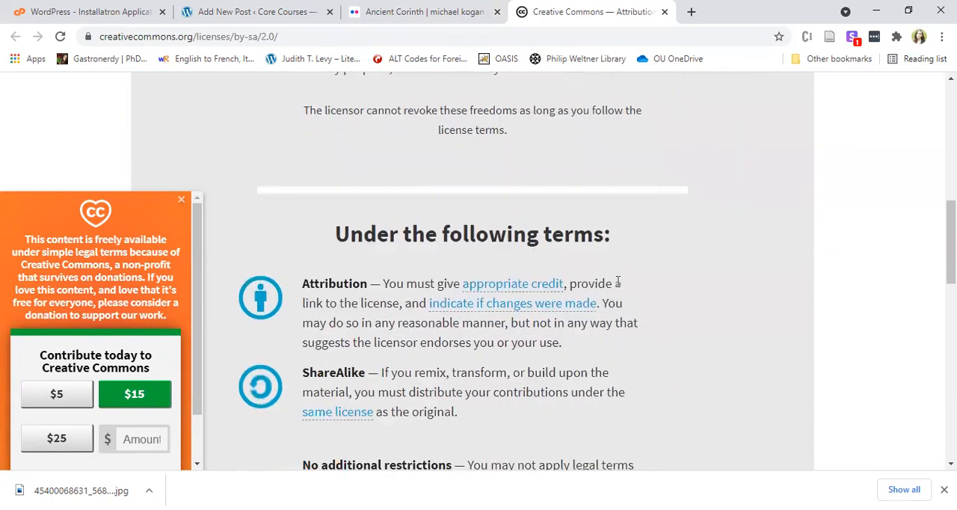
pyautogui.scroll(-1, 587, 288)
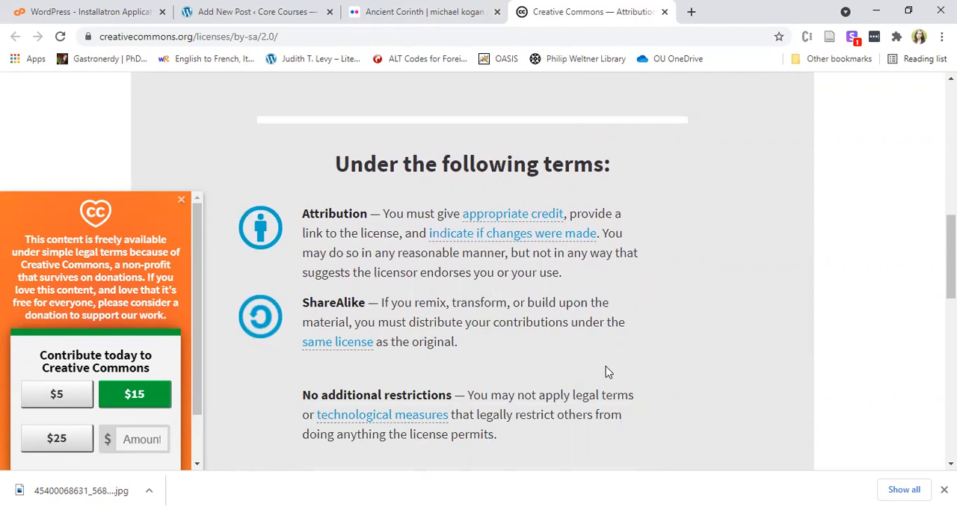
pyautogui.scroll(8, 676, 338)
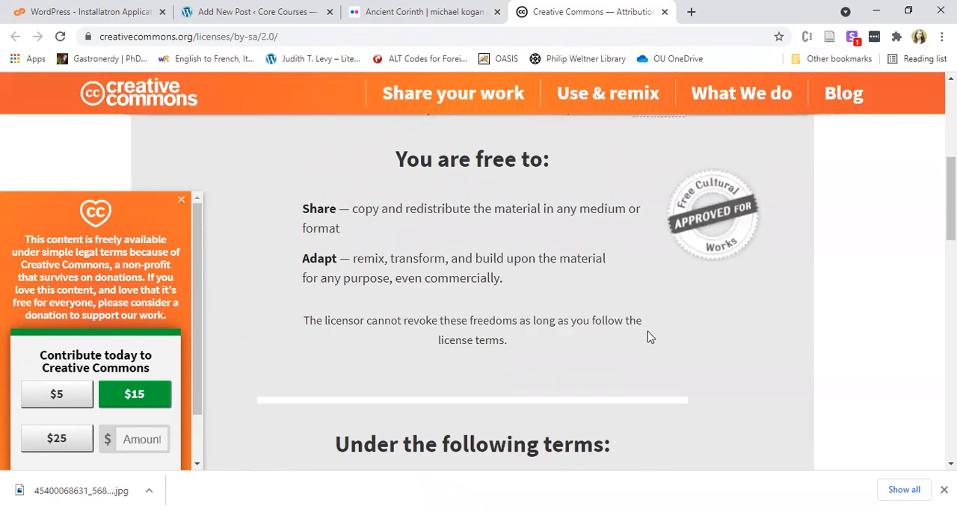
pyautogui.scroll(1, 638, 334)
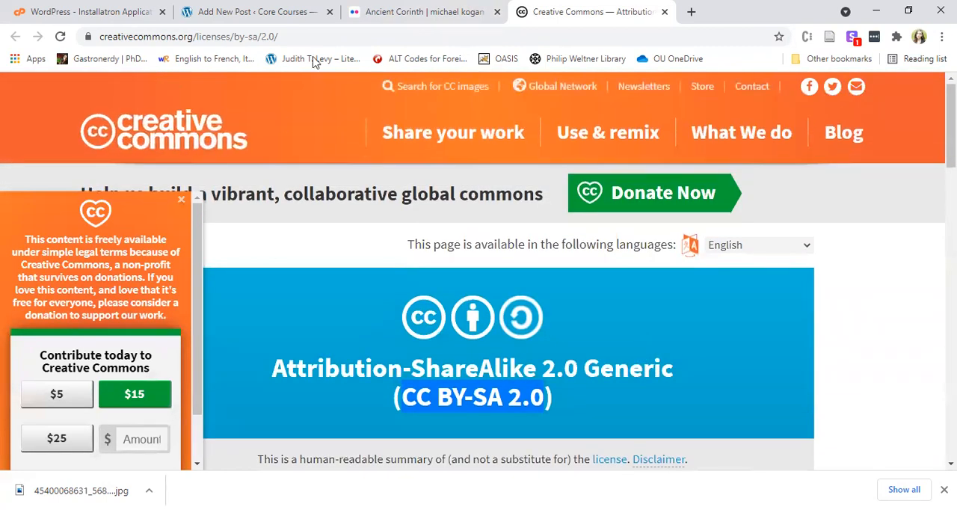
# Return to the Post 2 editor, add an Image block below the paragraph and upload the downloaded Ancient Corinth photo for it.
pyautogui.click(412, 12)
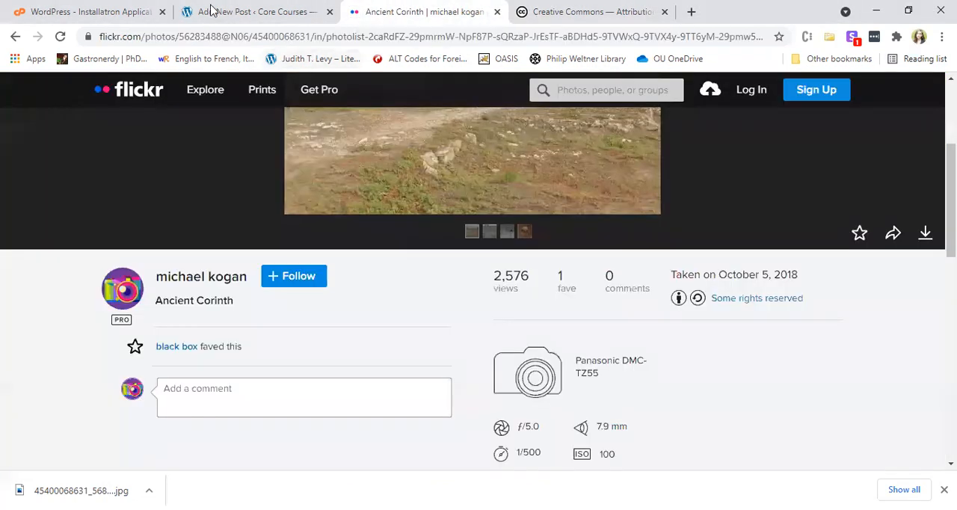
pyautogui.click(212, 9)
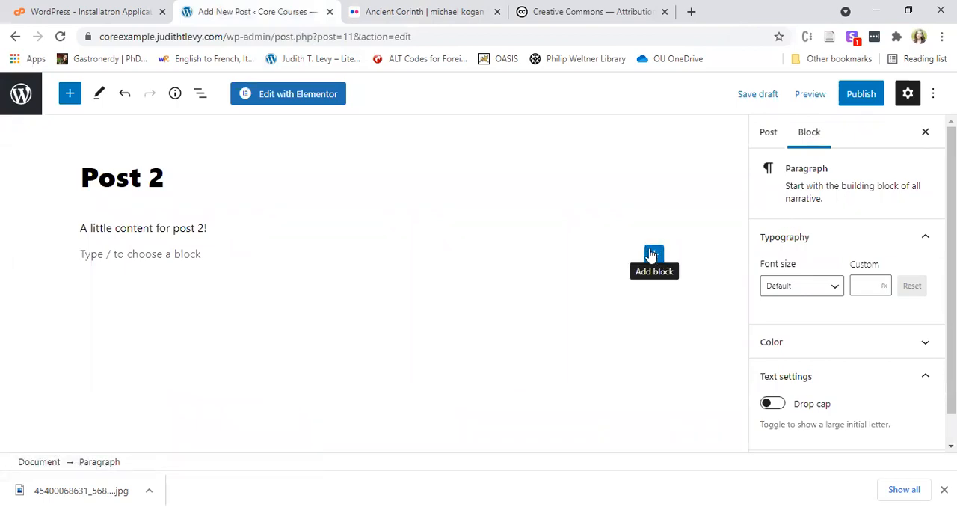
pyautogui.click(652, 254)
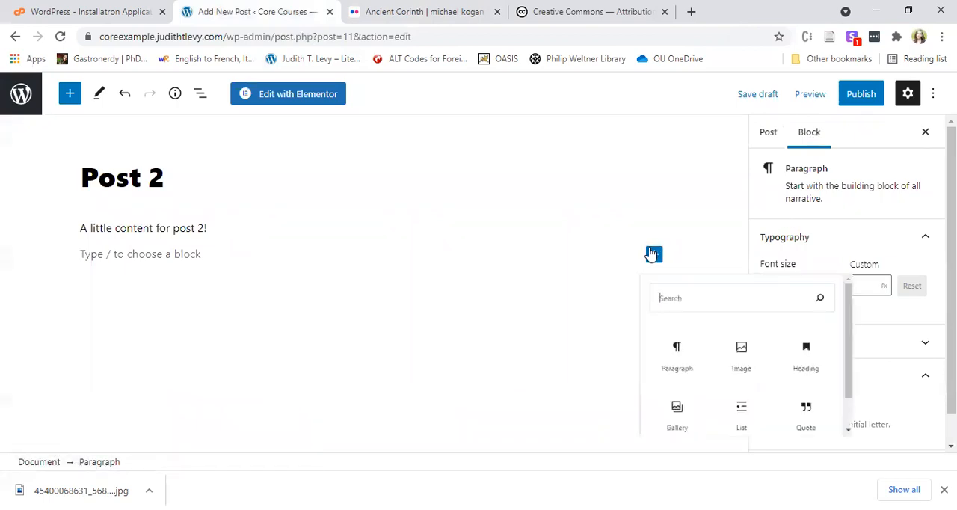
pyautogui.click(742, 358)
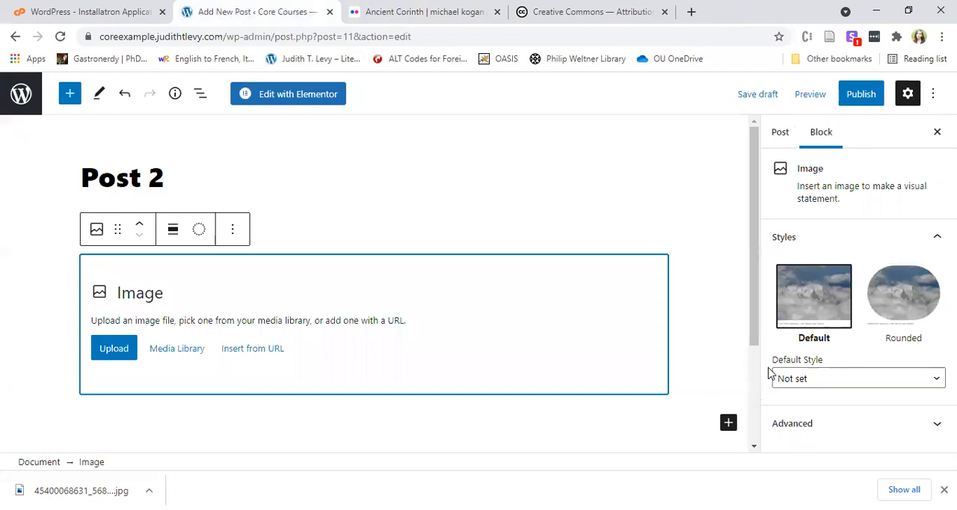
pyautogui.click(170, 358)
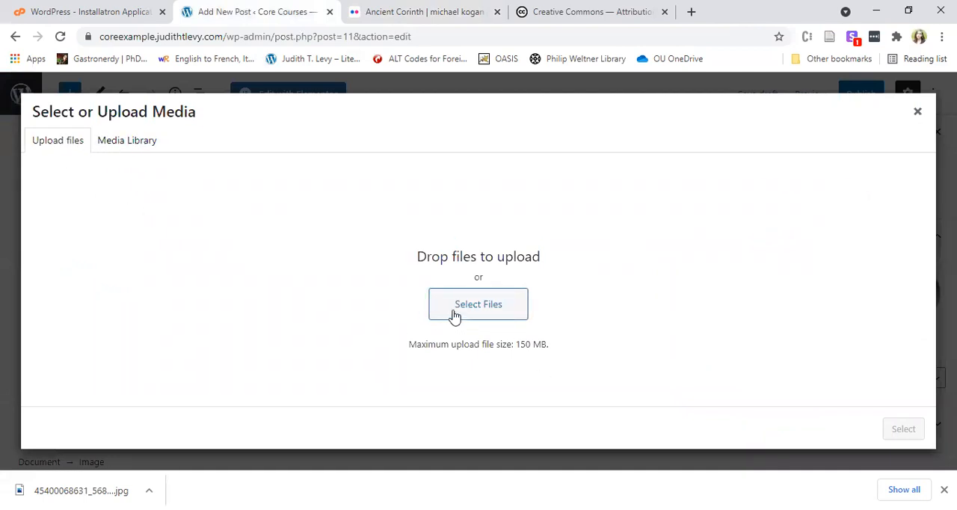
pyautogui.moveTo(80, 490); pyautogui.dragTo(505, 264)
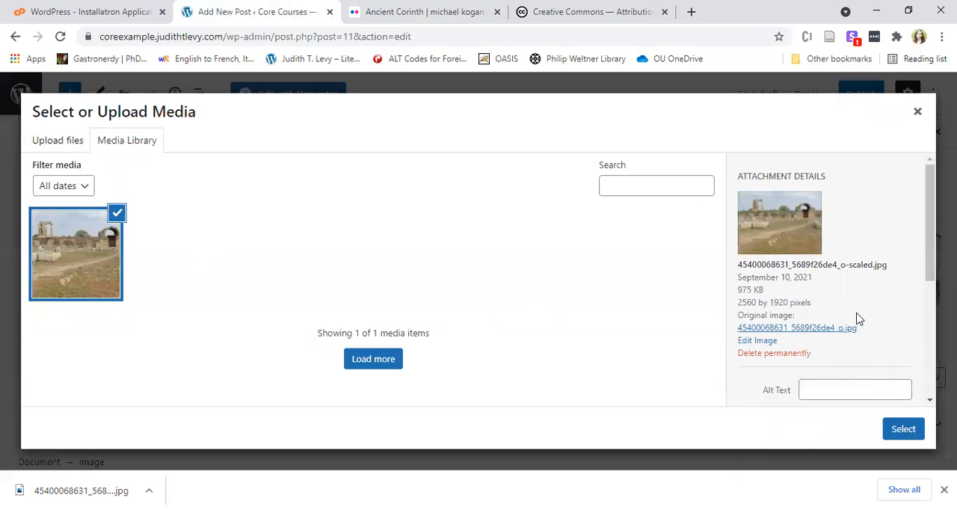
# Describe the uploaded photo as "Picture of the ruins of Corinth" in its attachment details and insert it into Post 2.
pyautogui.scroll(-3, 857, 316)
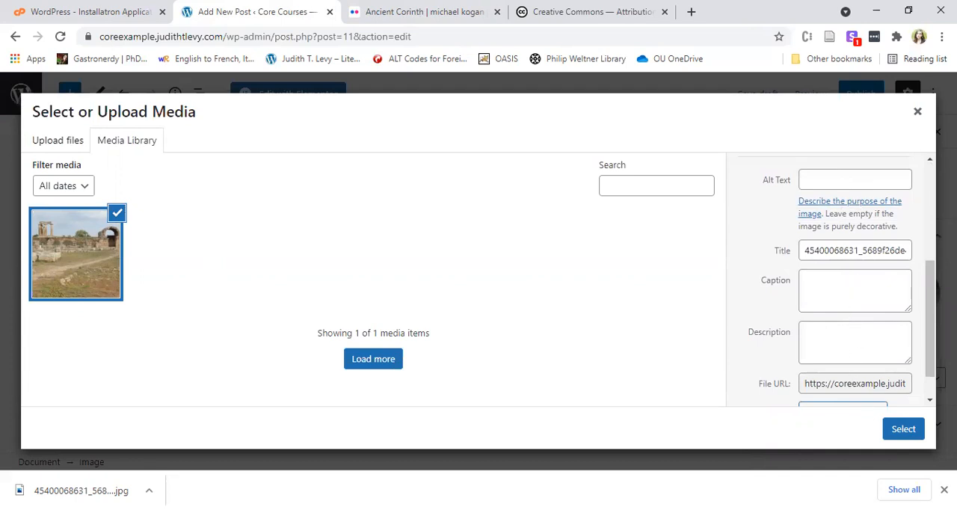
pyautogui.scroll(-1, 835, 355)
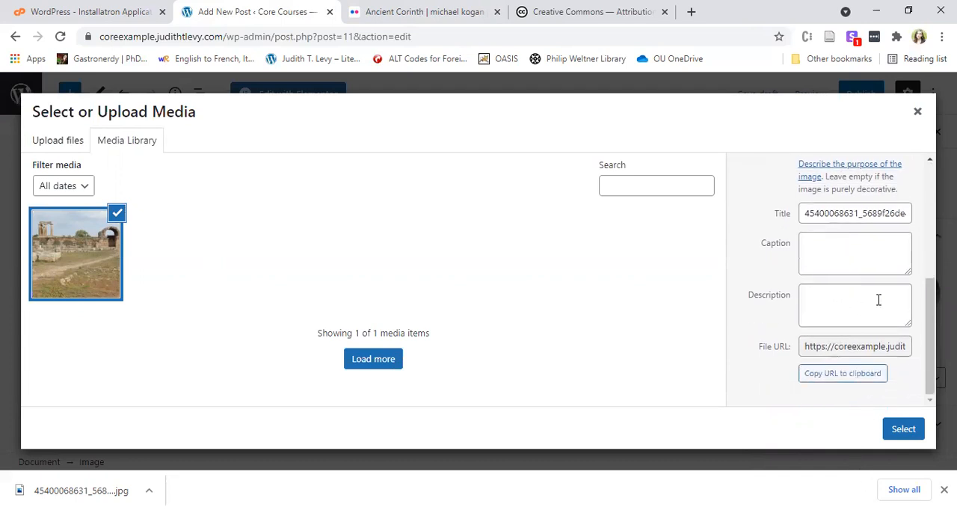
pyautogui.click(844, 308)
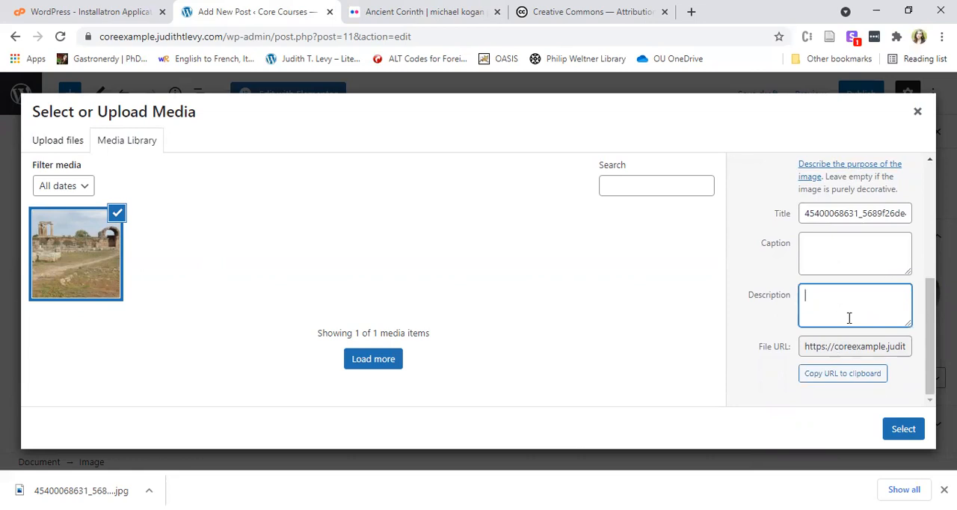
pyautogui.write('Picture of ancient Corin')
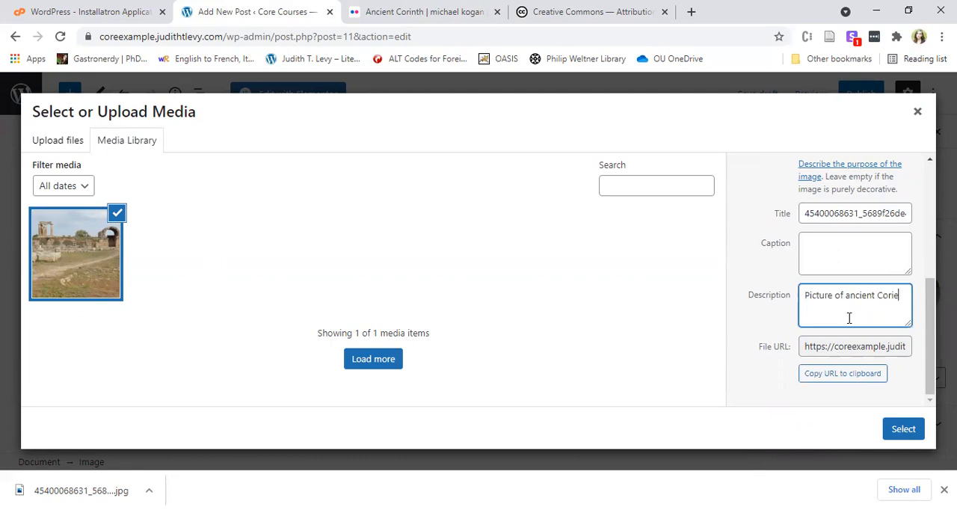
pyautogui.press('BackSpace')
pyautogui.press('BackSpace')
pyautogui.press('BackSpace')
pyautogui.press('BackSpace')
pyautogui.press('BackSpace')
pyautogui.press('BackSpace')
pyautogui.press('BackSpace')
pyautogui.write('the ruins of Cor')
pyautogui.click(871, 267)
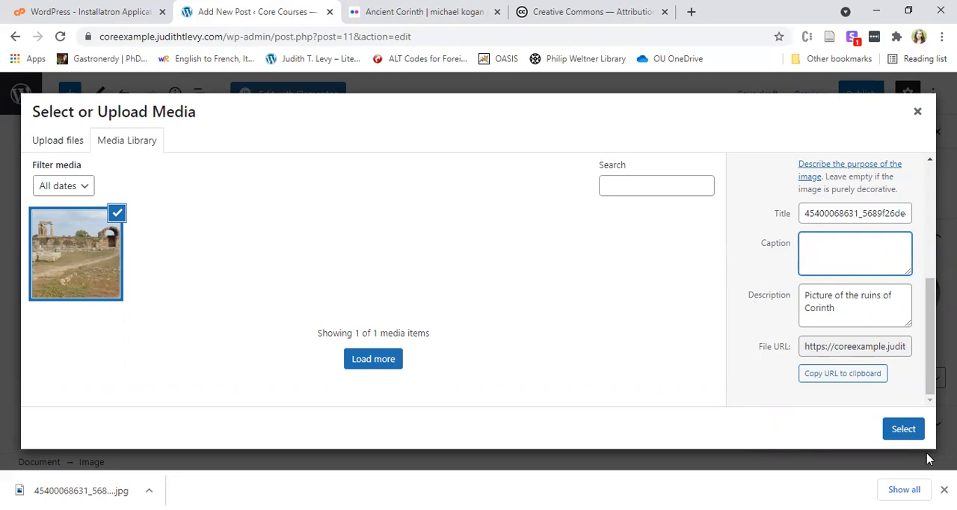
pyautogui.click(890, 433)
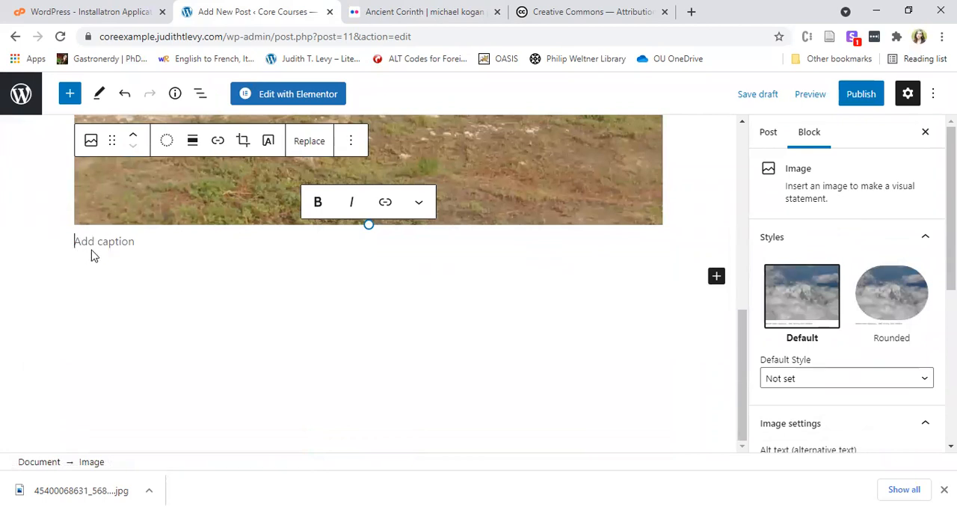
# Shrink the ruins image proportionally to about 60% of the content column's width and align it to the center.
pyautogui.scroll(4, 167, 259)
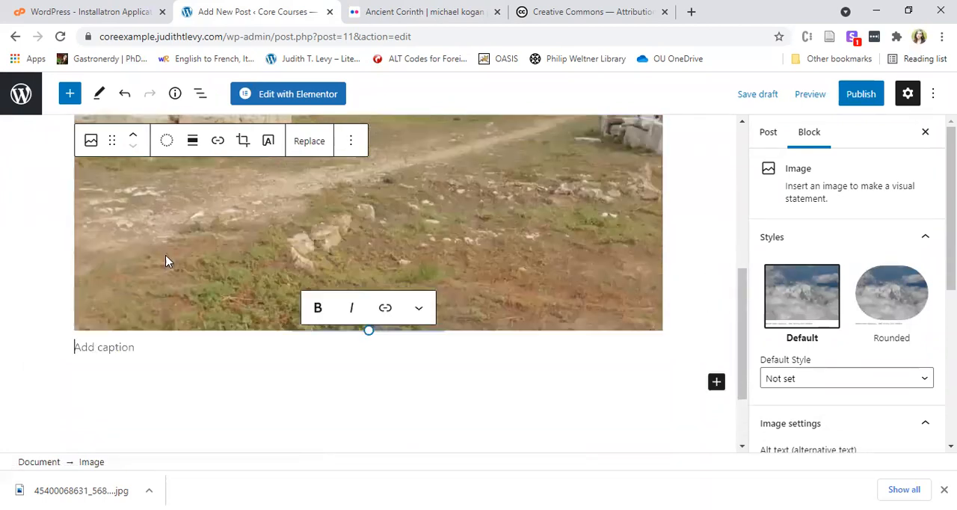
pyautogui.scroll(-2, 353, 252)
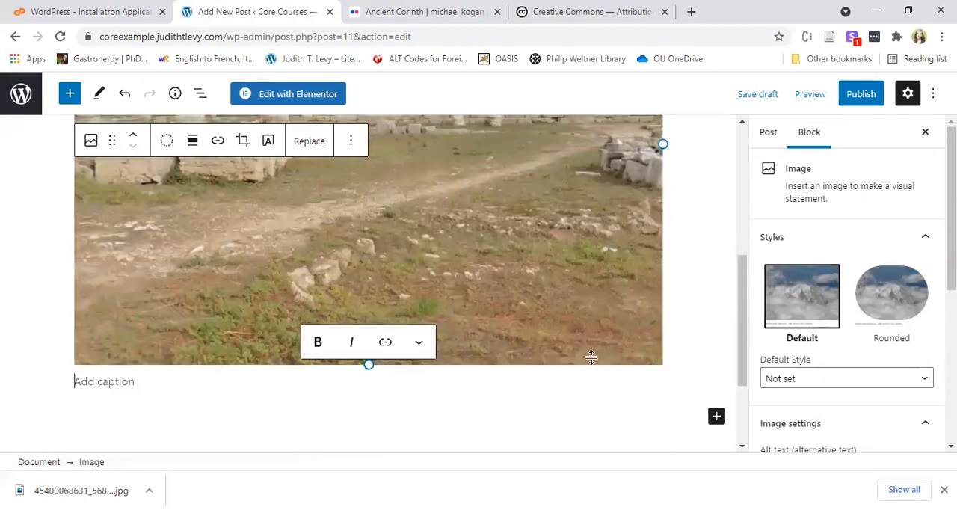
pyautogui.moveTo(367, 365); pyautogui.dragTo(257, 260)
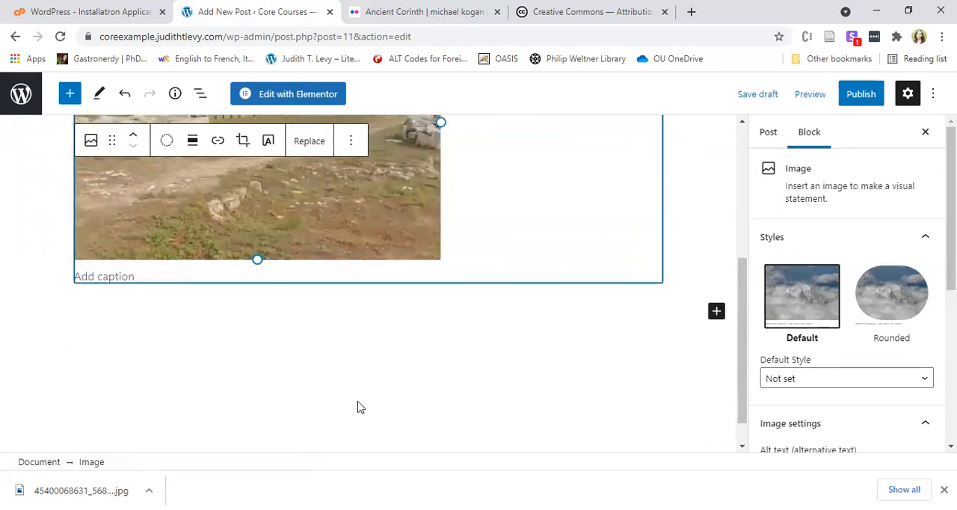
pyautogui.scroll(1, 168, 200)
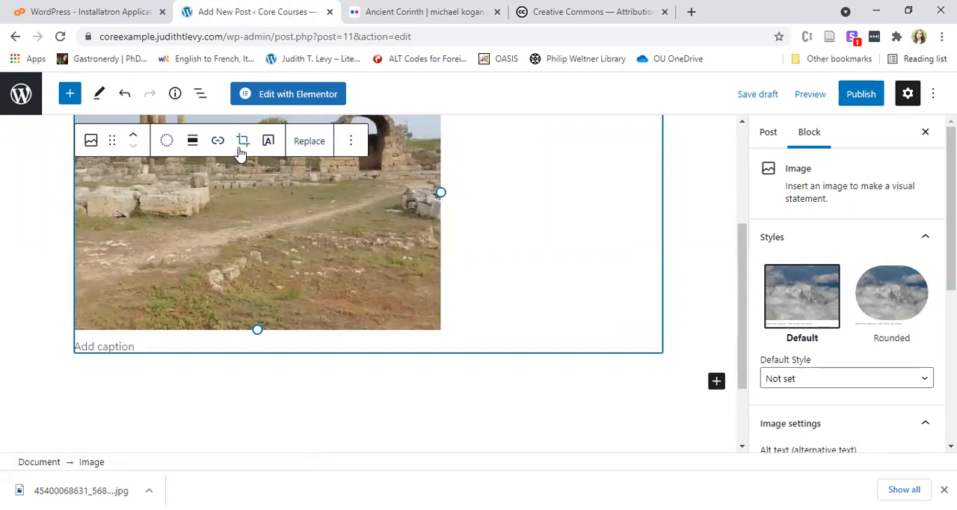
pyautogui.click(192, 144)
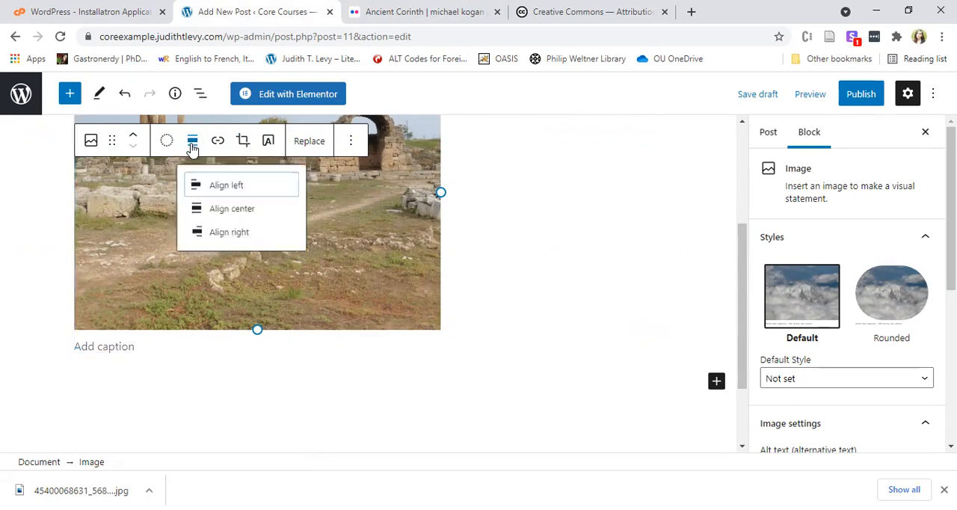
pyautogui.click(225, 214)
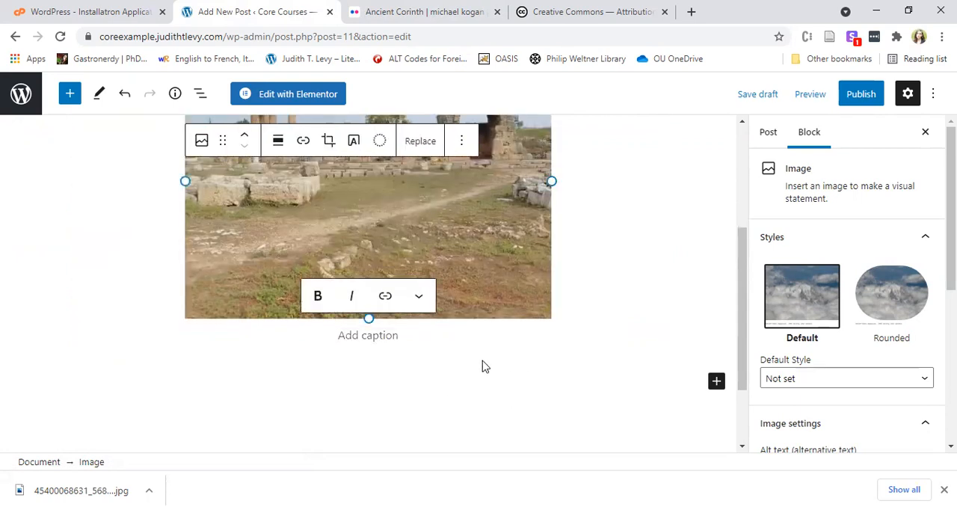
pyautogui.scroll(3, 579, 353)
pyautogui.scroll(-5, 587, 349)
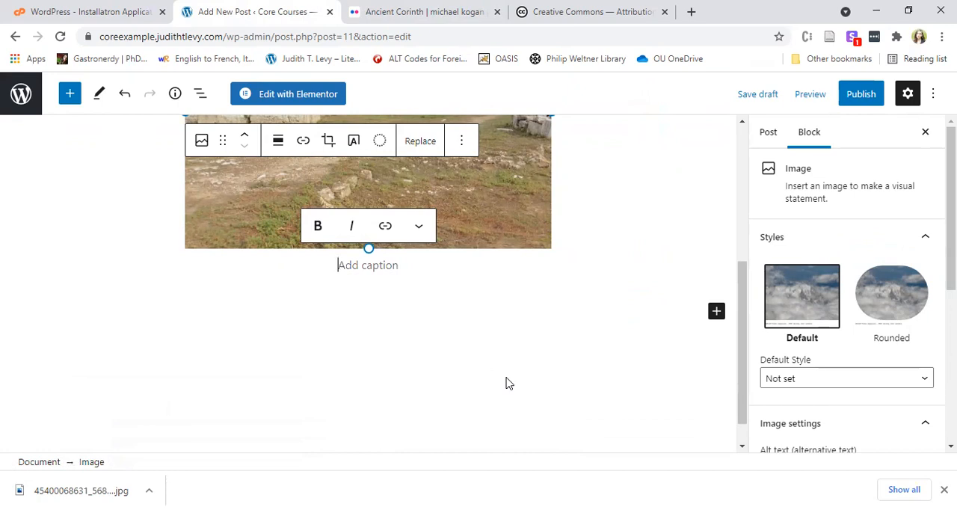
pyautogui.scroll(2, 524, 364)
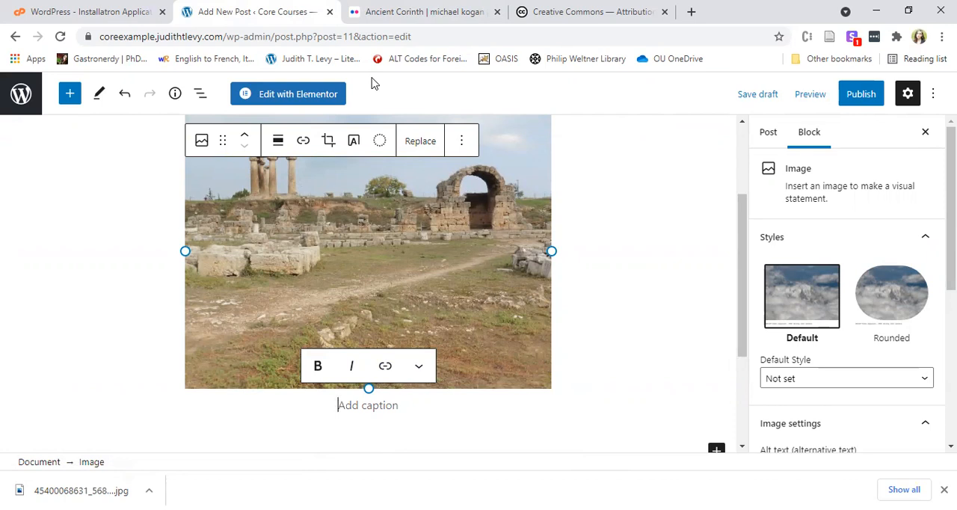
# Copy the Flickr photo page's address and caption the image "Ancient Corinth" in quotation marks, followed by "by" and the photographer's name.
pyautogui.click(388, 12)
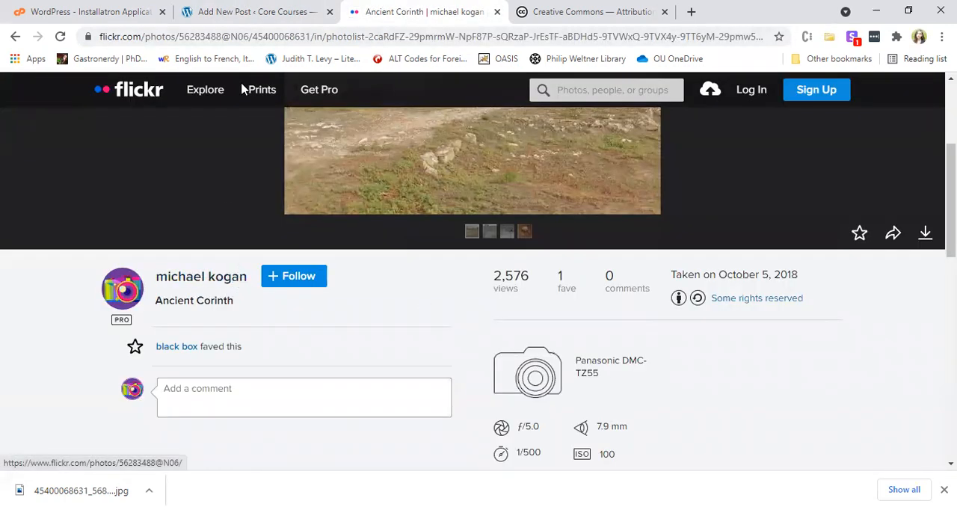
pyautogui.click(296, 46)
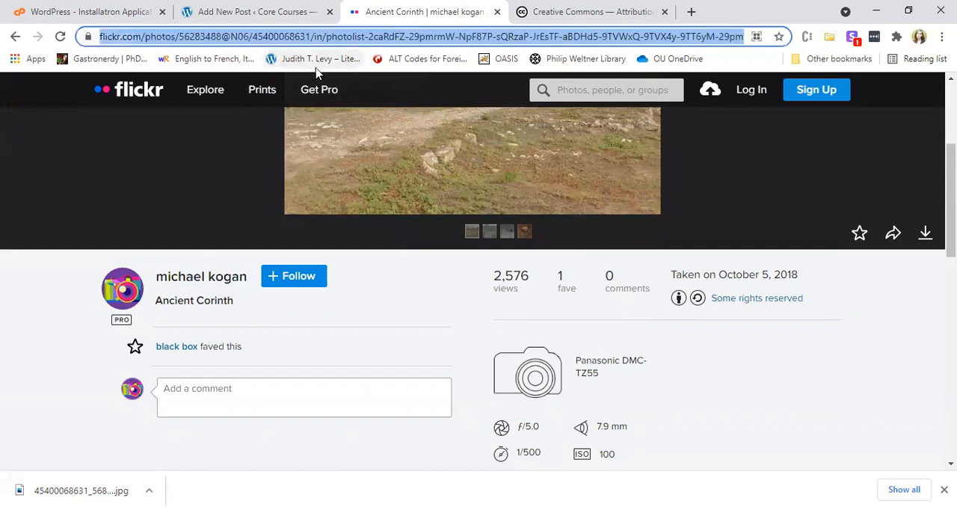
pyautogui.click(238, 21)
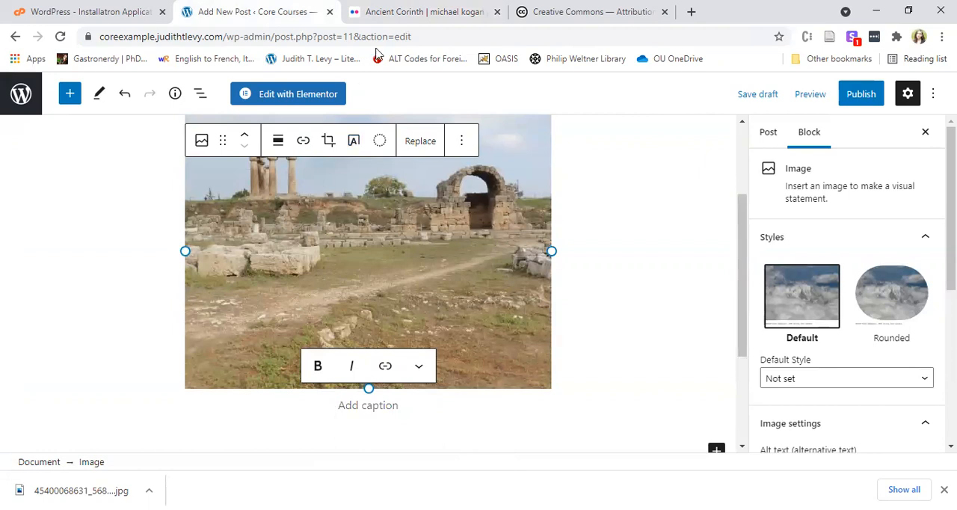
pyautogui.click(382, 21)
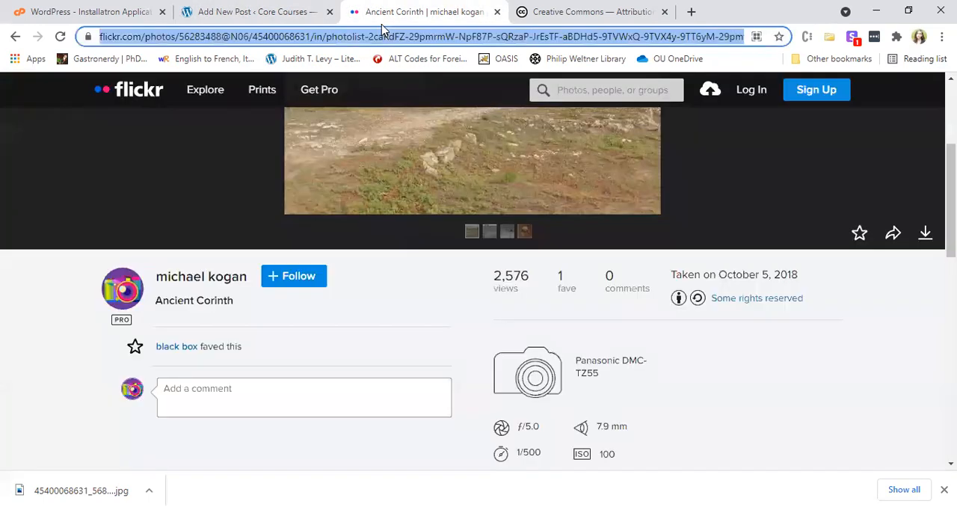
pyautogui.click(225, 9)
pyautogui.write('A')
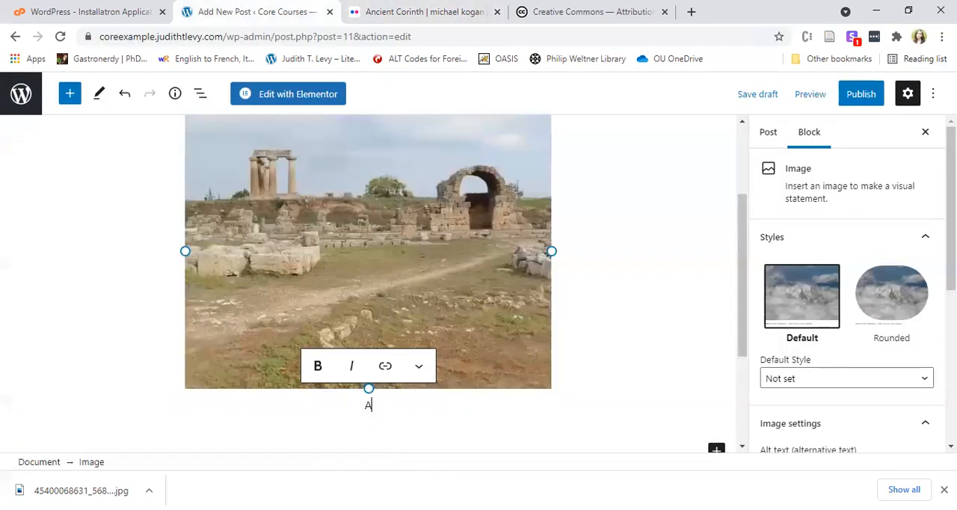
pyautogui.press('BackSpace')
pyautogui.write('"Ancient Corinth" by ')
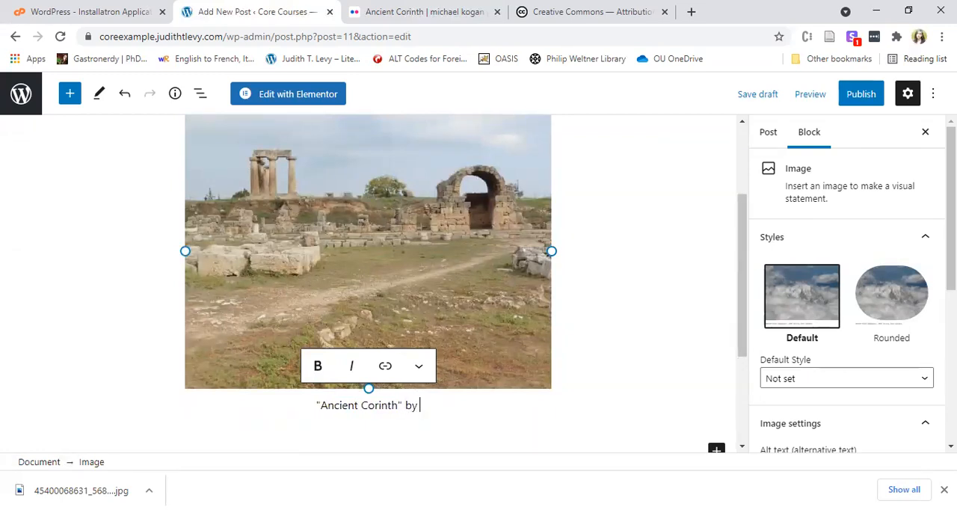
pyautogui.write('Michael Kogan')
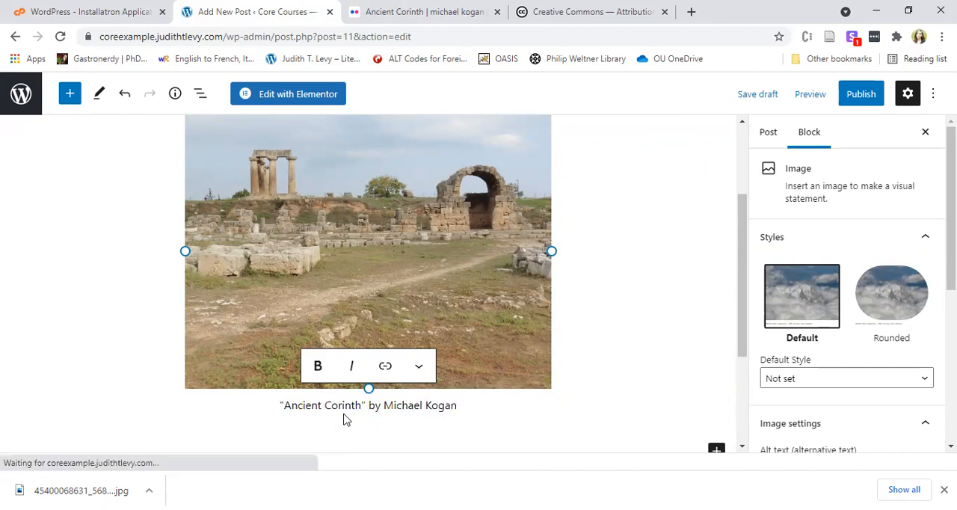
# Link the words Ancient Corinth in the image caption to the copied Flickr photo page and check that source page.
pyautogui.moveTo(361, 404); pyautogui.dragTo(283, 404)
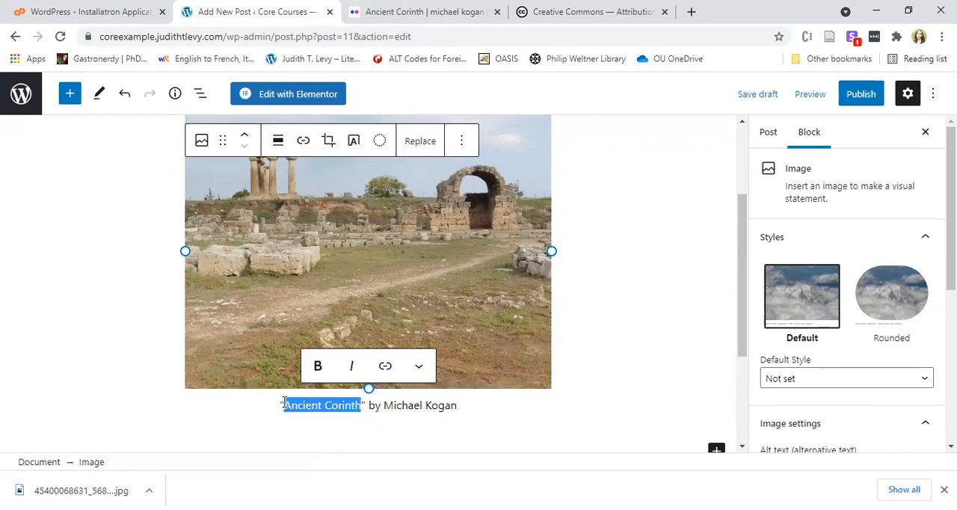
pyautogui.click(385, 366)
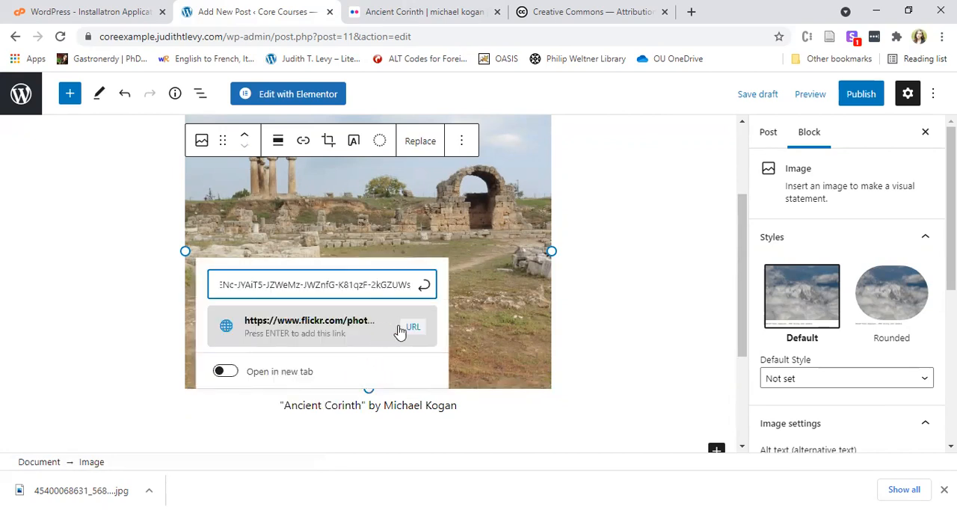
pyautogui.click(423, 286)
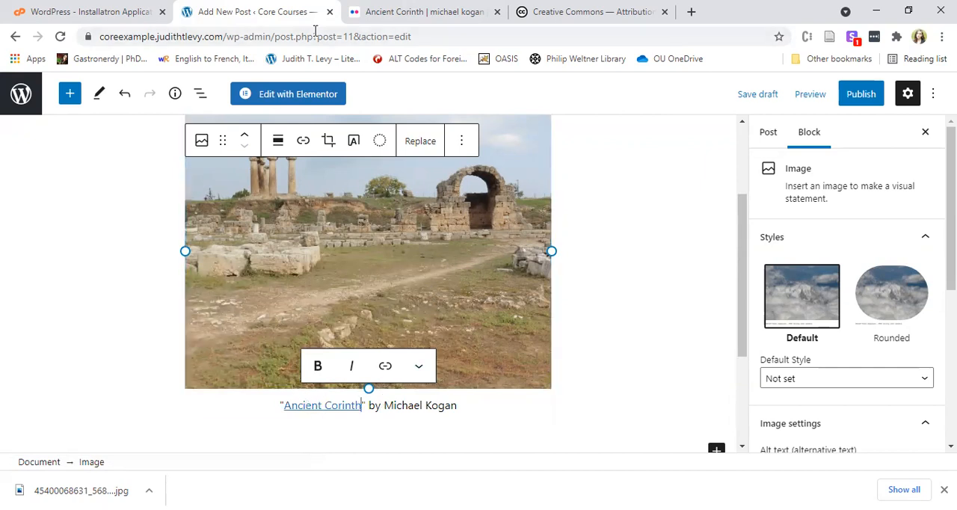
pyautogui.click(389, 11)
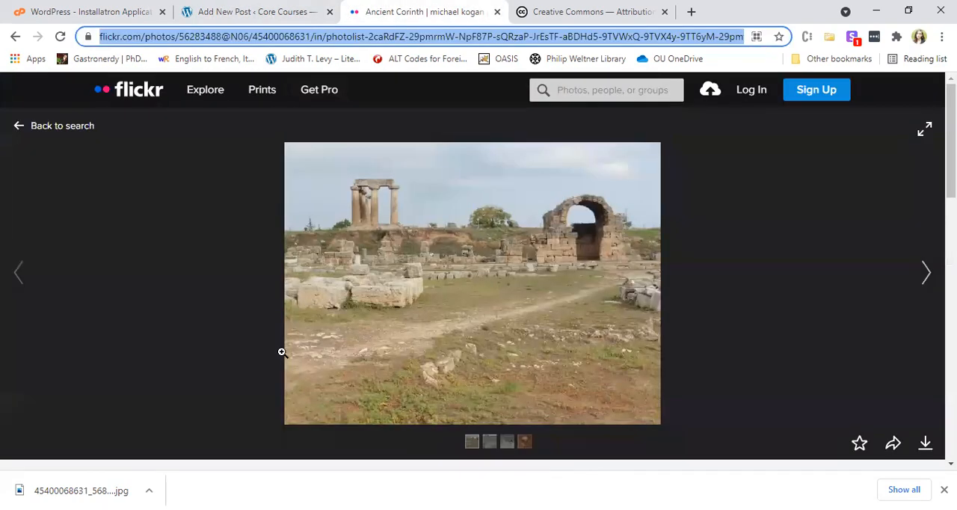
pyautogui.click(249, 9)
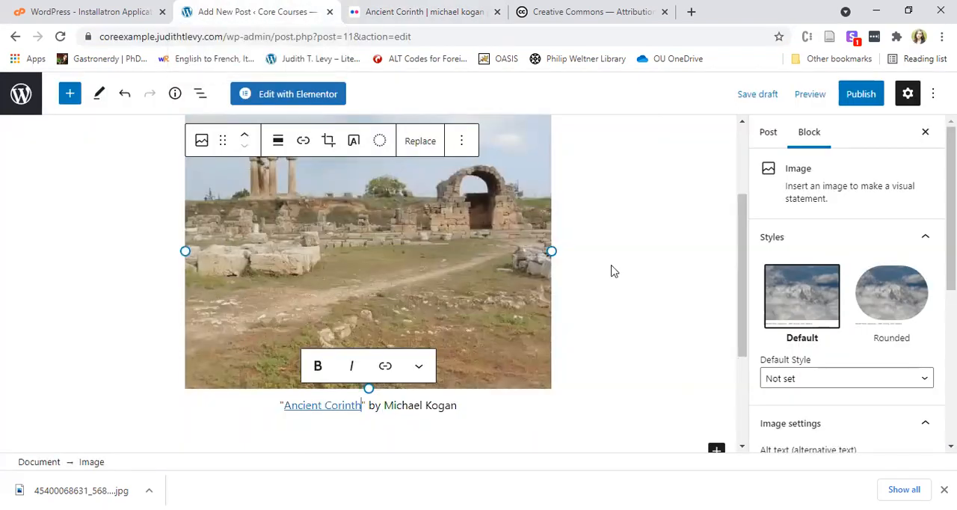
# Save Post 2 as a draft and preview it in a new browser tab, checking its text and image.
pyautogui.scroll(3, 713, 252)
pyautogui.click(750, 98)
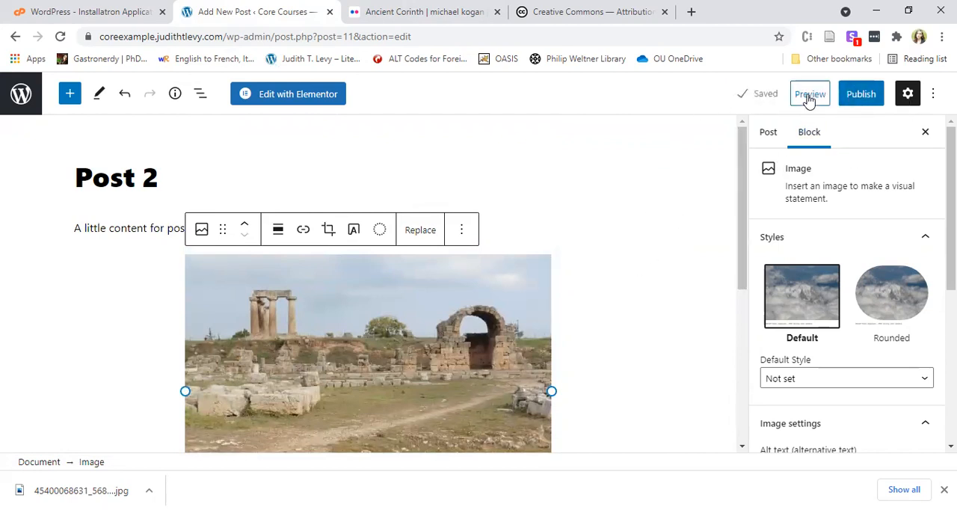
pyautogui.click(809, 96)
pyautogui.click(790, 227)
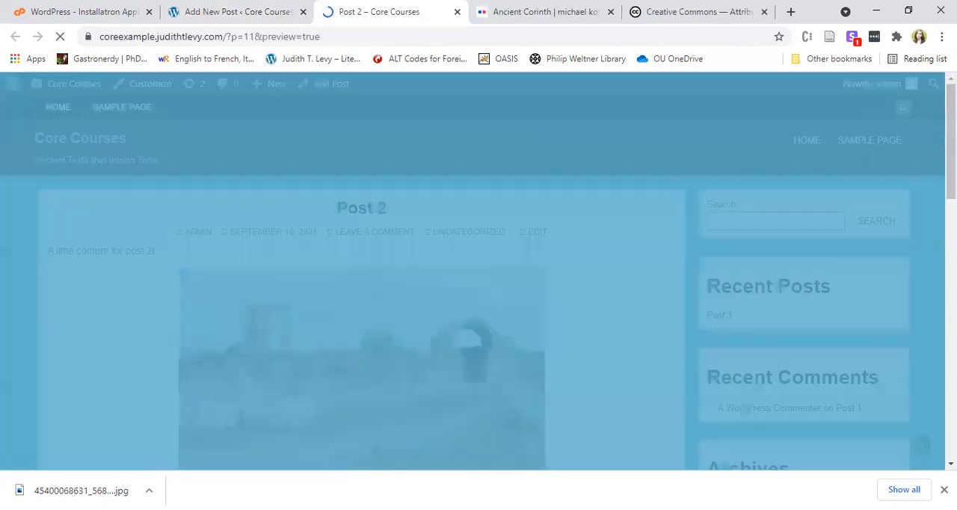
pyautogui.scroll(-5, 419, 344)
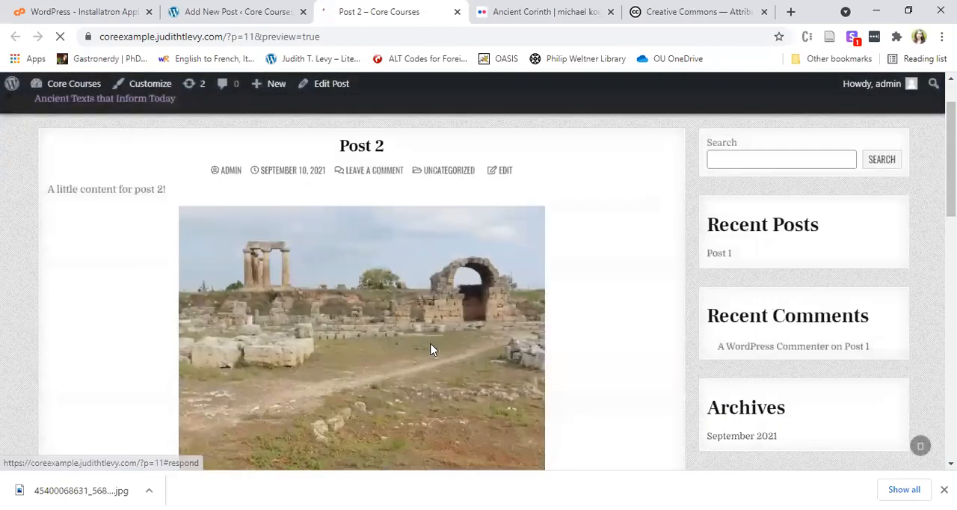
pyautogui.scroll(5, 415, 366)
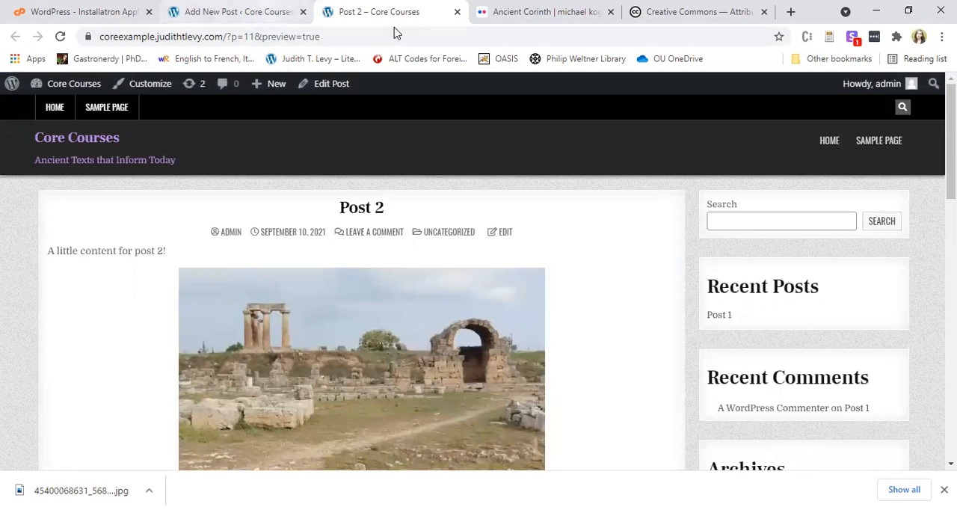
# Return to the Post 2 editor and set the ruins photo from the media library as the post's featured image.
pyautogui.hotkey('ctrl', 'shift', 'Tab')
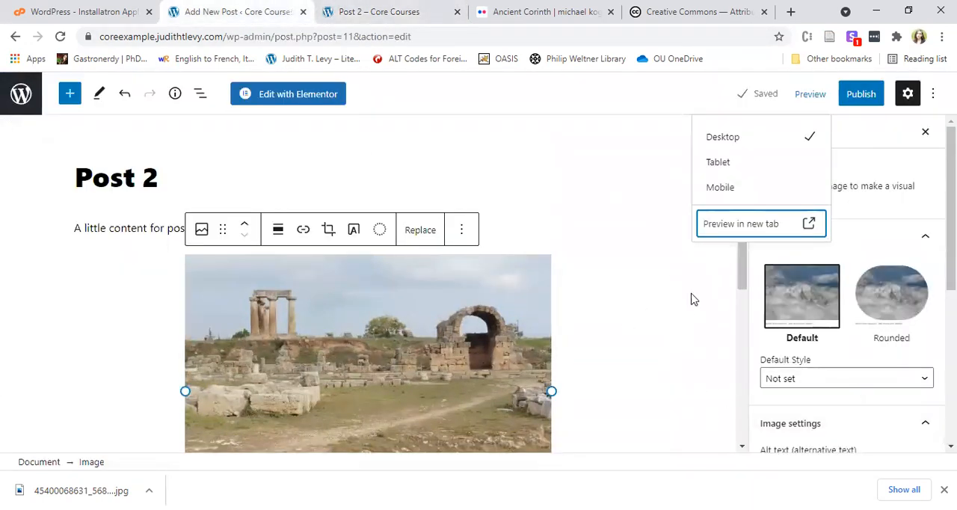
pyautogui.click(607, 153)
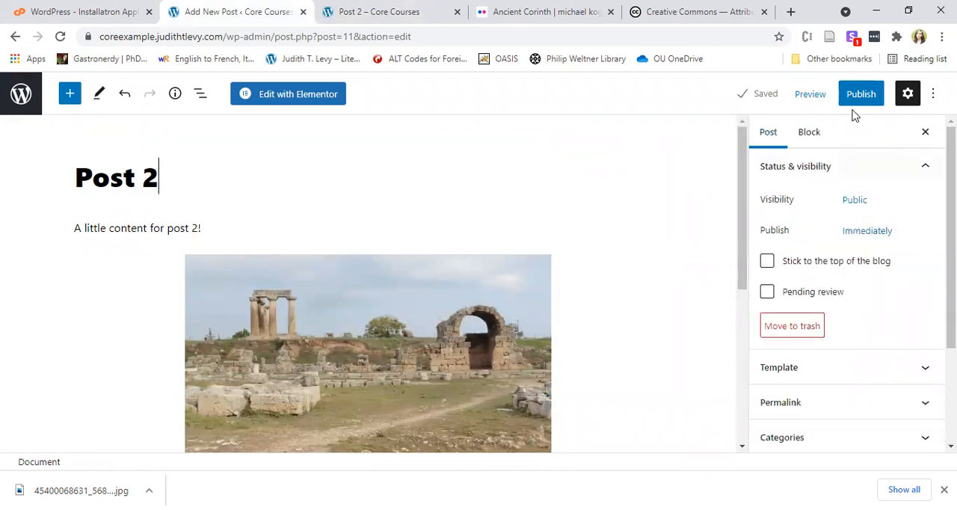
pyautogui.scroll(-2, 836, 373)
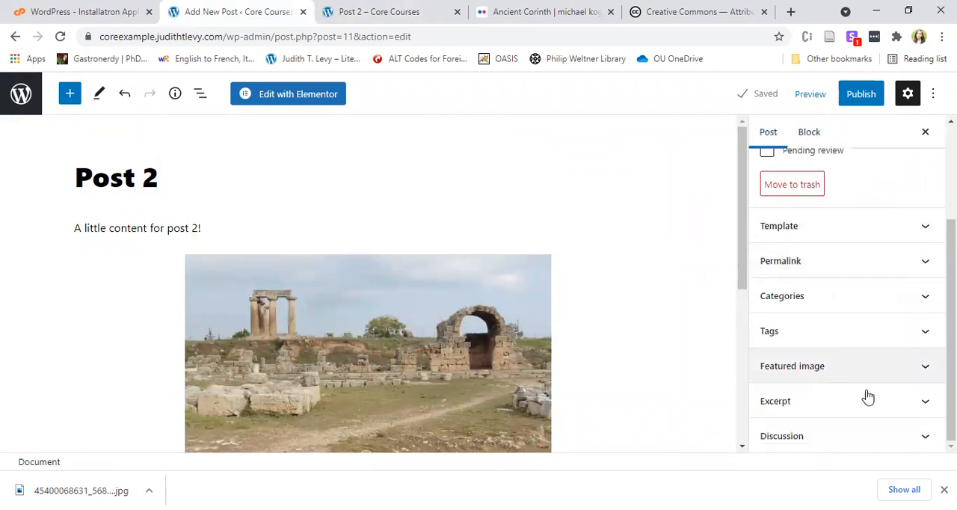
pyautogui.click(850, 380)
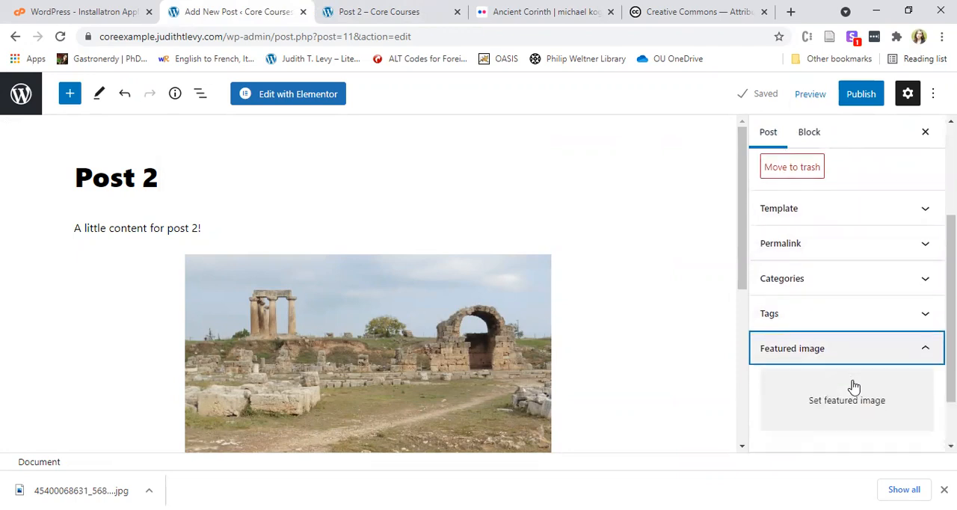
pyautogui.click(867, 421)
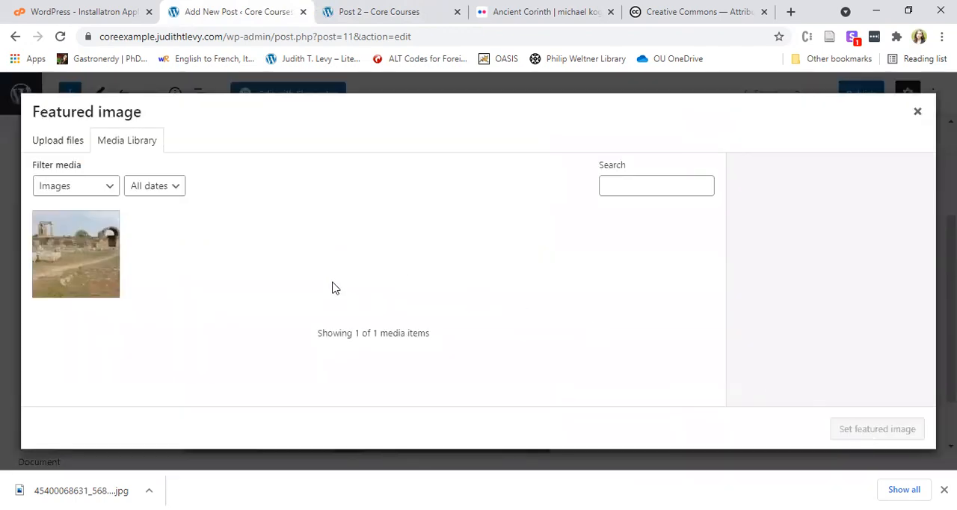
pyautogui.click(64, 262)
pyautogui.click(888, 428)
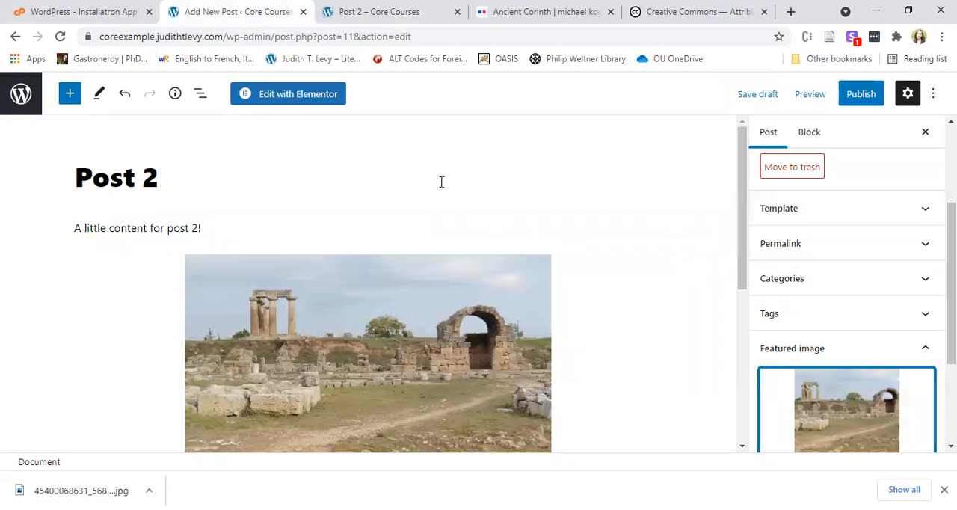
# Publish Post 2 and close its separate preview tab.
pyautogui.click(863, 99)
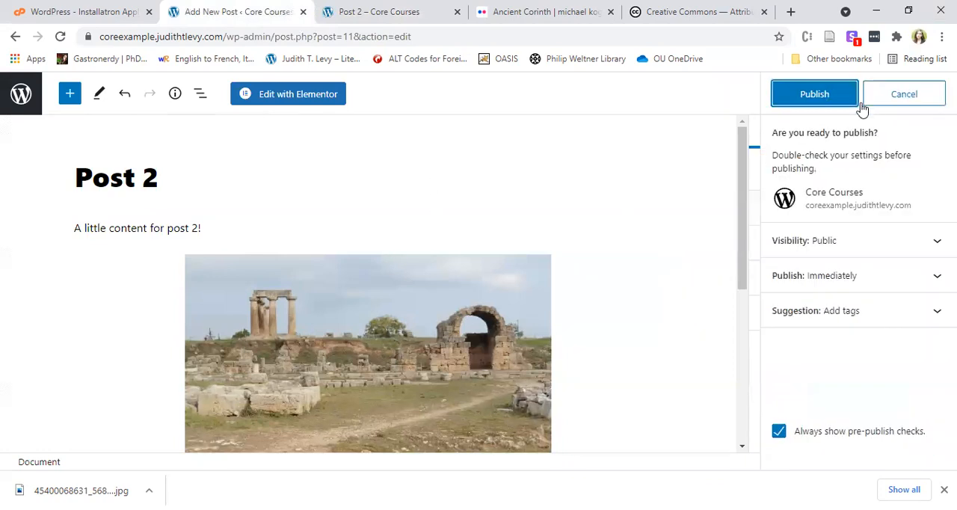
pyautogui.click(796, 95)
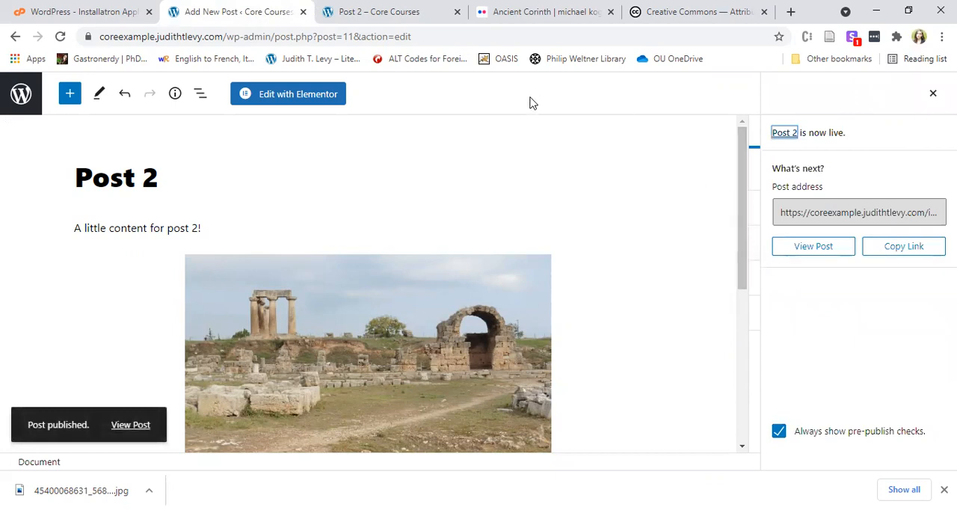
pyautogui.moveTo(359, 11); pyautogui.dragTo(256, 16)
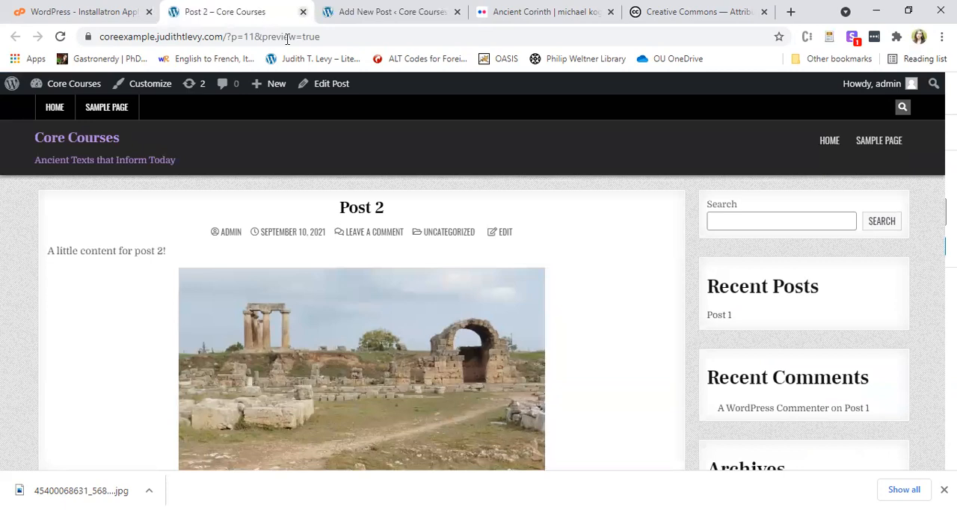
pyautogui.click(303, 11)
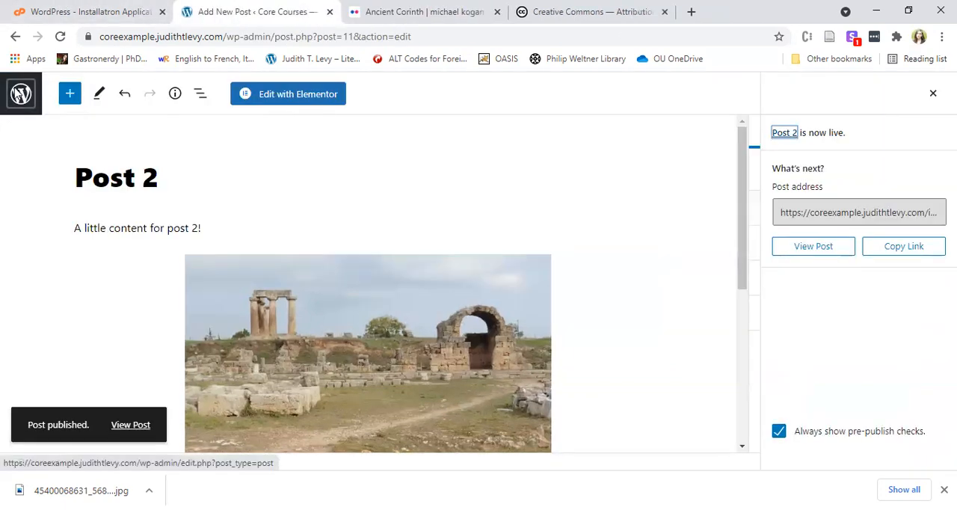
# Leave the editor for the site's home page and examine the Recent Posts tiles and the area below them.
pyautogui.click(20, 94)
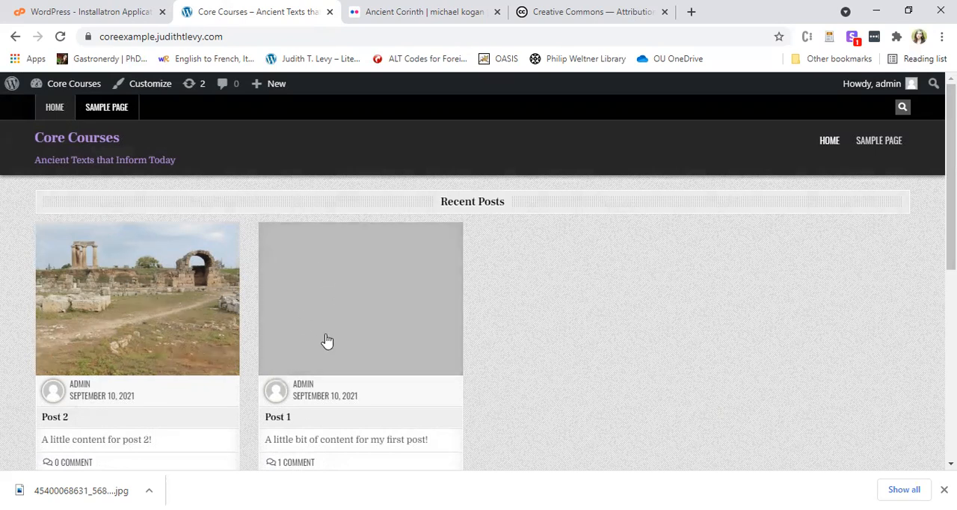
pyautogui.scroll(-3, 378, 423)
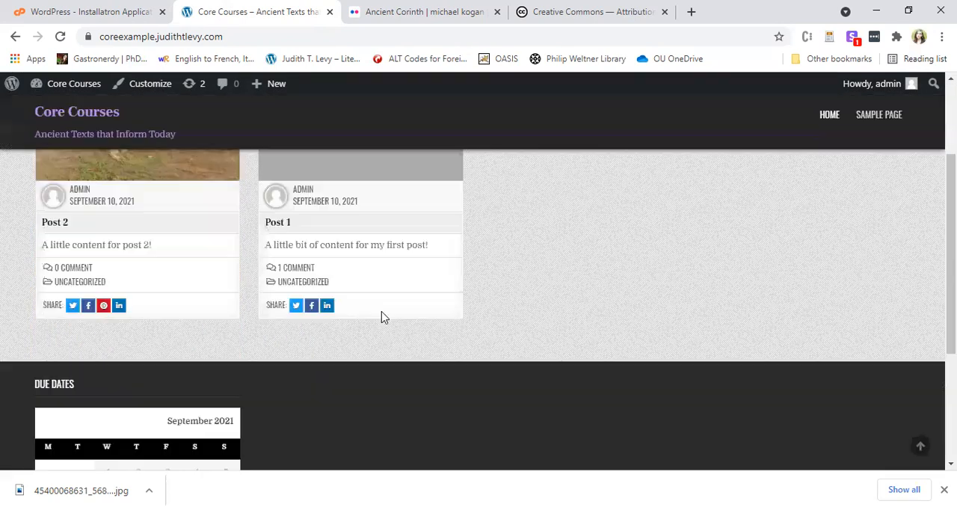
pyautogui.scroll(3, 289, 342)
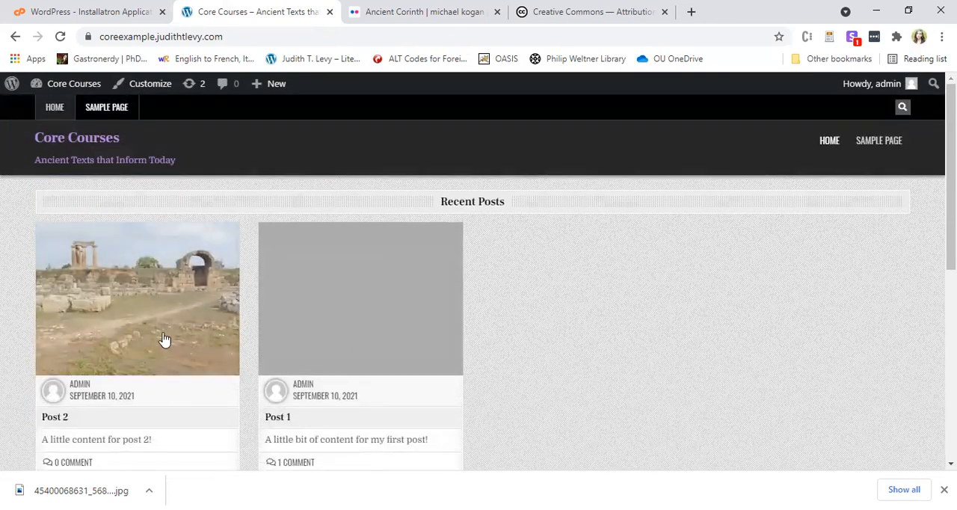
# Open the published Post 2 and examine its featured image, text, captioned photo and sidebar widgets.
pyautogui.click(116, 332)
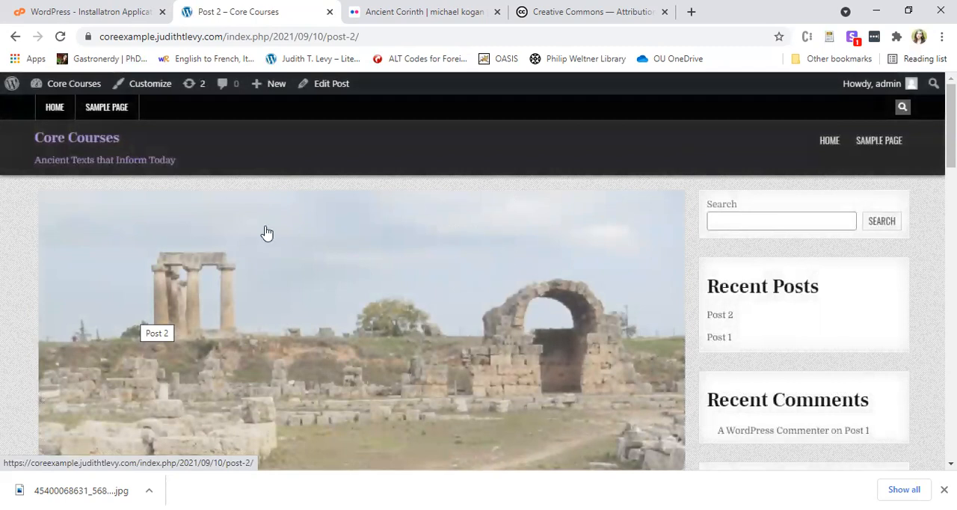
pyautogui.scroll(-7, 269, 260)
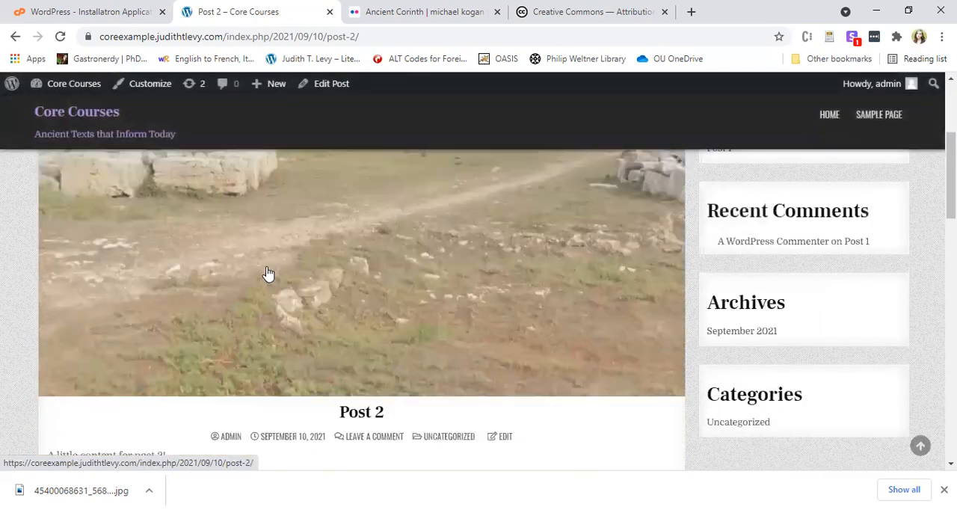
pyautogui.scroll(2, 277, 258)
pyautogui.scroll(1, 277, 258)
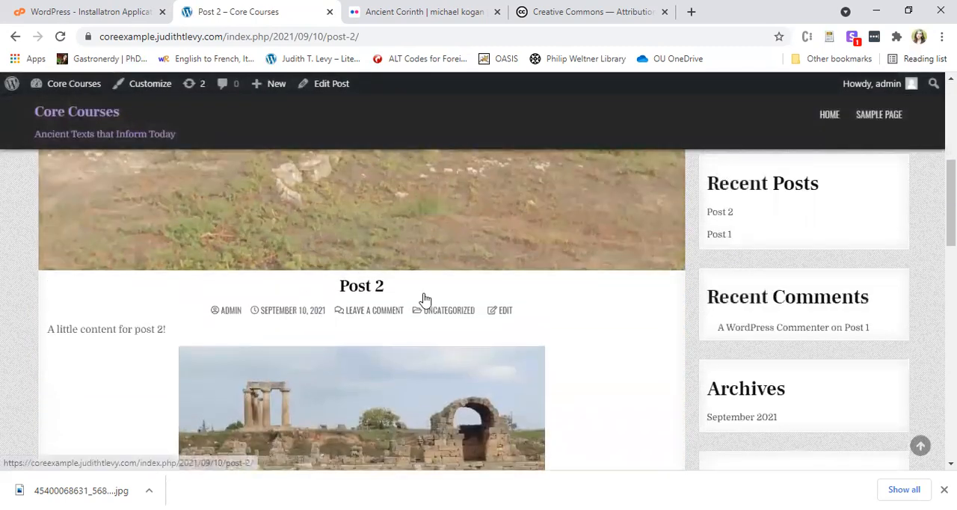
pyautogui.scroll(3, 391, 297)
pyautogui.scroll(-4, 335, 270)
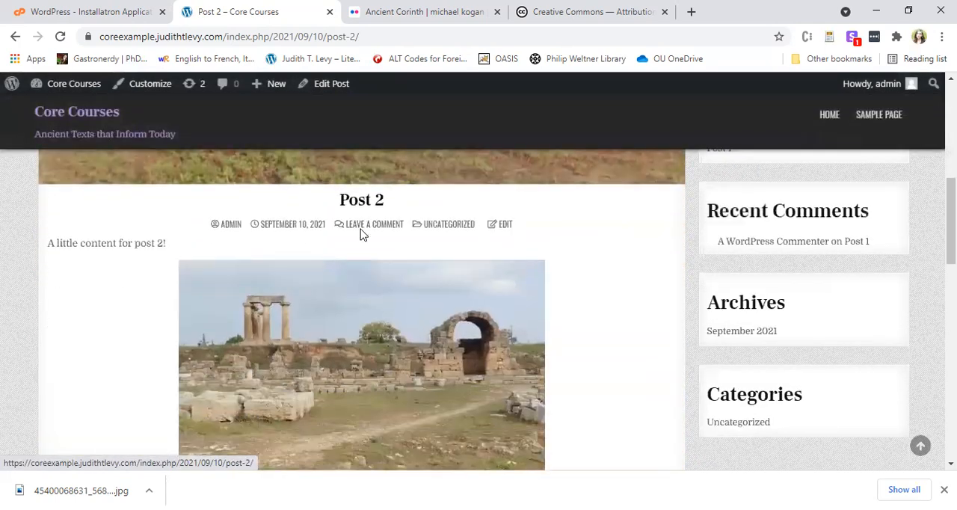
pyautogui.scroll(-3, 366, 254)
pyautogui.scroll(1, 378, 286)
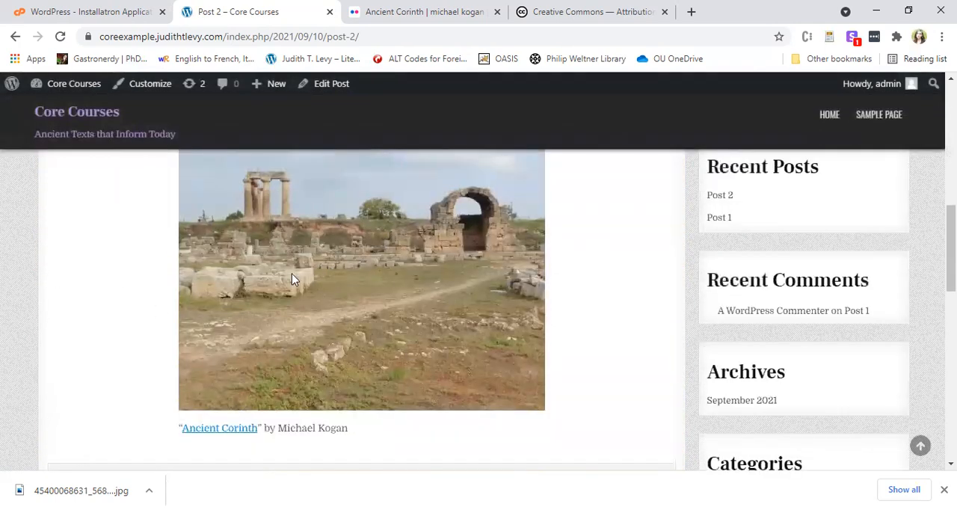
pyautogui.scroll(3, 299, 314)
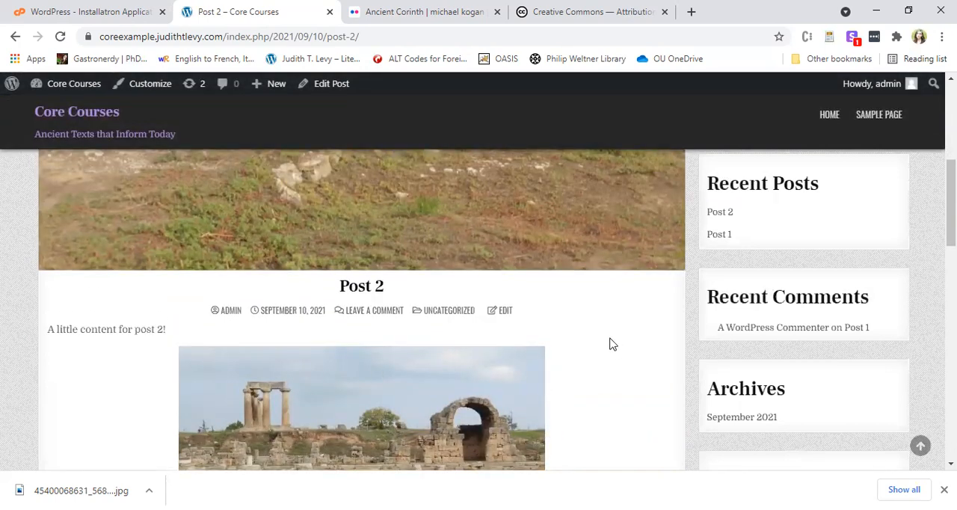
pyautogui.scroll(-2, 609, 344)
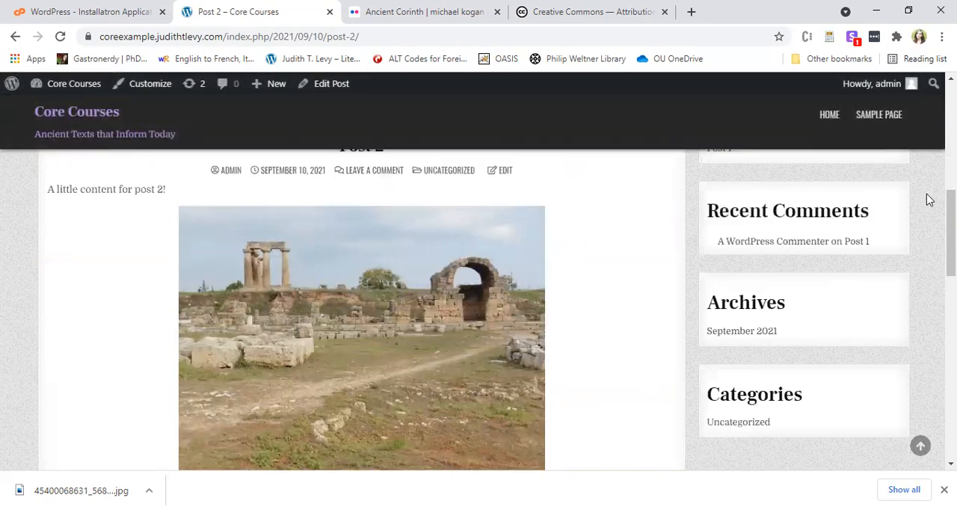
pyautogui.scroll(2, 908, 271)
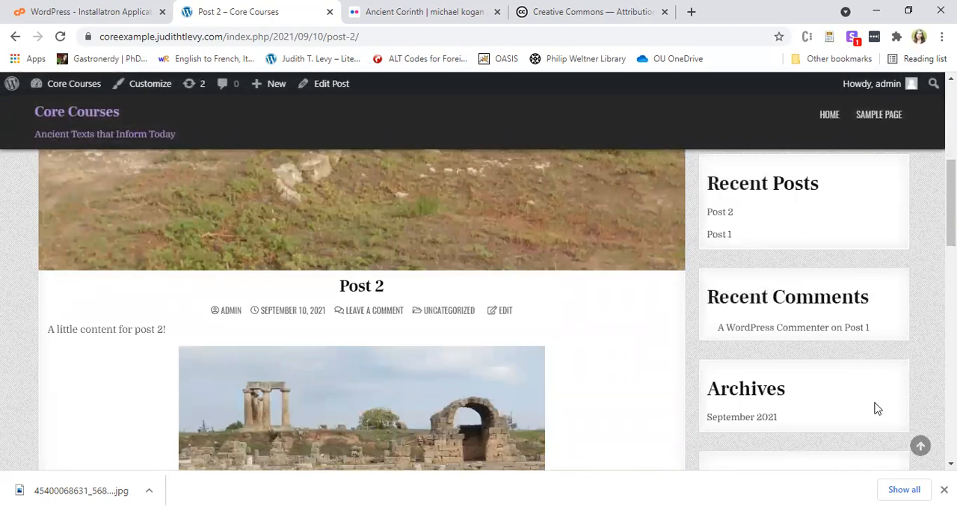
pyautogui.scroll(-3, 870, 399)
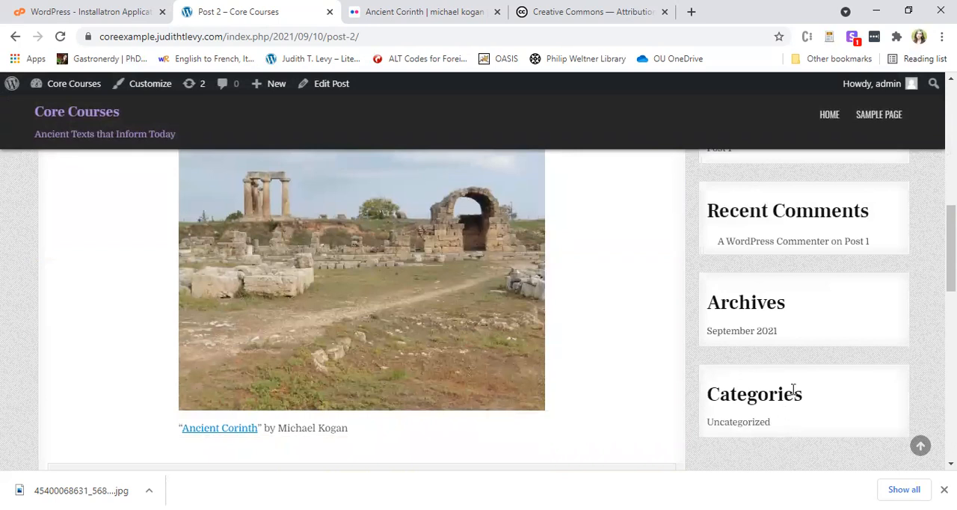
pyautogui.scroll(4, 794, 389)
pyautogui.scroll(-3, 788, 410)
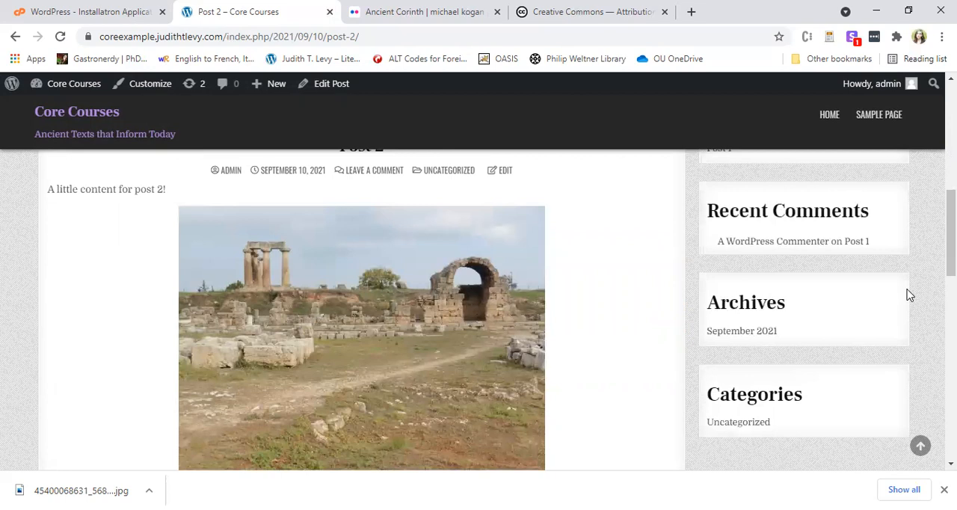
pyautogui.scroll(3, 904, 329)
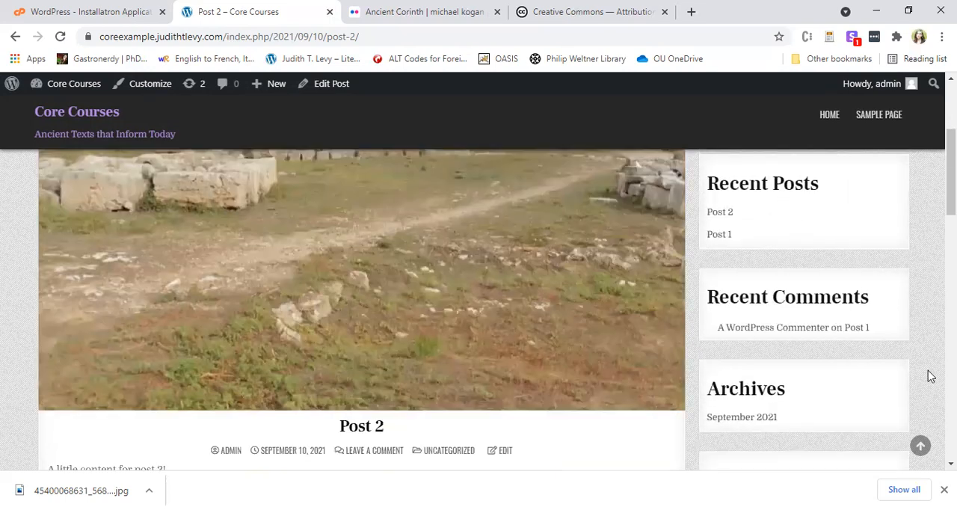
# Open Post 2 for editing and look at its category and new-tag settings.
pyautogui.click(341, 84)
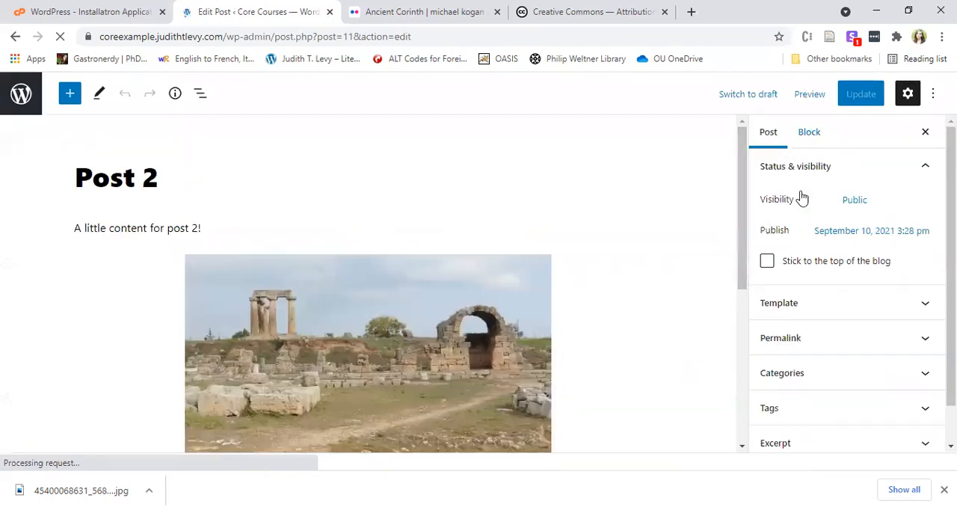
pyautogui.scroll(-2, 823, 224)
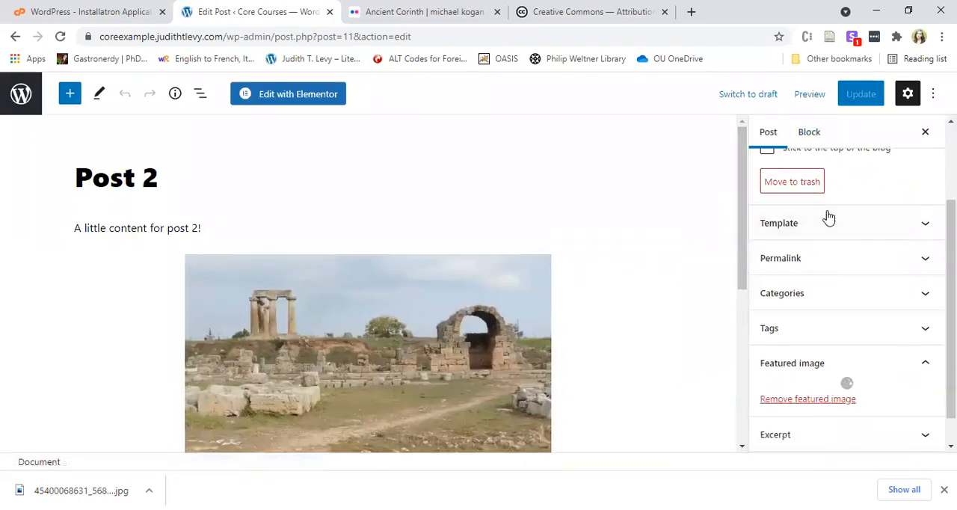
pyautogui.click(843, 296)
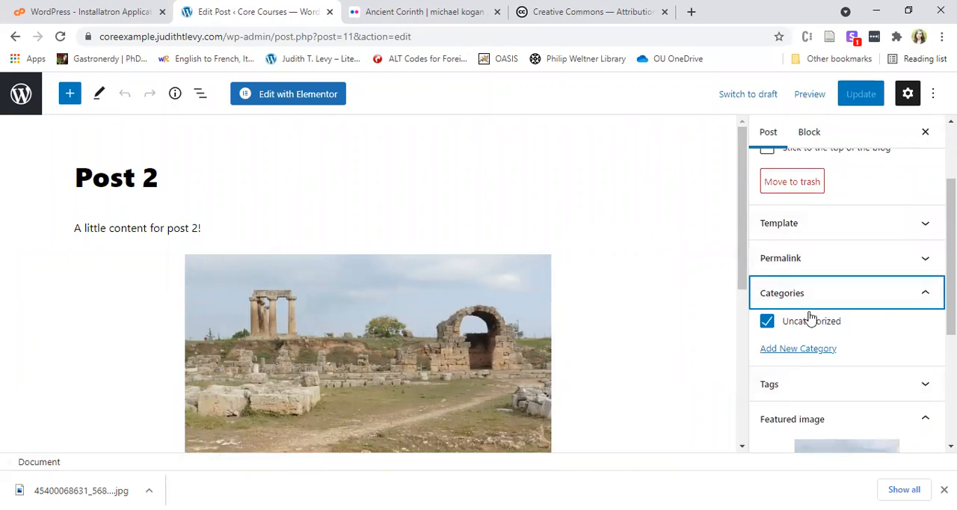
pyautogui.scroll(-1, 858, 220)
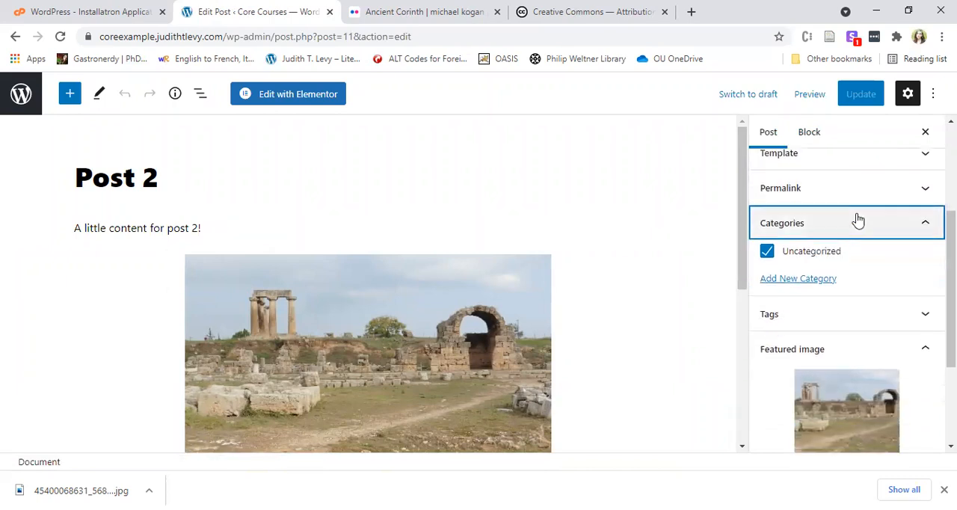
pyautogui.click(867, 327)
pyautogui.scroll(-2, 817, 246)
pyautogui.click(791, 222)
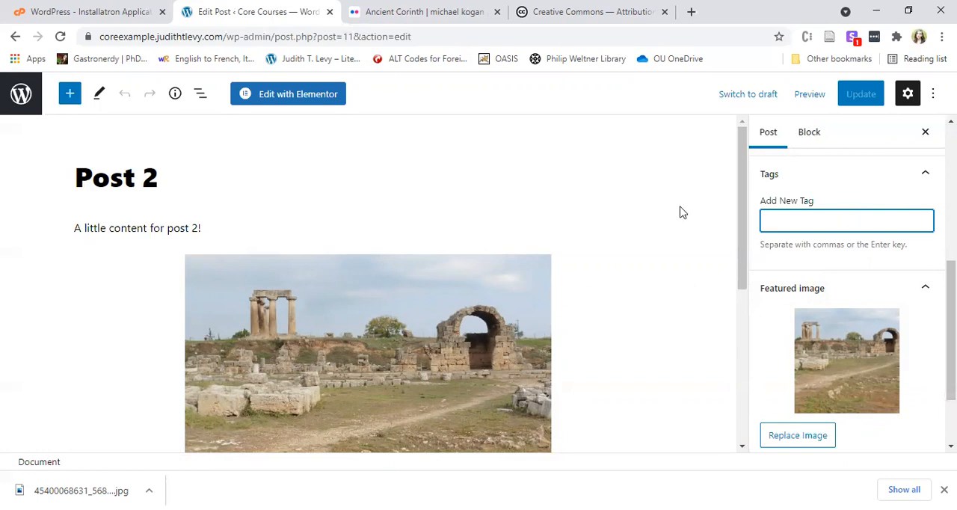
# Browse all block types that can be added below the captioned image and search them for "video".
pyautogui.scroll(-3, 679, 212)
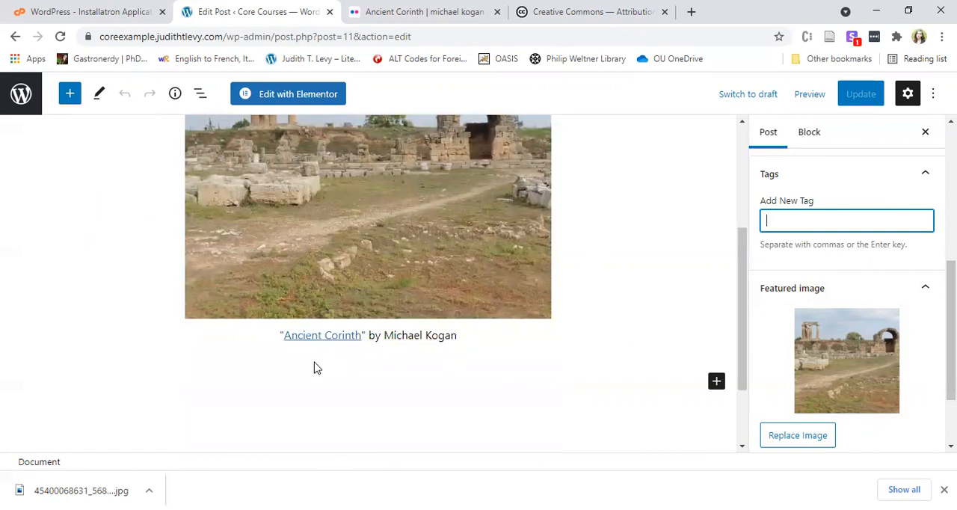
pyautogui.click(717, 382)
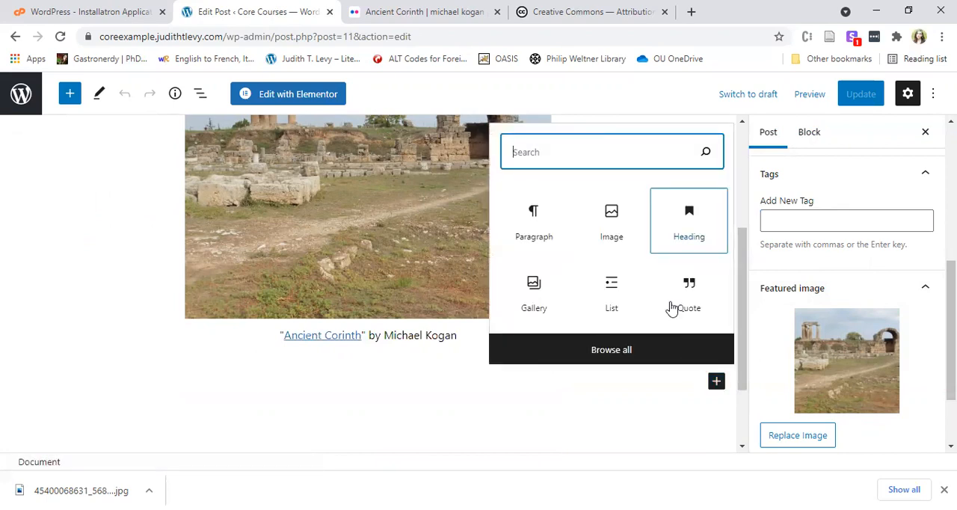
pyautogui.click(618, 361)
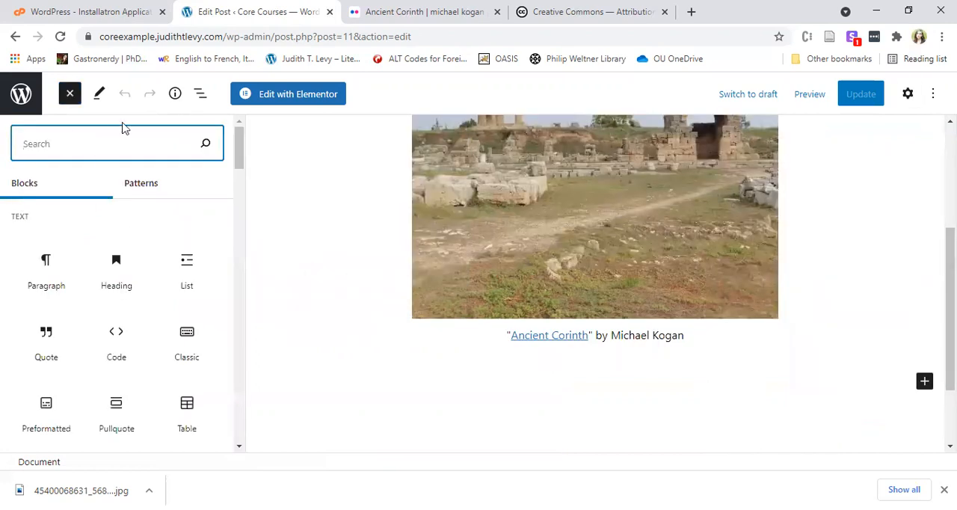
pyautogui.write('video')
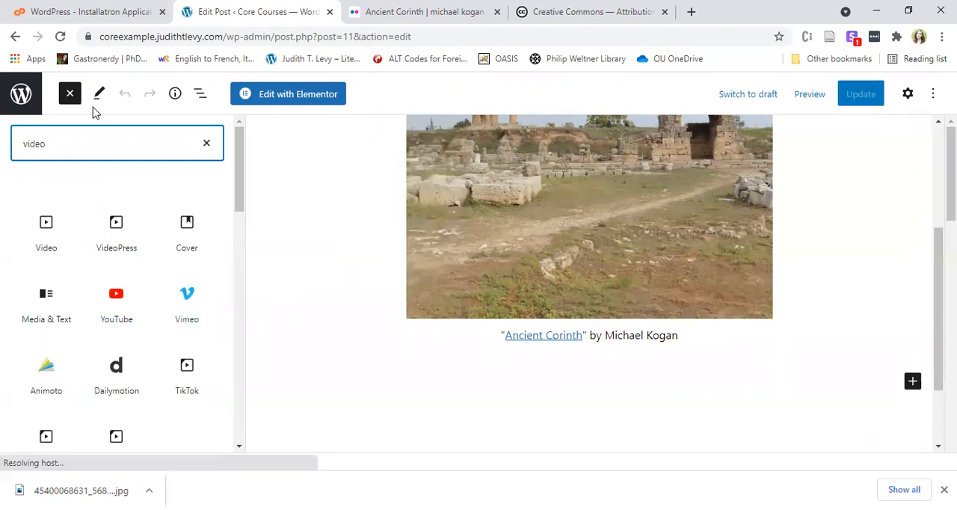
pyautogui.doubleClick(67, 146)
pyautogui.moveTo(70, 247)
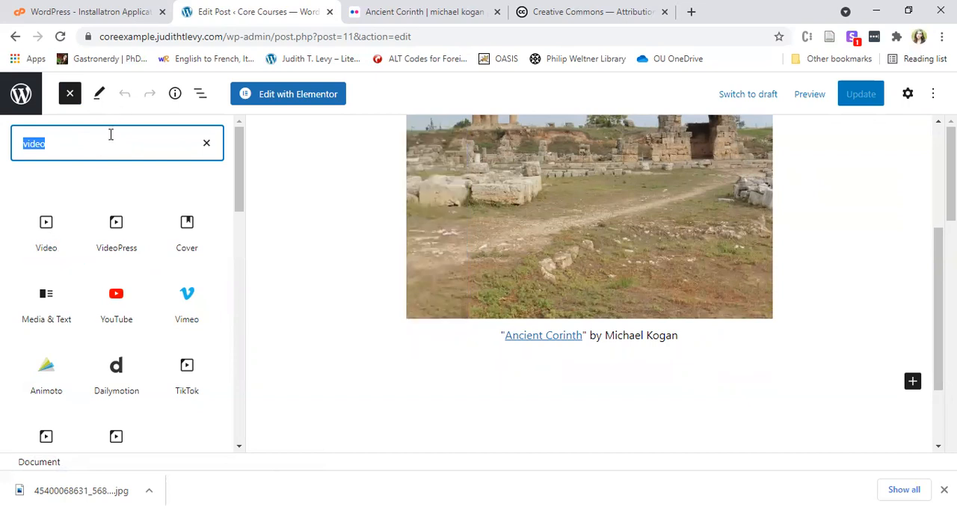
pyautogui.click(543, 62)
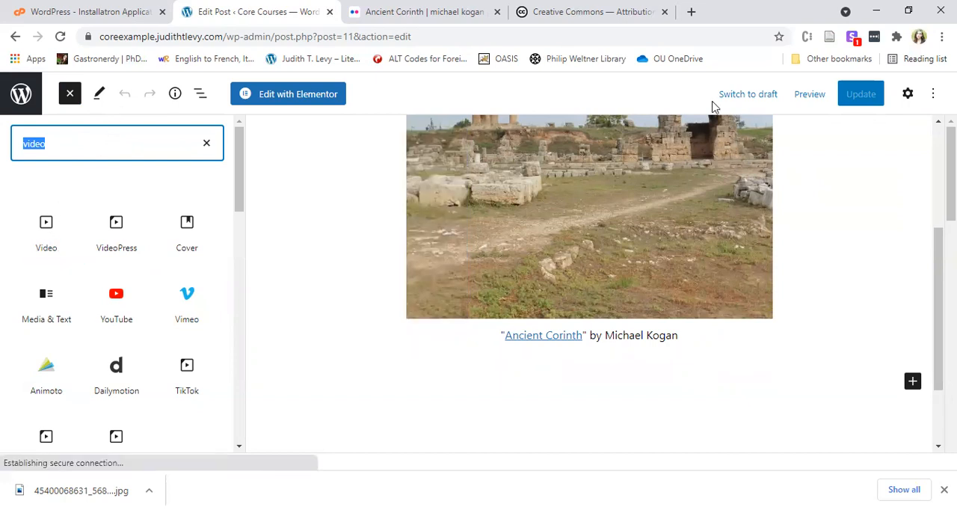
# Clear the block search and open youtube.com in place of the Flickr photo page.
pyautogui.press('BackSpace')
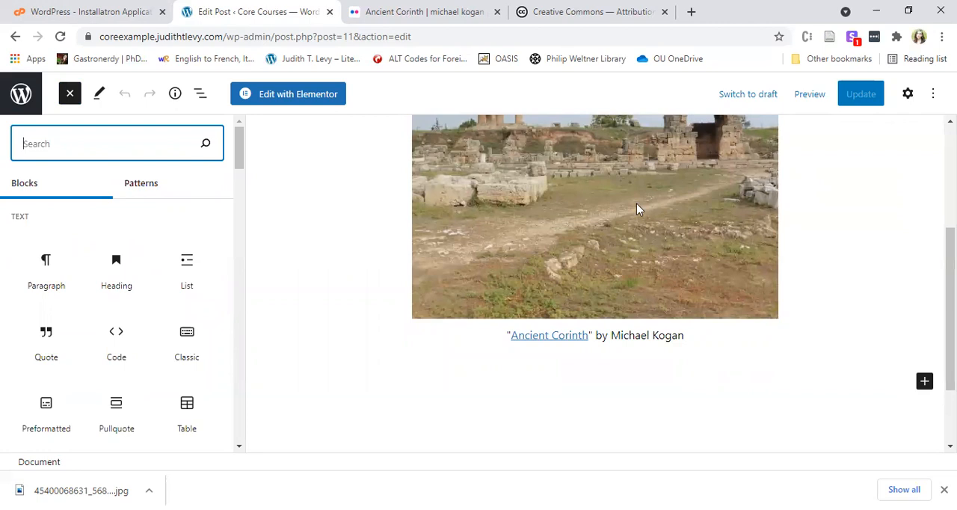
pyautogui.click(420, 12)
pyautogui.press('BackSpace')
pyautogui.write('youtube.co')
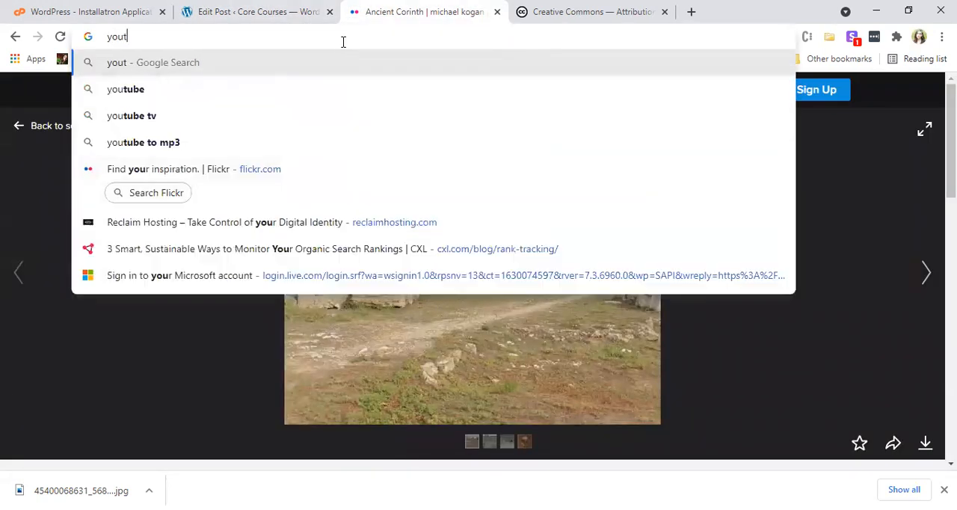
pyautogui.write('m')
pyautogui.press('Return')
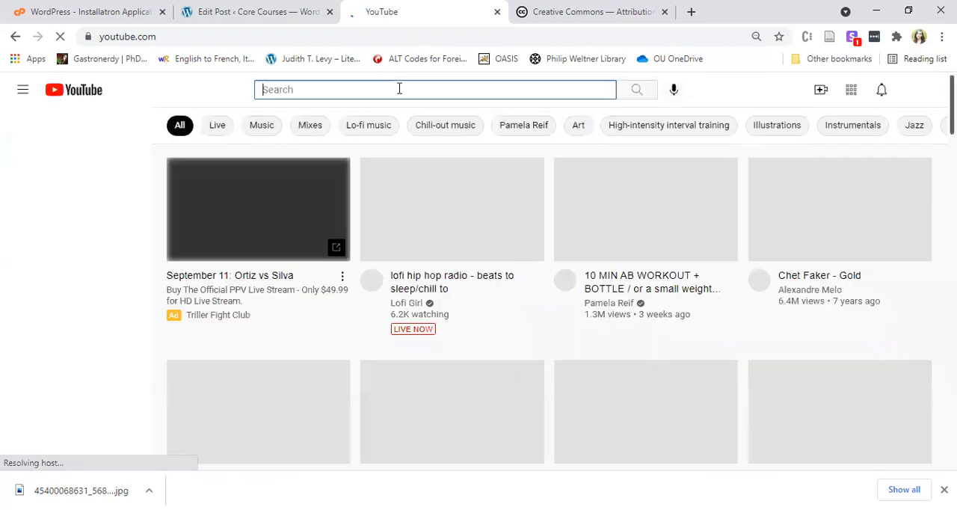
# Search YouTube for "ancient greece".
pyautogui.write('ancient ')
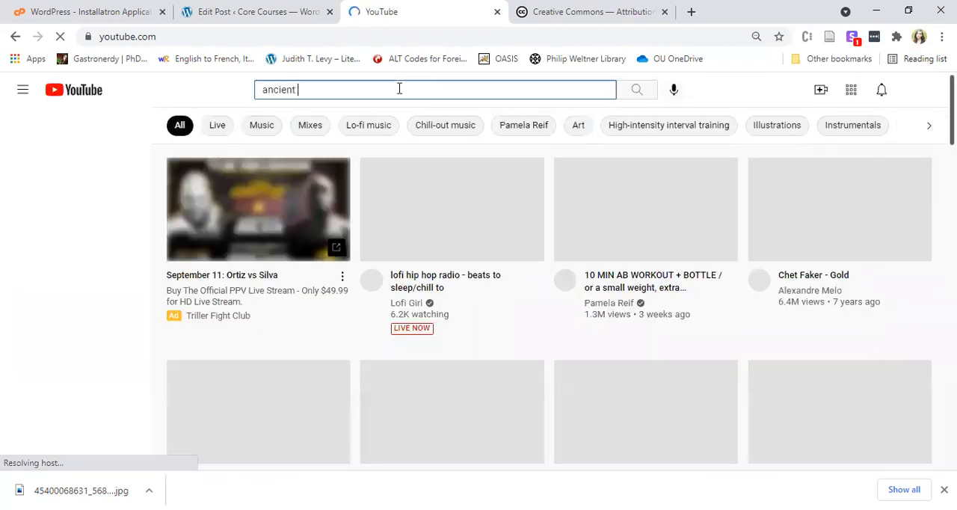
pyautogui.write('greece')
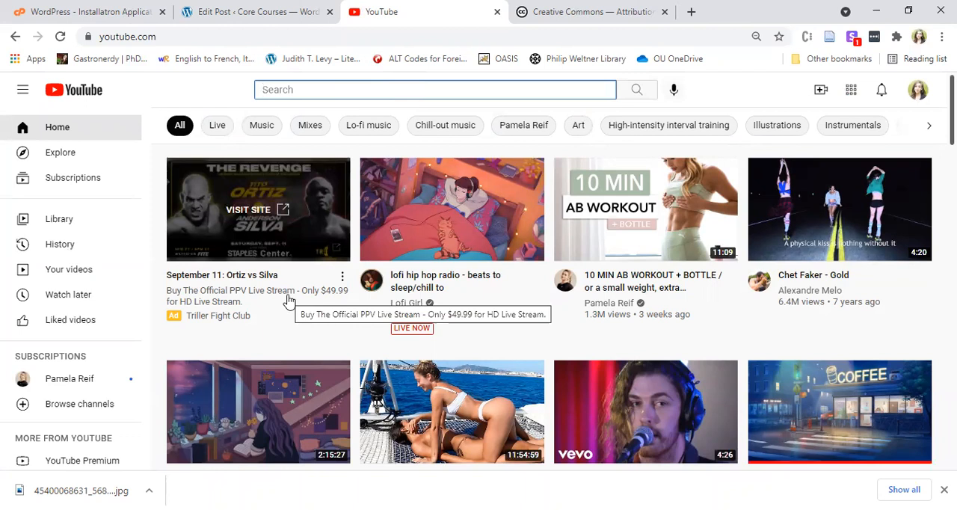
pyautogui.write('ancie')
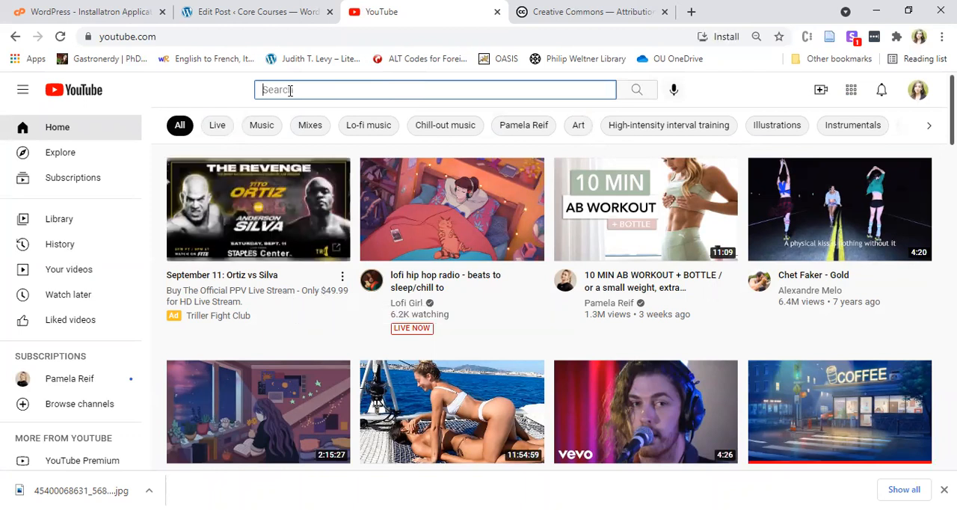
pyautogui.write('nt greece')
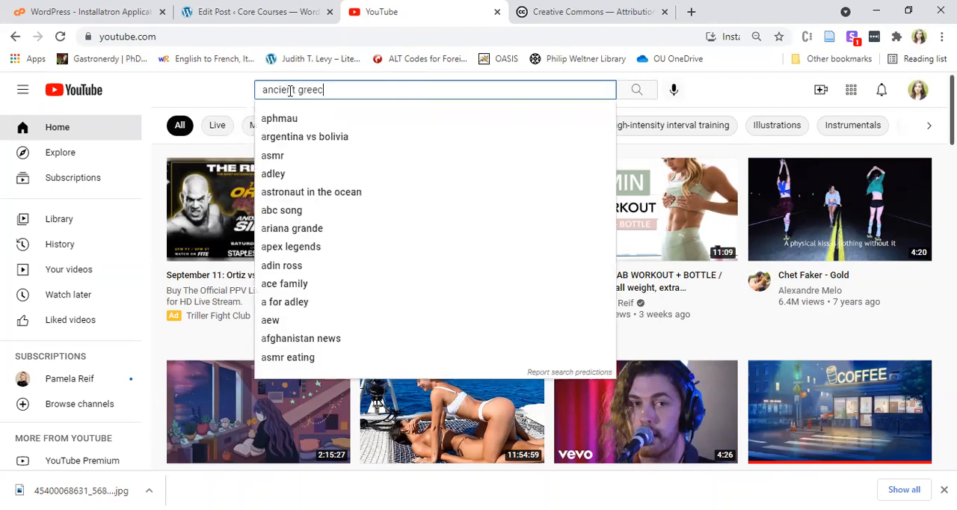
pyautogui.press('Return')
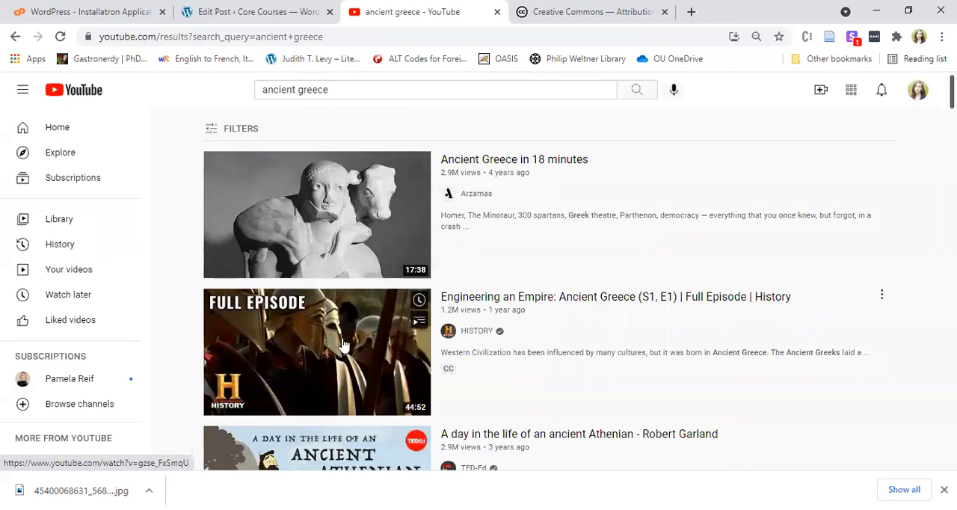
# Open the HISTORY video "Engineering an Empire: Ancient Greece (S1, E1)", copy its web address and pause playback.
pyautogui.click(306, 362)
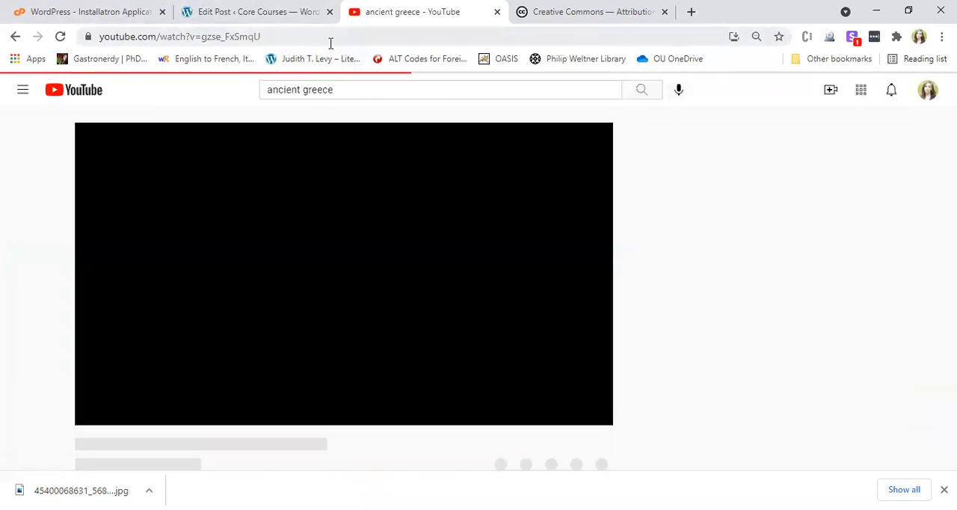
pyautogui.click(324, 36)
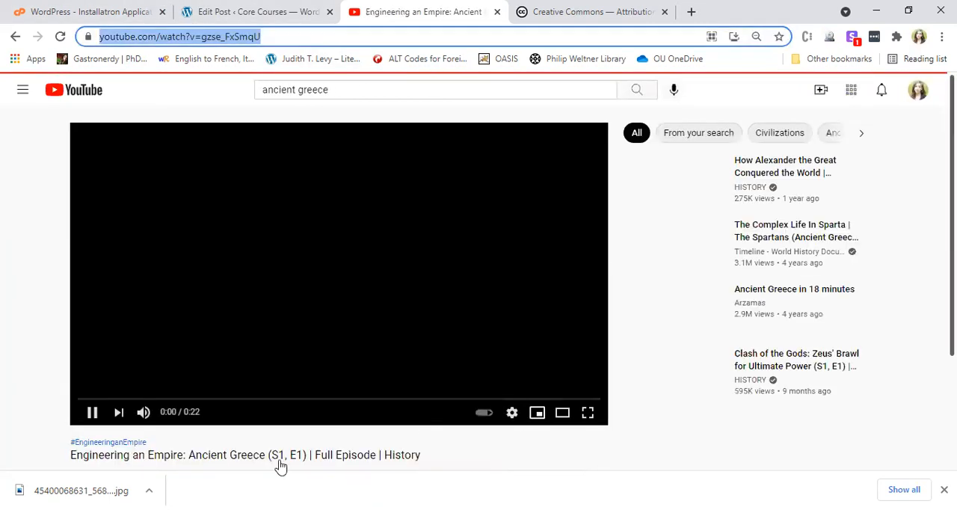
pyautogui.click(90, 415)
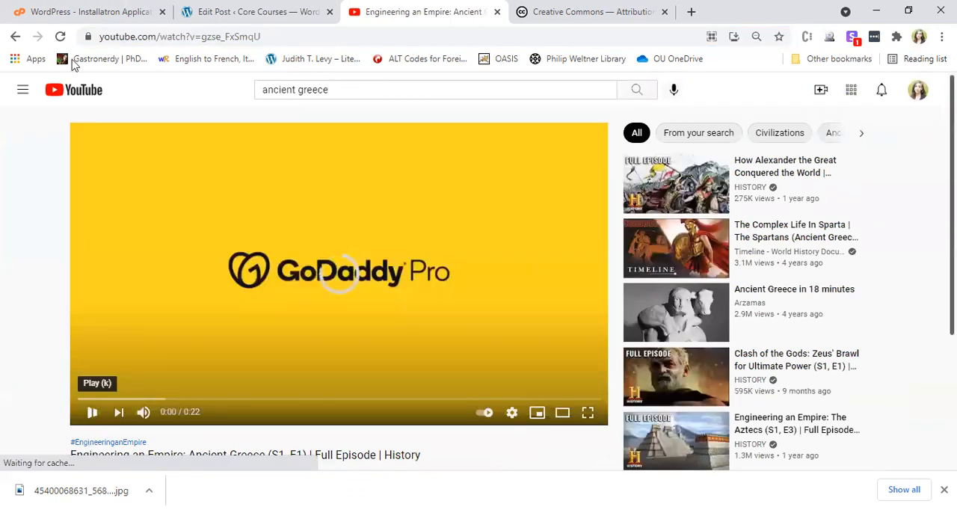
# Back in the Post 2 editor, embed the copied YouTube video below the captioned Ancient Corinth image and update the post.
pyautogui.click(241, 11)
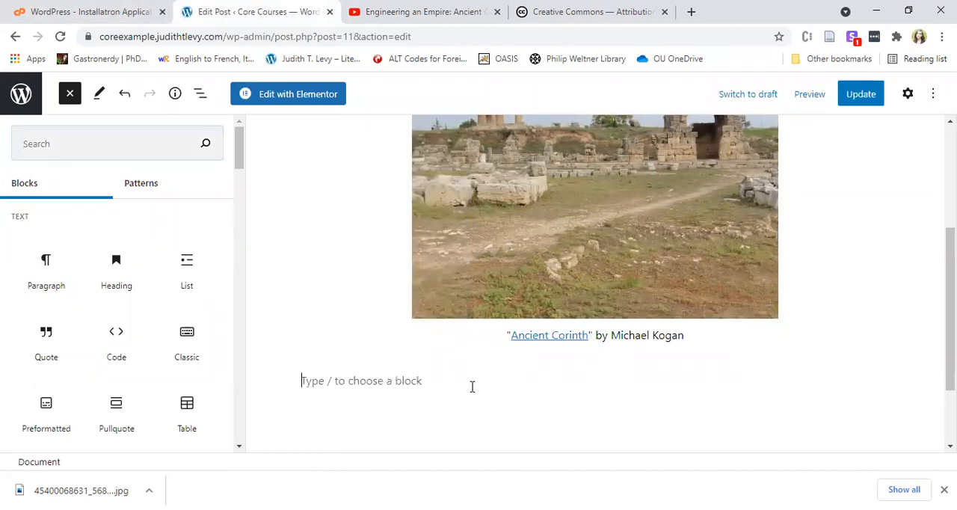
pyautogui.click(472, 386)
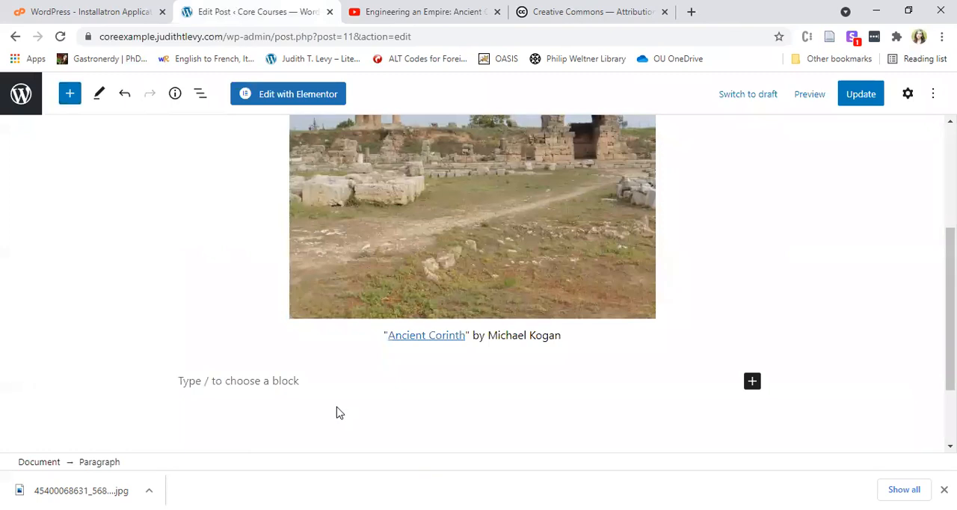
pyautogui.hotkey('ctrl', 'v')
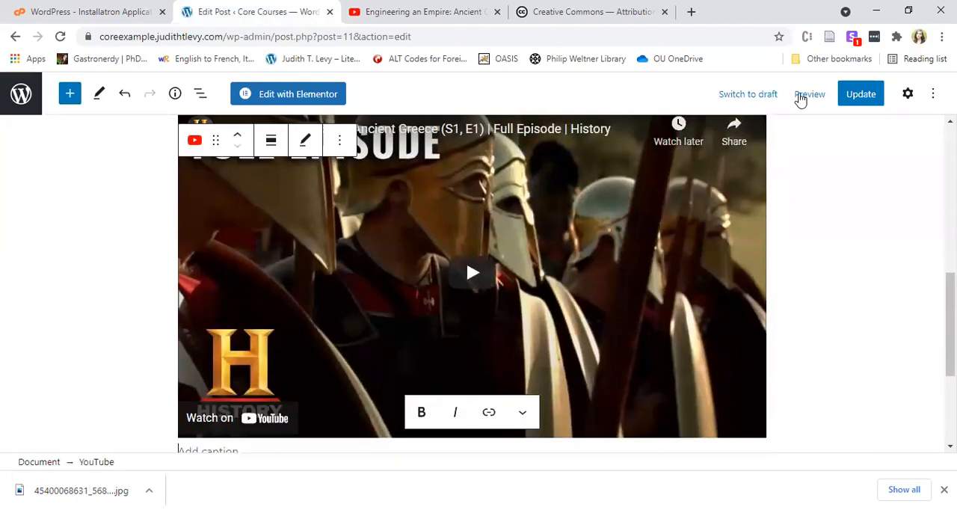
pyautogui.click(858, 102)
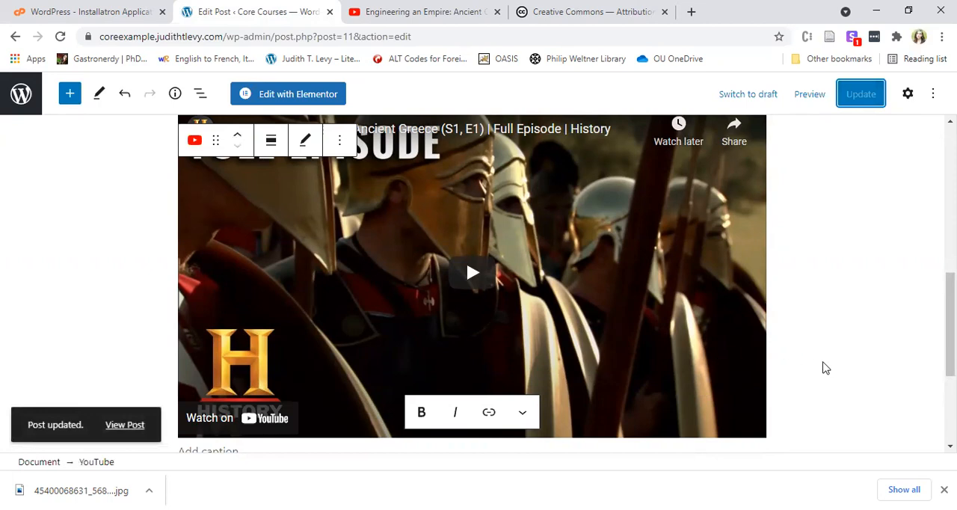
pyautogui.scroll(10, 850, 358)
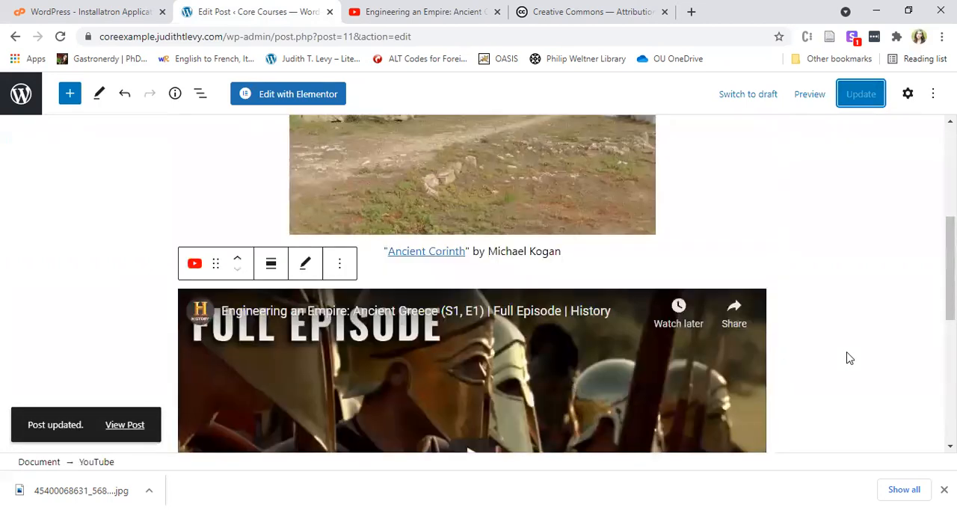
# Leave the post editor and open the Sample Page from the site's pages for editing.
pyautogui.click(21, 94)
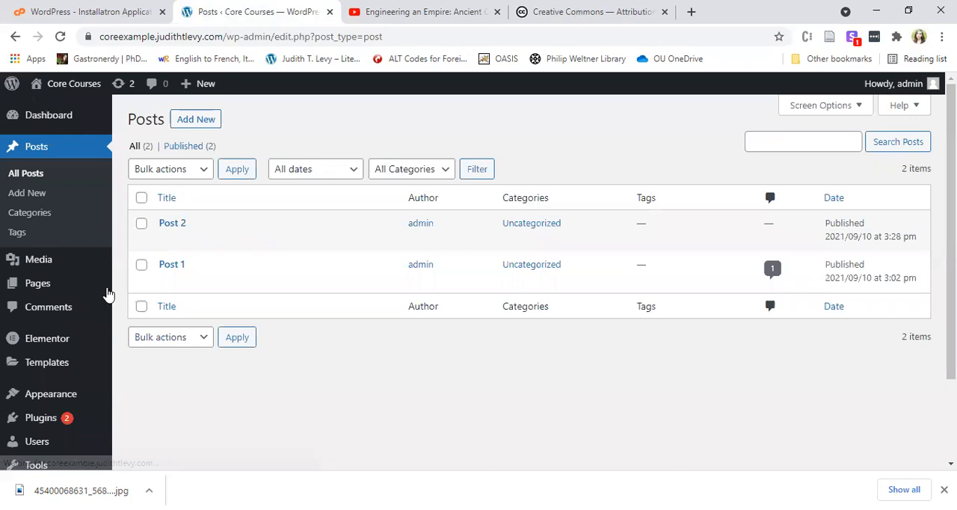
pyautogui.moveTo(18, 283)
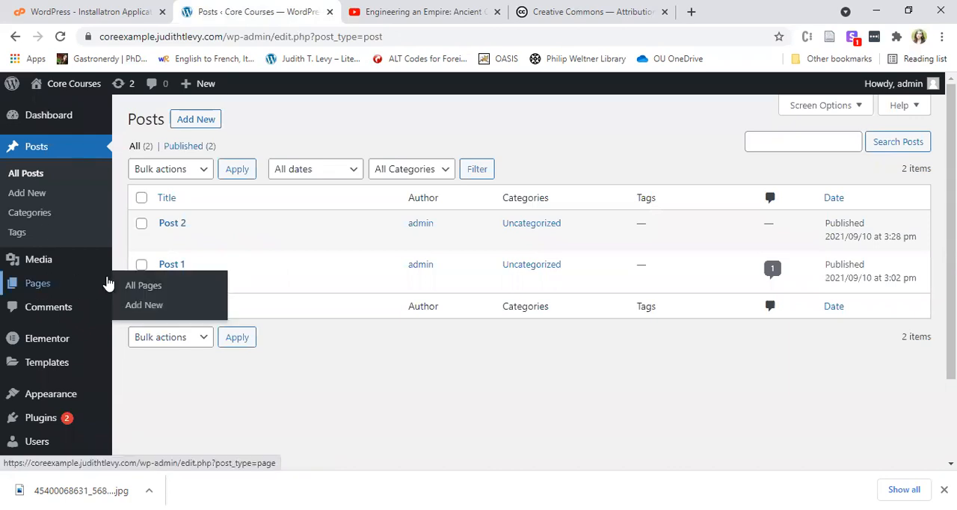
pyautogui.click(41, 285)
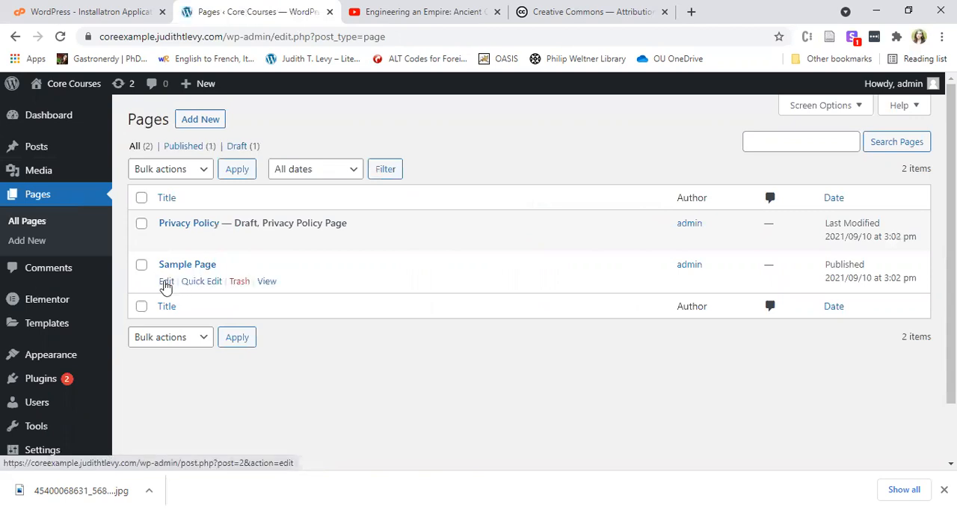
pyautogui.click(165, 282)
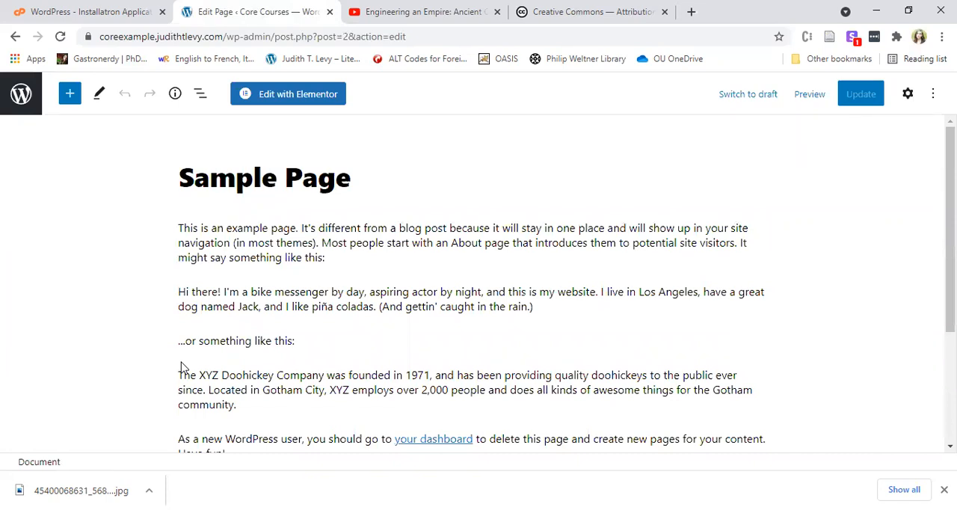
# Retitle the Sample Page as "About" and update the page.
pyautogui.click(356, 166)
pyautogui.press('BackSpace')
pyautogui.press('BackSpace')
pyautogui.press('BackSpace')
pyautogui.press('BackSpace')
pyautogui.press('BackSpace')
pyautogui.press('BackSpace')
pyautogui.press('BackSpace')
pyautogui.press('BackSpace')
pyautogui.press('BackSpace')
pyautogui.press('BackSpace')
pyautogui.press('BackSpace')
pyautogui.write('Aboput')
pyautogui.press('BackSpace')
pyautogui.press('BackSpace')
pyautogui.press('BackSpace')
pyautogui.write('ut')
pyautogui.click(856, 98)
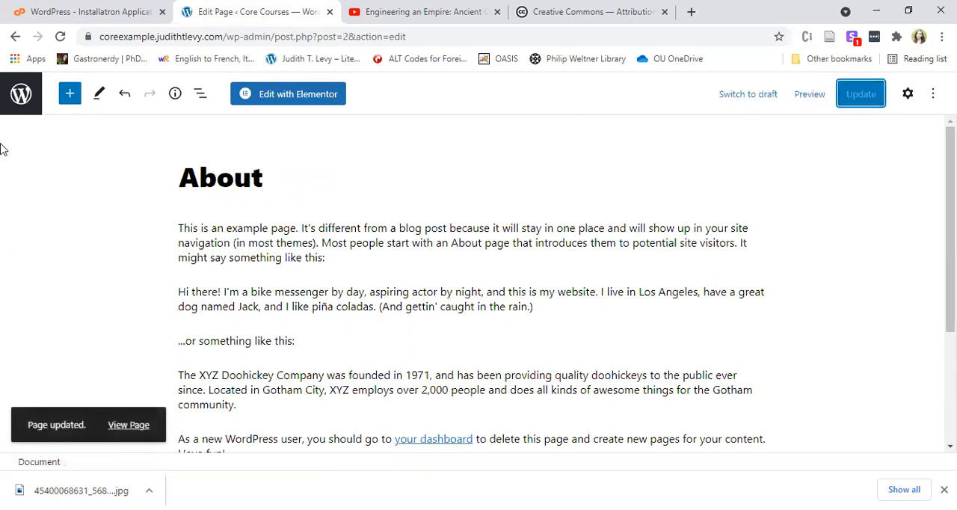
# Return to the page list, create a new page titled "Identity in Ancient Greece" and start its empty first paragraph.
pyautogui.click(20, 96)
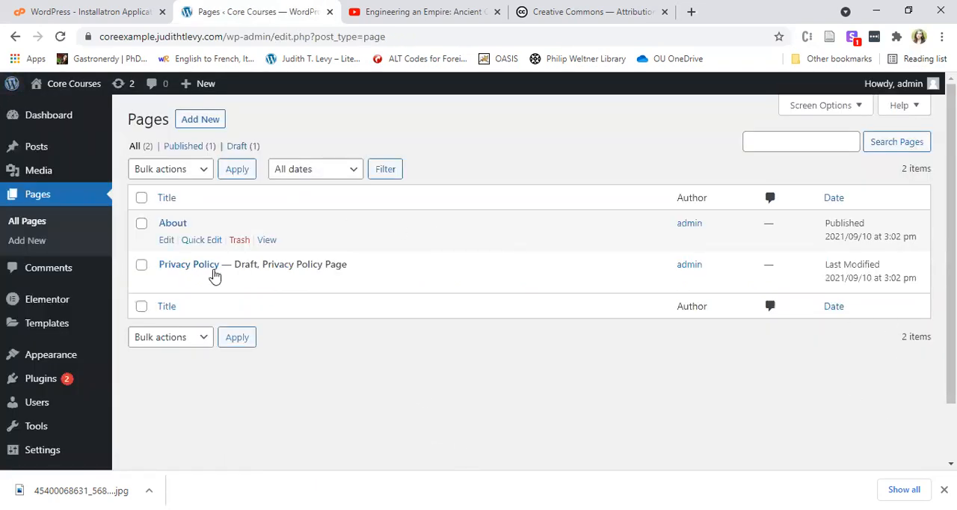
pyautogui.click(206, 121)
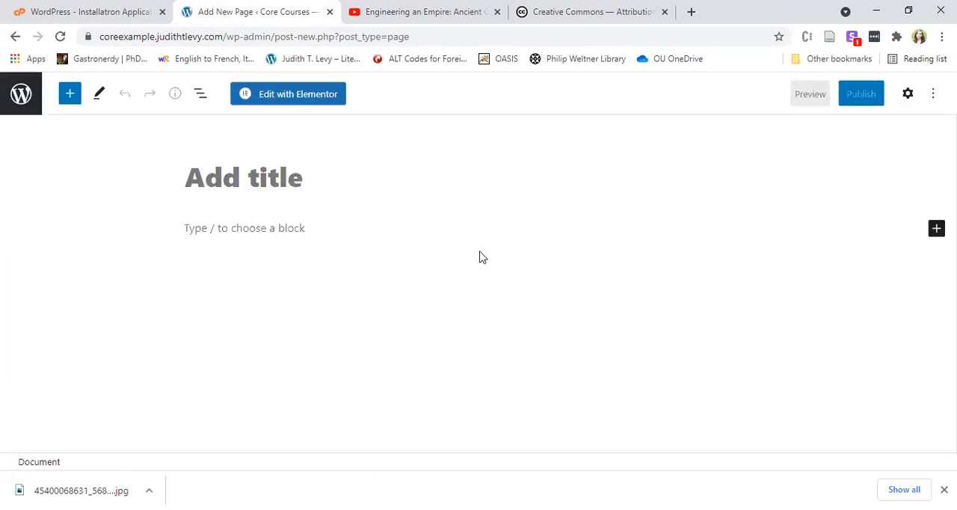
pyautogui.write('Ide')
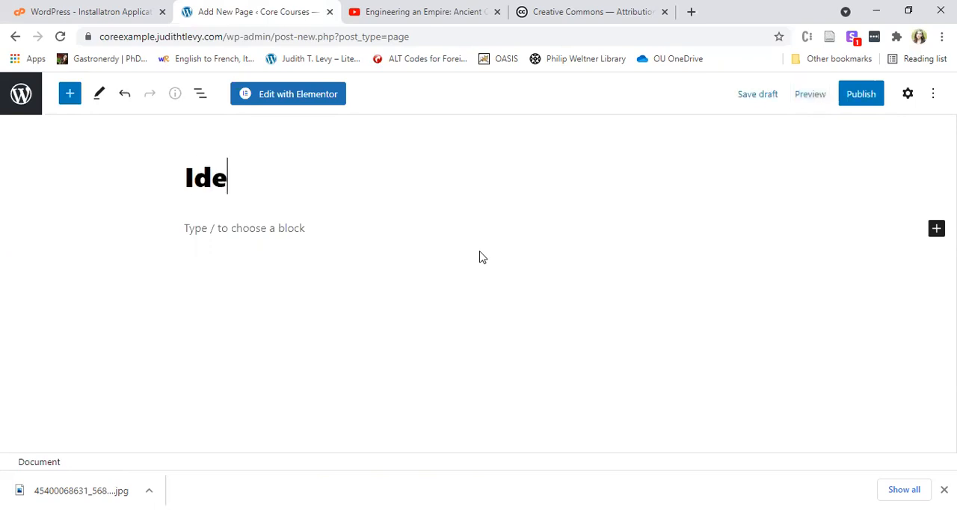
pyautogui.write('ntity in Ancient Greece')
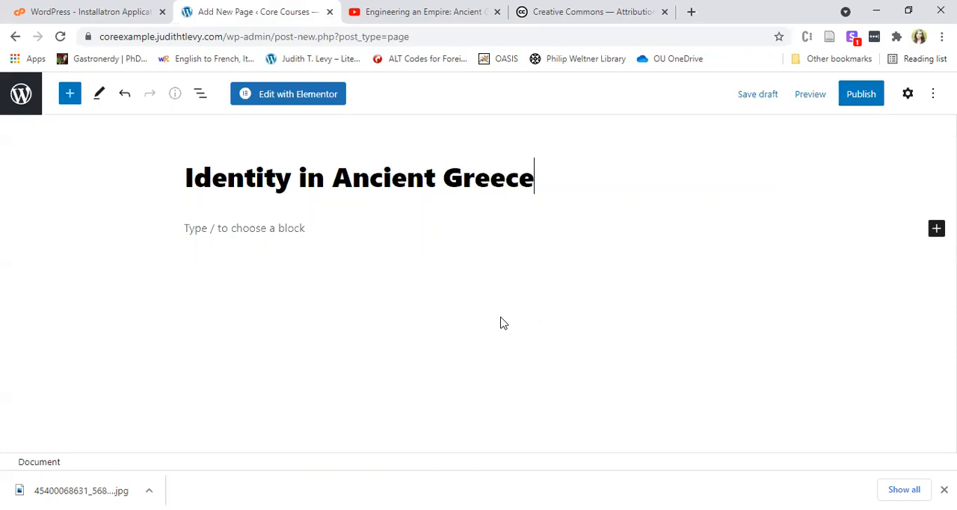
pyautogui.click(212, 226)
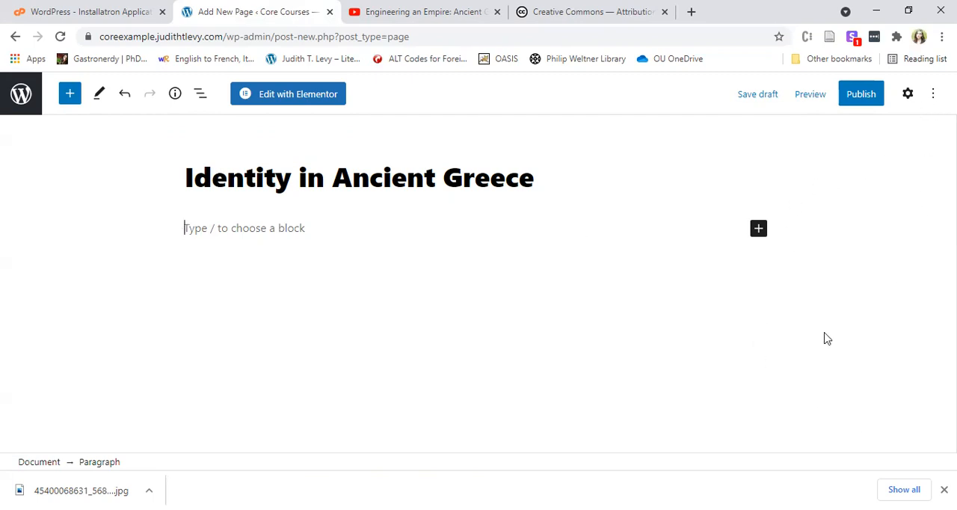
# Examine the new page's paragraph block settings and its page settings, including visibility, template, featured image and discussion options.
pyautogui.click(906, 97)
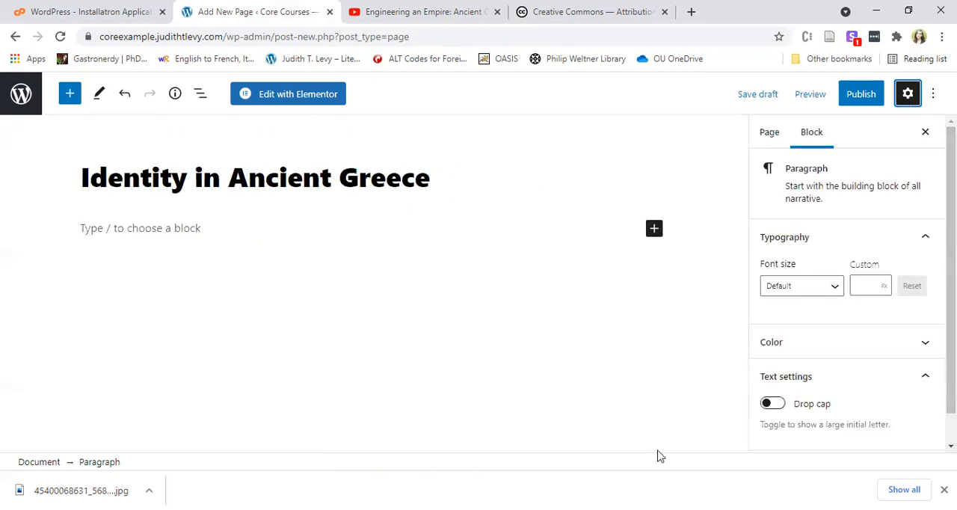
pyautogui.scroll(-1, 909, 286)
pyautogui.scroll(1, 875, 404)
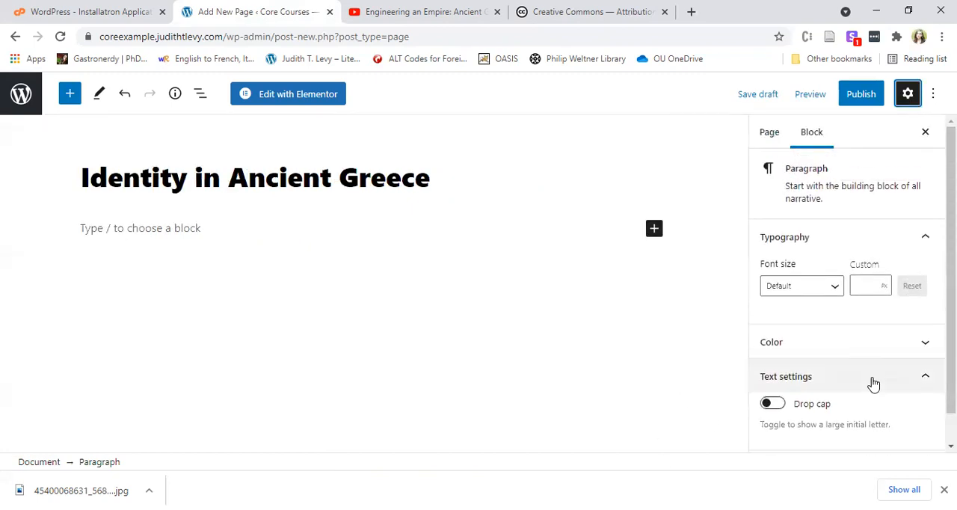
pyautogui.scroll(-1, 889, 348)
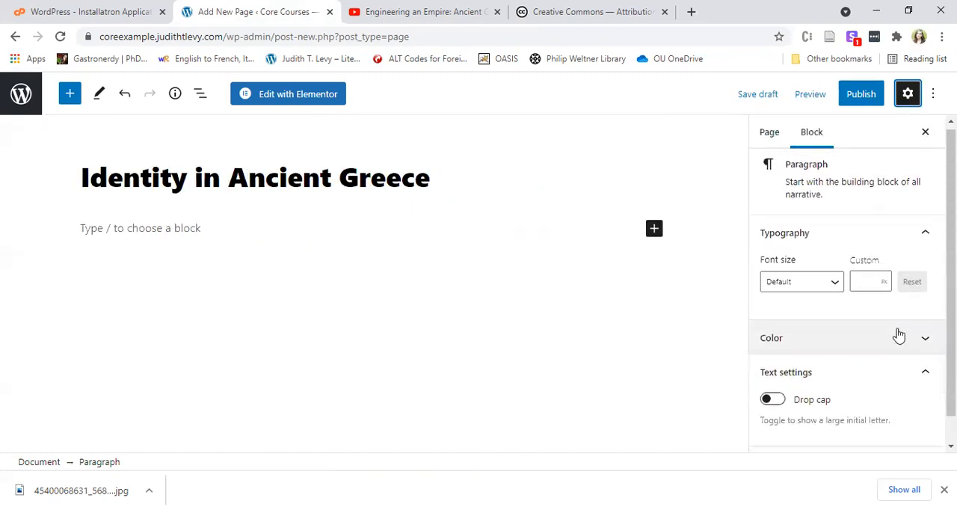
pyautogui.click(771, 133)
pyautogui.scroll(-1, 857, 303)
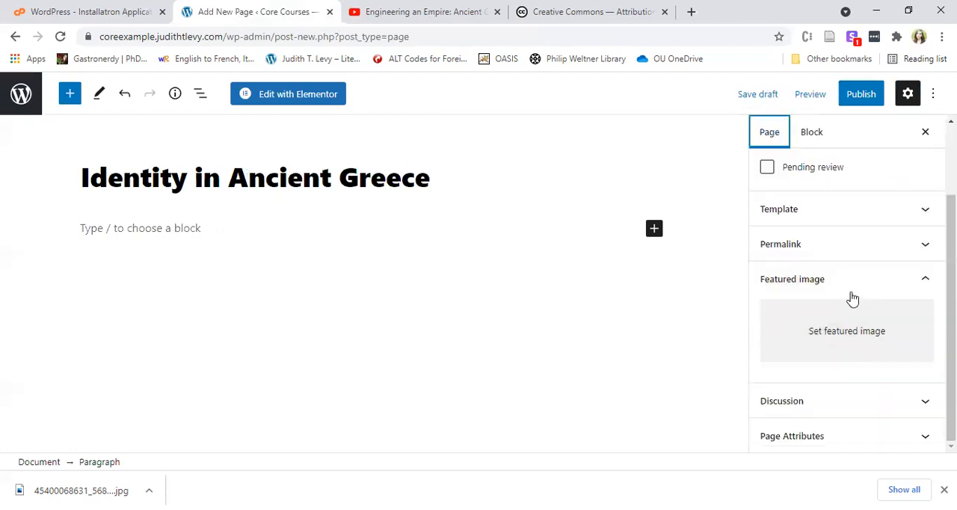
pyautogui.scroll(1, 851, 299)
pyautogui.scroll(-1, 905, 286)
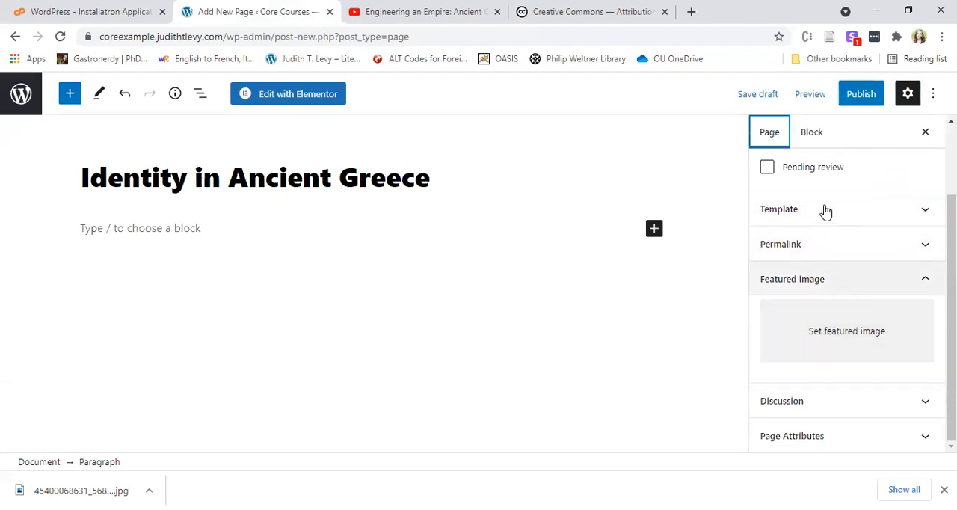
pyautogui.click(865, 394)
pyautogui.scroll(-1, 856, 243)
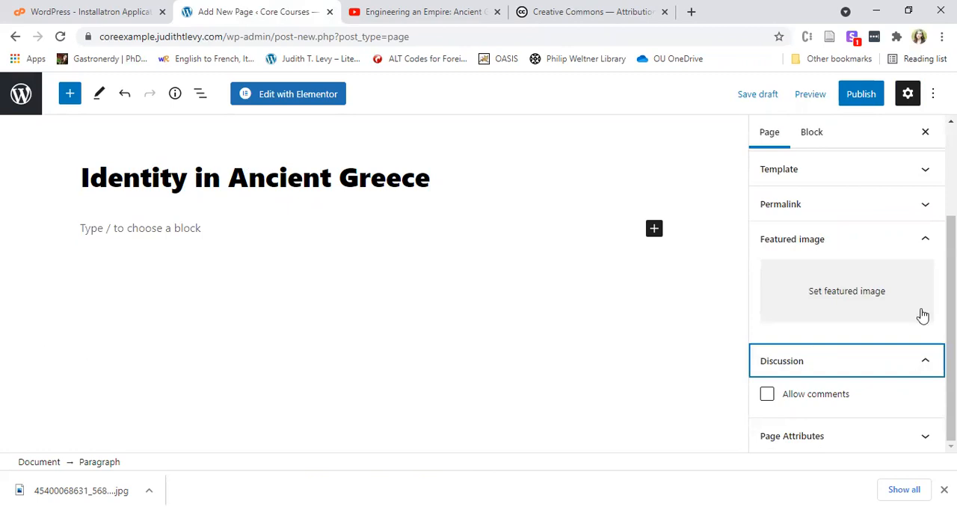
pyautogui.scroll(3, 869, 314)
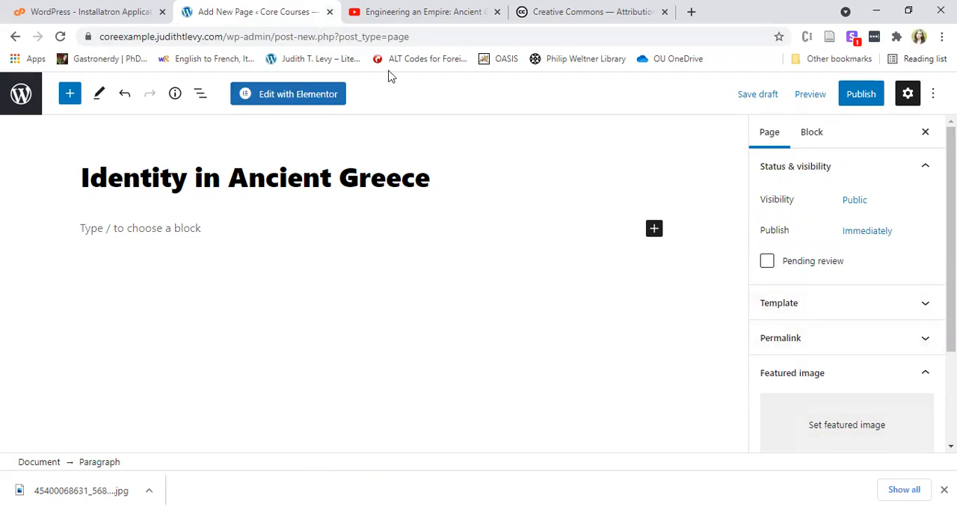
# Switch to the YouTube tab, pause the video, search the web for "captcha" in that tab and view the results.
pyautogui.click(398, 13)
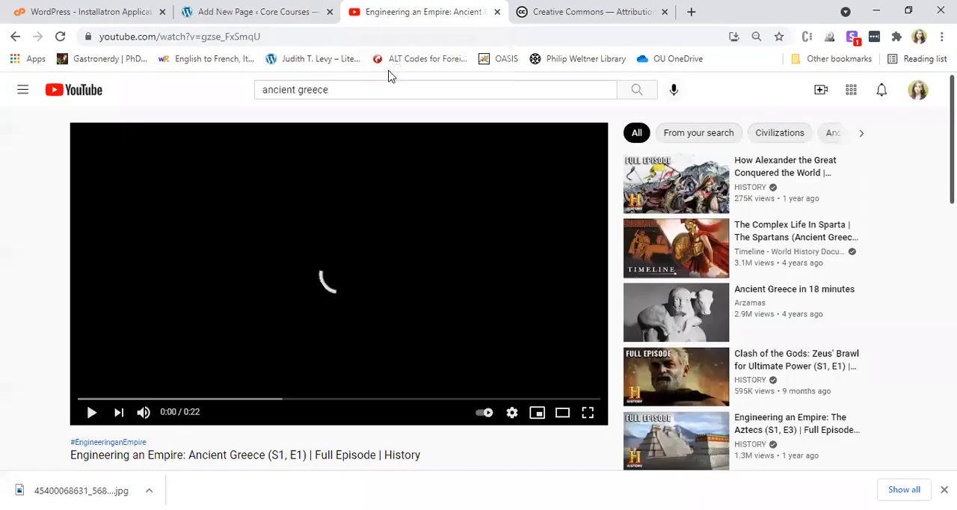
pyautogui.click(329, 36)
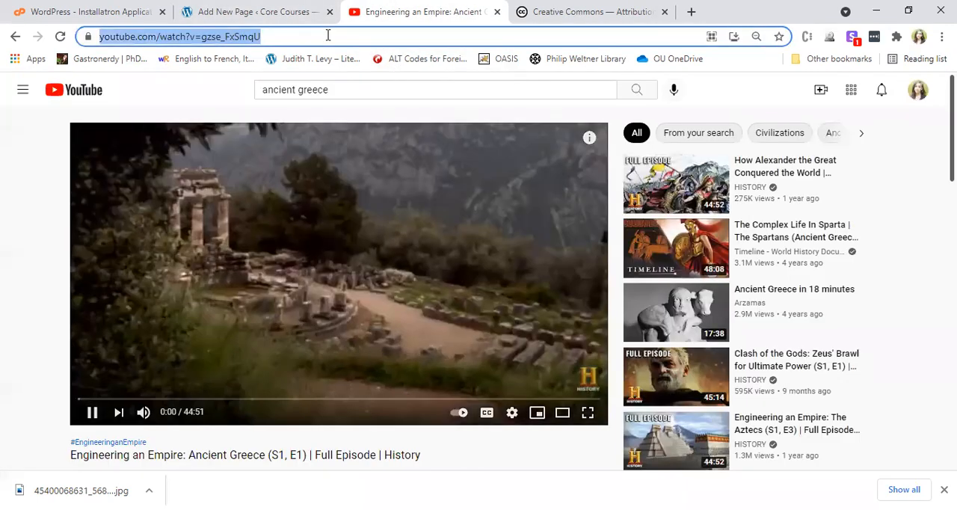
pyautogui.click(417, 199)
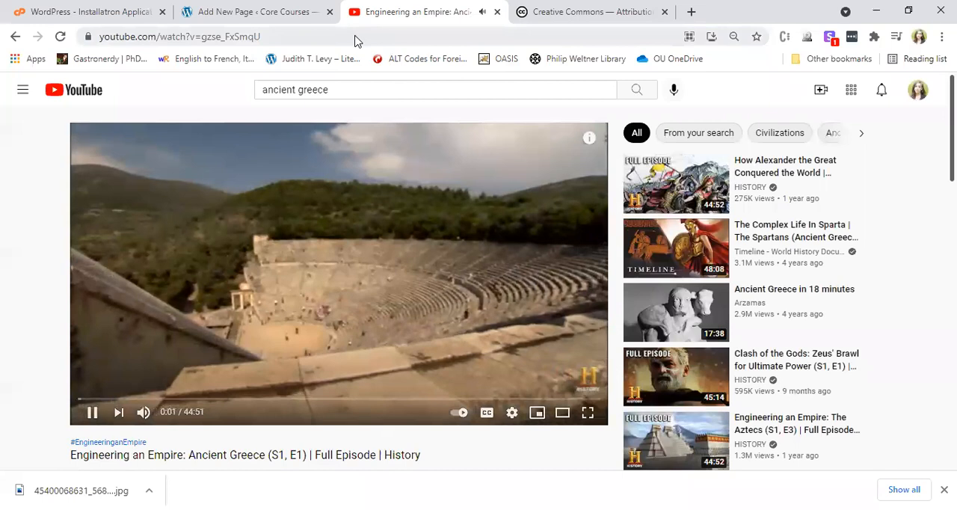
pyautogui.click(331, 246)
pyautogui.click(322, 37)
pyautogui.write('c')
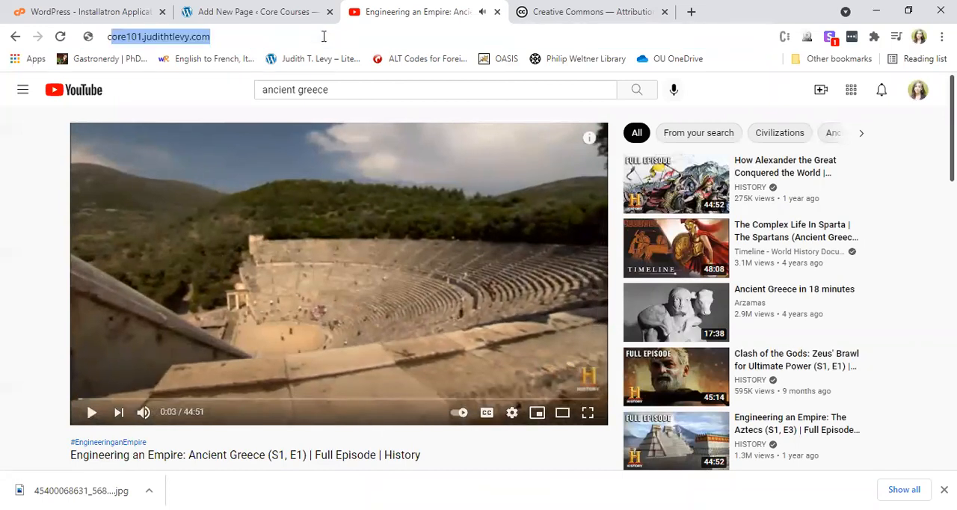
pyautogui.write('a')
pyautogui.write('cha')
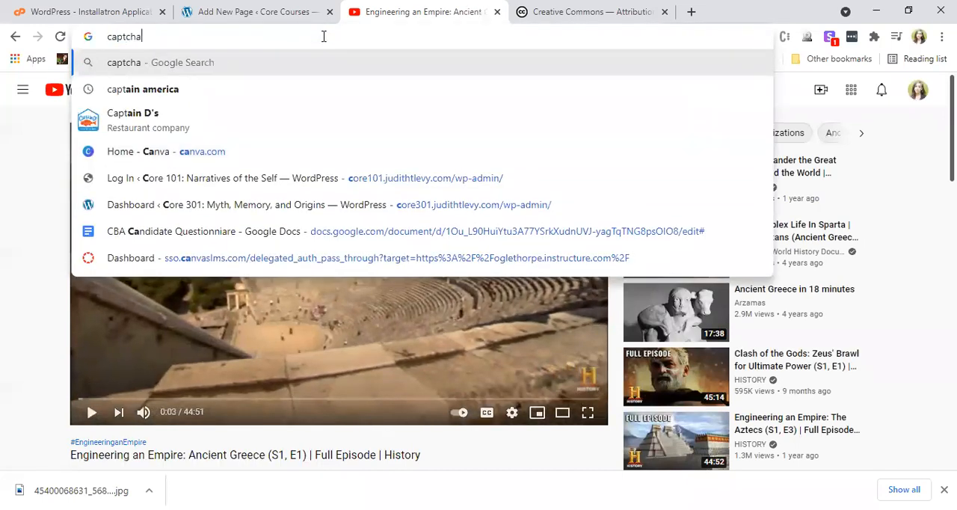
pyautogui.press('Return')
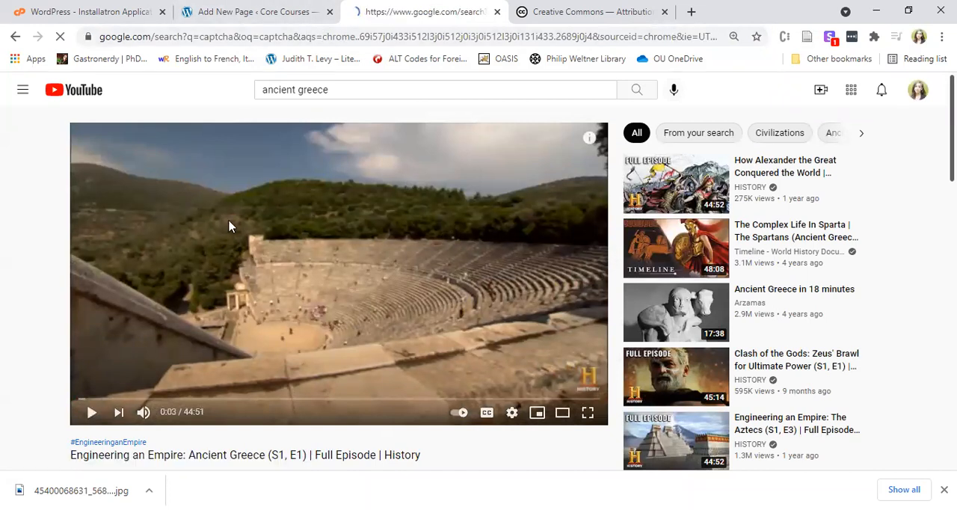
pyautogui.click(231, 5)
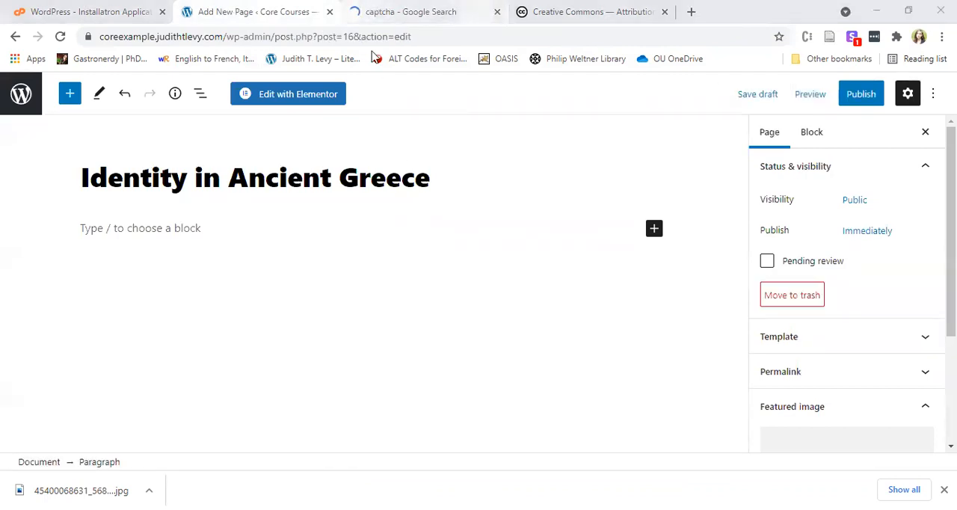
pyautogui.hotkey('ctrl', 'Tab')
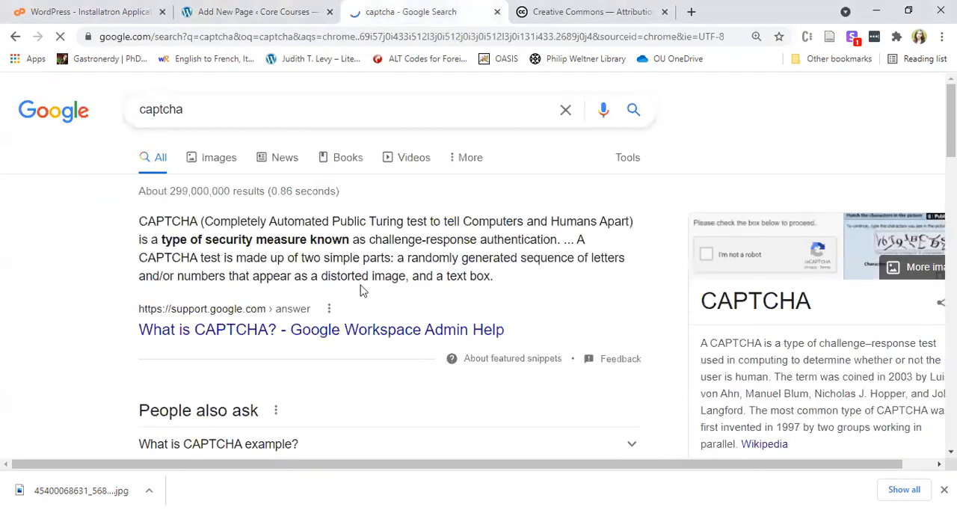
# Return to the WordPress editor and publish the "Identity in Ancient Greece" page.
pyautogui.click(215, 8)
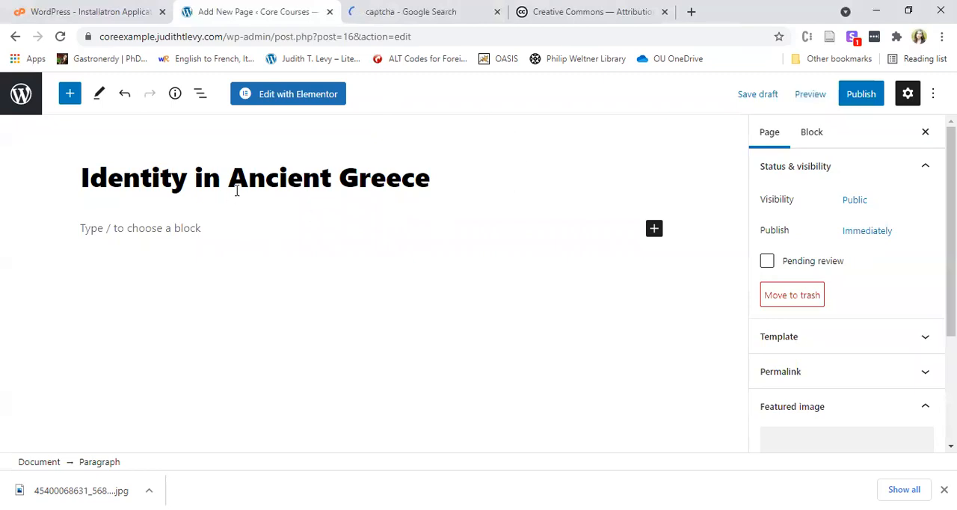
pyautogui.click(868, 96)
pyautogui.click(813, 95)
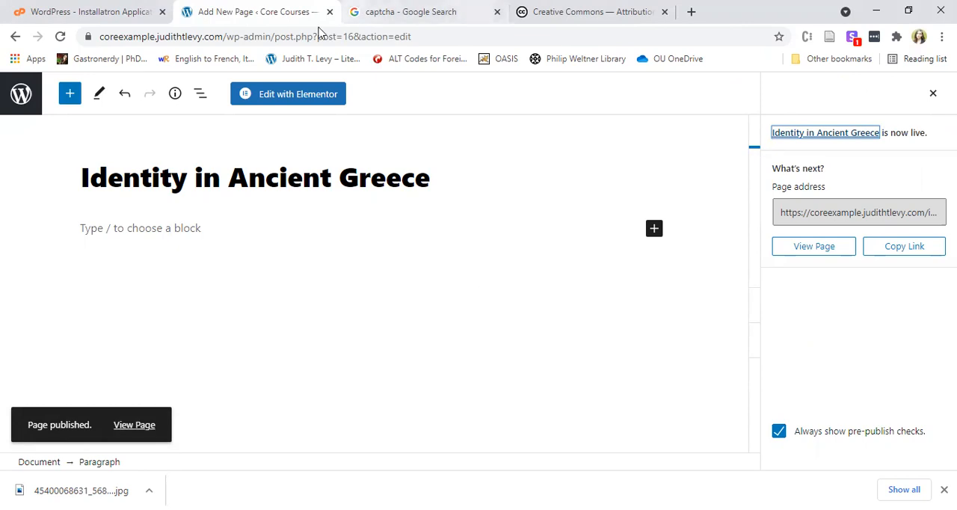
# Leave the page editor, go to adding new plugins, search for "captcha" and browse the plugins offered.
pyautogui.click(15, 96)
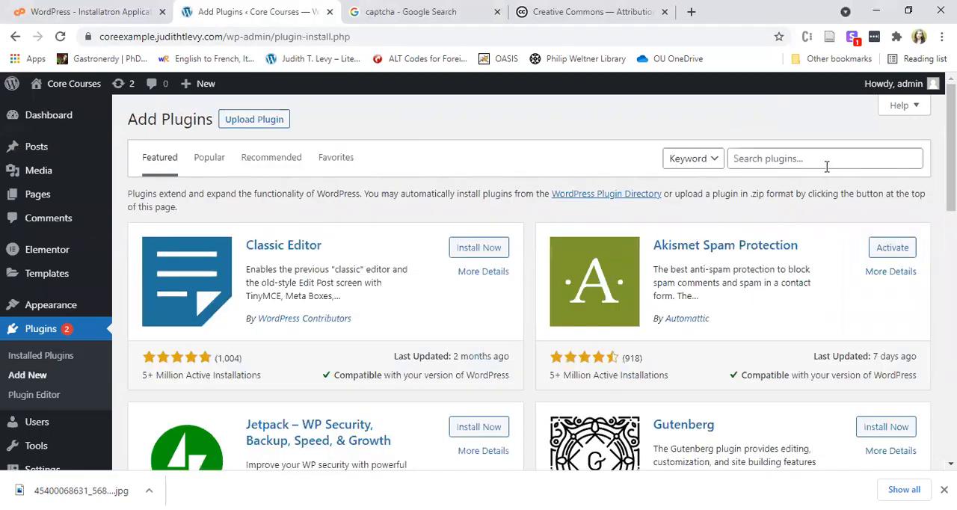
pyautogui.click(829, 163)
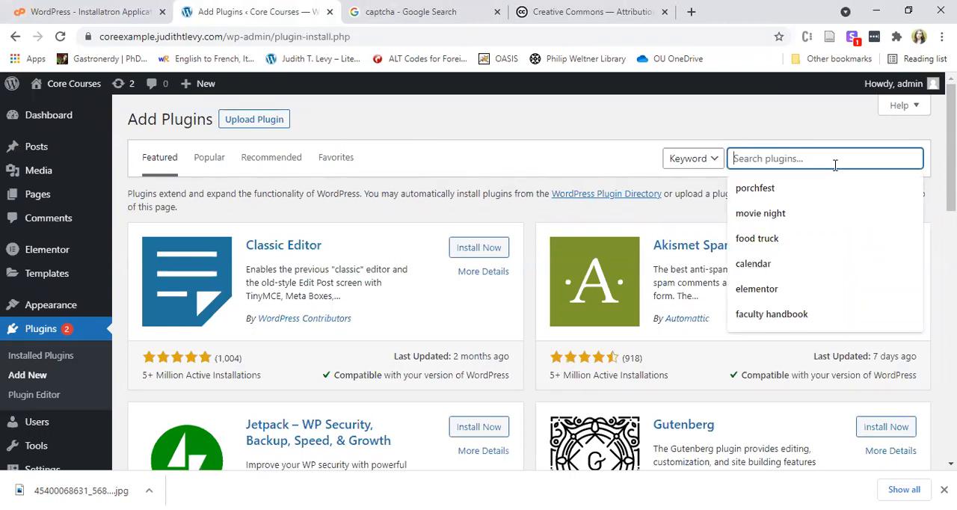
pyautogui.write('captcha')
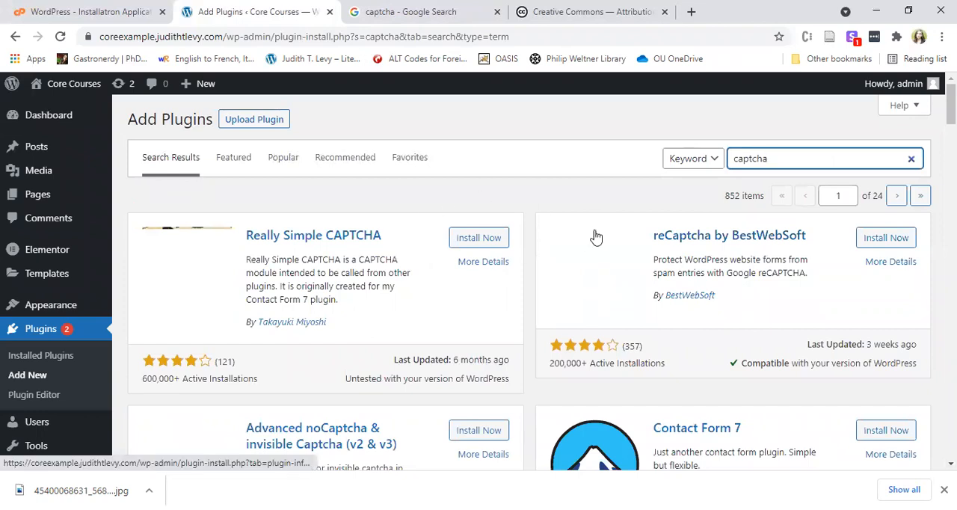
pyautogui.scroll(-2, 352, 317)
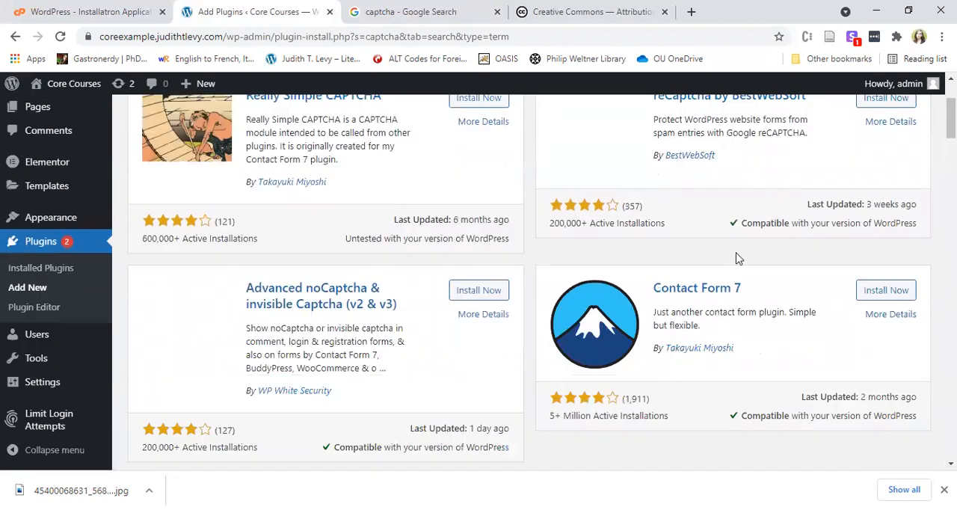
pyautogui.scroll(-3, 499, 284)
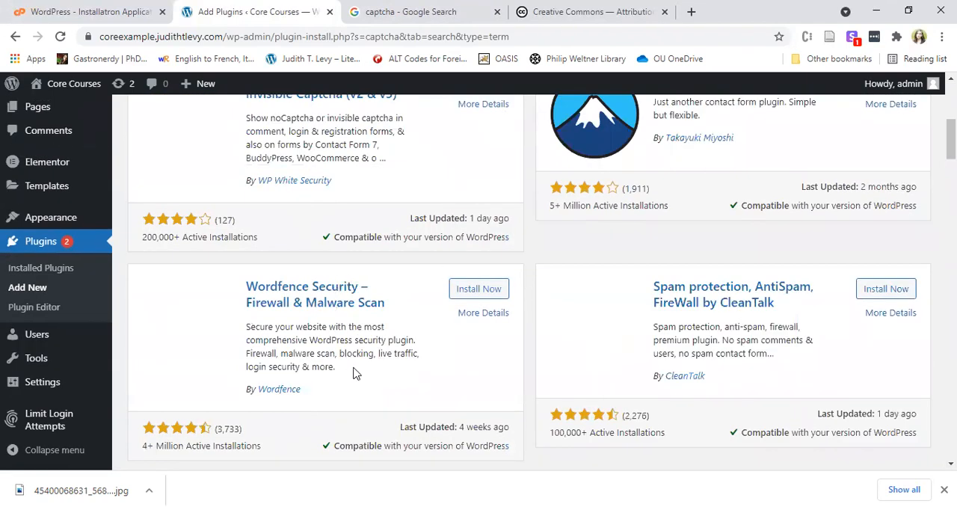
pyautogui.scroll(-2, 555, 261)
pyautogui.scroll(4, 358, 333)
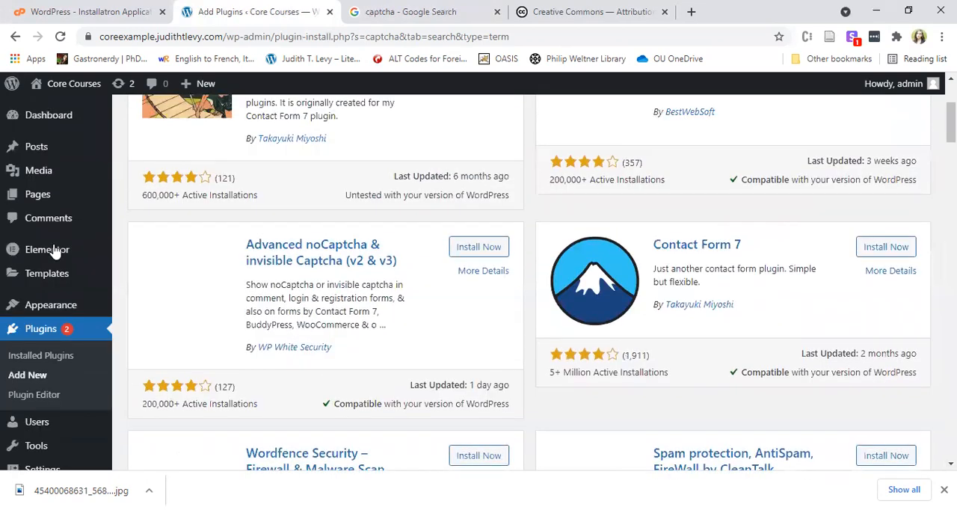
# Open the "Identity in Ancient Greece" page from the page list and switch to editing it with Elementor.
pyautogui.click(36, 199)
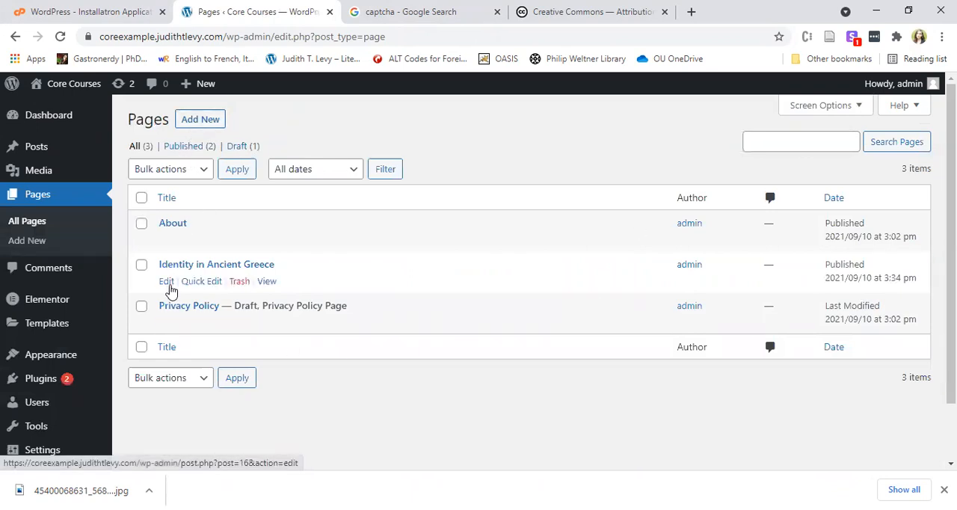
pyautogui.click(167, 289)
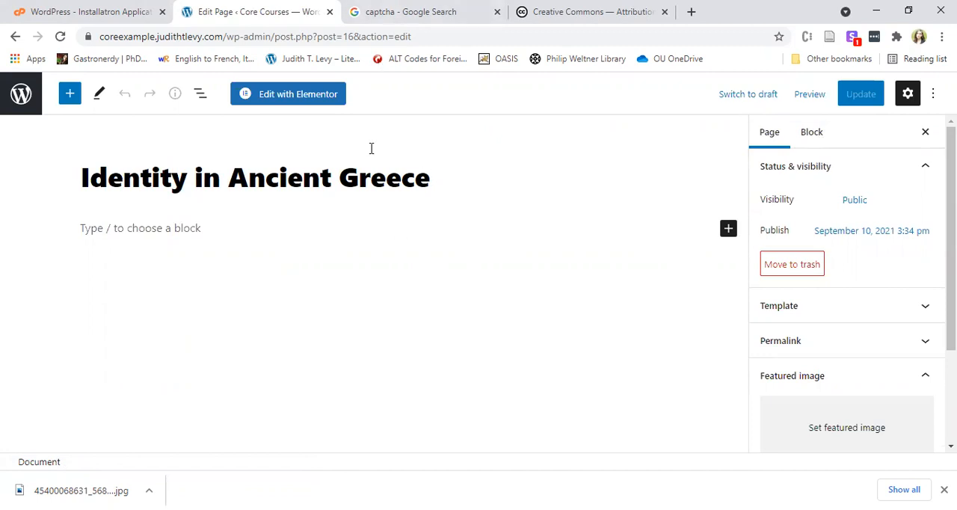
pyautogui.click(327, 98)
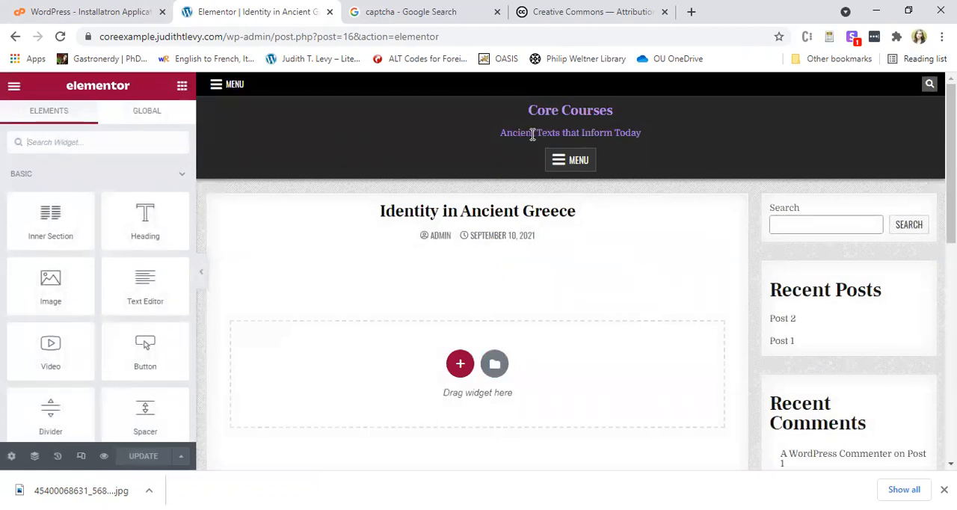
# Add a new single-column section to the page's empty content area.
pyautogui.scroll(-2, 743, 324)
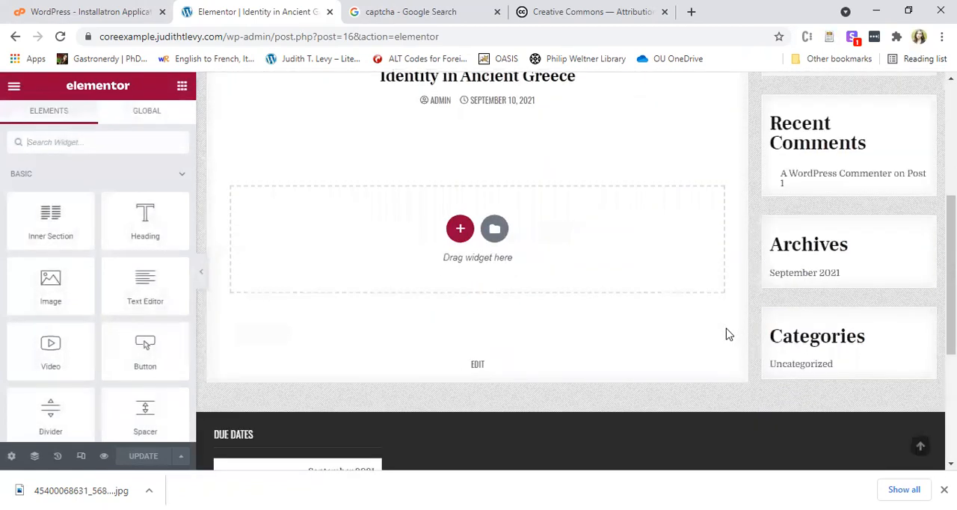
pyautogui.scroll(2, 726, 333)
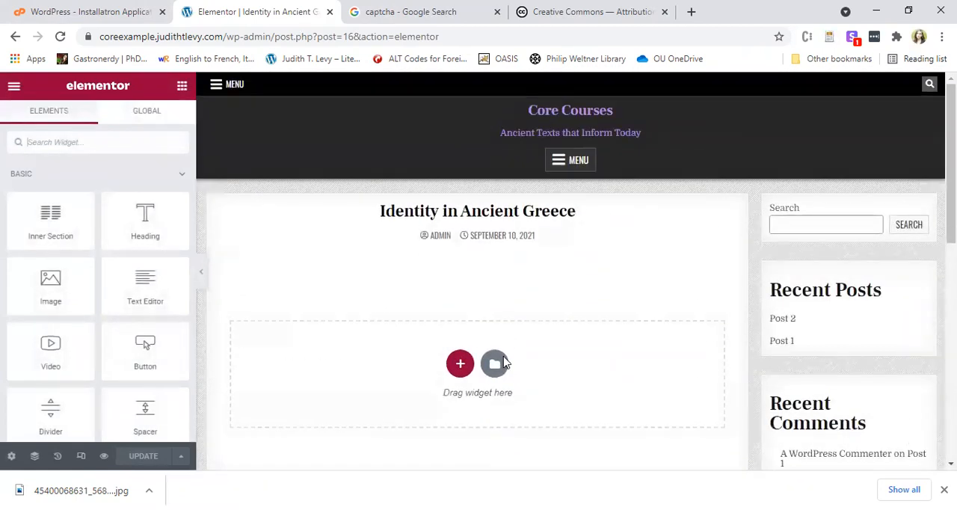
pyautogui.click(459, 364)
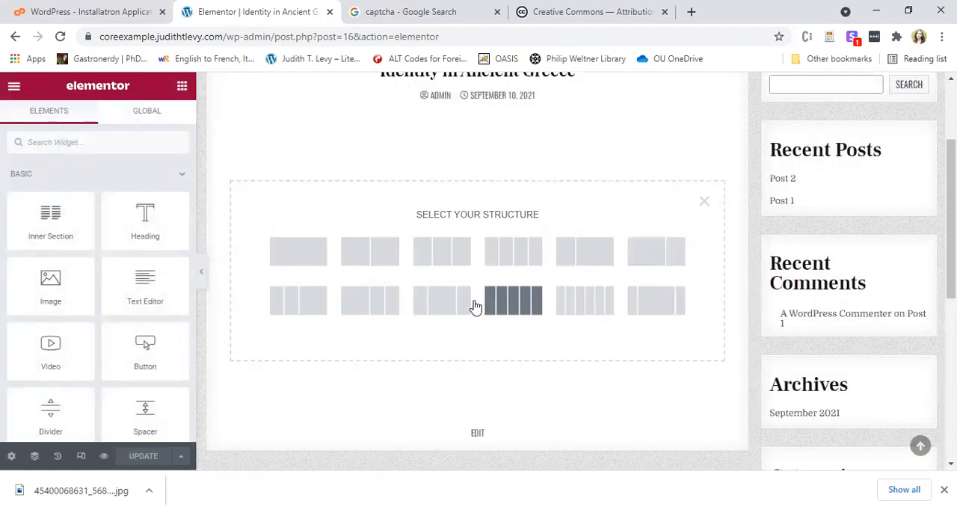
pyautogui.click(282, 257)
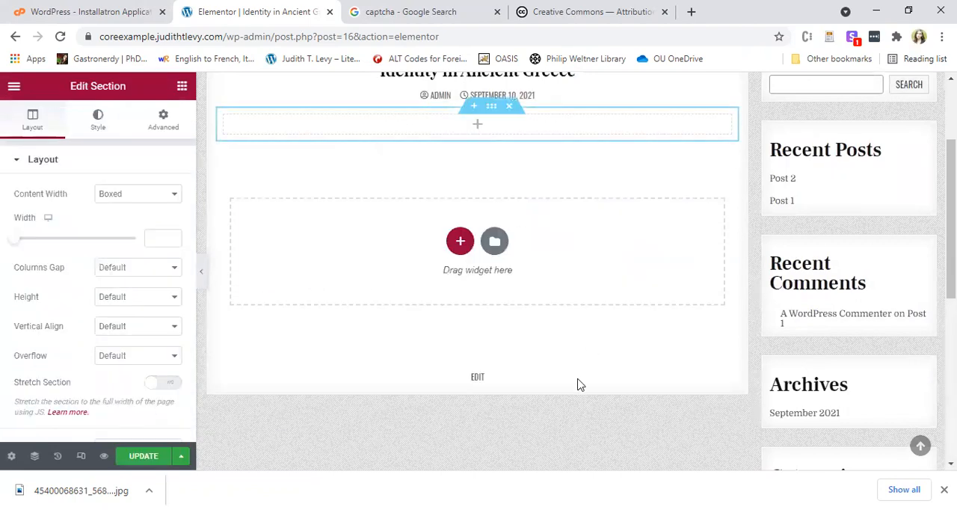
# Place an Image widget in the new section and insert the ancient ruins photo from the media library.
pyautogui.scroll(2, 455, 209)
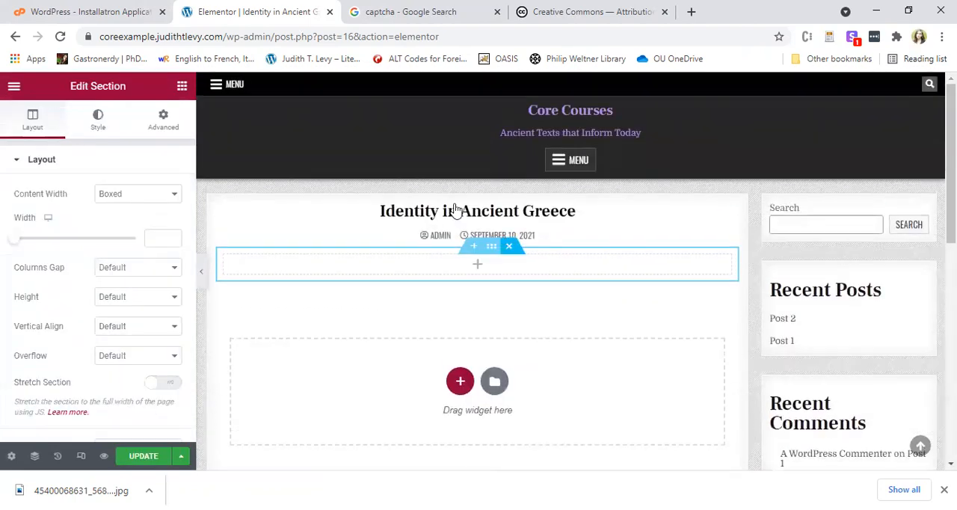
pyautogui.click(481, 271)
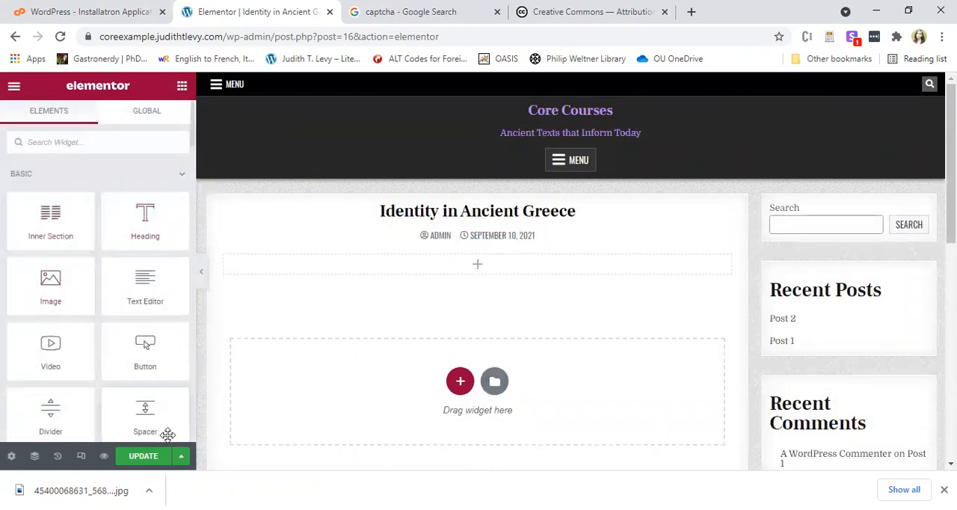
pyautogui.moveTo(62, 287); pyautogui.dragTo(576, 333)
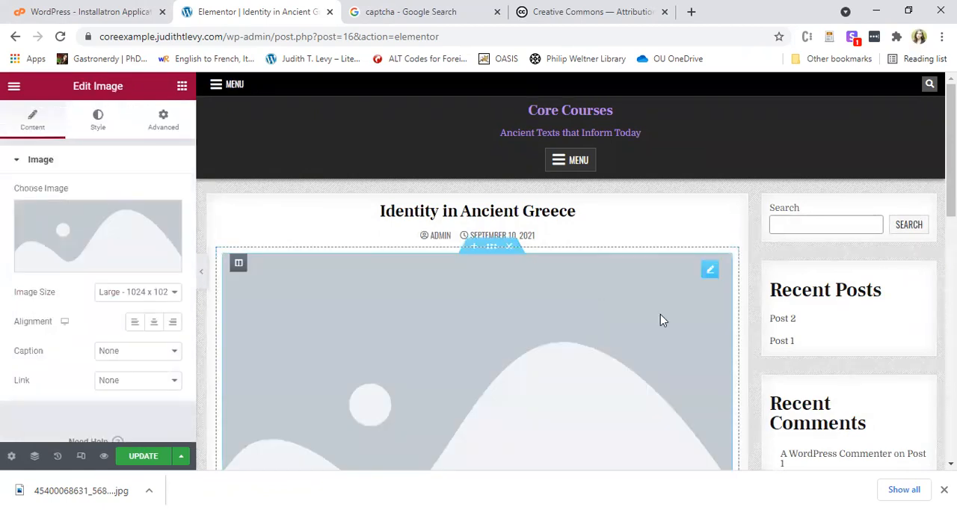
pyautogui.click(57, 234)
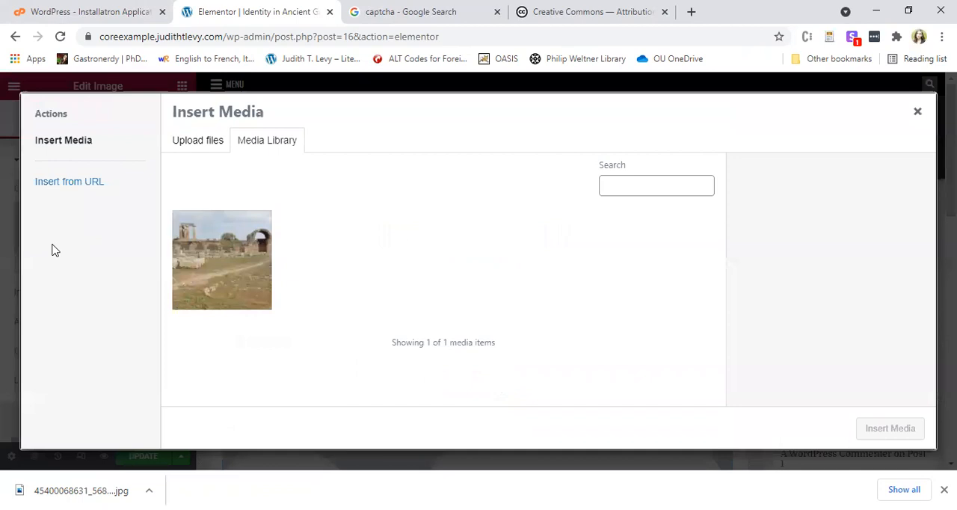
pyautogui.click(209, 248)
pyautogui.click(864, 434)
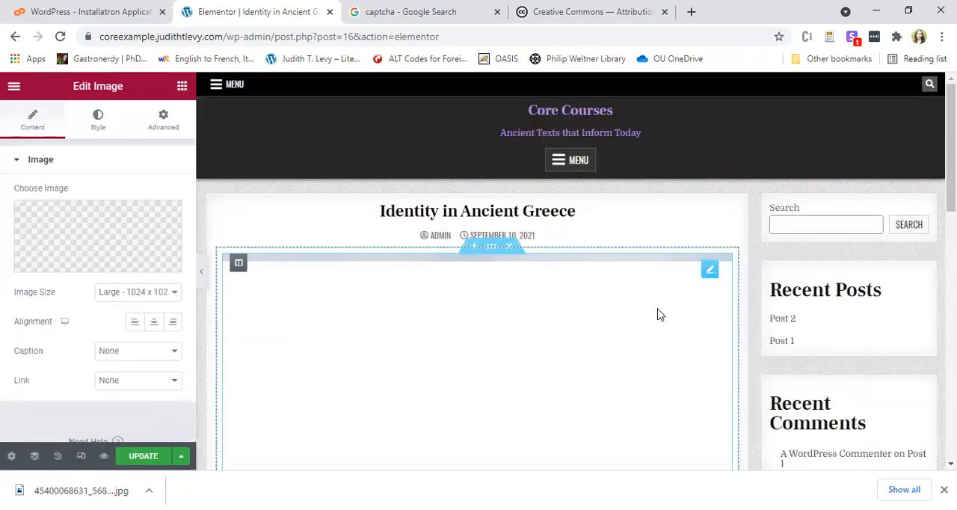
# Examine the inserted image on the page, the save options and the image's advanced settings, including margin and padding.
pyautogui.scroll(-2, 677, 293)
pyautogui.scroll(2, 508, 264)
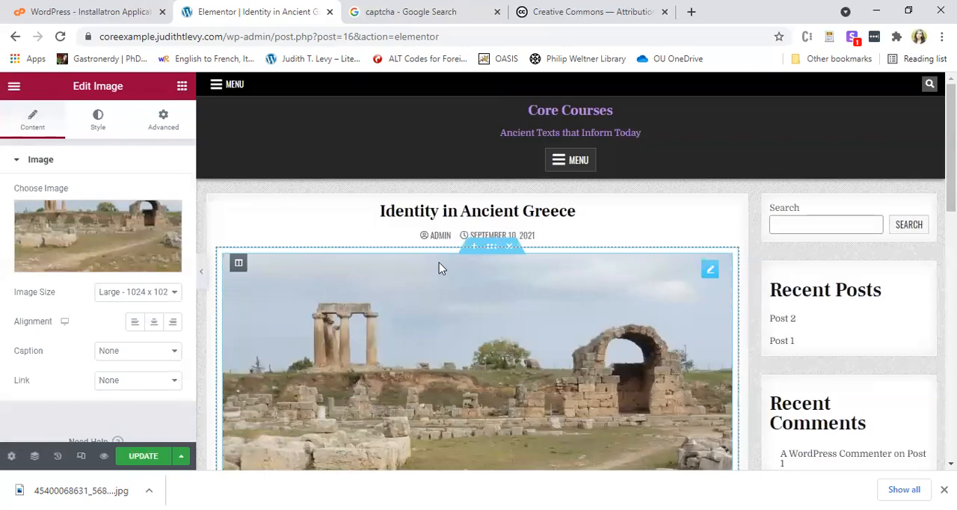
pyautogui.scroll(-1, 404, 206)
pyautogui.scroll(-1, 422, 199)
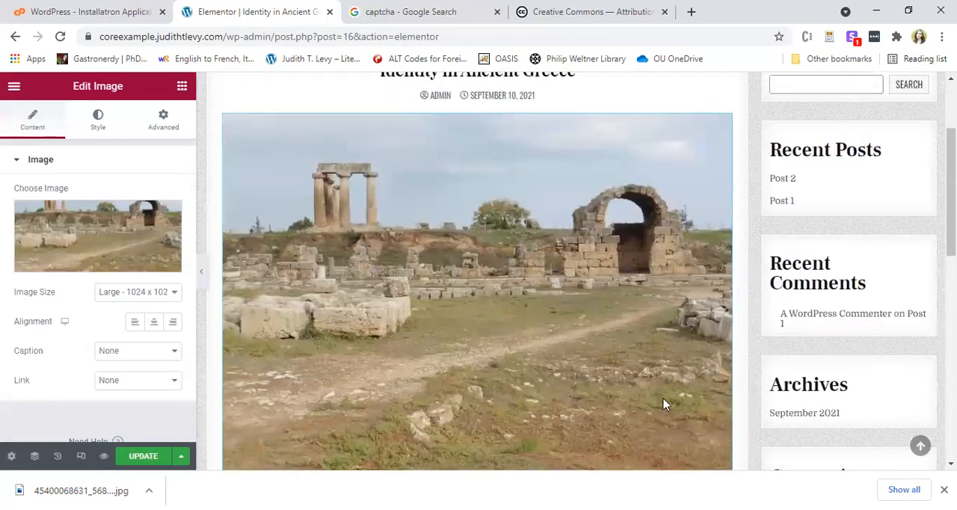
pyautogui.click(182, 456)
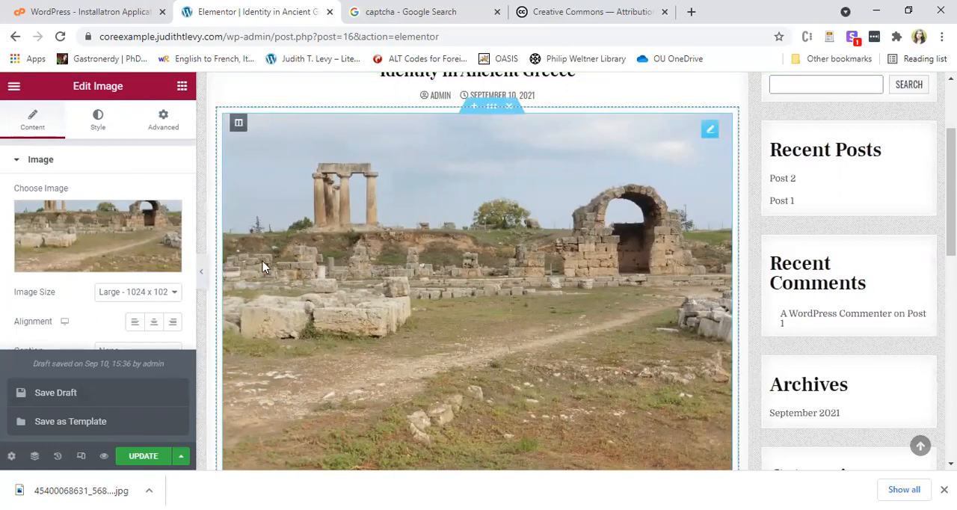
pyautogui.click(161, 121)
pyautogui.click(160, 132)
pyautogui.scroll(-3, 124, 341)
pyautogui.scroll(3, 125, 340)
pyautogui.scroll(-3, 121, 342)
pyautogui.scroll(3, 100, 270)
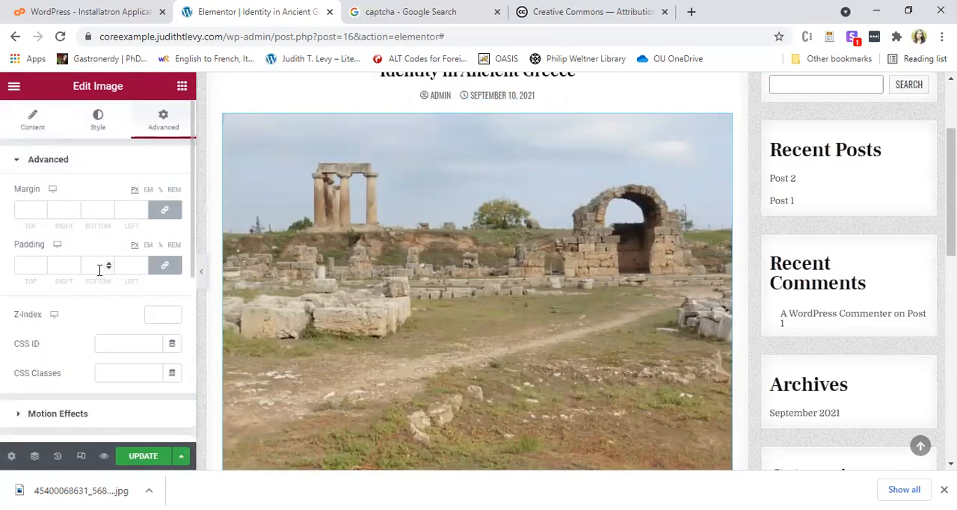
pyautogui.click(32, 120)
# Add another single-column section below the ruins image.
pyautogui.scroll(-5, 378, 238)
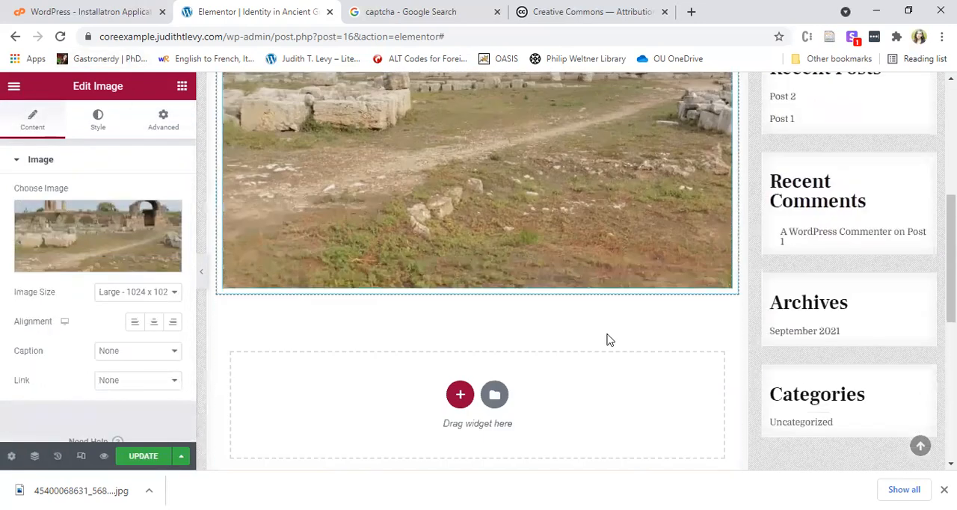
pyautogui.click(460, 181)
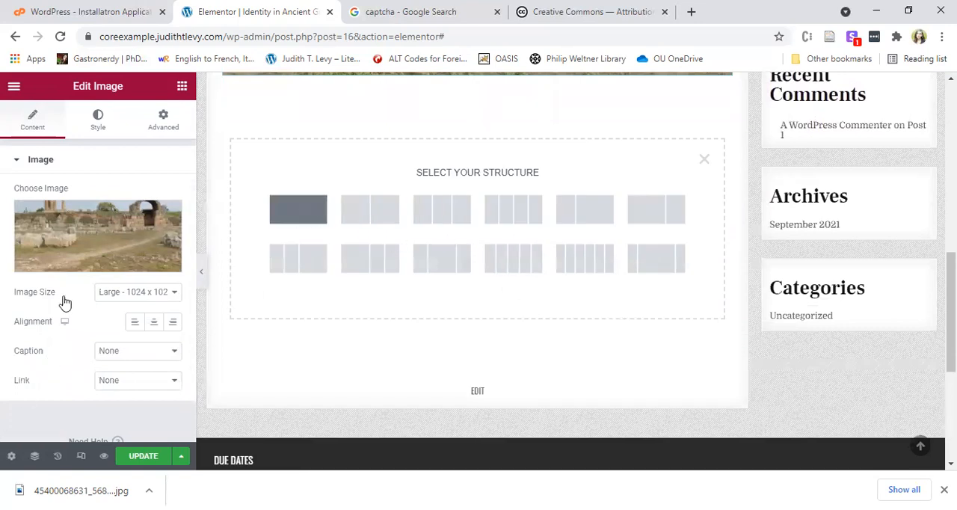
pyautogui.click(282, 209)
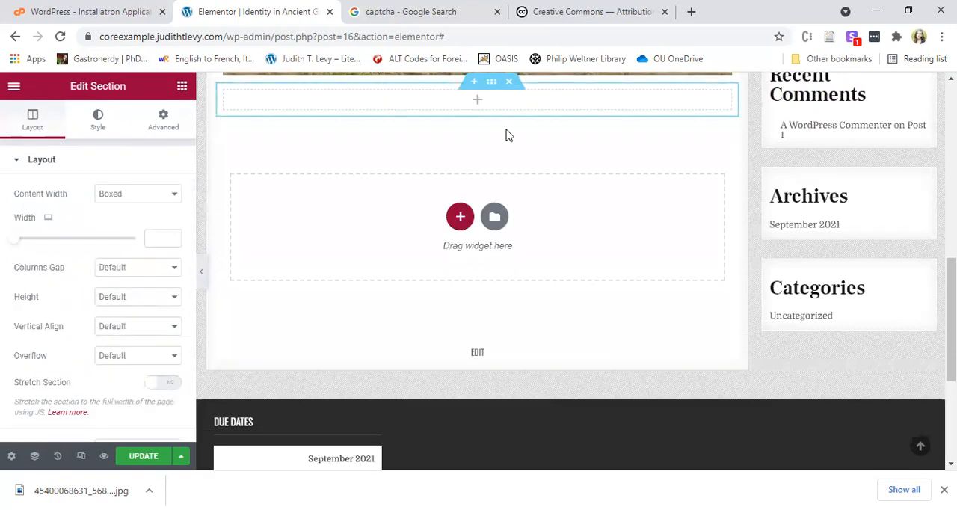
# Place a Text Editor widget in the page content below the ruins image and the empty section.
pyautogui.click(337, 220)
pyautogui.scroll(-10, 142, 299)
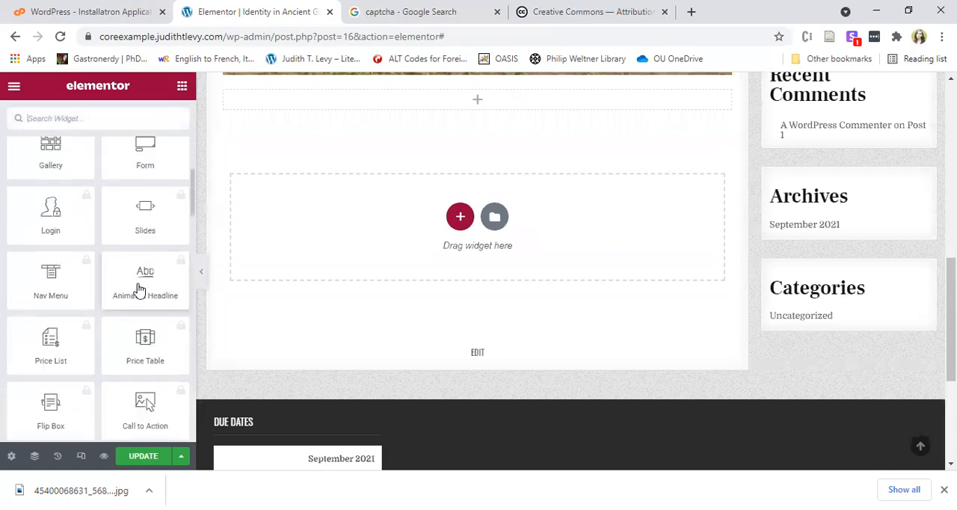
pyautogui.scroll(10, 139, 290)
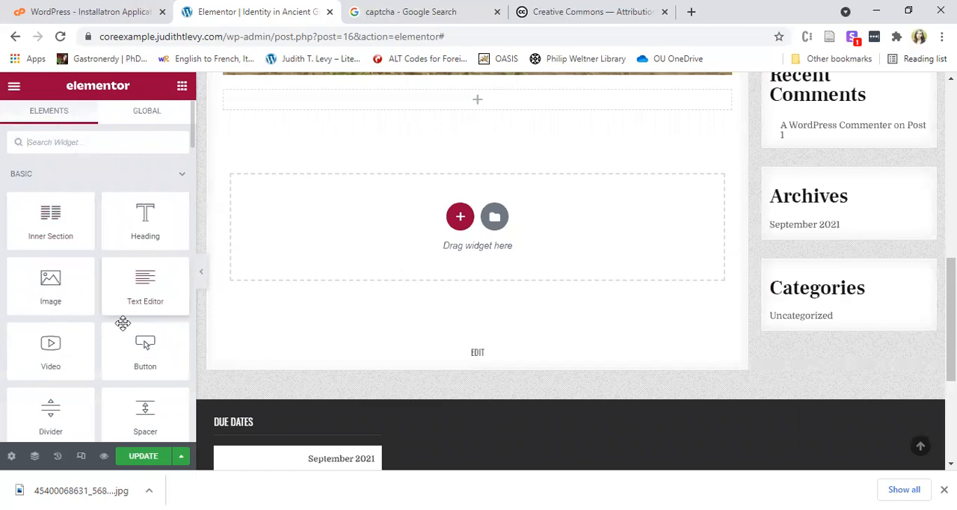
pyautogui.moveTo(142, 286); pyautogui.dragTo(555, 287)
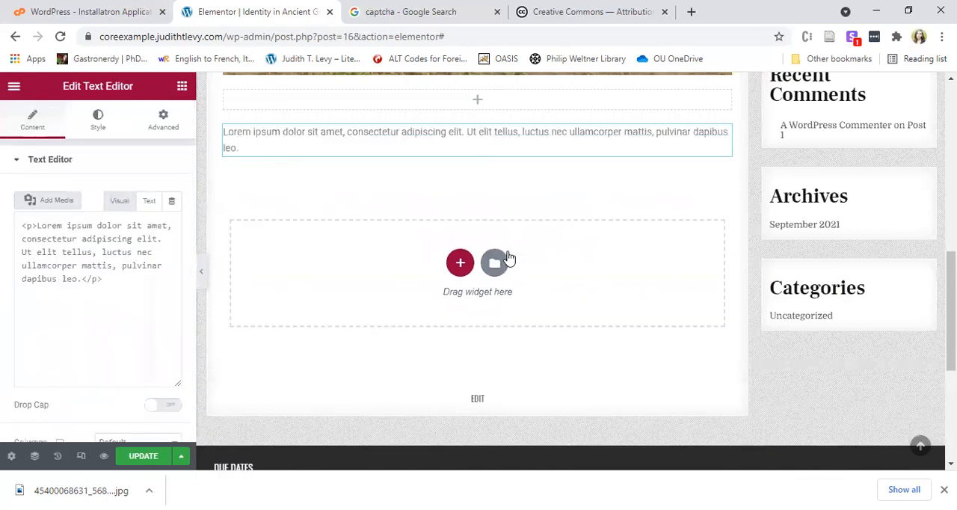
# Replace the widget's placeholder text with "This is my longer assignment on identity in ancient Greece." and update the page.
pyautogui.click(88, 311)
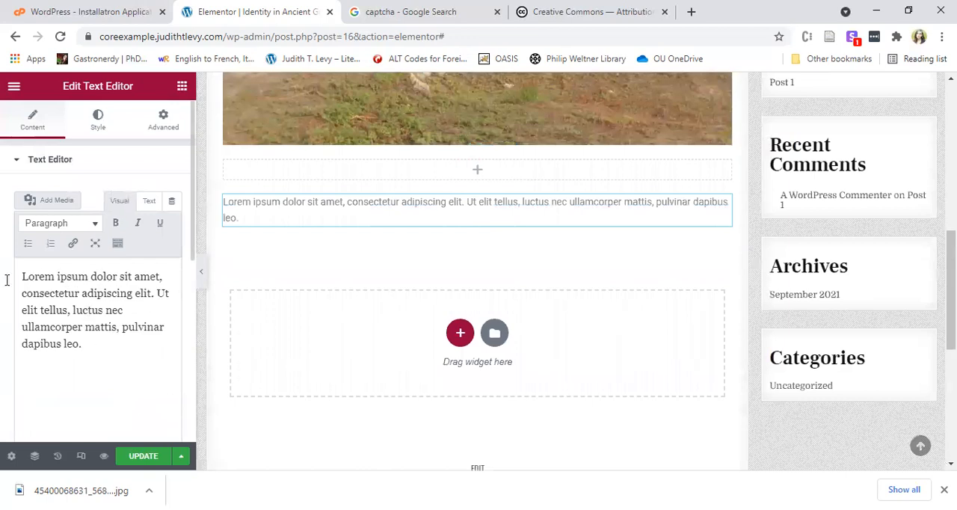
pyautogui.moveTo(84, 344); pyautogui.dragTo(20, 276)
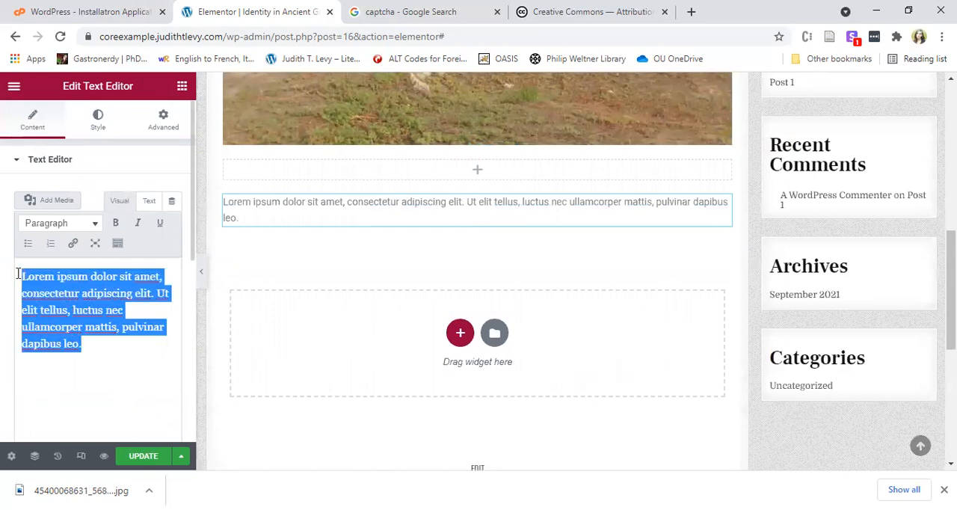
pyautogui.write('This is my longer assignment on identtity in ancient')
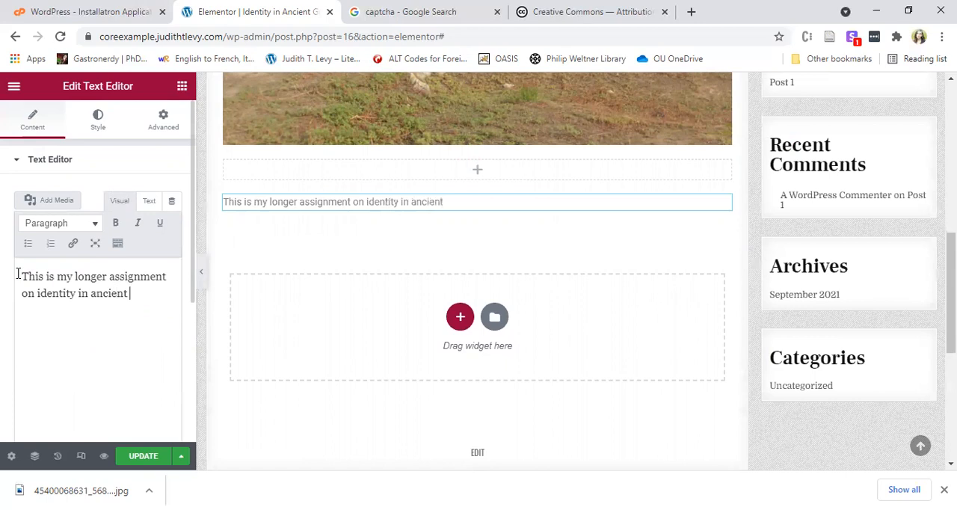
pyautogui.write('ce.')
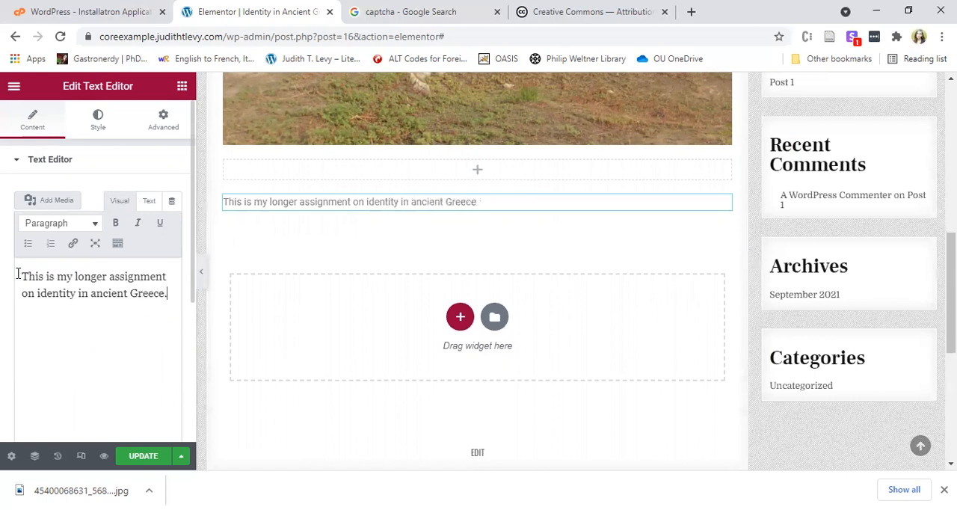
pyautogui.click(136, 458)
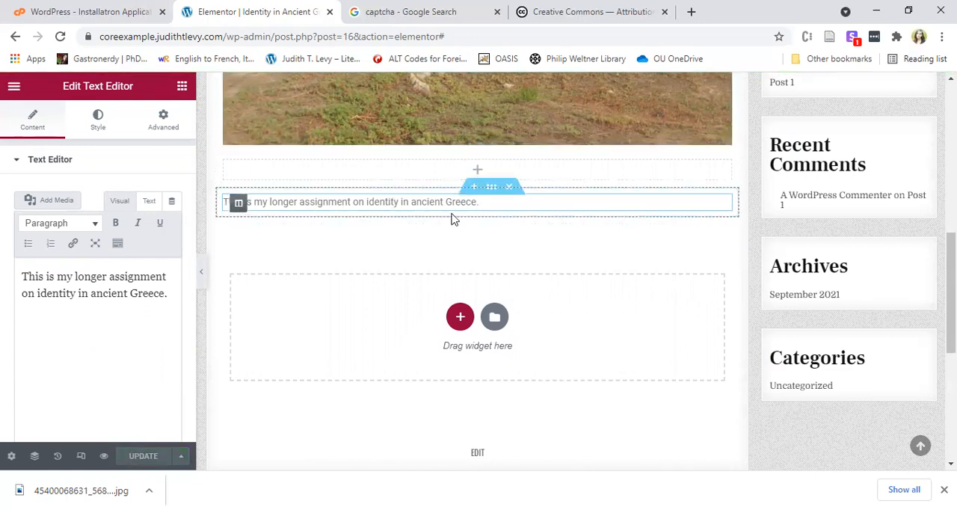
# Review the finished page layout, exit Elementor to the WordPress dashboard and go to the list of all pages.
pyautogui.scroll(7, 659, 303)
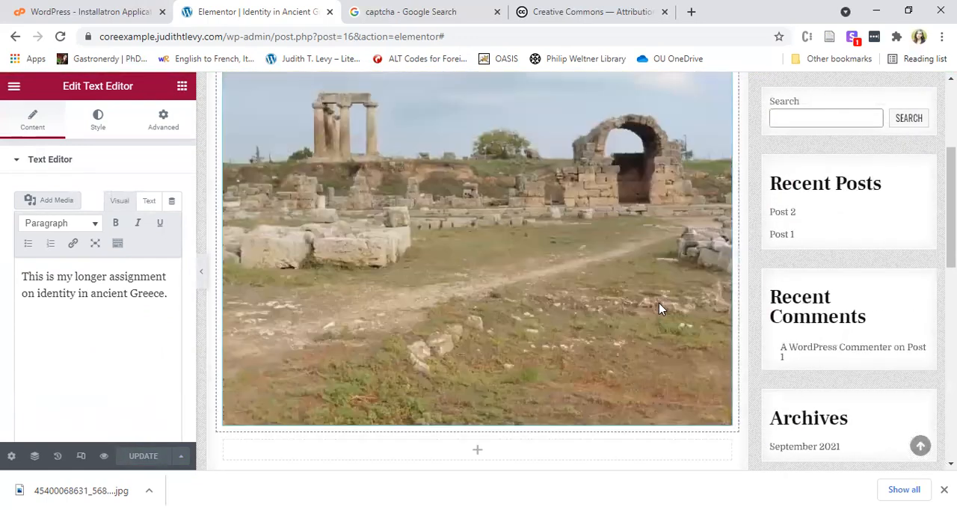
pyautogui.scroll(-2, 659, 303)
pyautogui.scroll(-3, 659, 303)
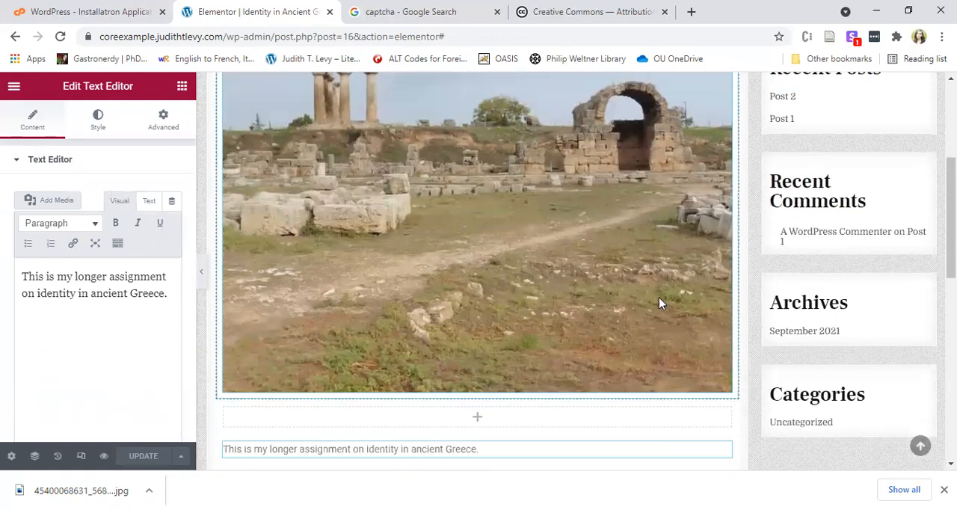
pyautogui.click(11, 89)
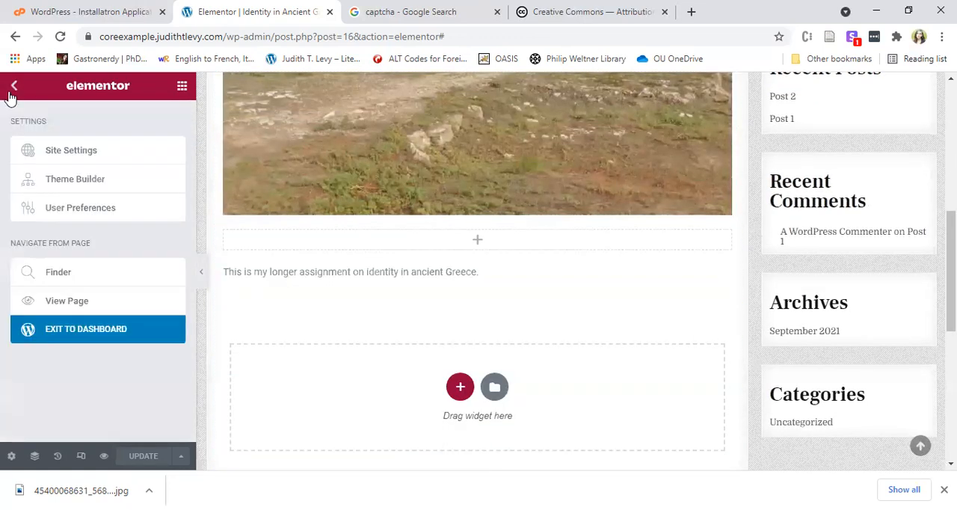
pyautogui.click(131, 327)
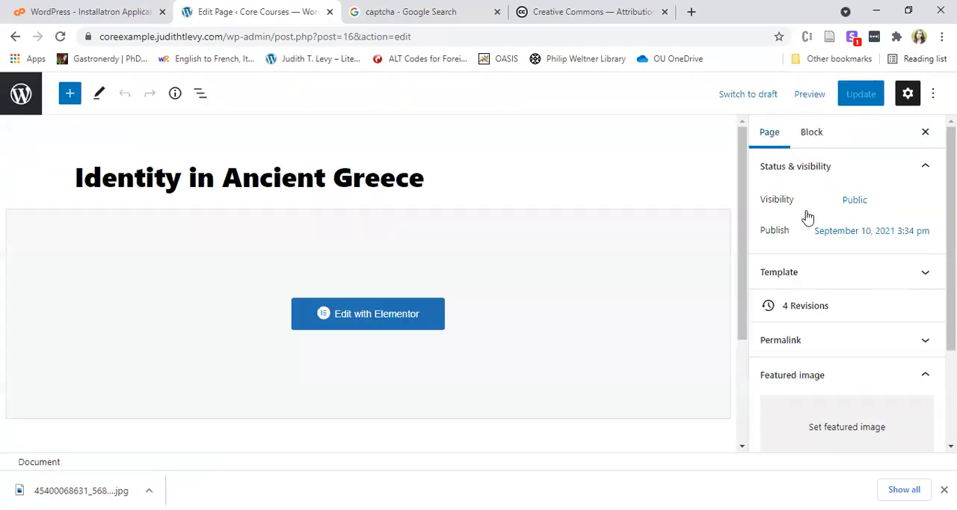
pyautogui.scroll(-2, 823, 329)
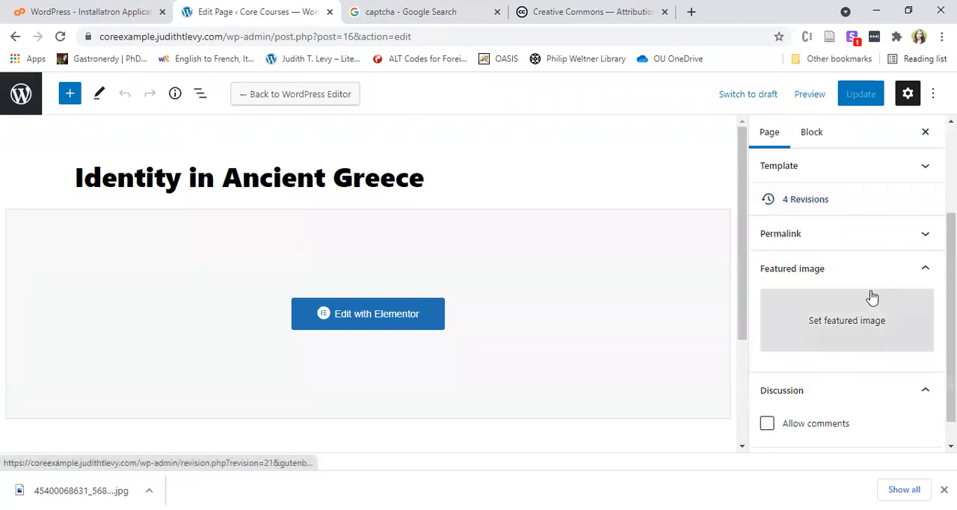
pyautogui.click(9, 102)
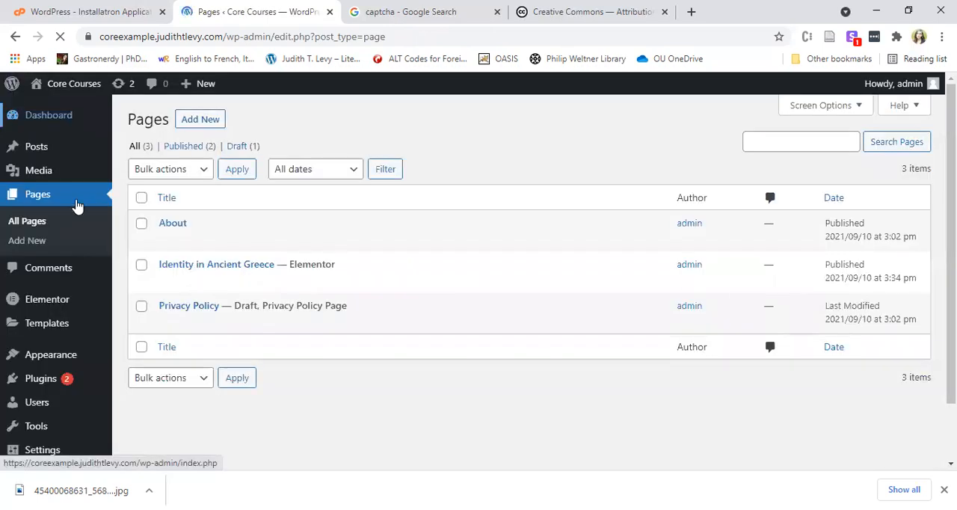
# View the Core Courses live home page with its navigation and return to the admin dashboard.
pyautogui.click(47, 84)
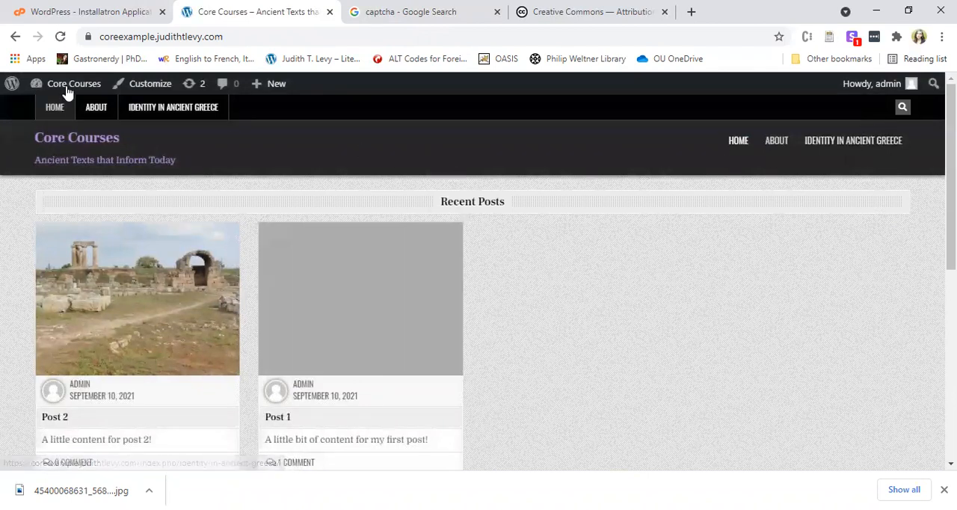
pyautogui.moveTo(66, 92)
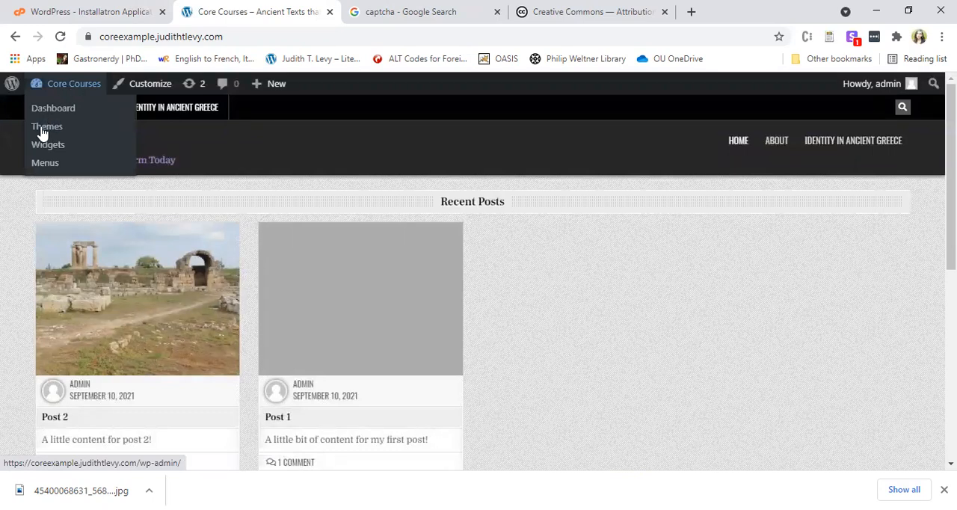
pyautogui.click(82, 92)
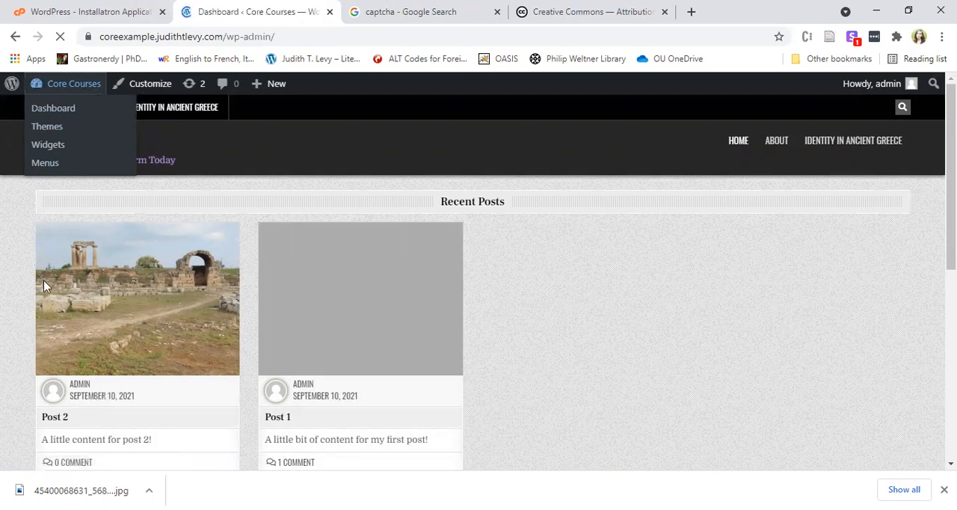
# Open the site's menu management page and look over the settings for creating a first menu.
pyautogui.moveTo(59, 363)
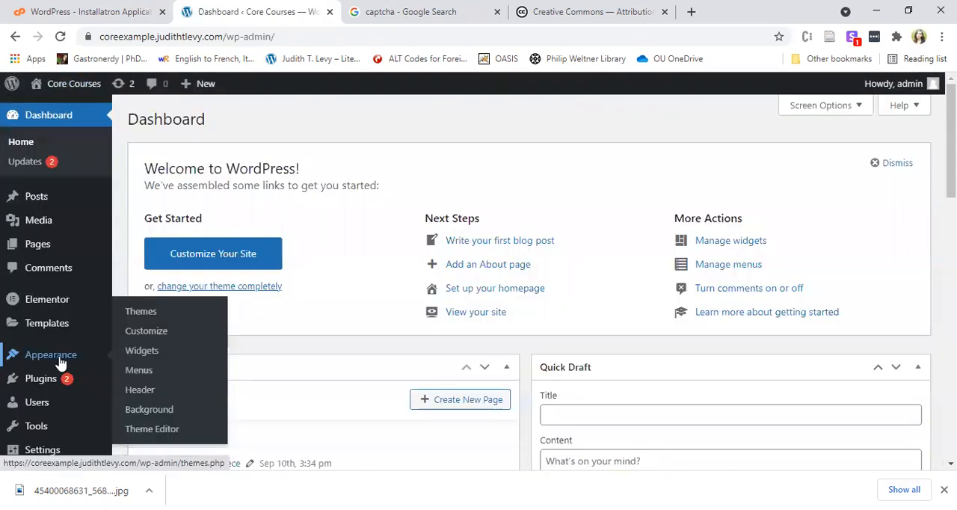
pyautogui.click(151, 373)
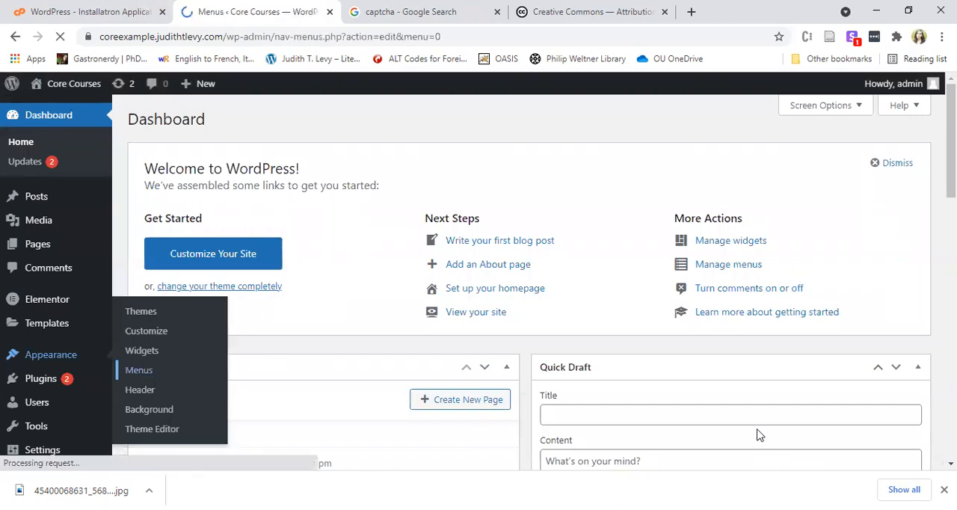
pyautogui.scroll(-2, 587, 236)
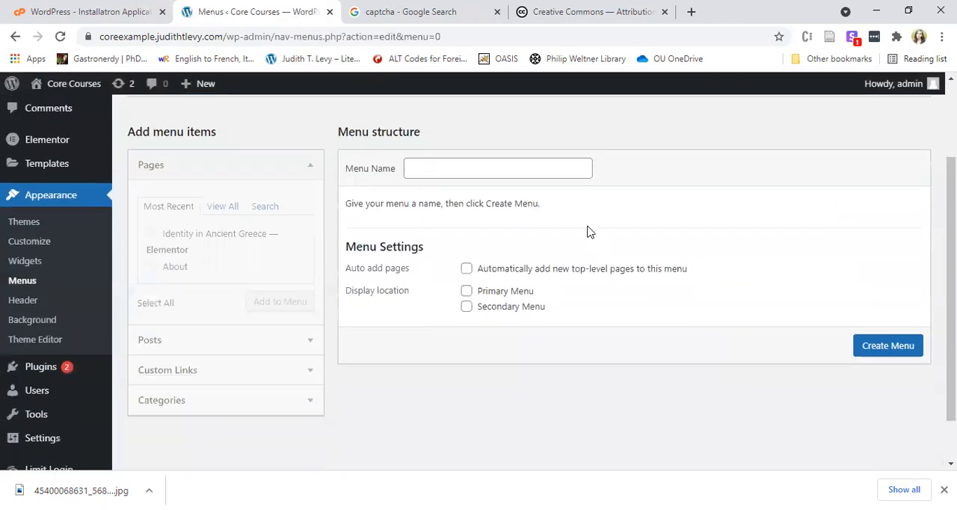
pyautogui.scroll(1, 598, 247)
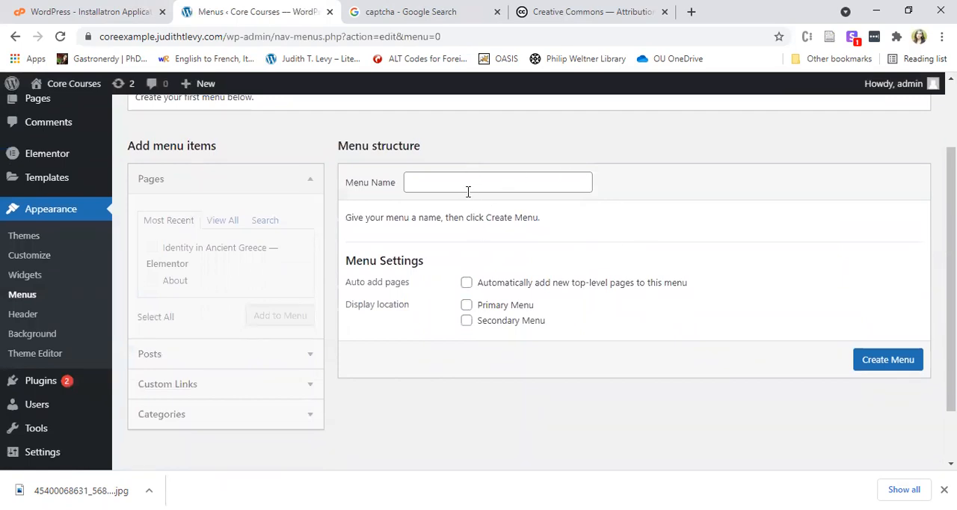
pyautogui.scroll(-1, 568, 249)
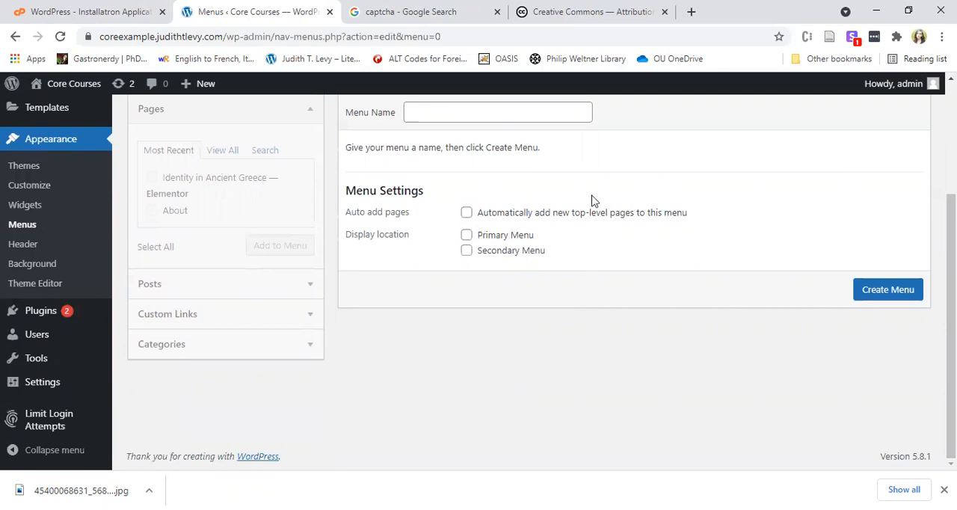
pyautogui.scroll(2, 526, 413)
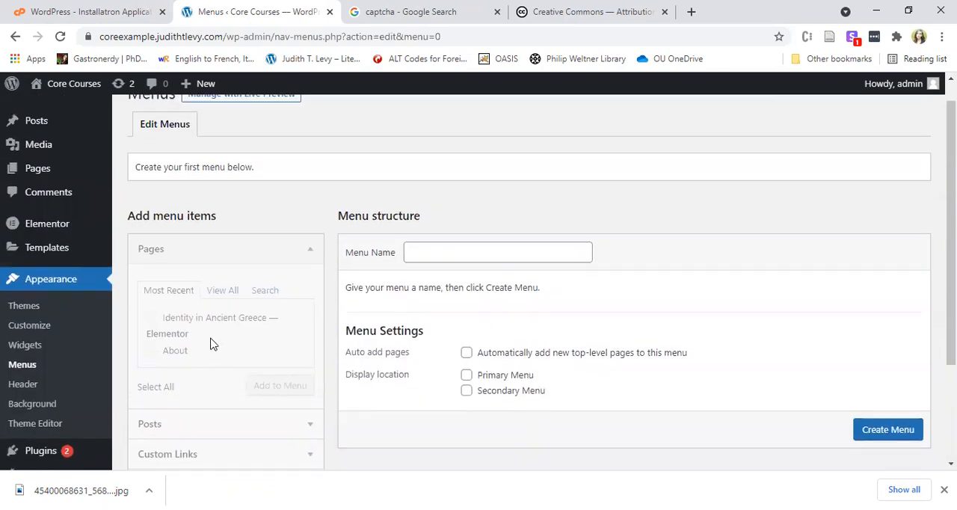
pyautogui.scroll(1, 275, 303)
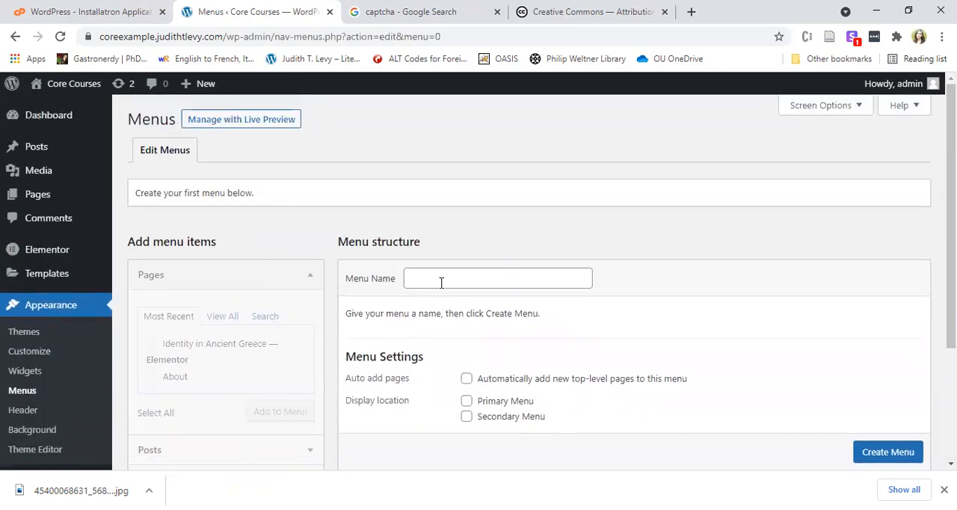
pyautogui.scroll(-1, 341, 239)
# Create a menu named "Primary Menu" that automatically adds new top-level pages and uses the Primary Menu display location.
pyautogui.click(466, 205)
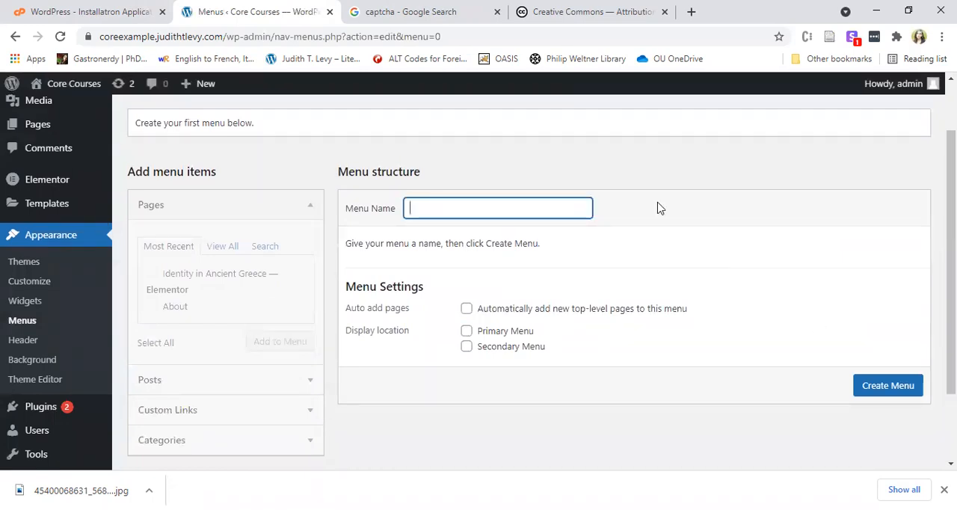
pyautogui.write('Primary Menu')
pyautogui.click(612, 317)
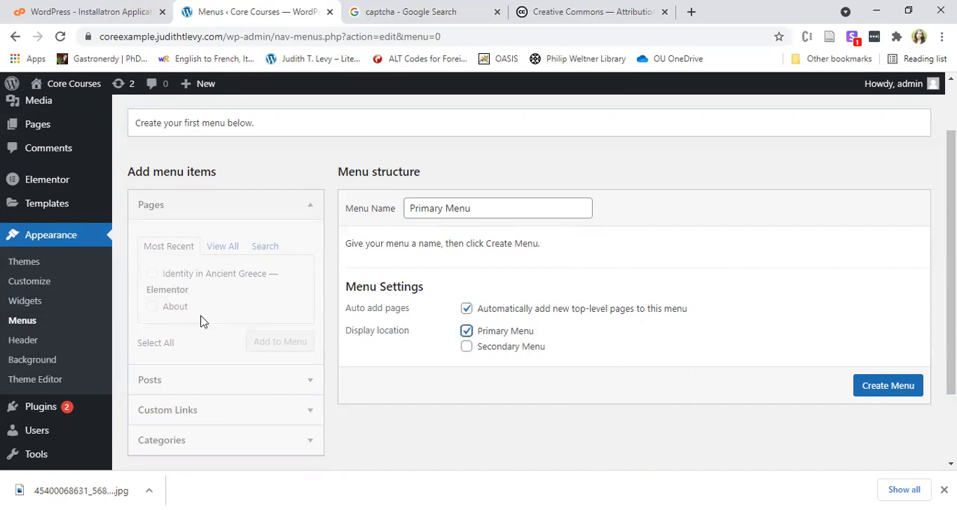
pyautogui.scroll(-2, 867, 389)
pyautogui.scroll(2, 897, 384)
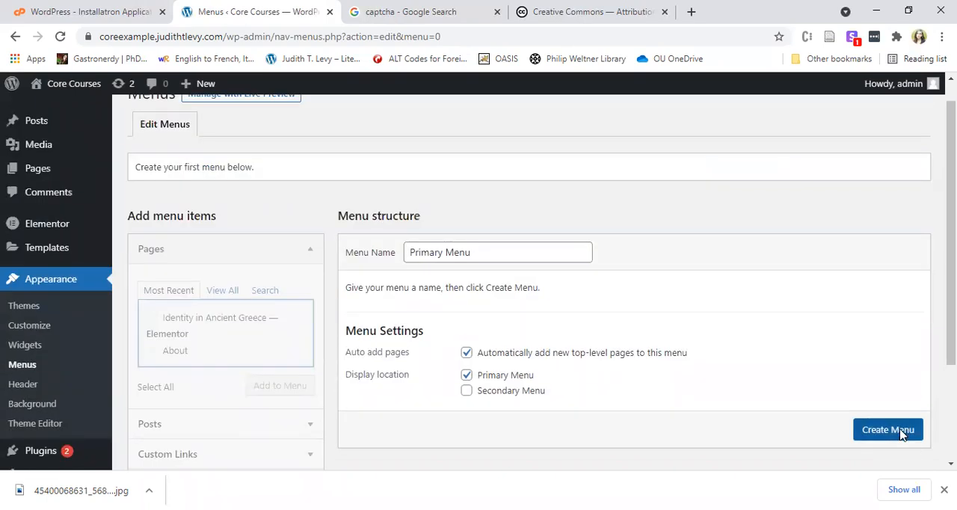
pyautogui.click(902, 435)
pyautogui.click(901, 412)
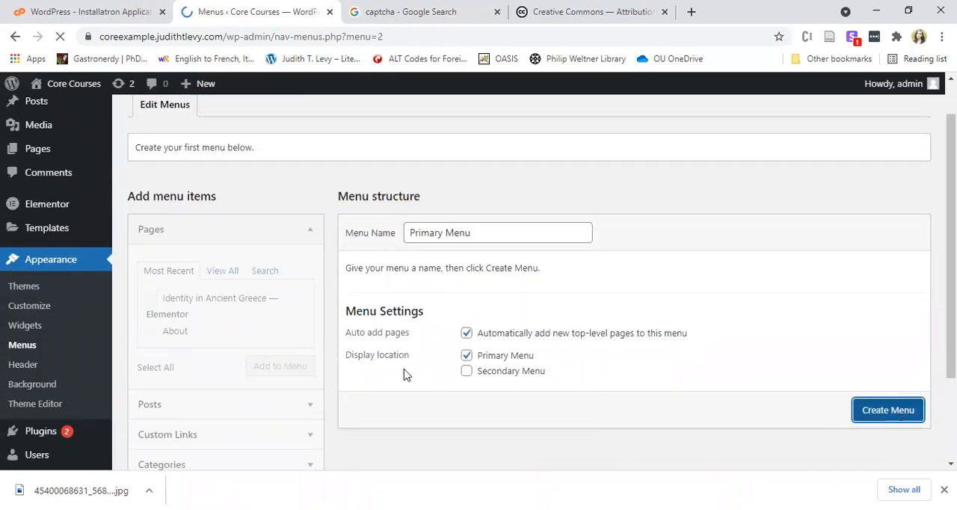
# Add the "Identity in Ancient Greece" and "About" pages to the Primary Menu and save the menu.
pyautogui.scroll(-1, 262, 329)
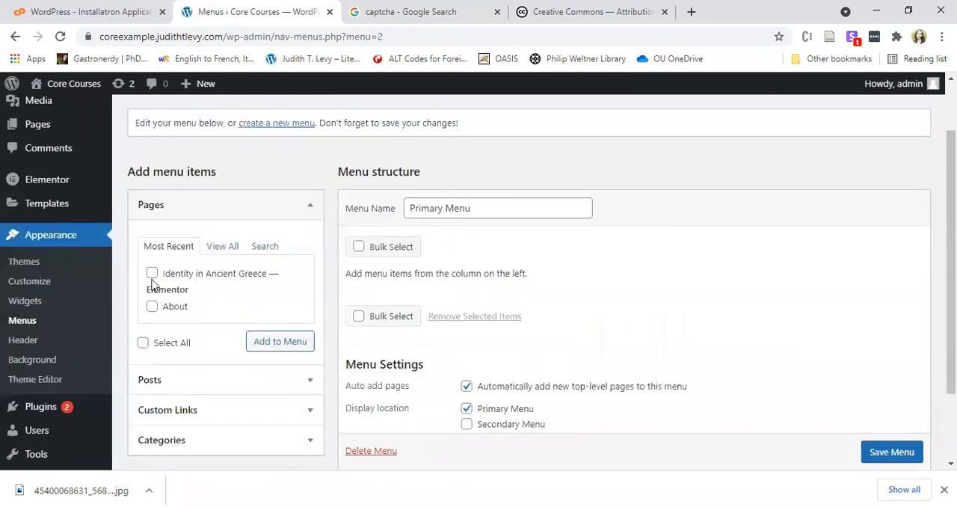
pyautogui.click(152, 273)
pyautogui.click(152, 305)
pyautogui.click(269, 342)
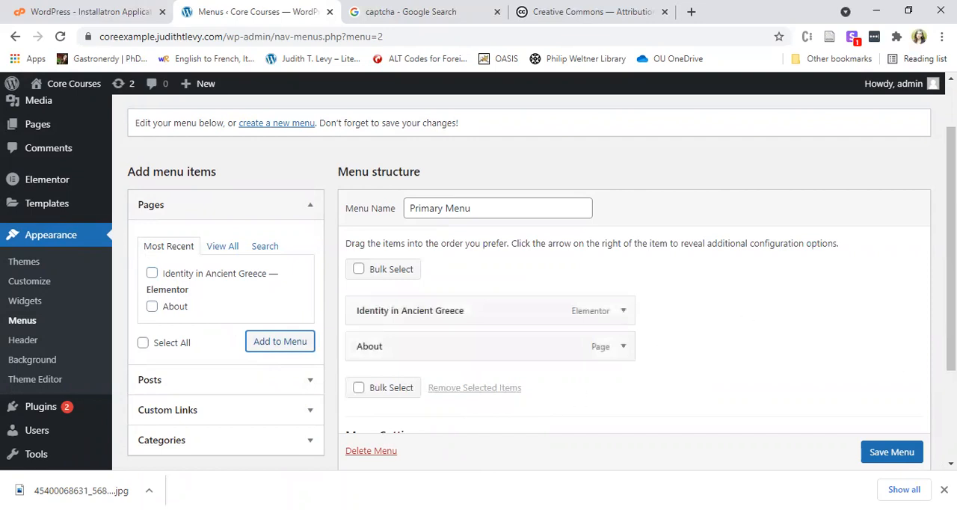
pyautogui.click(866, 458)
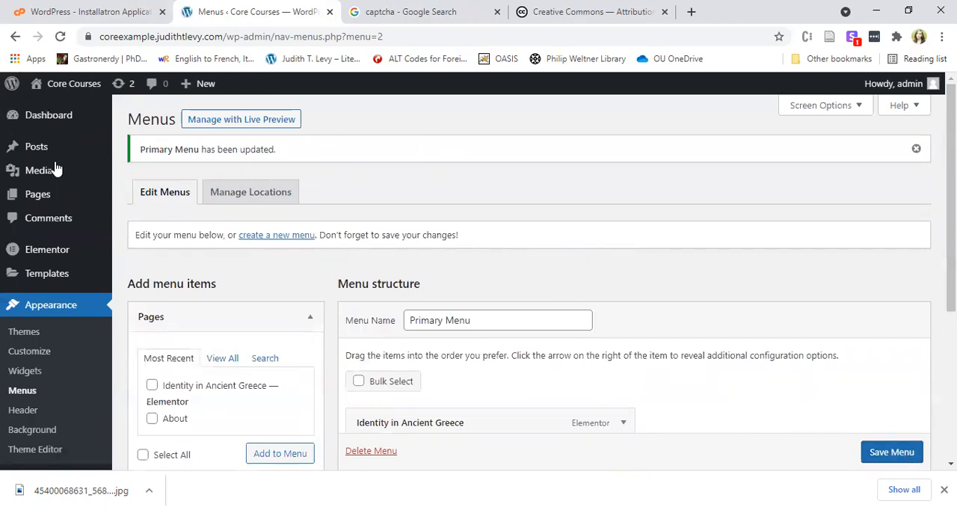
# Create a new page titled "Posts" with no content, publish it publicly and return to the list of all pages.
pyautogui.moveTo(44, 196)
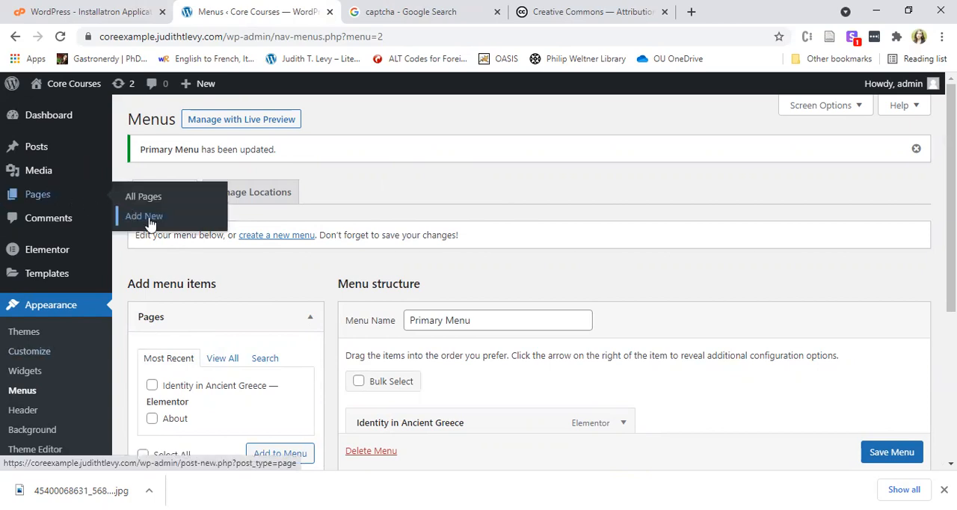
pyautogui.click(161, 218)
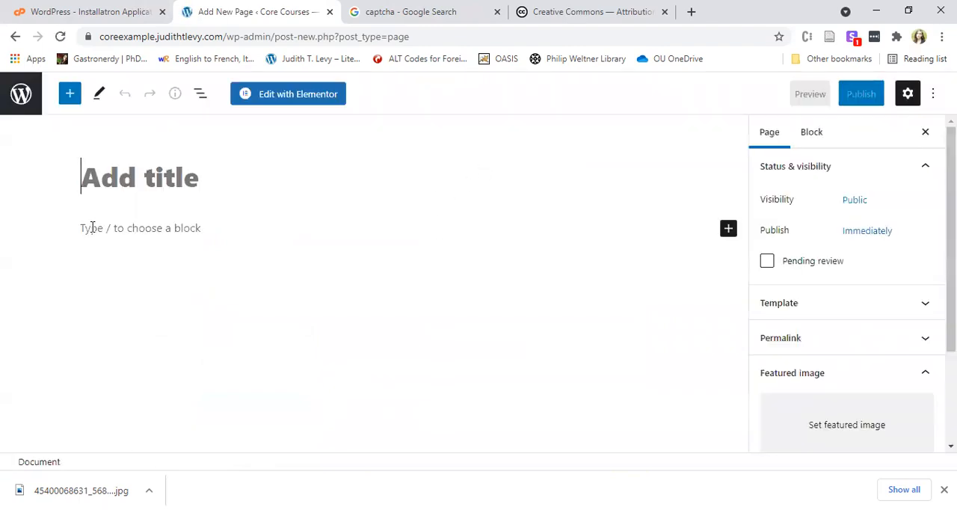
pyautogui.write('Posts')
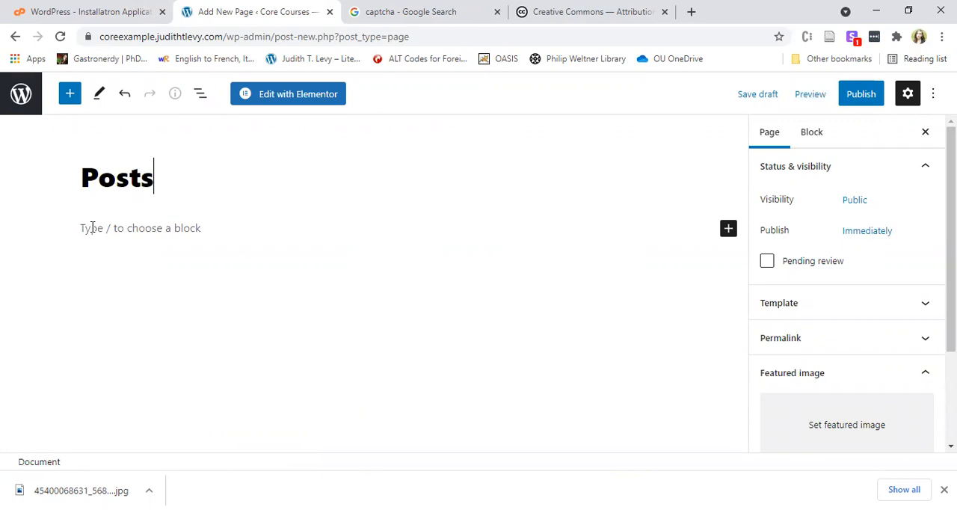
pyautogui.click(858, 99)
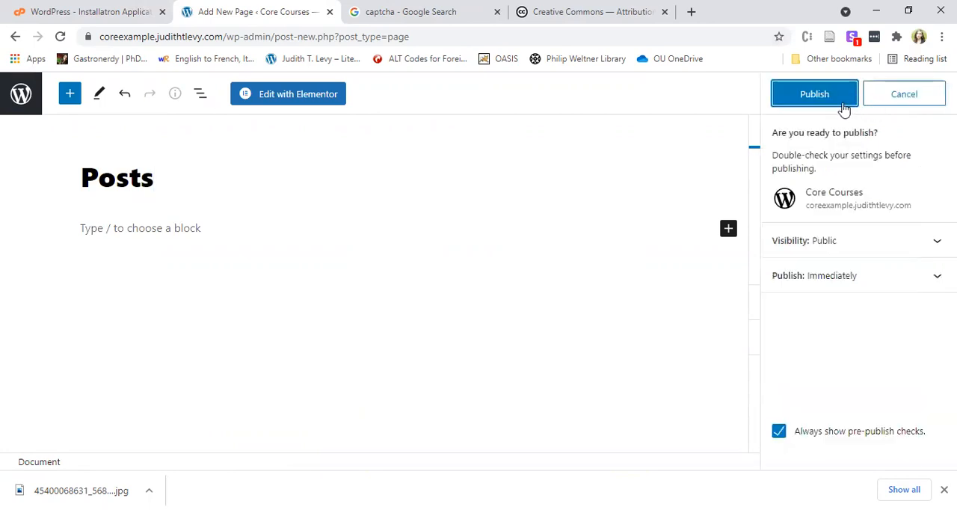
pyautogui.click(844, 110)
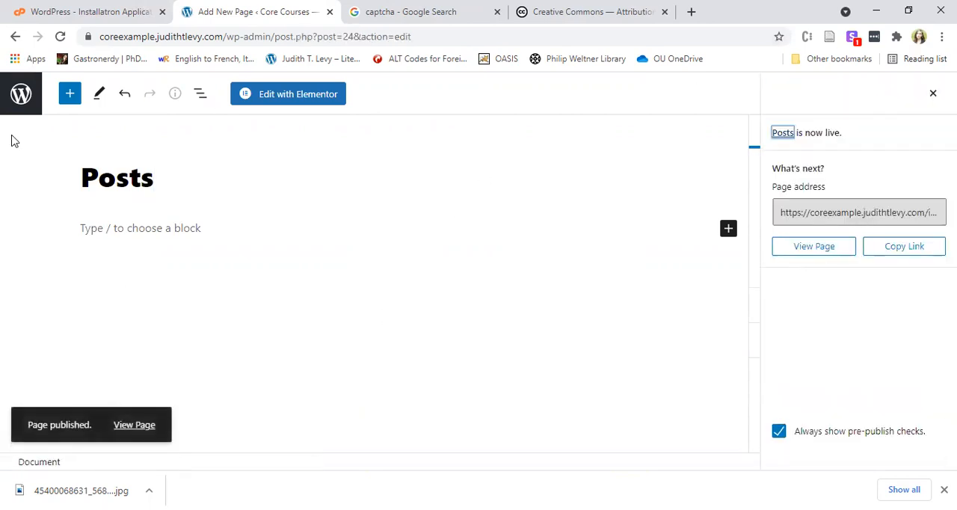
pyautogui.click(21, 103)
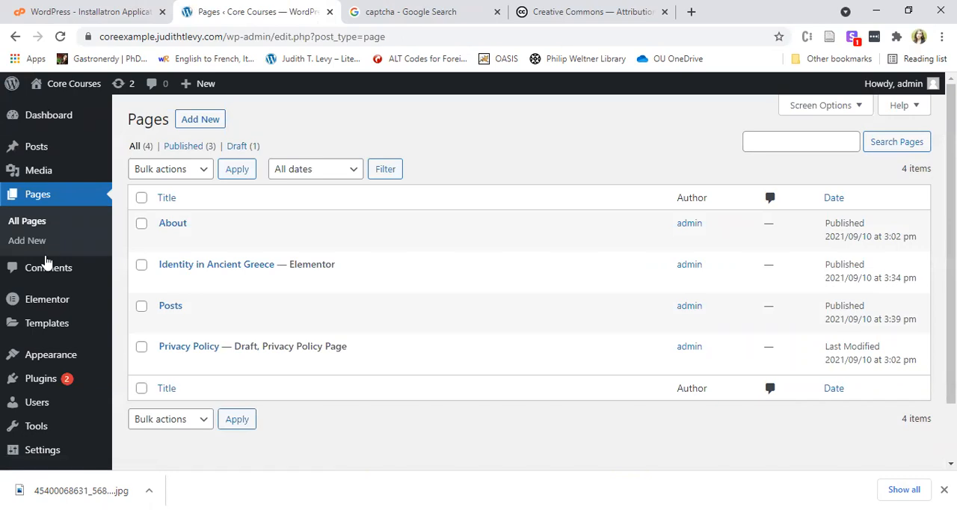
# Open the homepage settings in the theme customizer and expand the navigation menu in the site preview.
pyautogui.moveTo(49, 354)
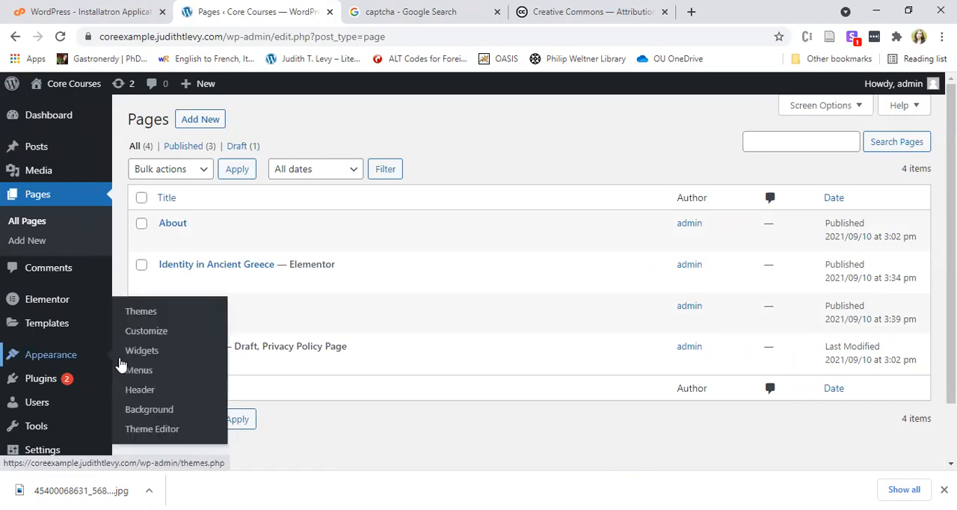
pyautogui.click(149, 316)
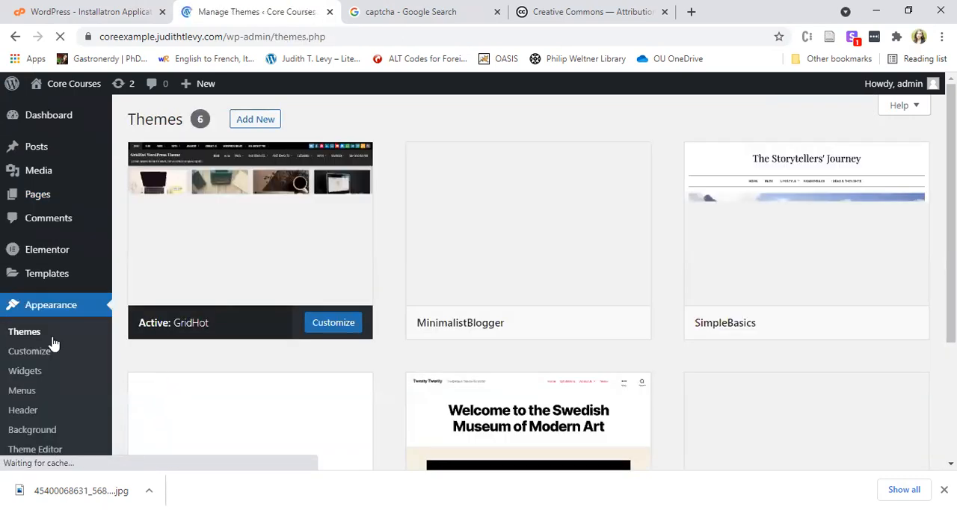
pyautogui.click(34, 353)
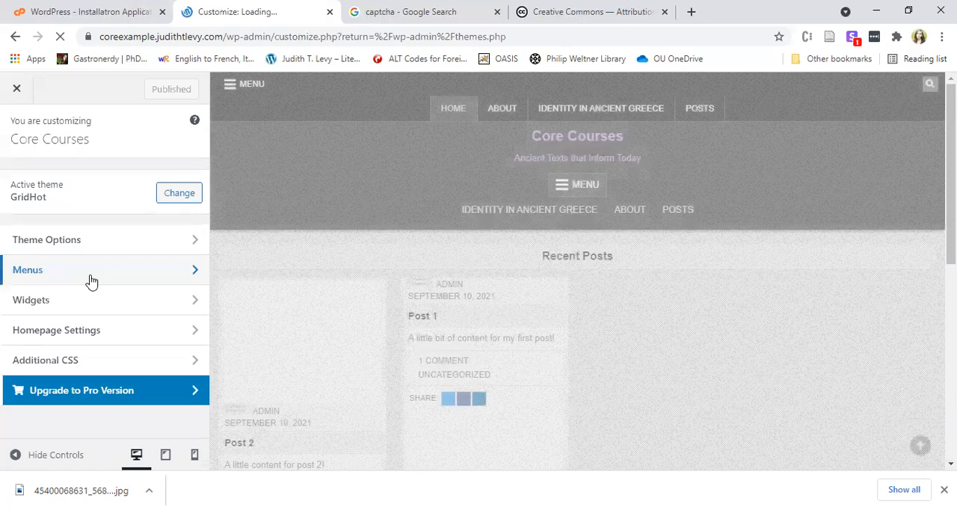
pyautogui.click(90, 280)
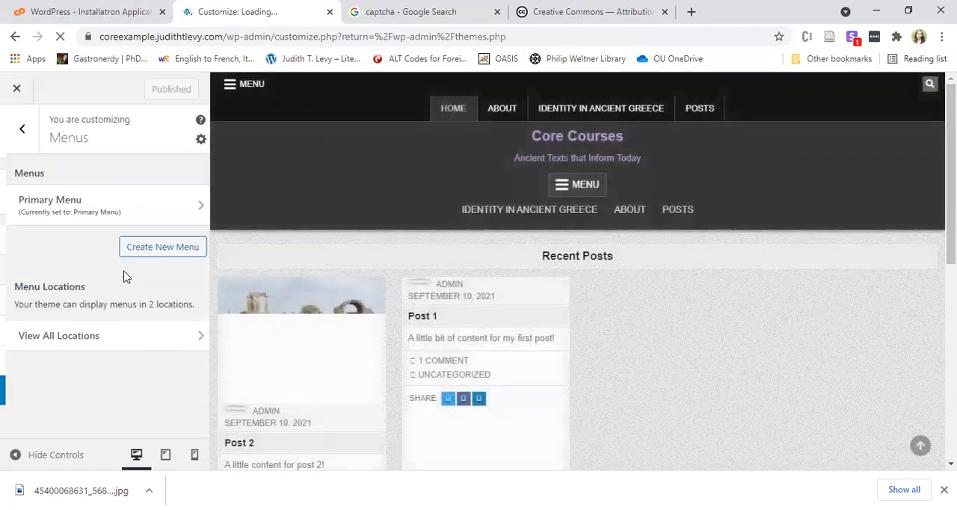
pyautogui.click(17, 129)
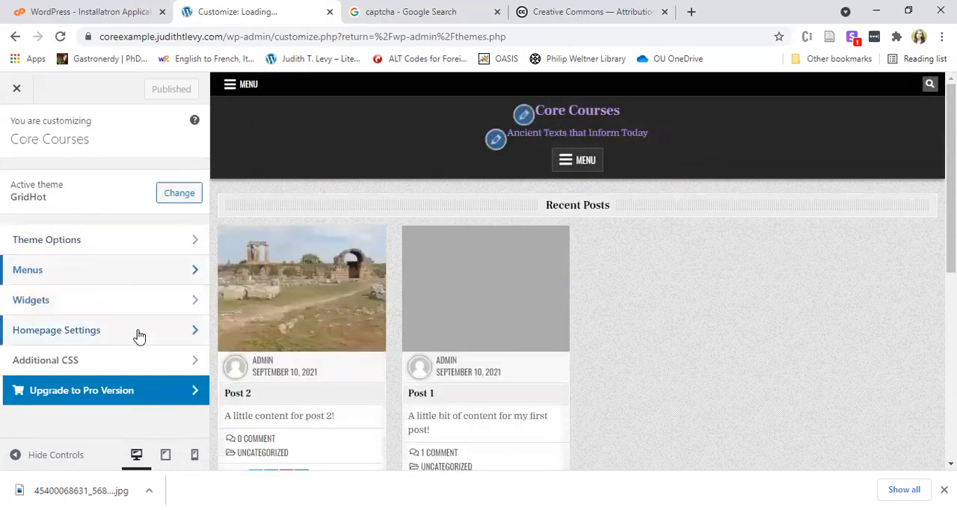
pyautogui.click(138, 334)
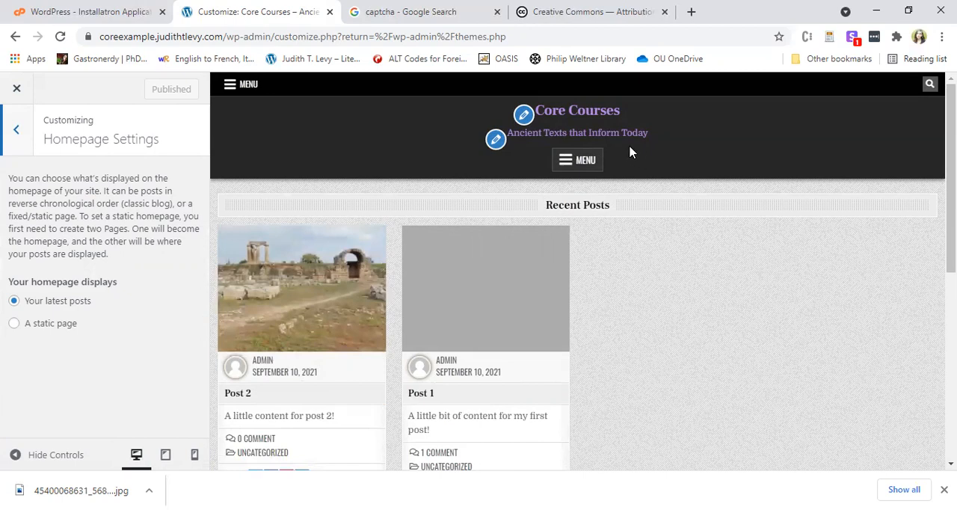
pyautogui.click(585, 160)
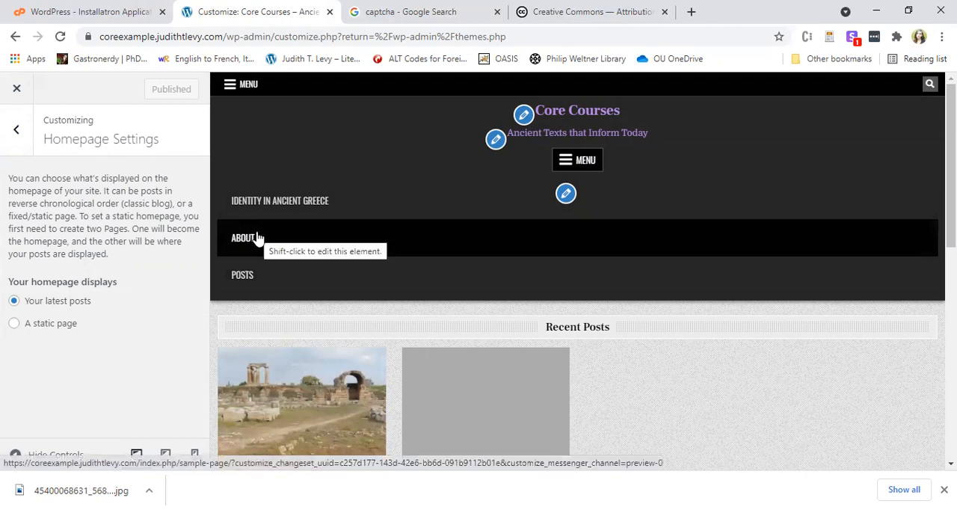
# Set the homepage to display a static page, with About as the homepage and Posts as the posts page, and publish the change.
pyautogui.click(57, 324)
pyautogui.scroll(-1, 142, 258)
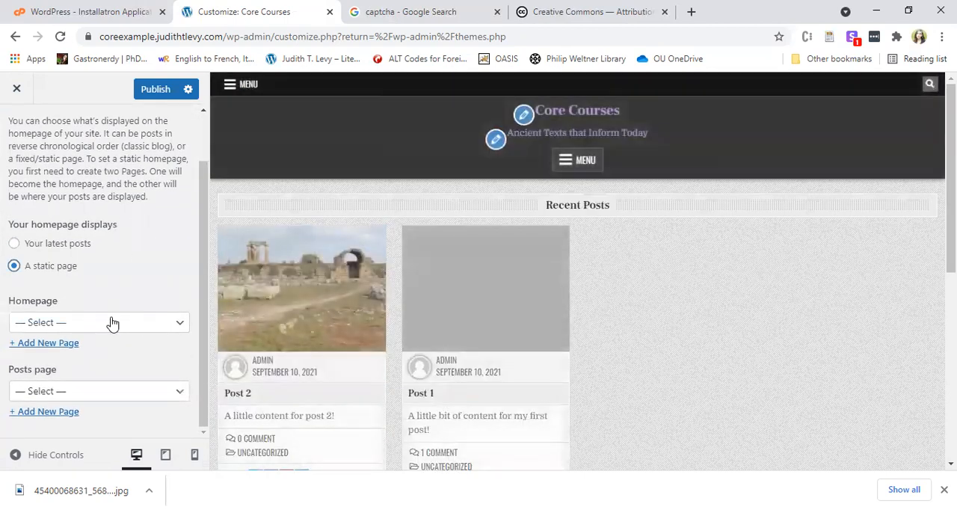
pyautogui.click(113, 323)
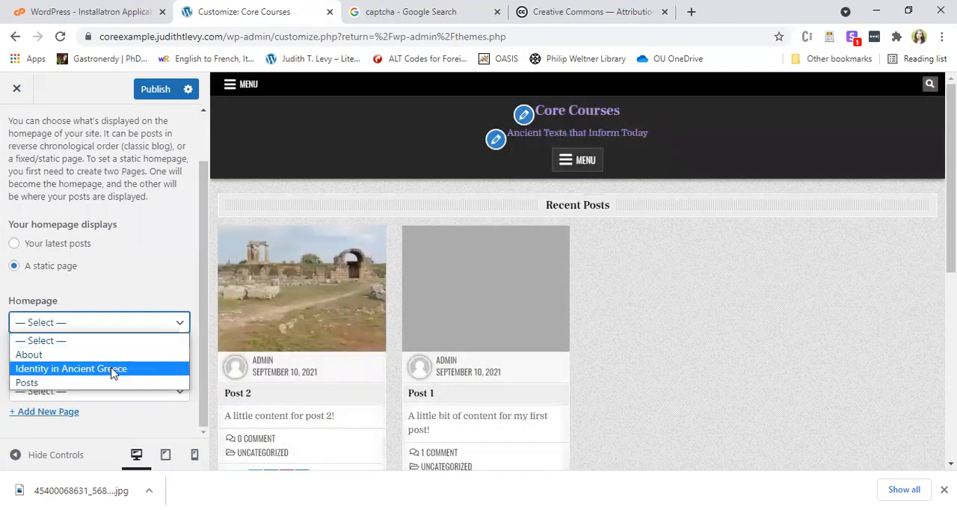
pyautogui.click(110, 356)
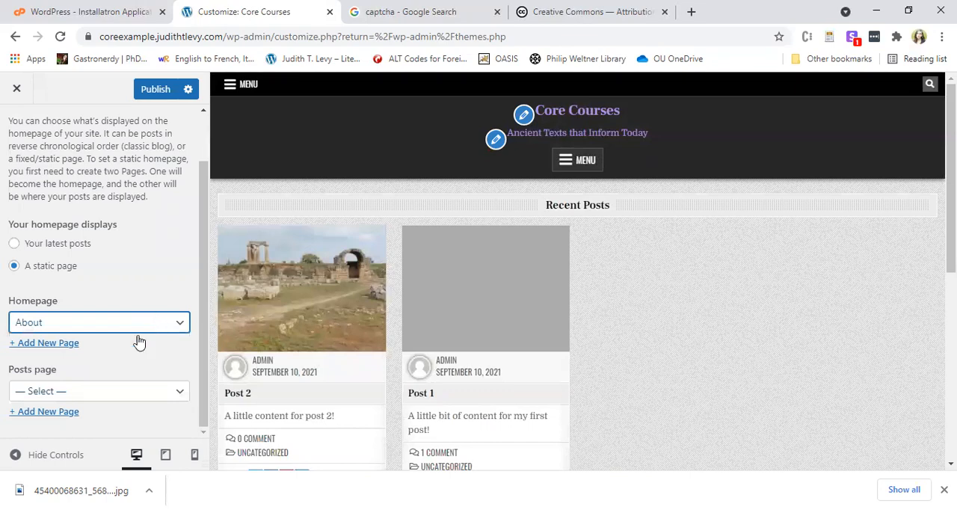
pyautogui.click(104, 393)
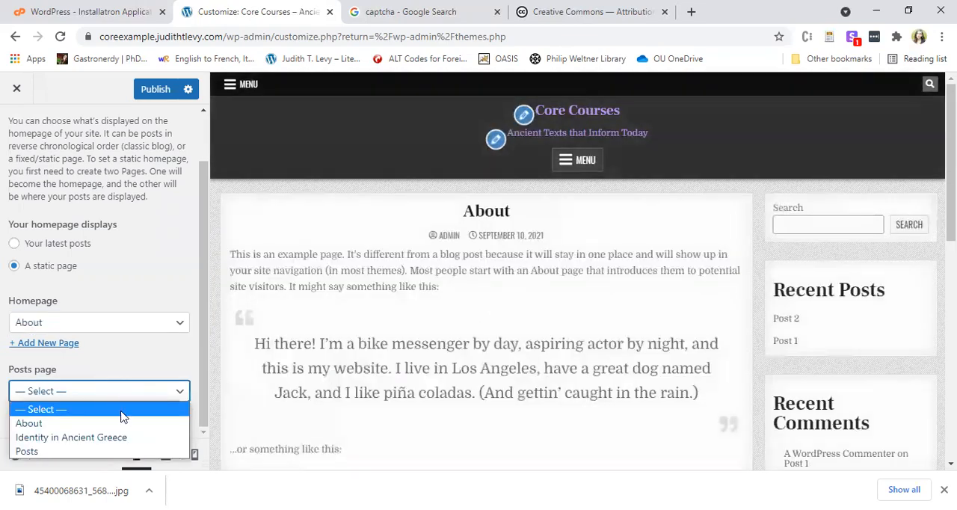
pyautogui.click(27, 453)
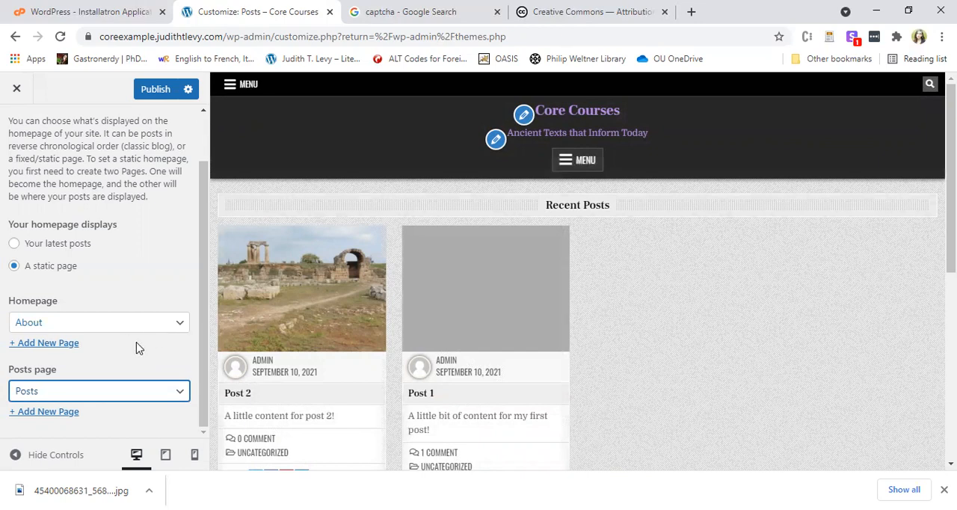
pyautogui.click(160, 90)
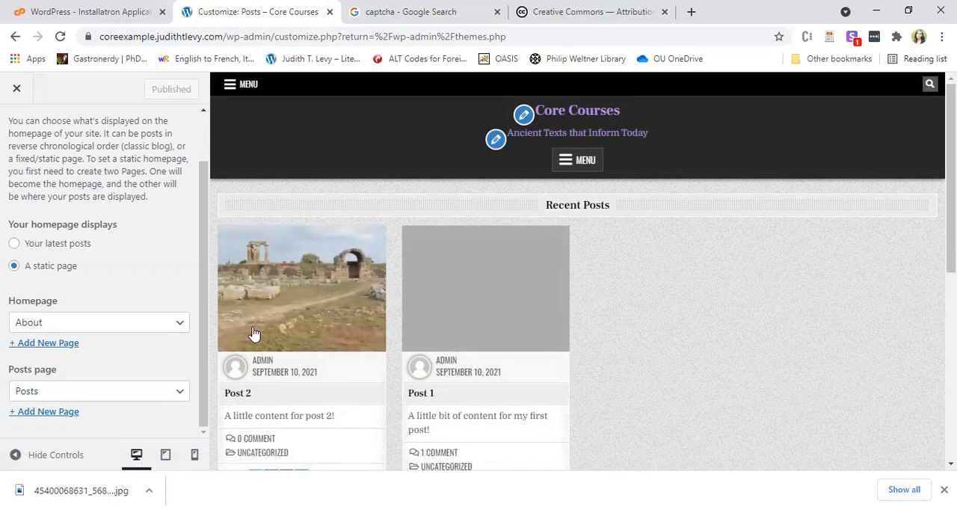
# Leave the customizer, check the live home page and Posts page, and return to the admin dashboard.
pyautogui.click(14, 89)
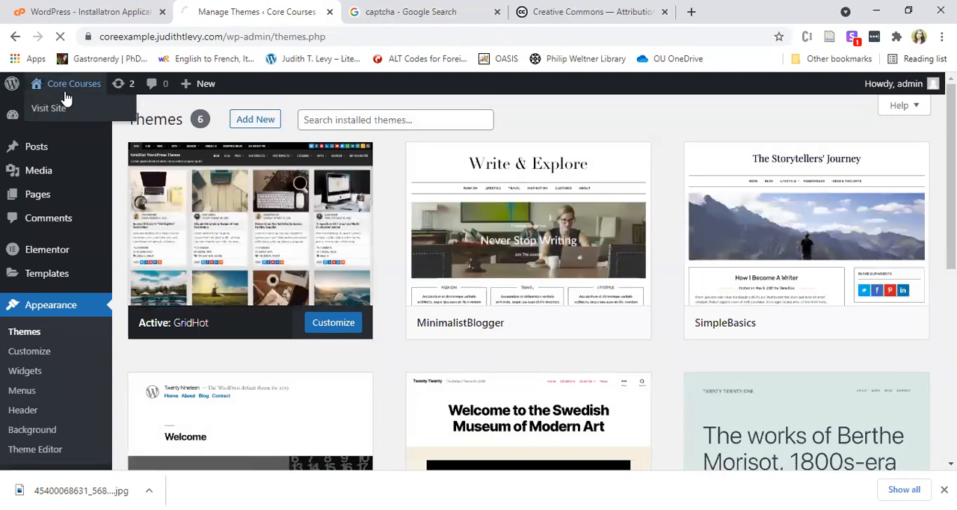
pyautogui.click(63, 91)
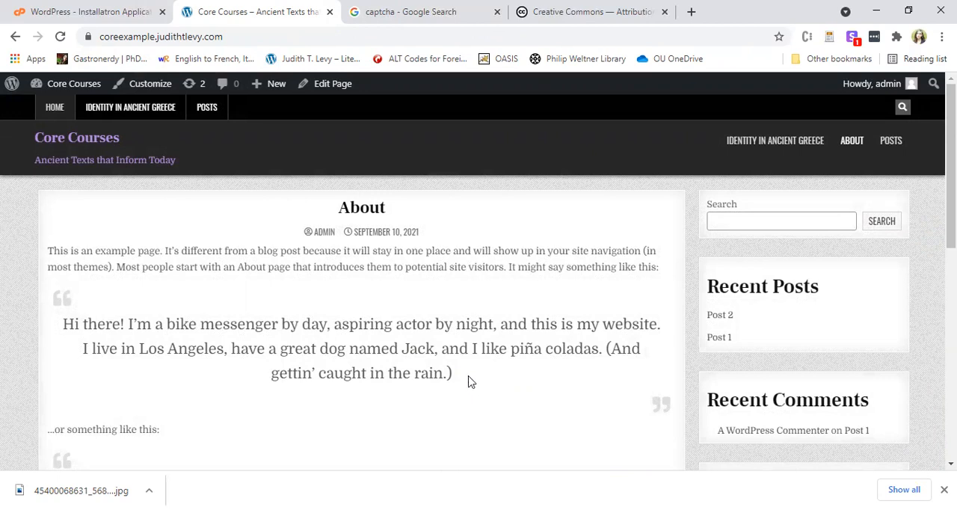
pyautogui.click(206, 111)
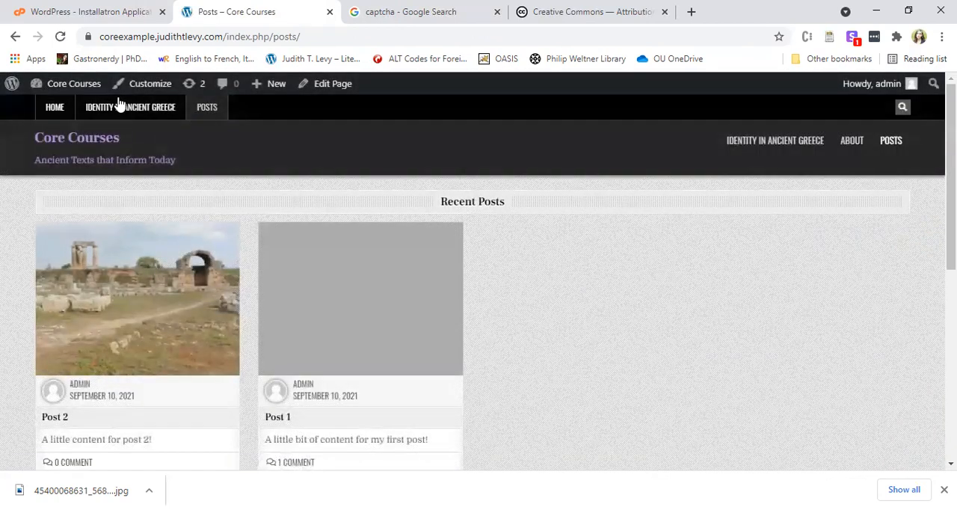
pyautogui.click(86, 84)
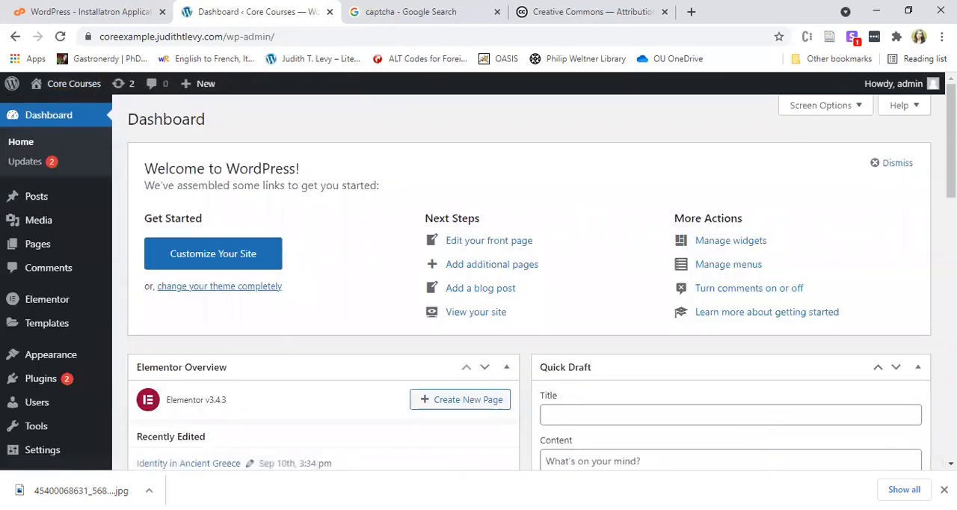
# Look over the media library and the site's general settings, including membership, language, timezone and date format.
pyautogui.click(41, 222)
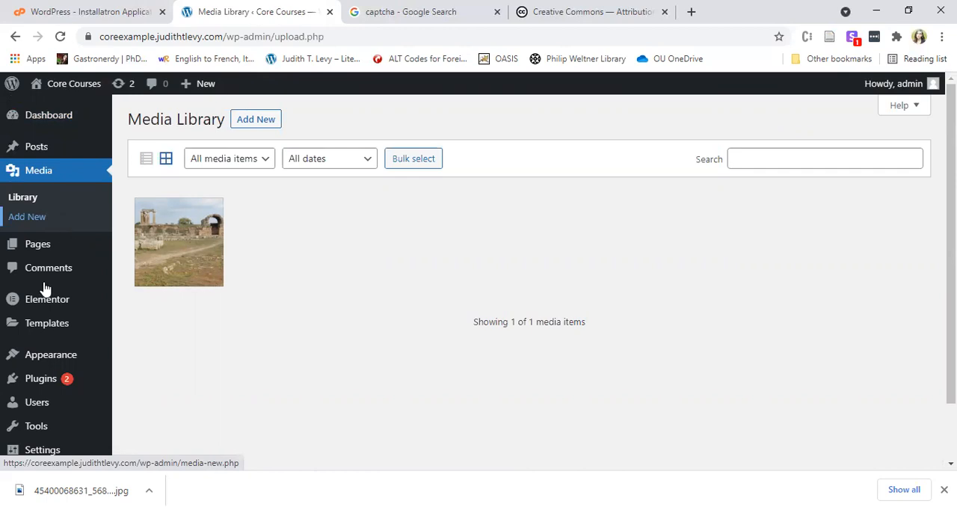
pyautogui.scroll(-2, 49, 385)
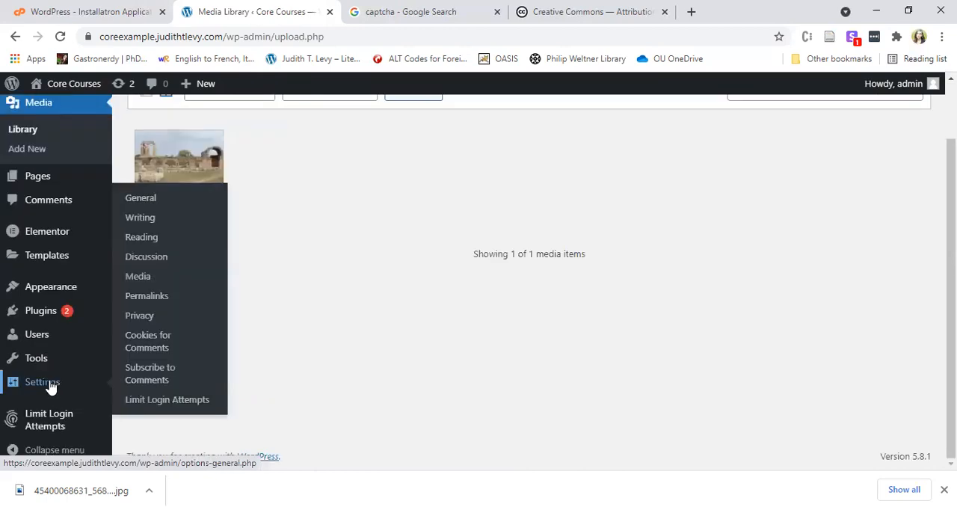
pyautogui.click(50, 385)
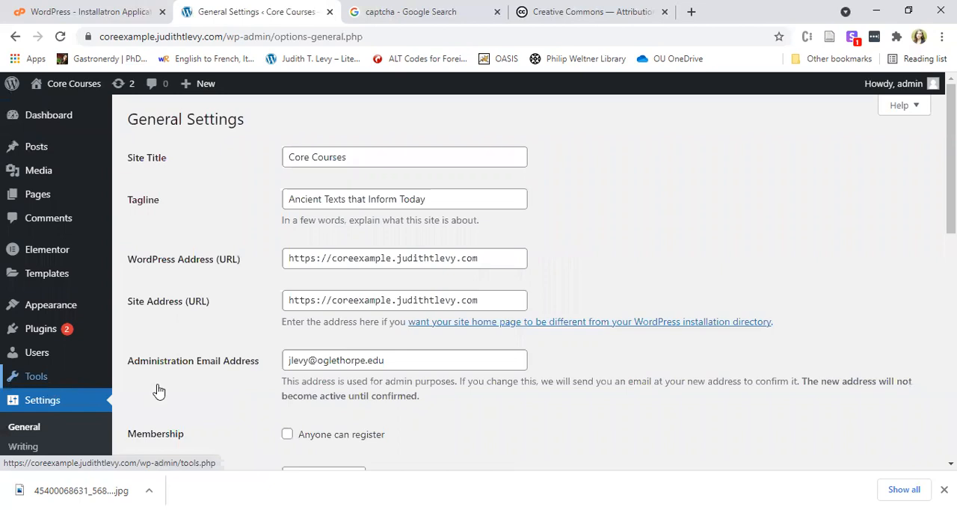
pyautogui.scroll(-7, 636, 347)
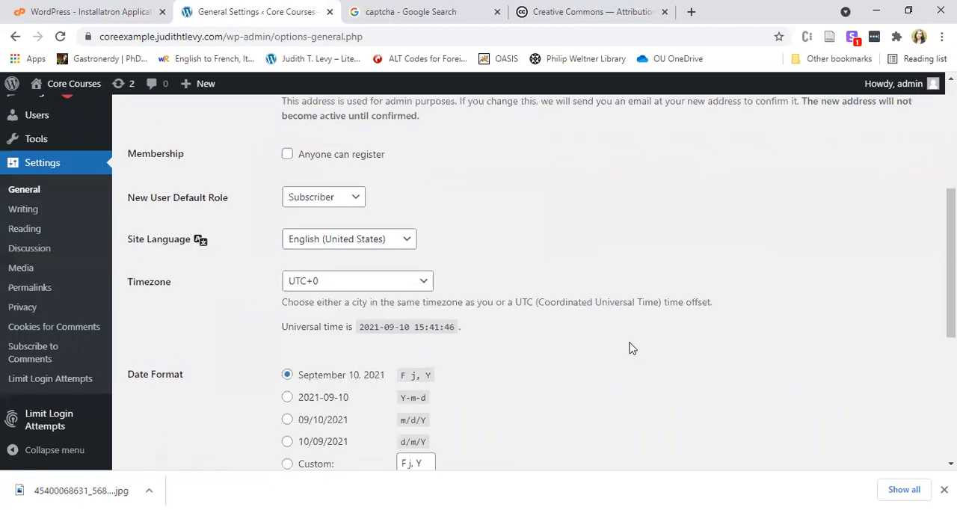
pyautogui.scroll(8, 628, 346)
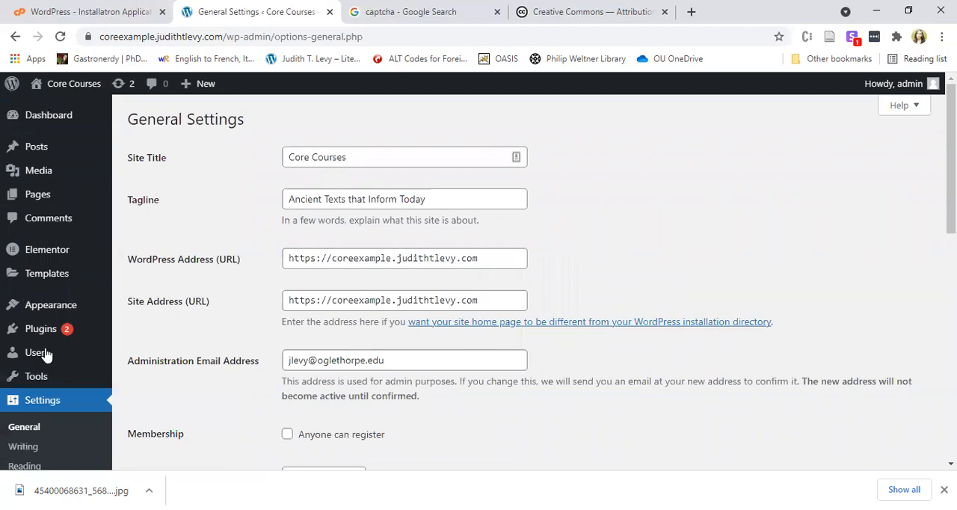
# Look over the saved Elementor templates page, then return to the dashboard and view its overview sections.
pyautogui.moveTo(41, 353)
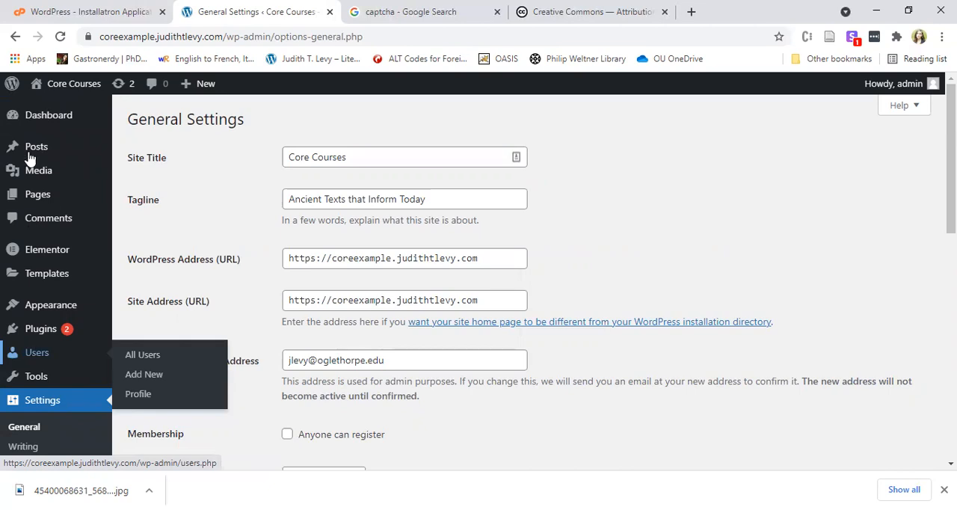
pyautogui.moveTo(62, 256)
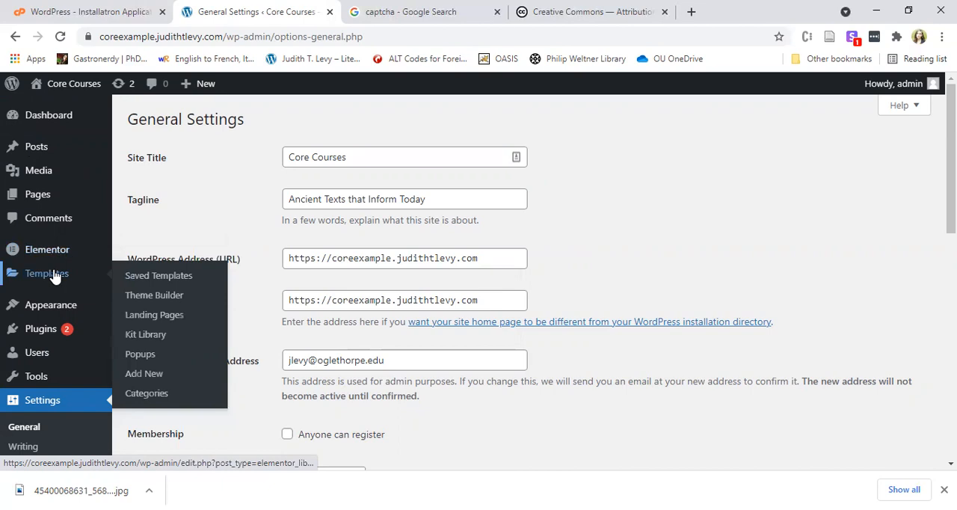
pyautogui.click(58, 275)
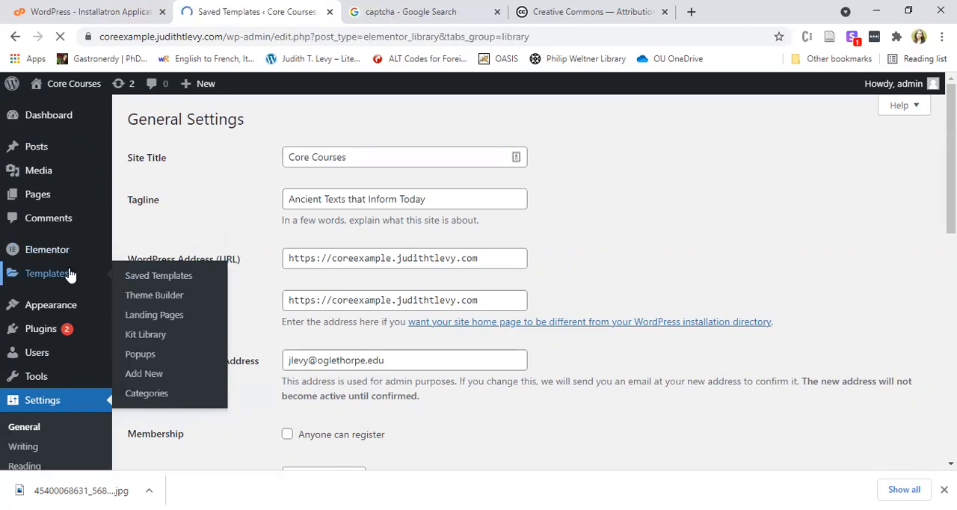
pyautogui.scroll(-2, 259, 418)
pyautogui.scroll(2, 259, 418)
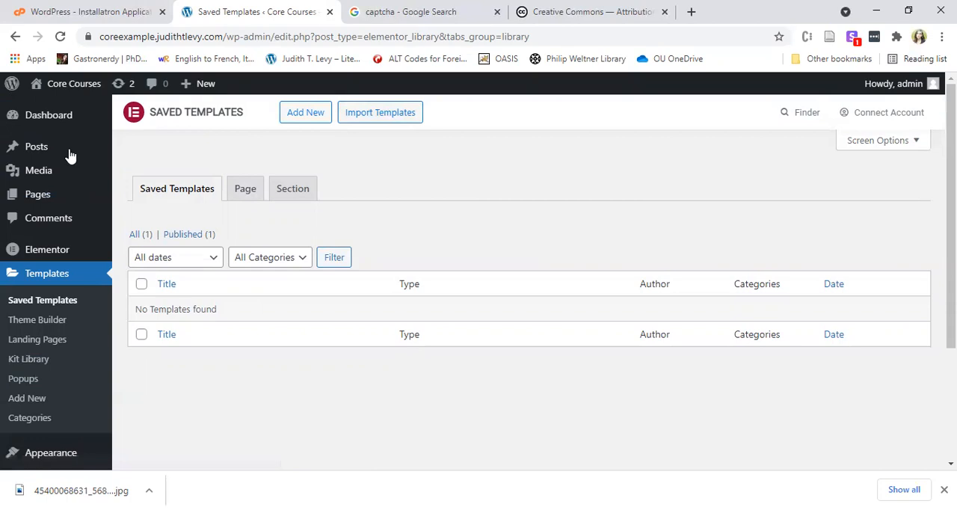
pyautogui.moveTo(34, 148)
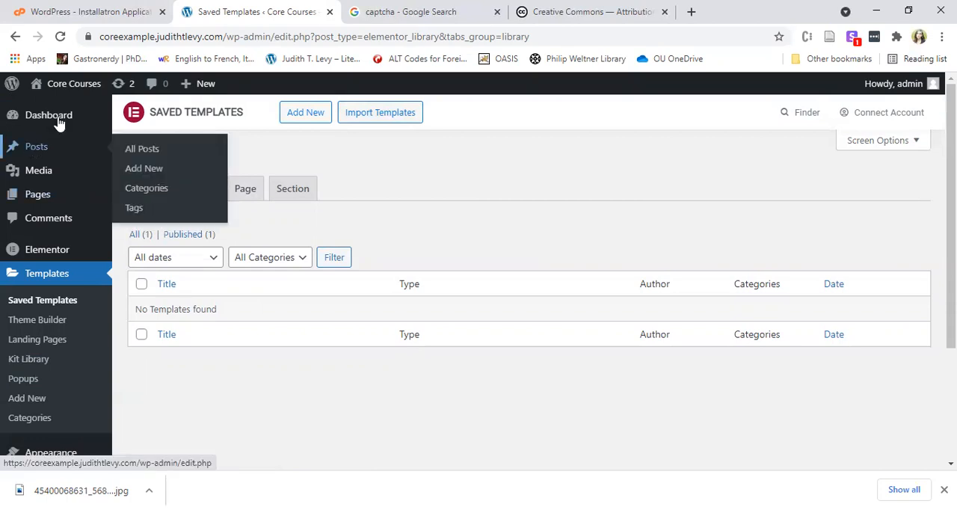
pyautogui.click(60, 118)
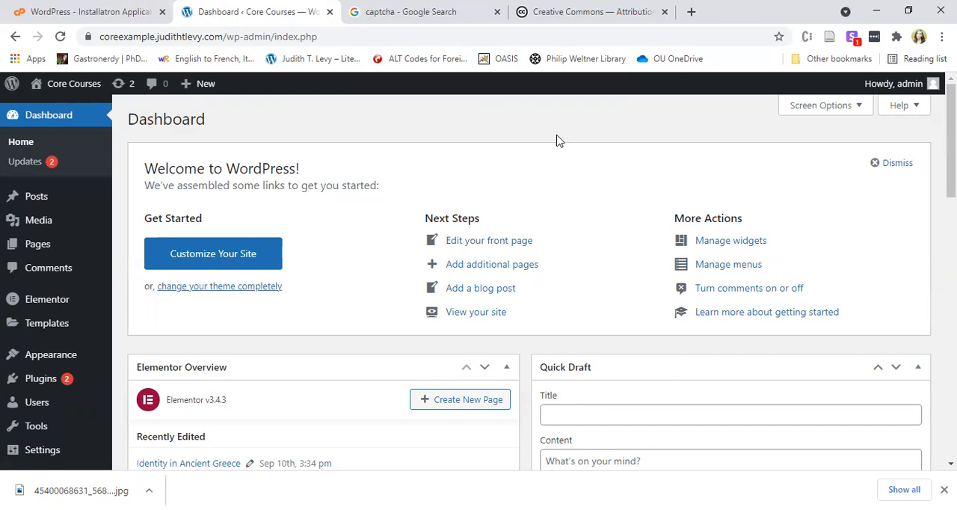
pyautogui.scroll(-2, 661, 195)
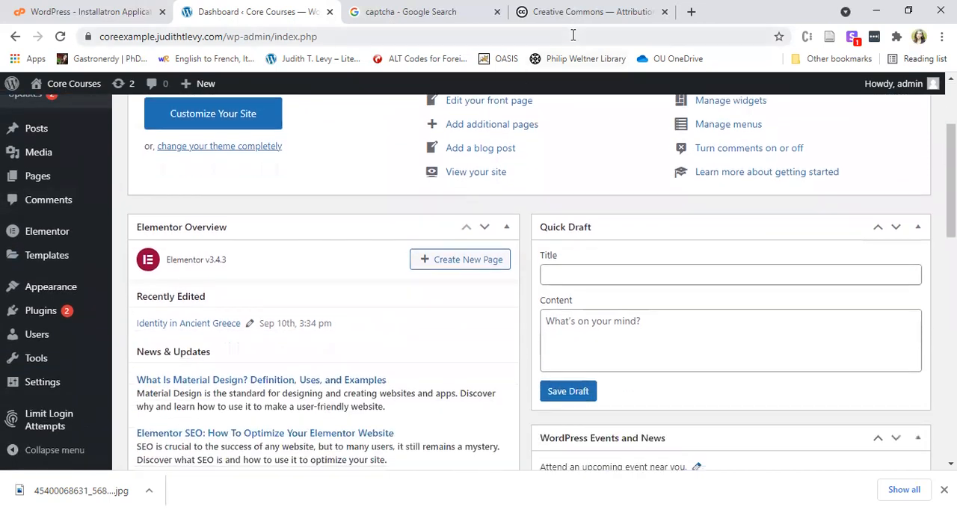